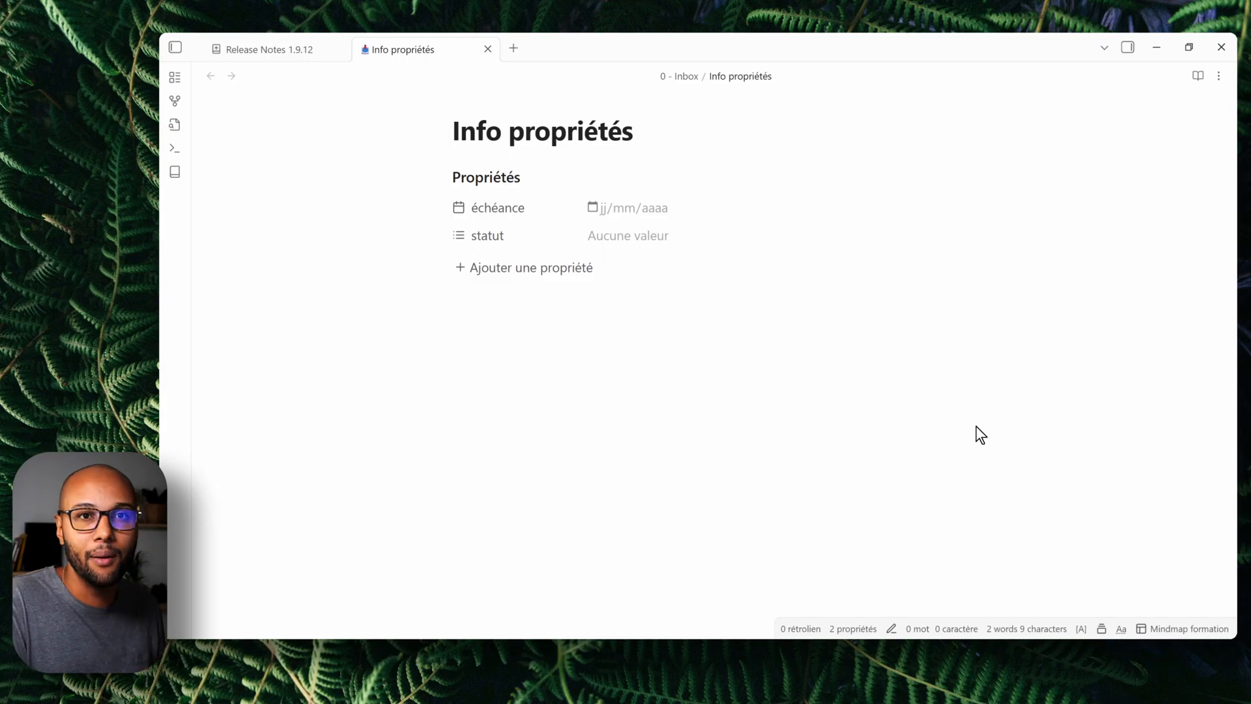
# Create a new note and title it "Nouvelle note"
pyautogui.hotkey('ctrl', 'n')
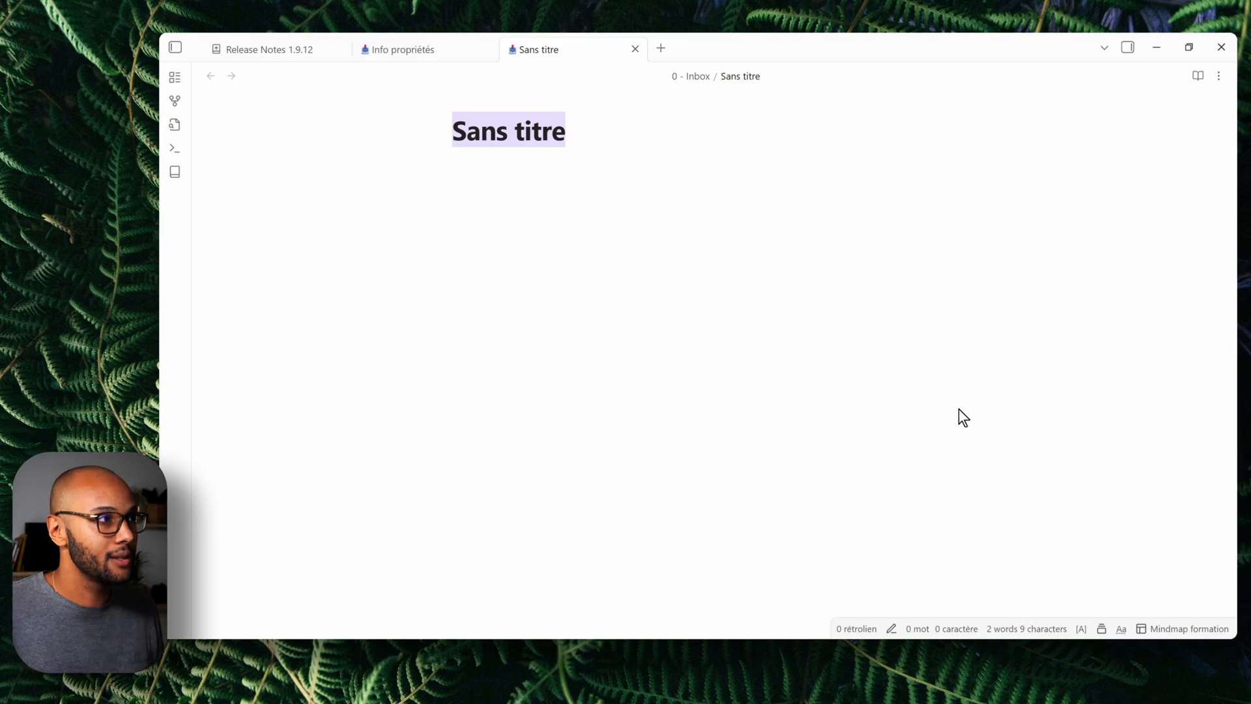
pyautogui.click(611, 118)
pyautogui.hotkey('ctrl', 'a')
pyautogui.write('Nouv')
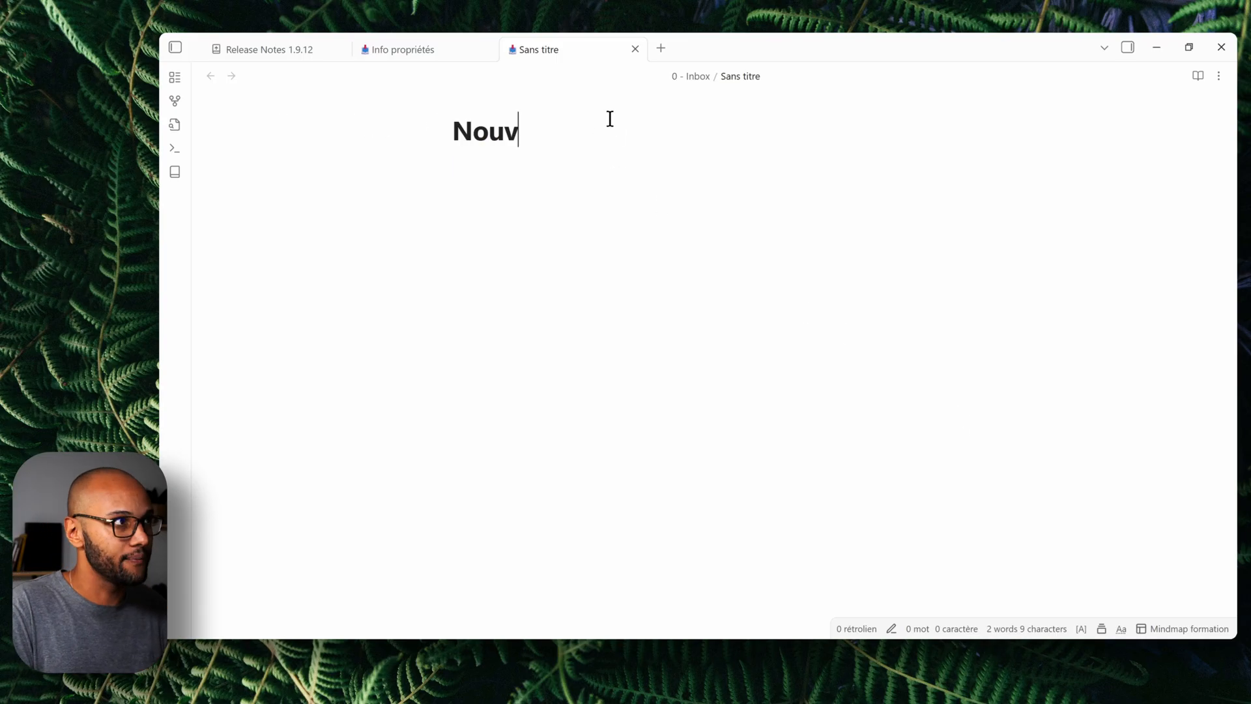
pyautogui.write('elle note')
pyautogui.press('Return')
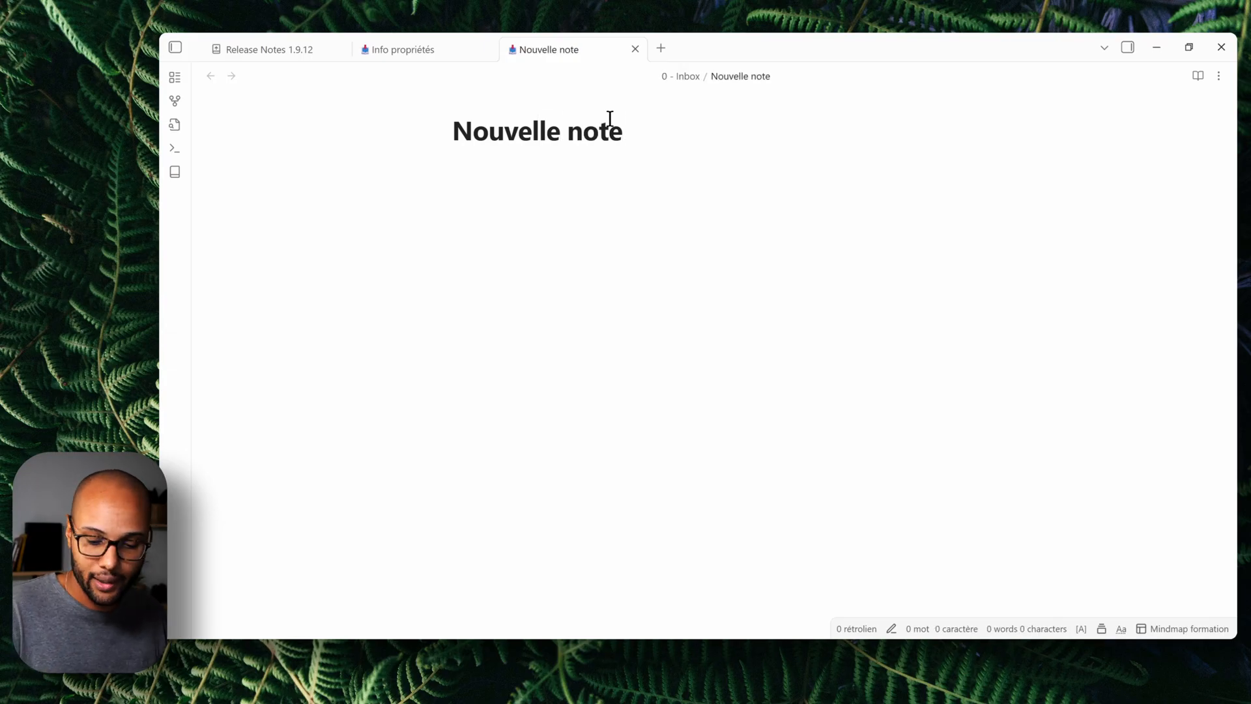
# Start a properties block in the note and add the existing "statut" property
pyautogui.write('---')
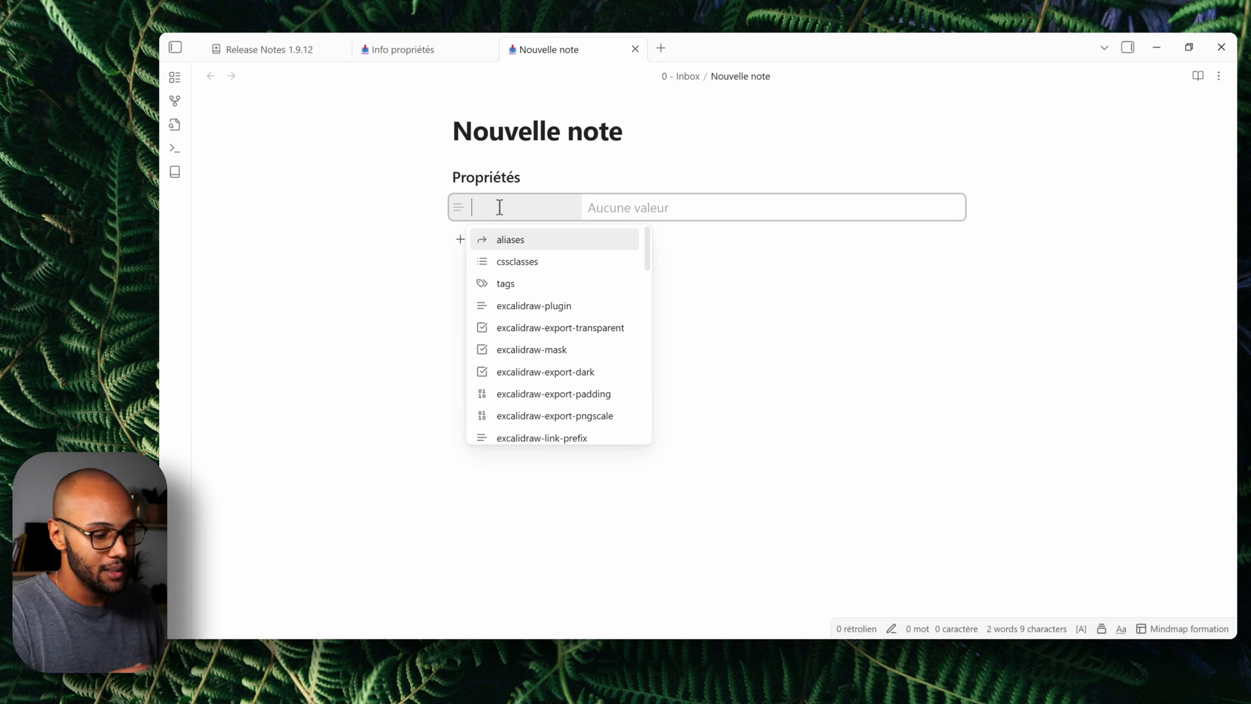
pyautogui.write('statut')
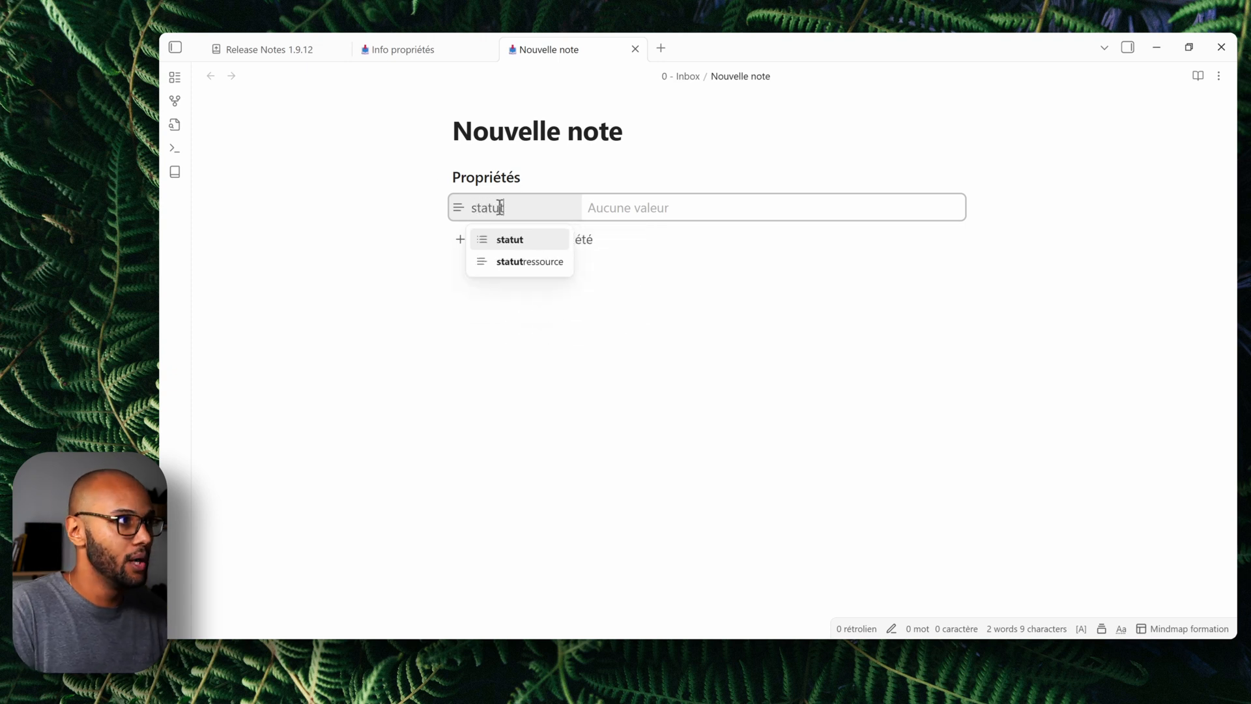
pyautogui.press('Return')
# Add the existing "échéance" date property below "statut"
pyautogui.click(479, 239)
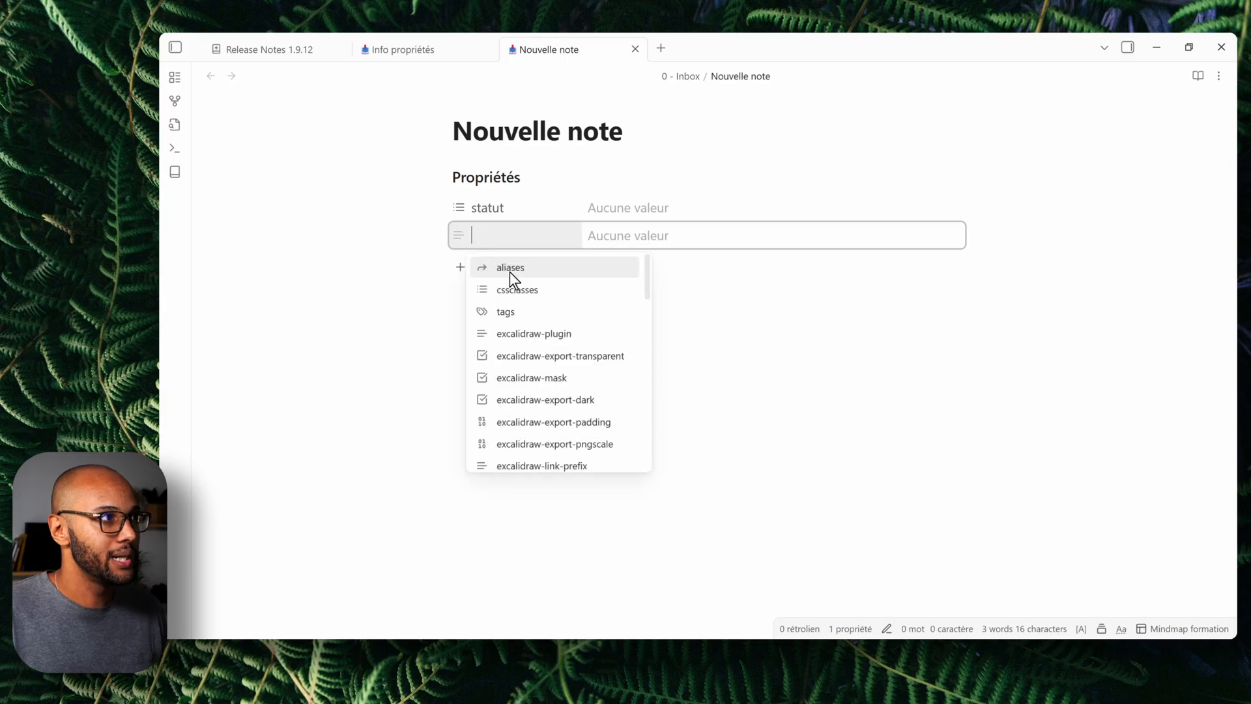
pyautogui.write('date')
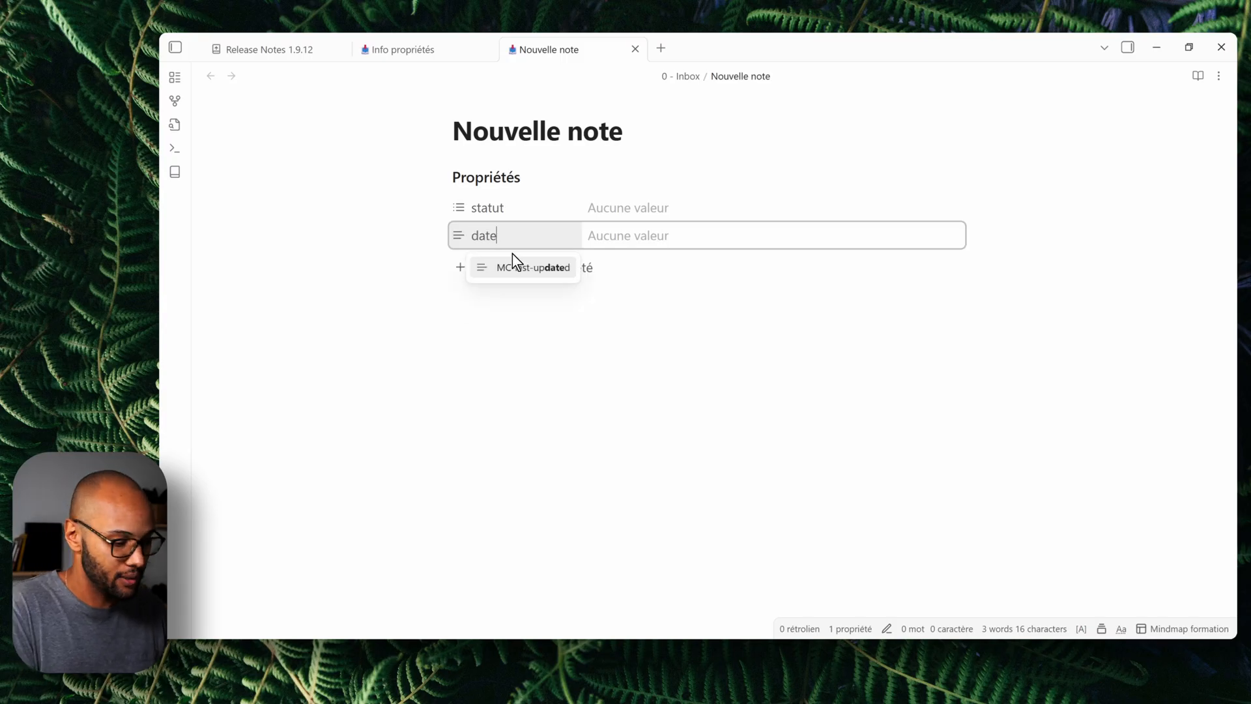
pyautogui.moveTo(502, 238); pyautogui.dragTo(421, 232)
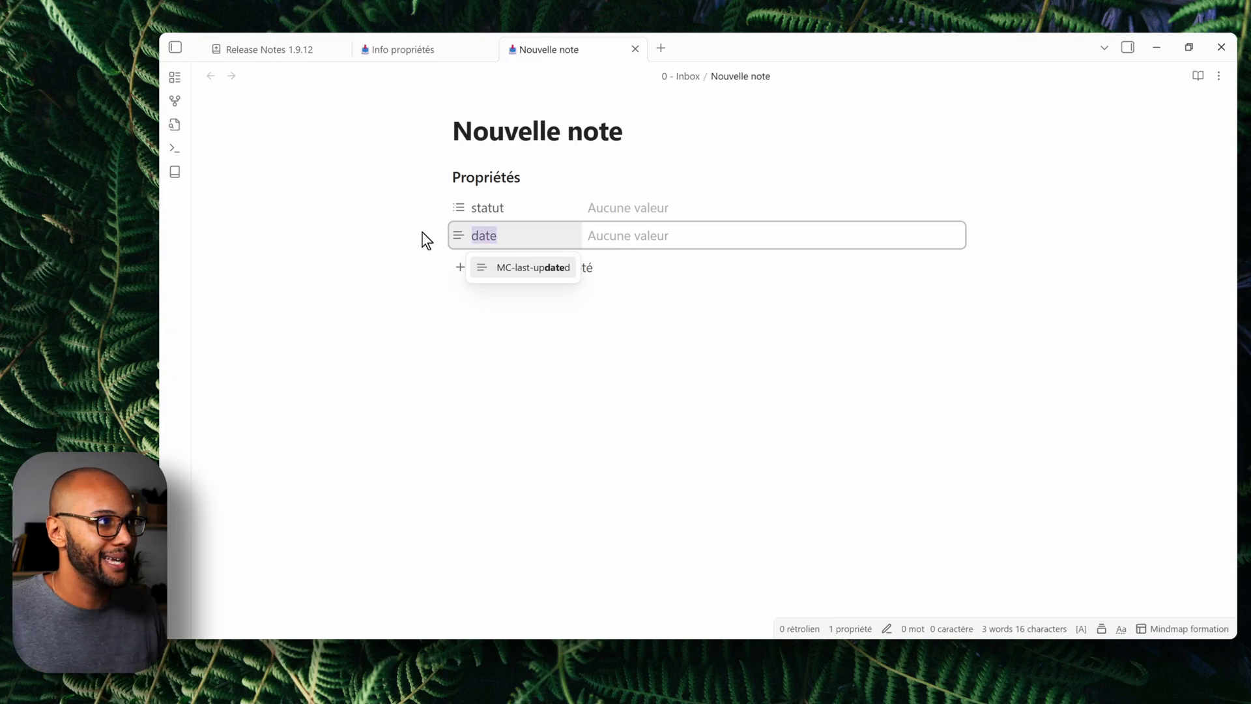
pyautogui.write('échéance')
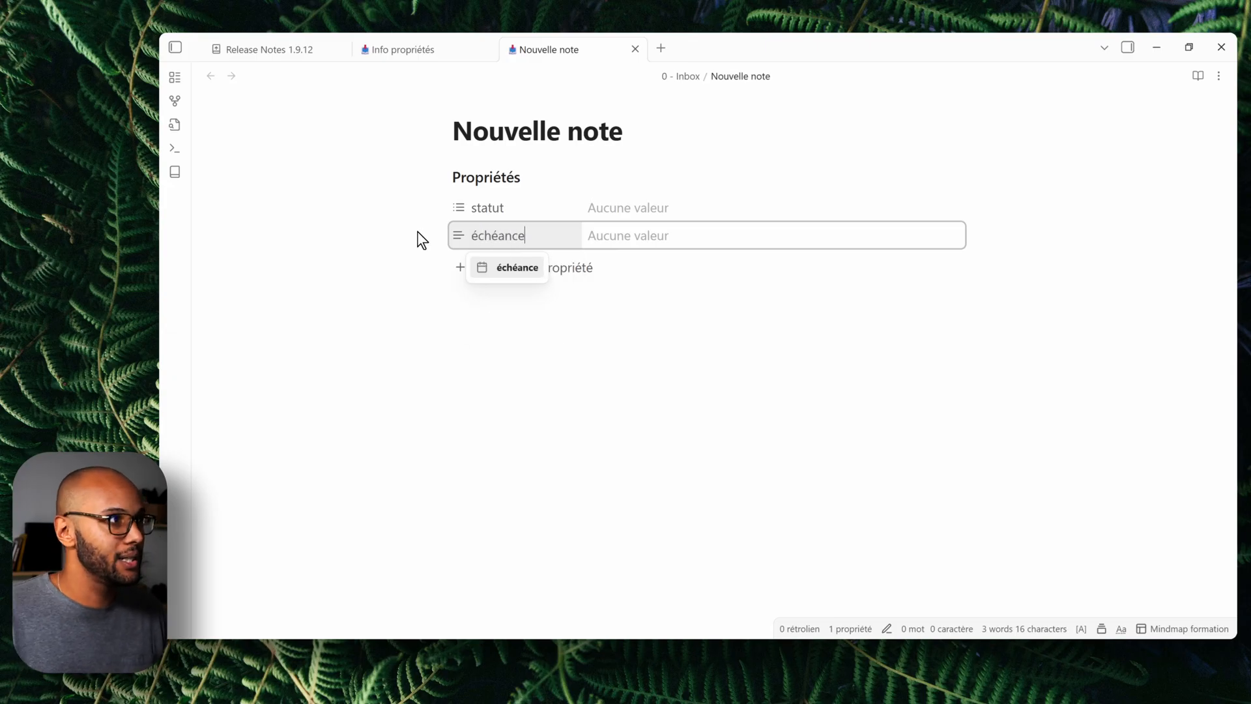
pyautogui.click(514, 267)
# Set the note's "échéance" date to 18/09/2025
pyautogui.click(593, 235)
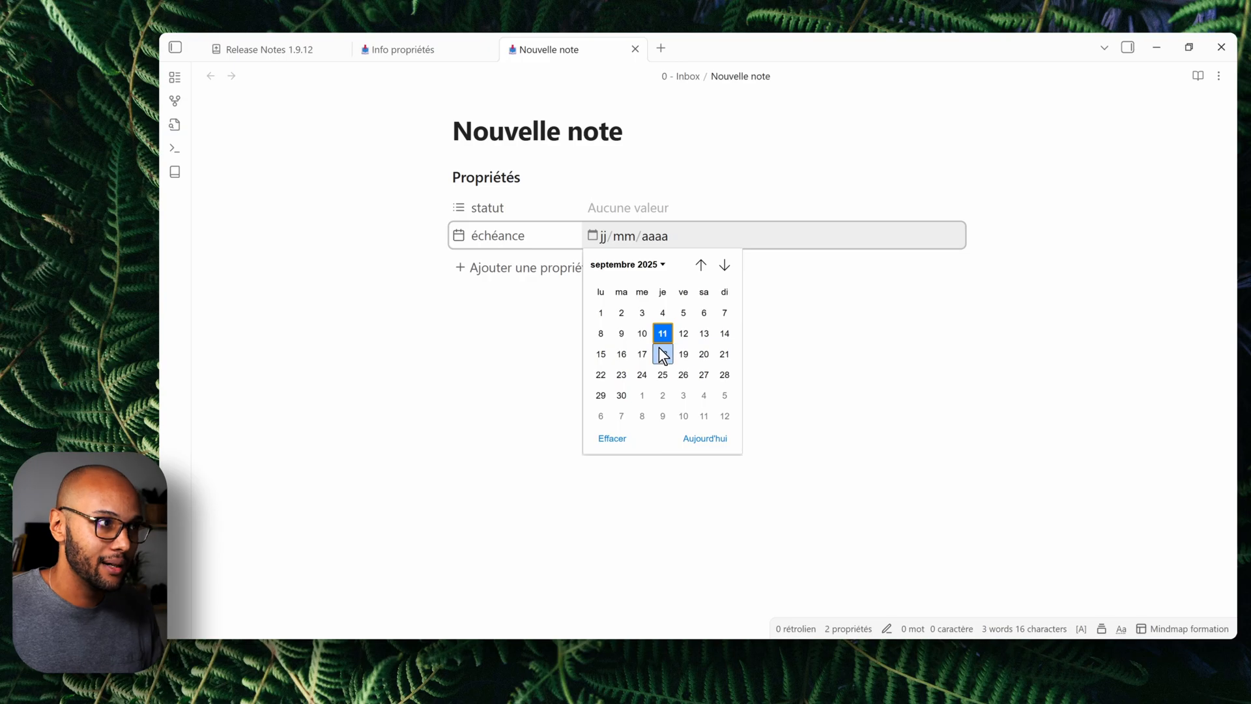
pyautogui.click(663, 354)
pyautogui.click(786, 413)
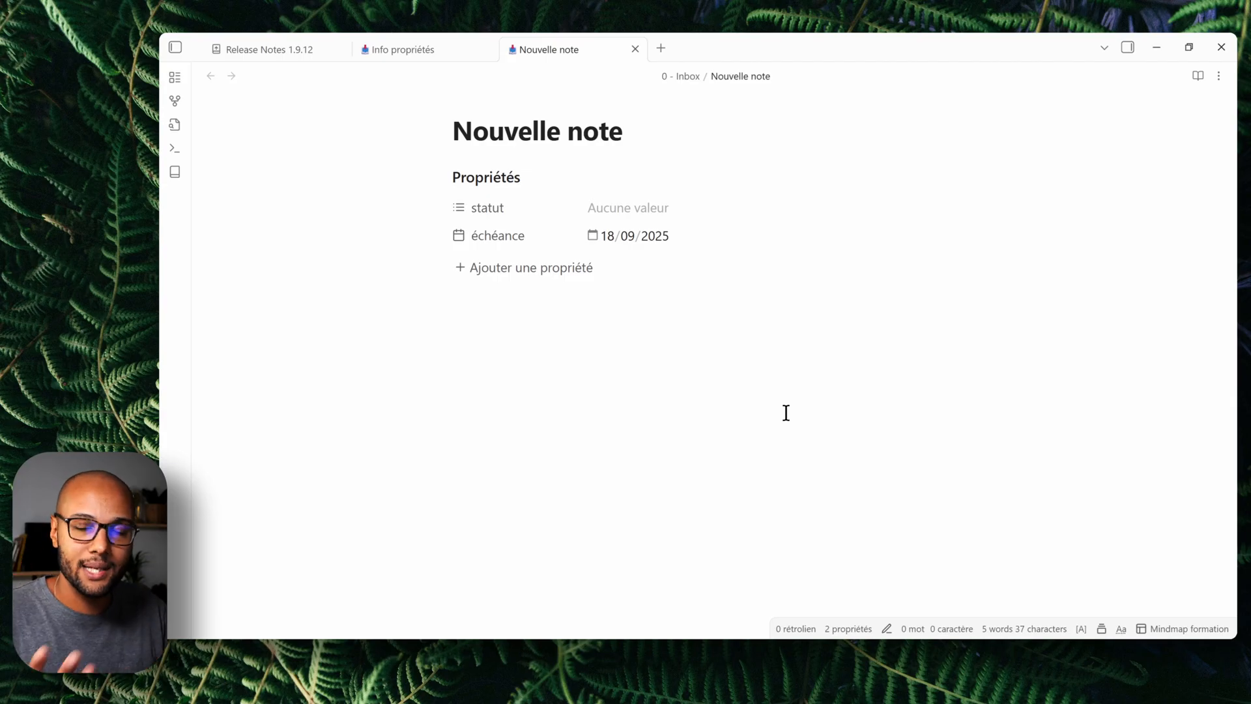
pyautogui.click(728, 311)
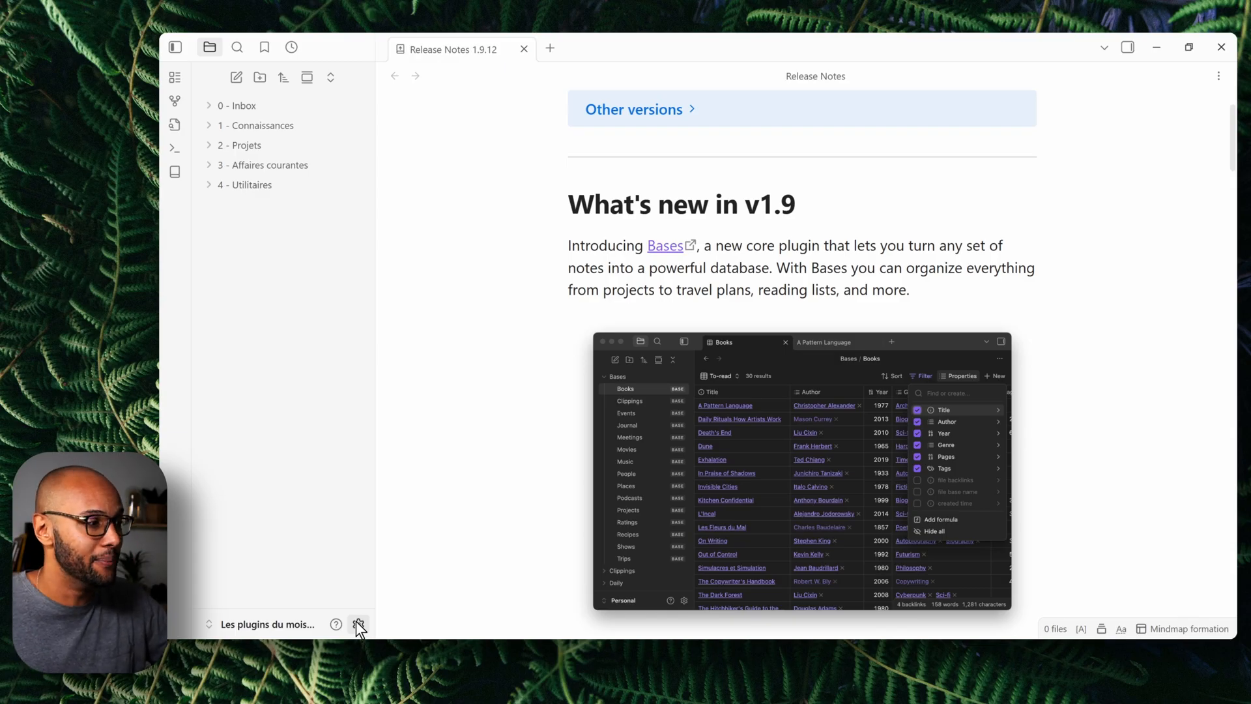
# Open the application settings and go to the general options
pyautogui.click(359, 625)
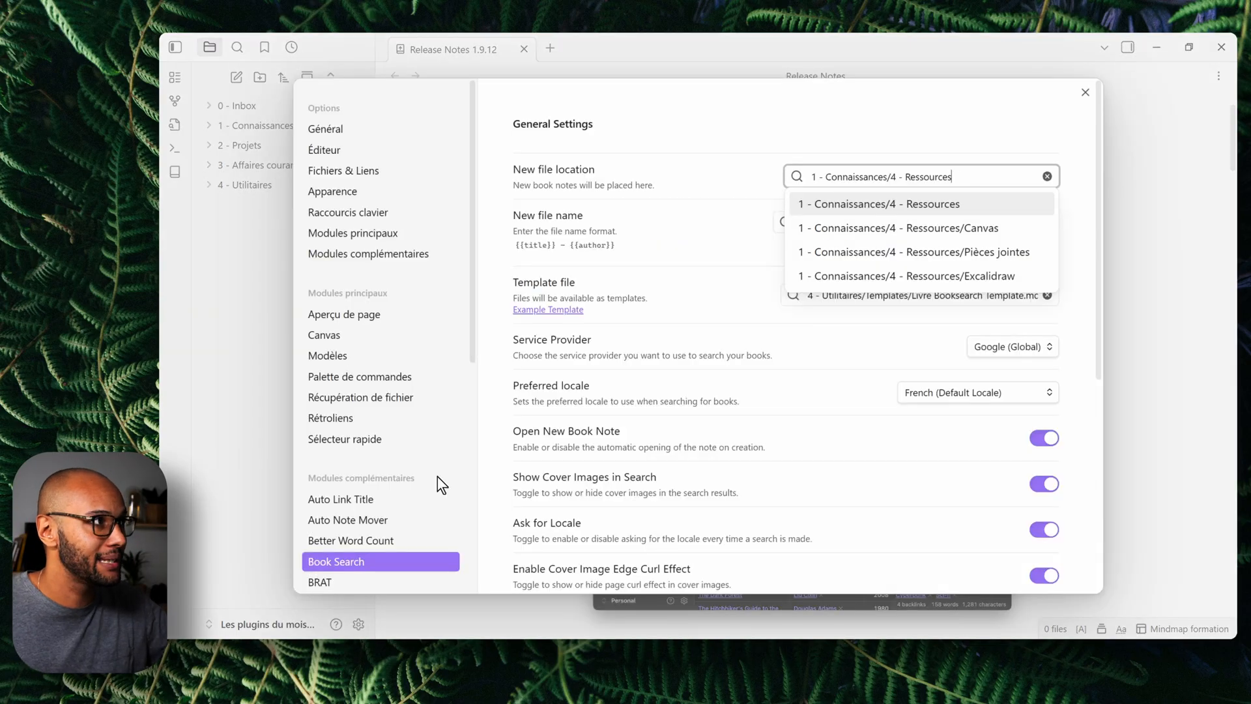
pyautogui.click(409, 126)
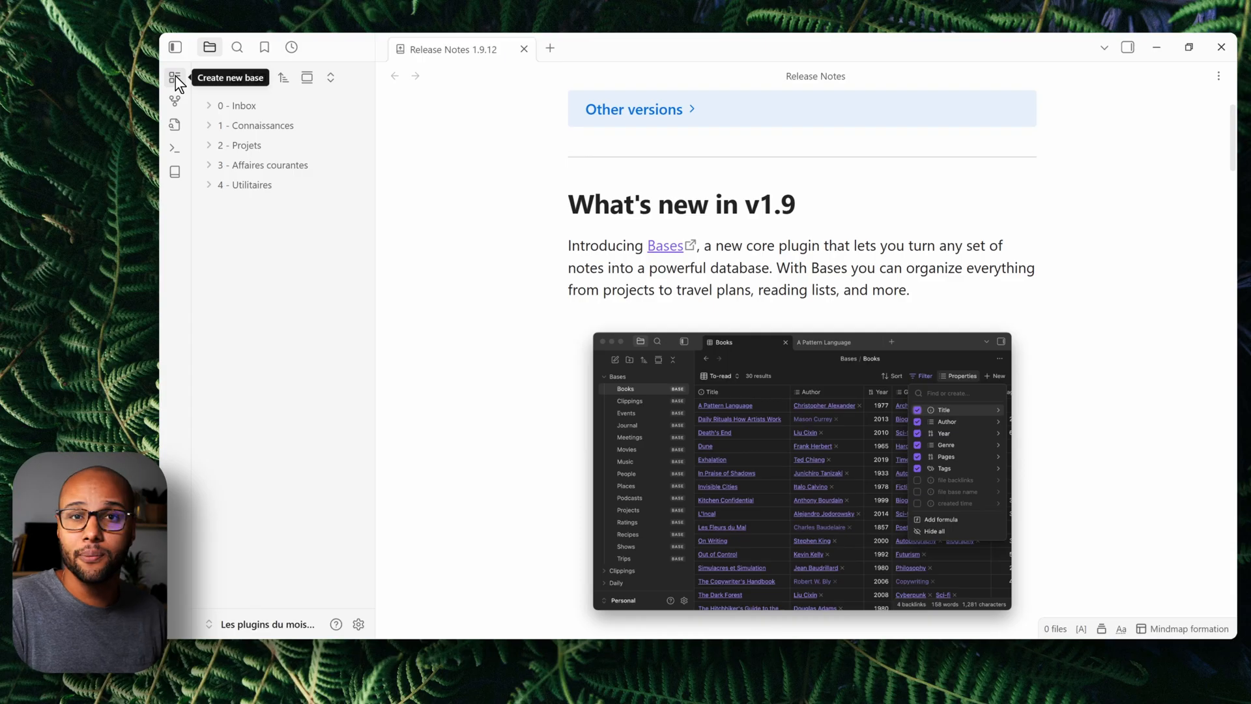
# Find the "Bases: Create new base" command and run it to create a new base
pyautogui.hotkey('ctrl', 'p')
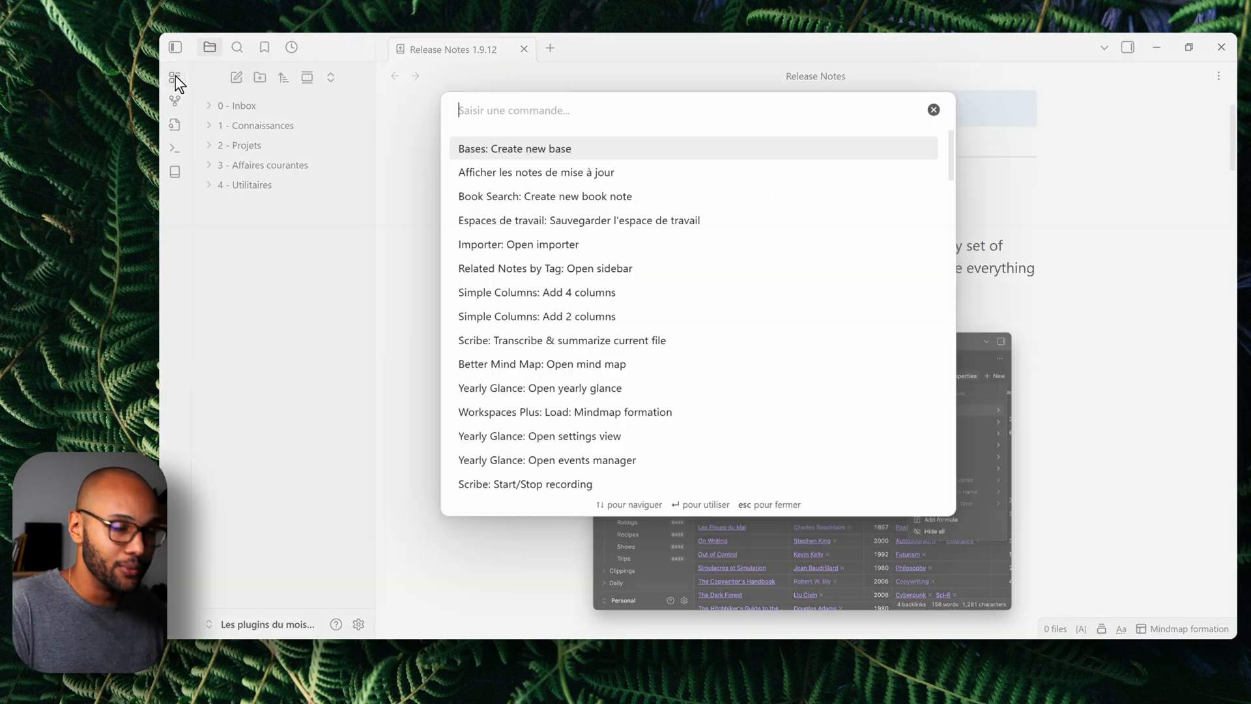
pyautogui.write('bases')
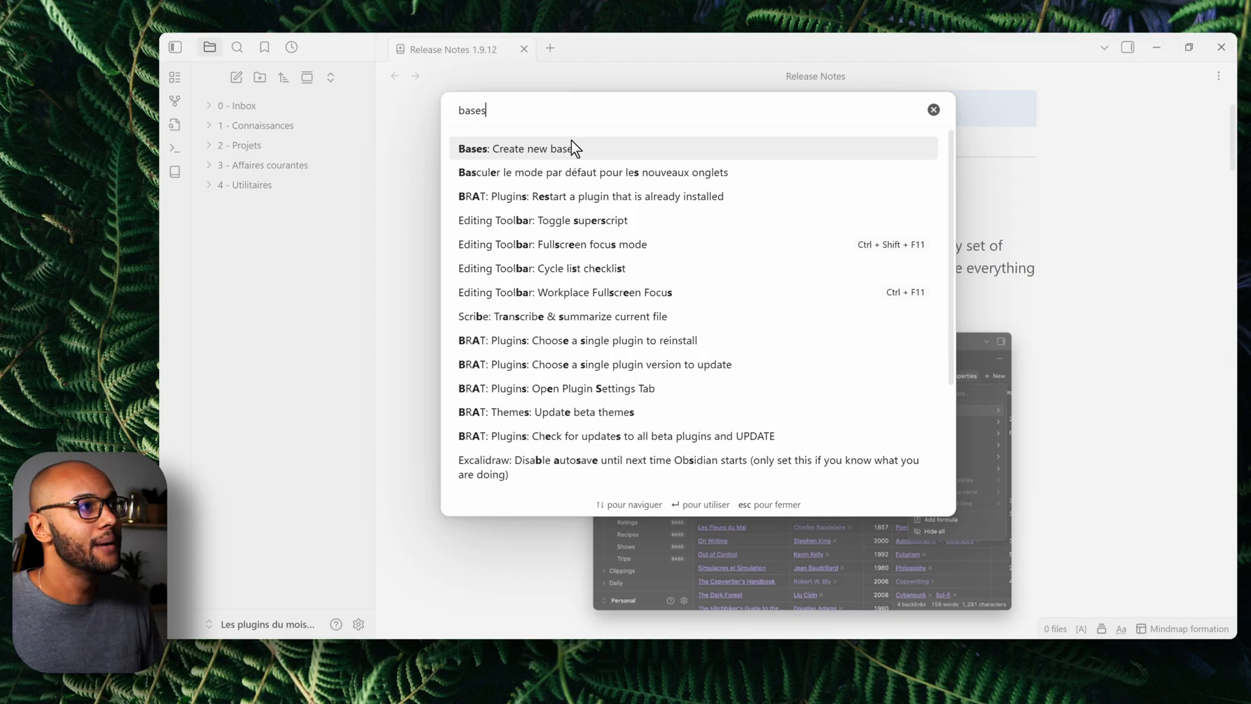
pyautogui.click(609, 148)
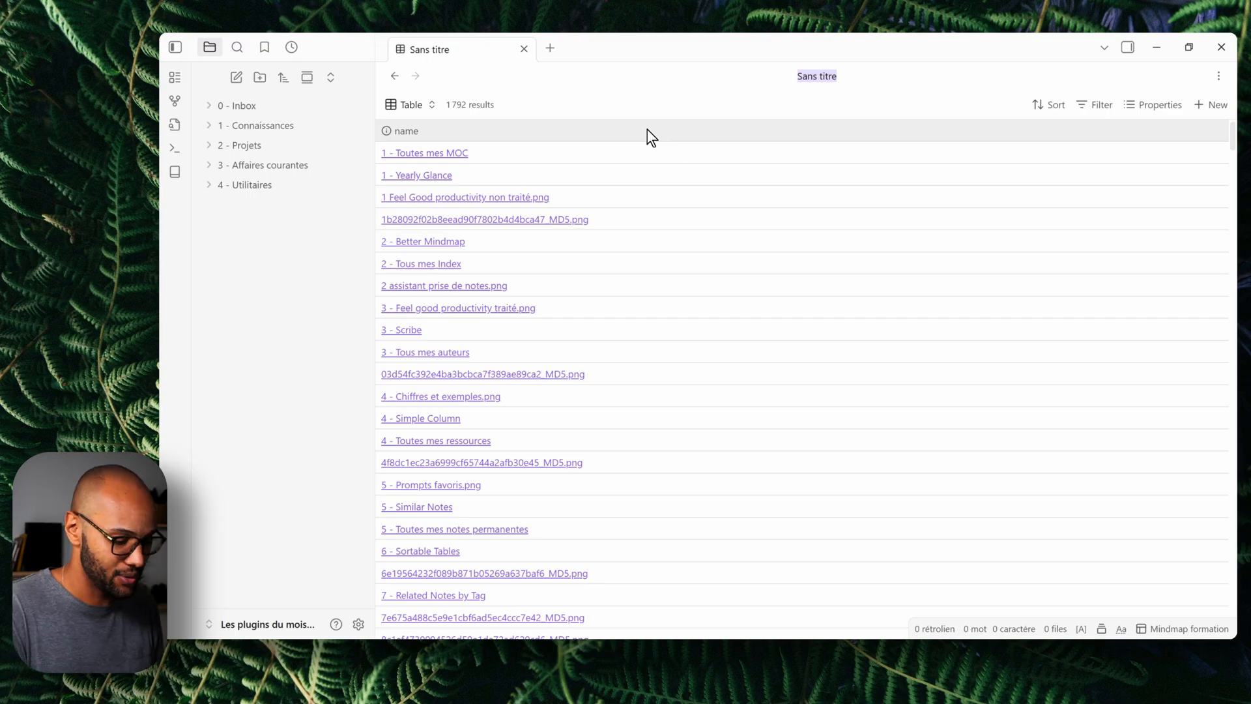
# Name the new base "Nouvelle base de données"
pyautogui.write('Nouvelle')
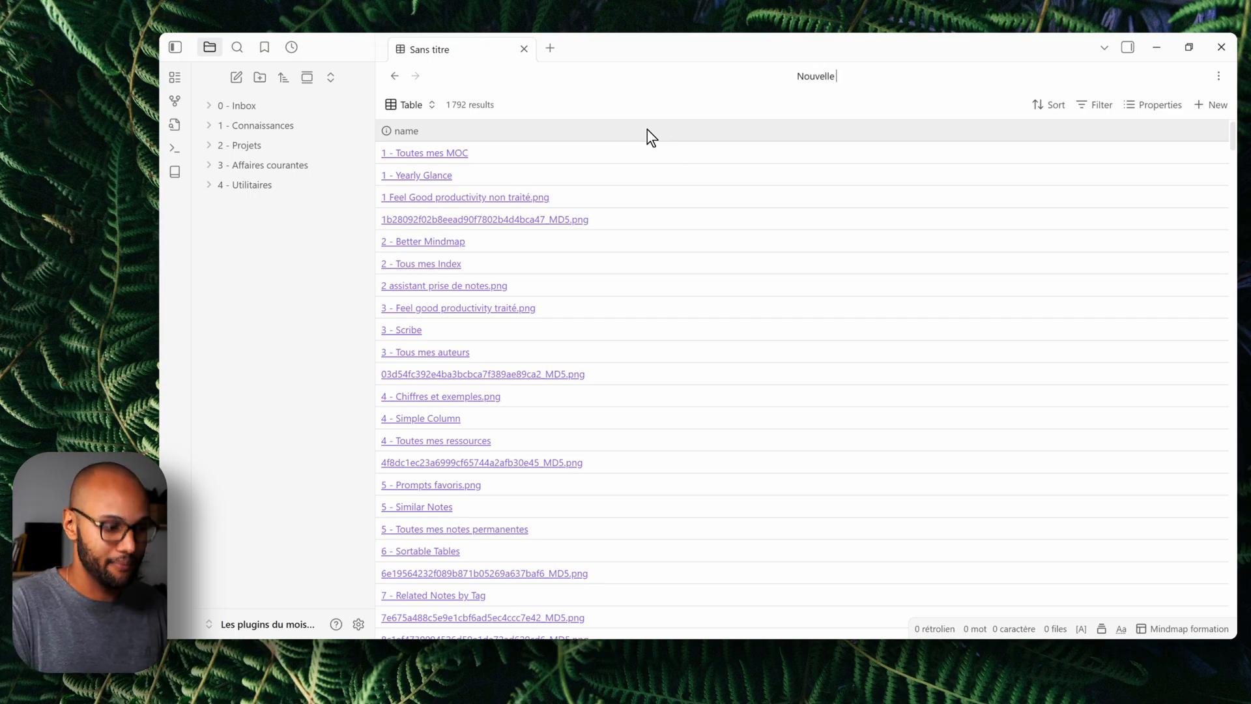
pyautogui.write(' base de données en')
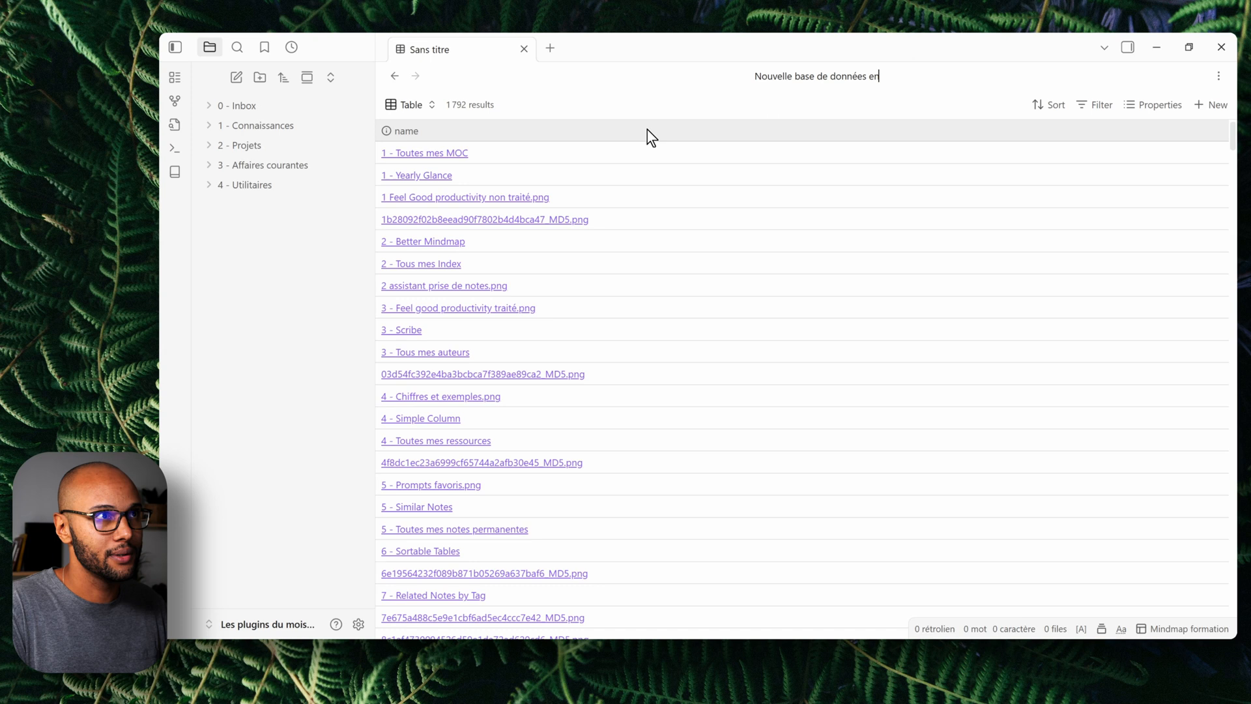
pyautogui.press('BackSpace')
pyautogui.press('BackSpace')
pyautogui.press('BackSpace')
pyautogui.press('Return')
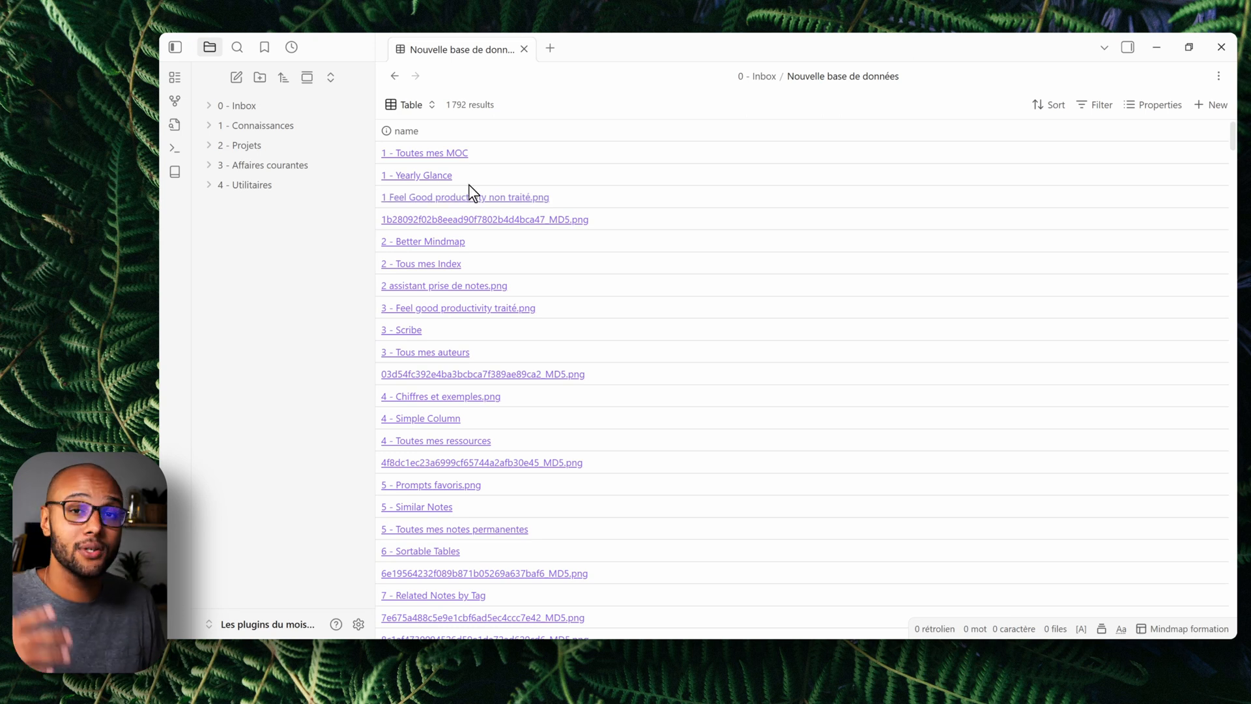
# Try the Cards layout for the base's view, and restore the Table layout
pyautogui.click(412, 106)
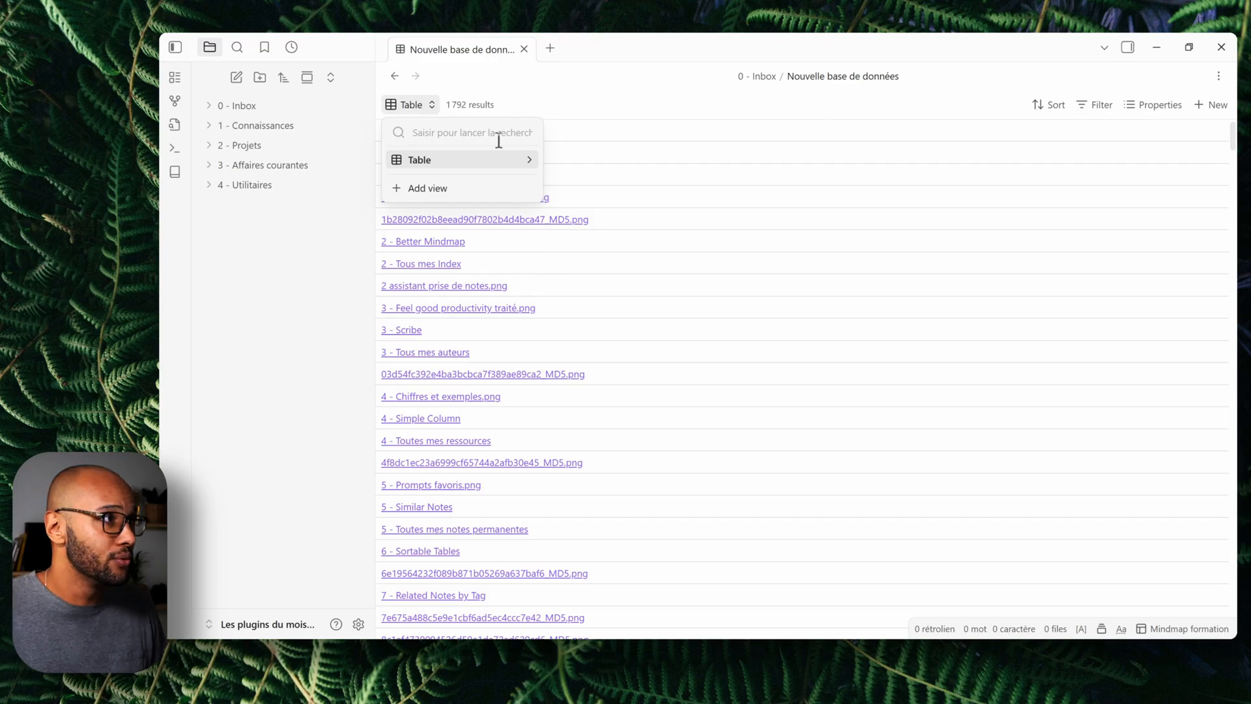
pyautogui.click(531, 160)
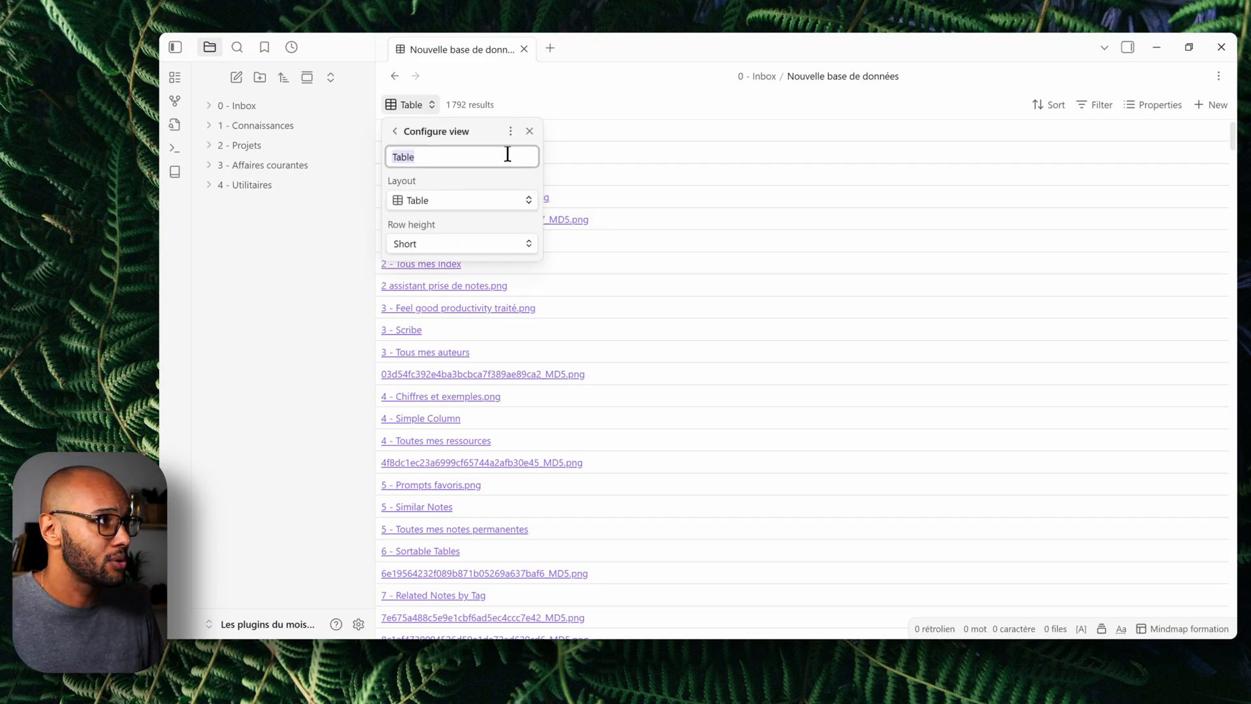
pyautogui.click(482, 198)
pyautogui.click(461, 276)
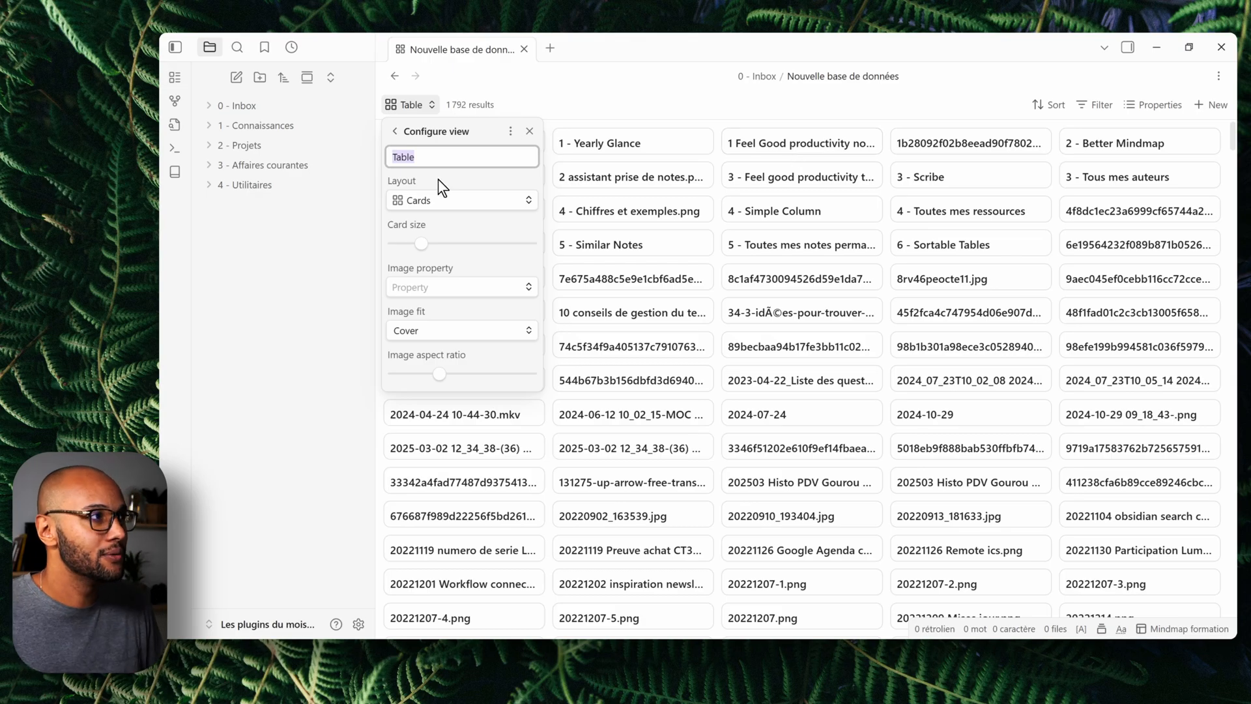
pyautogui.click(448, 200)
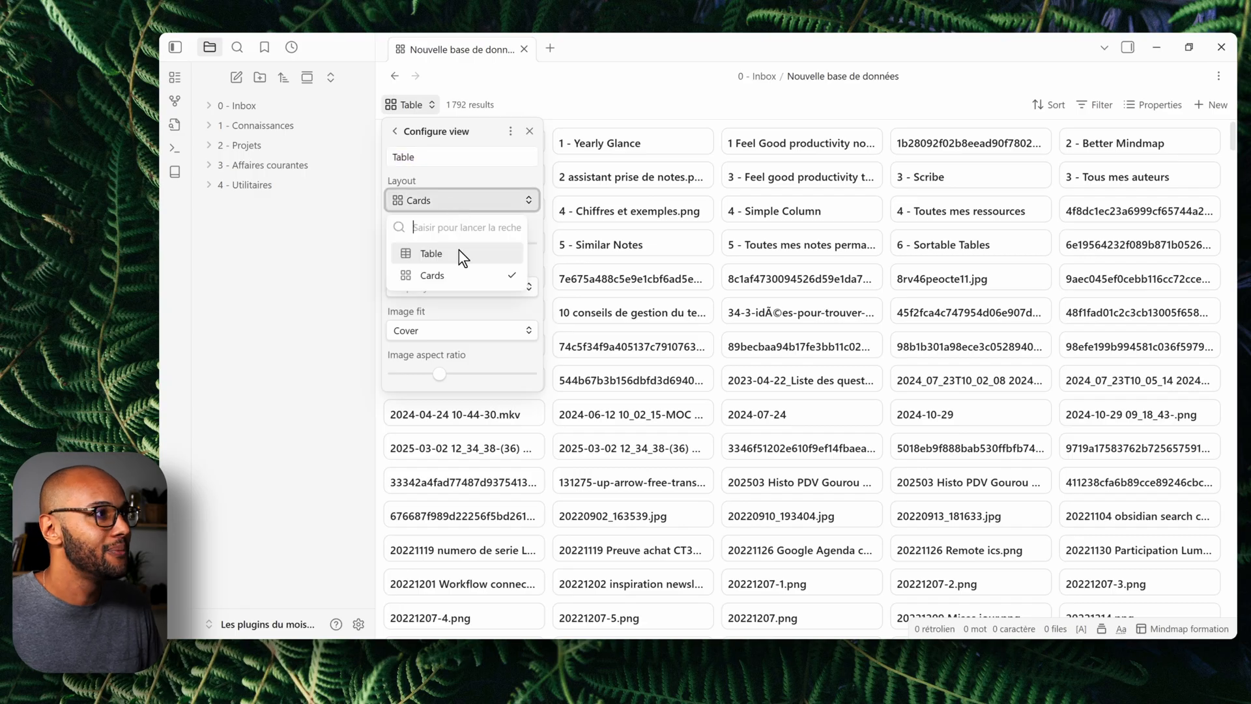
pyautogui.click(450, 251)
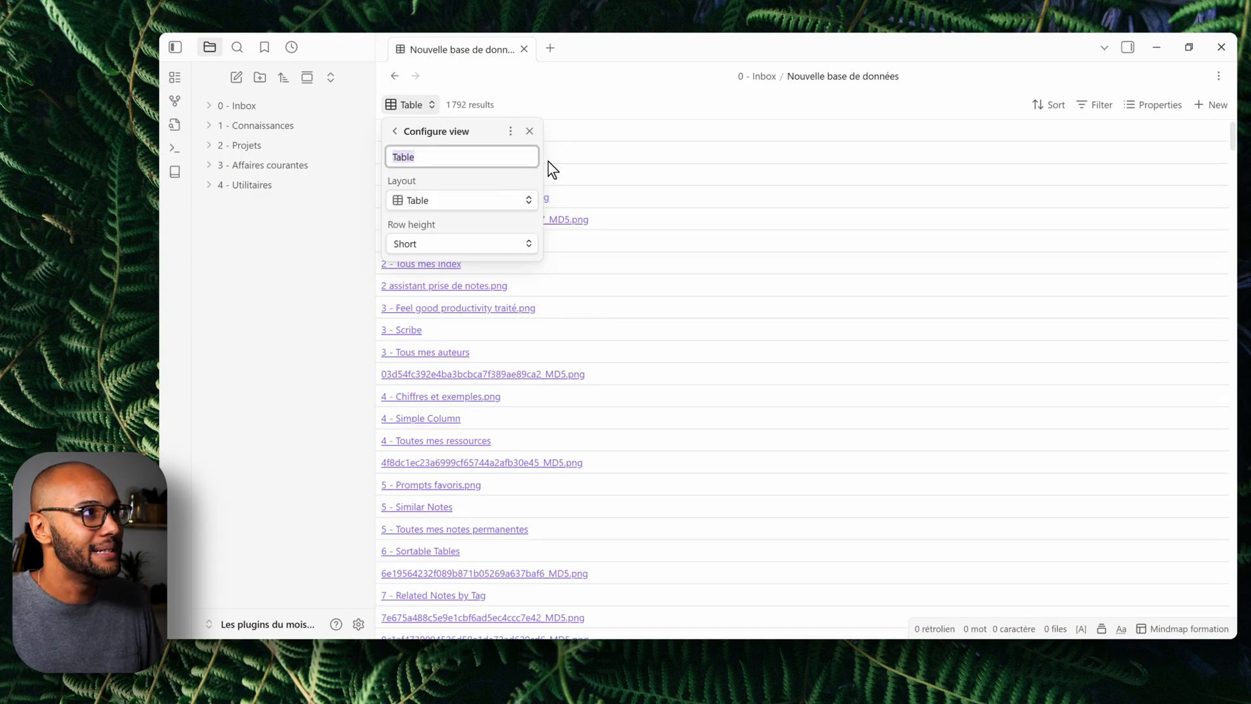
pyautogui.click(573, 92)
# Look at the options for limiting, copying and exporting the base's results
pyautogui.click(478, 104)
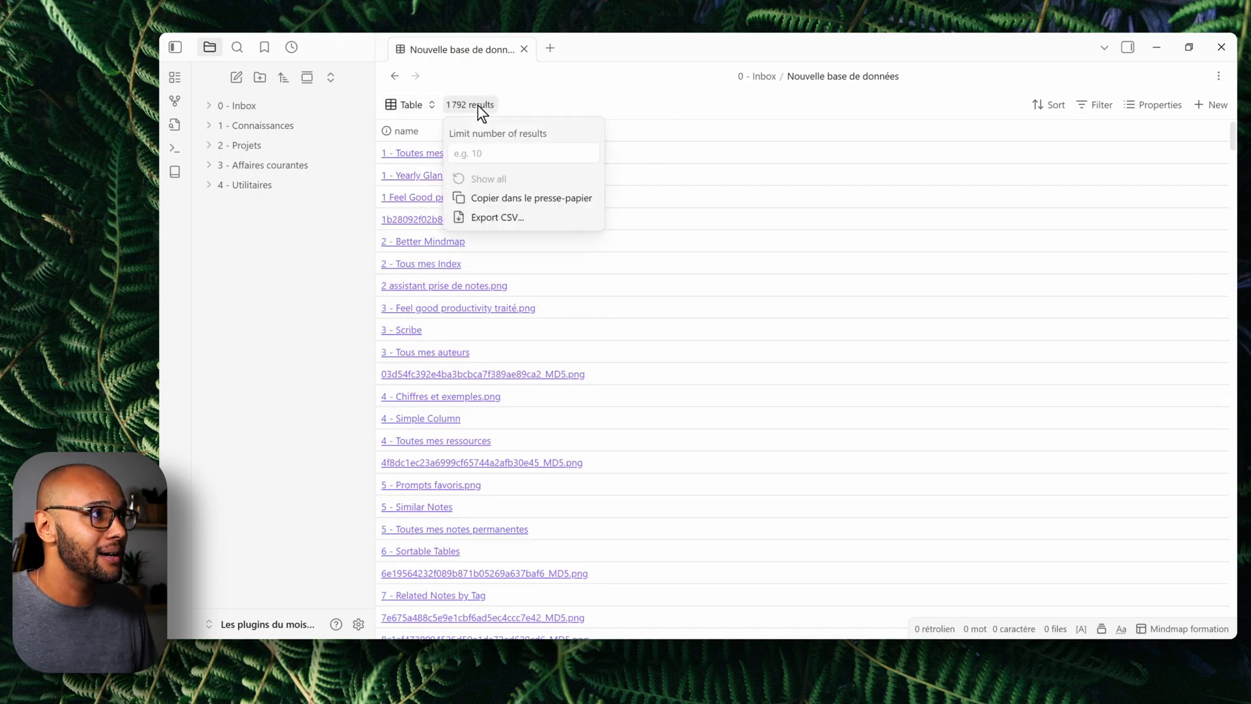
pyautogui.click(520, 149)
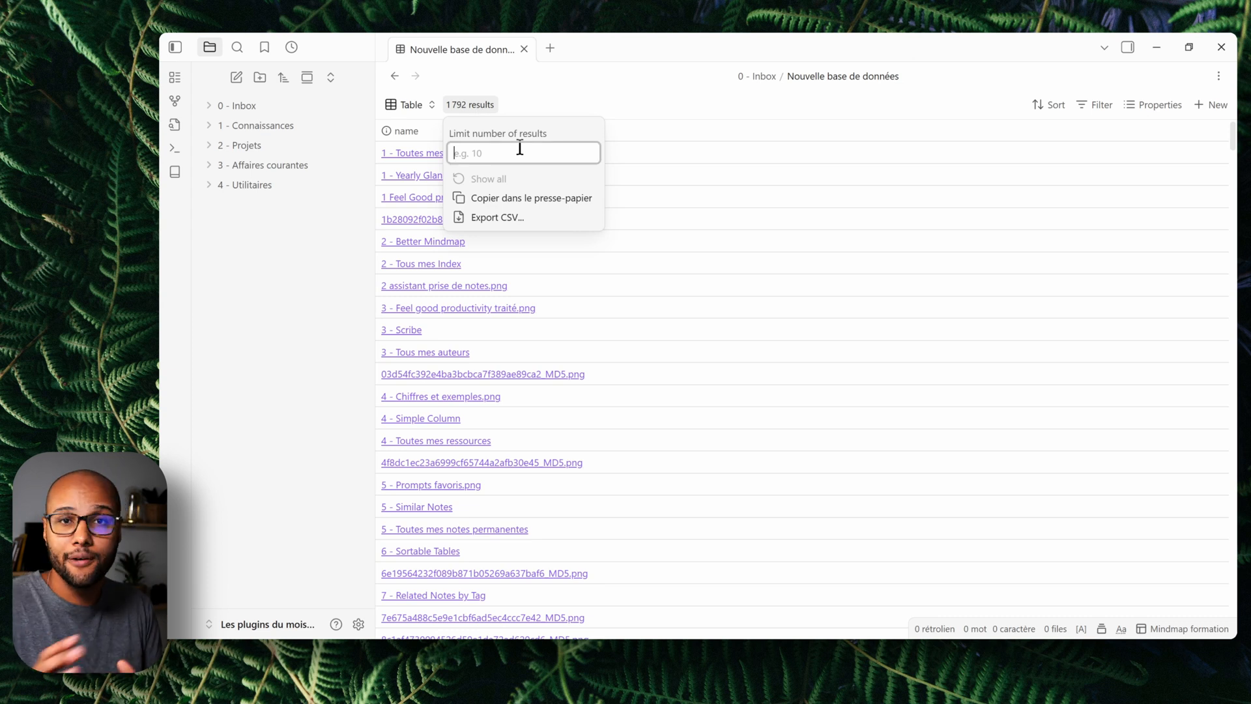
pyautogui.click(696, 115)
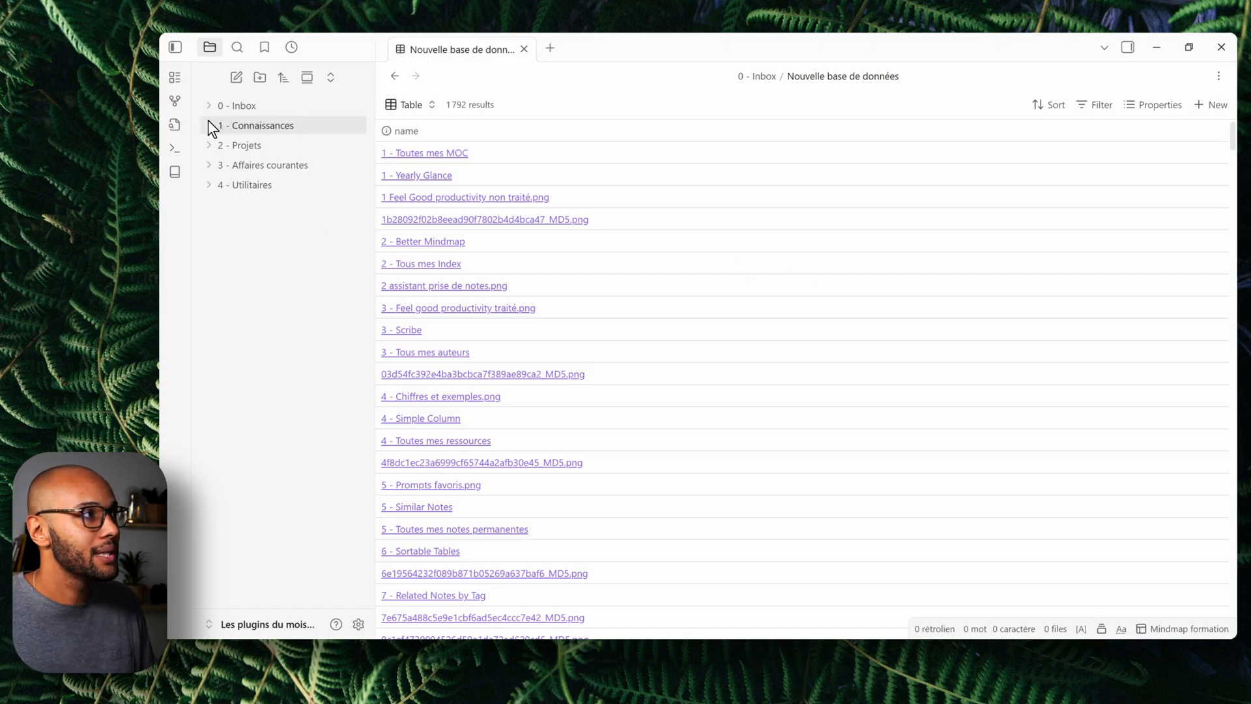
# Expand the "1 - Connaissances" folder and look into its "4 - Ressources" and "5 - Notes permanentes" subfolders
pyautogui.click(244, 130)
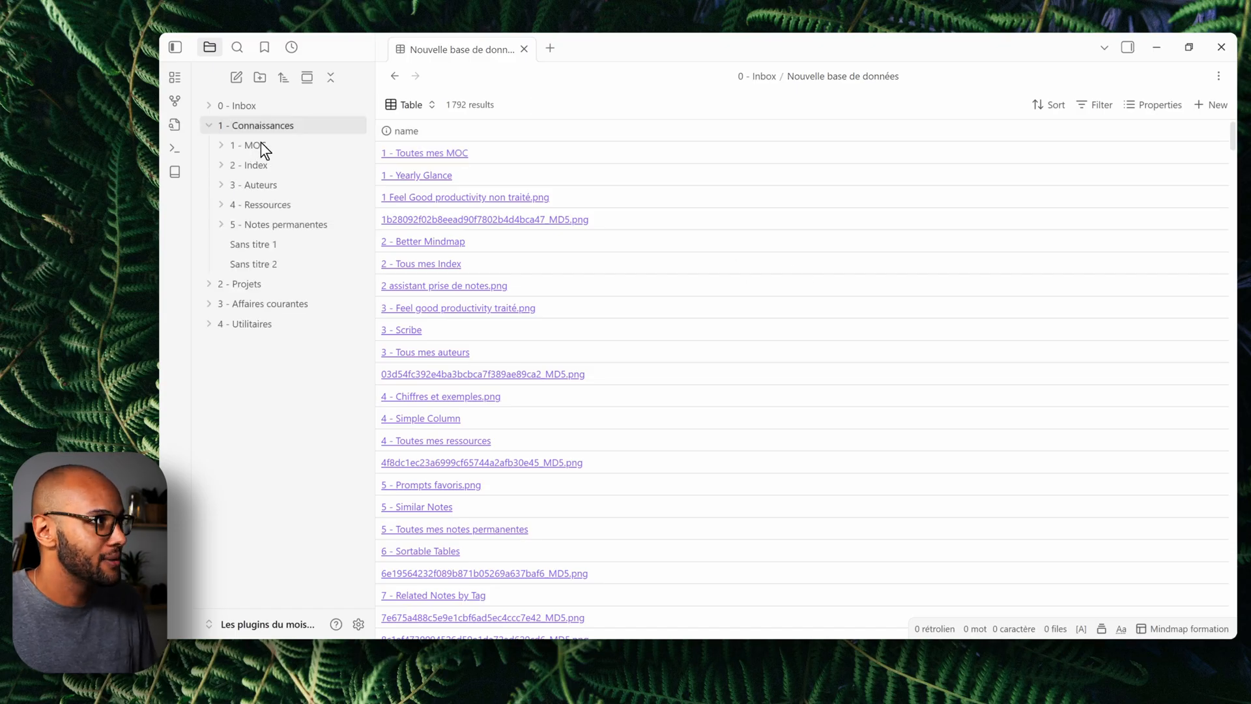
pyautogui.click(283, 207)
pyautogui.click(274, 207)
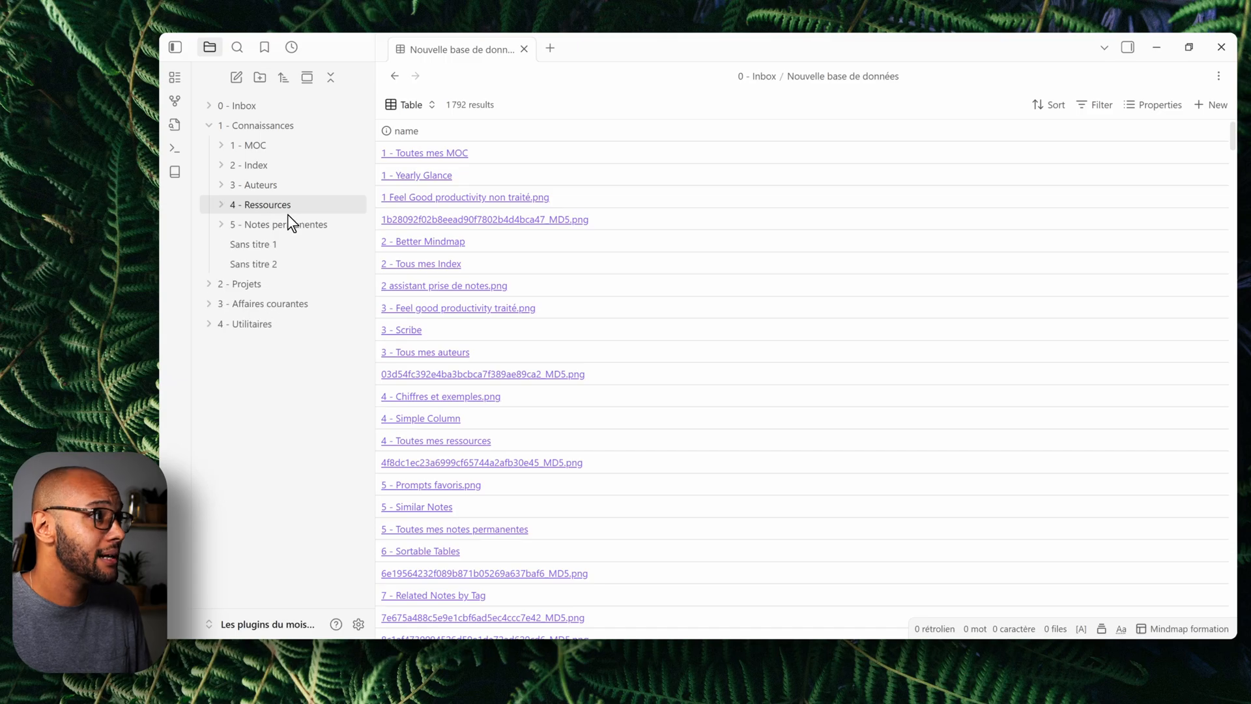
pyautogui.click(291, 223)
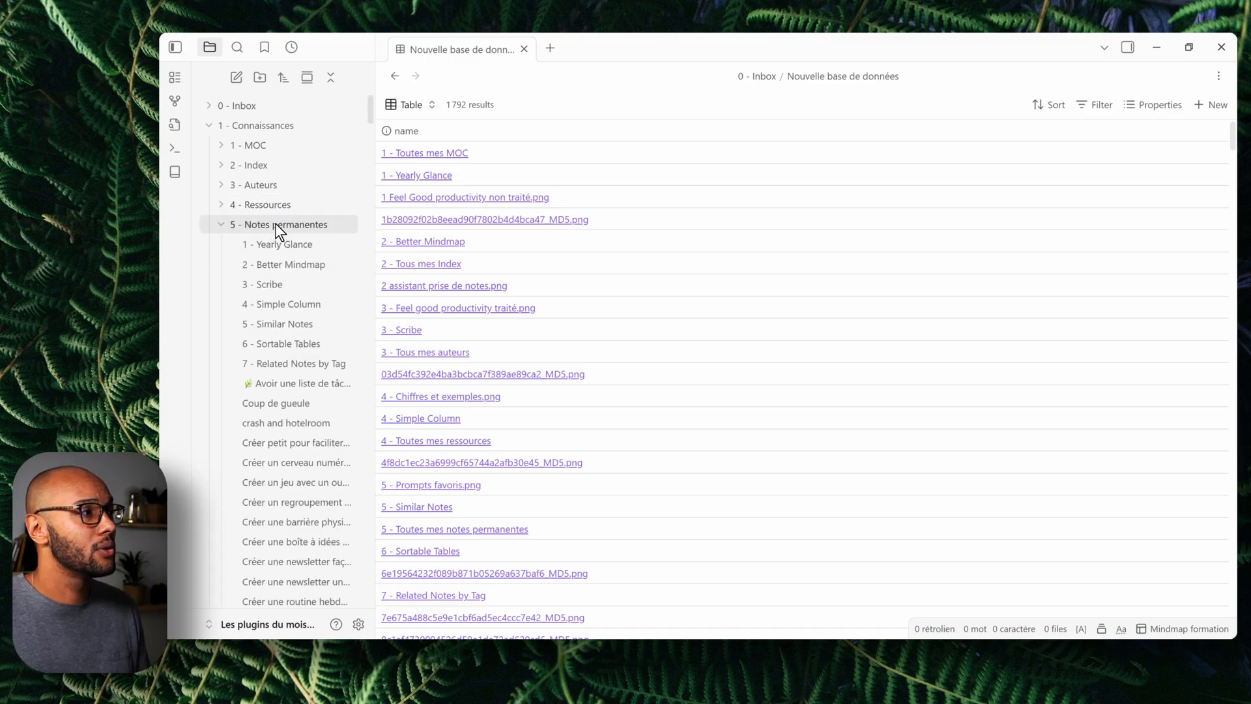
pyautogui.click(277, 226)
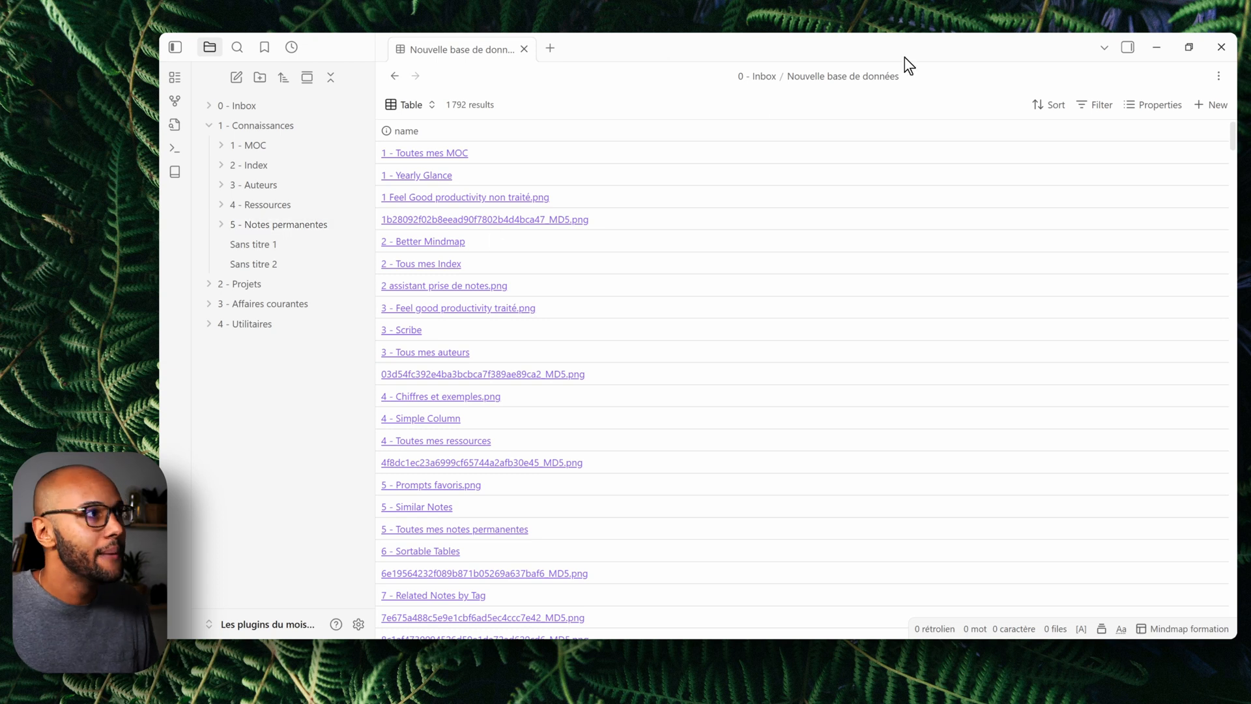
# Look at the filter settings for all views and for this view, including the condition-matching choices
pyautogui.click(1101, 104)
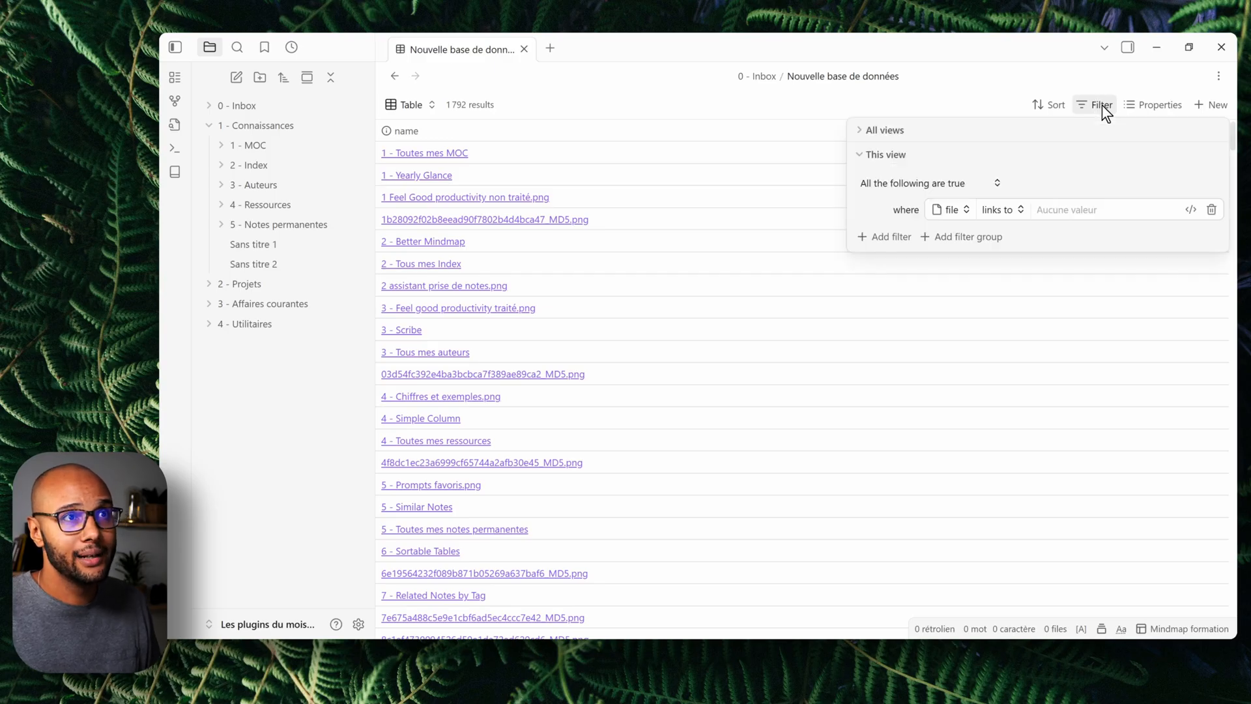
pyautogui.click(861, 130)
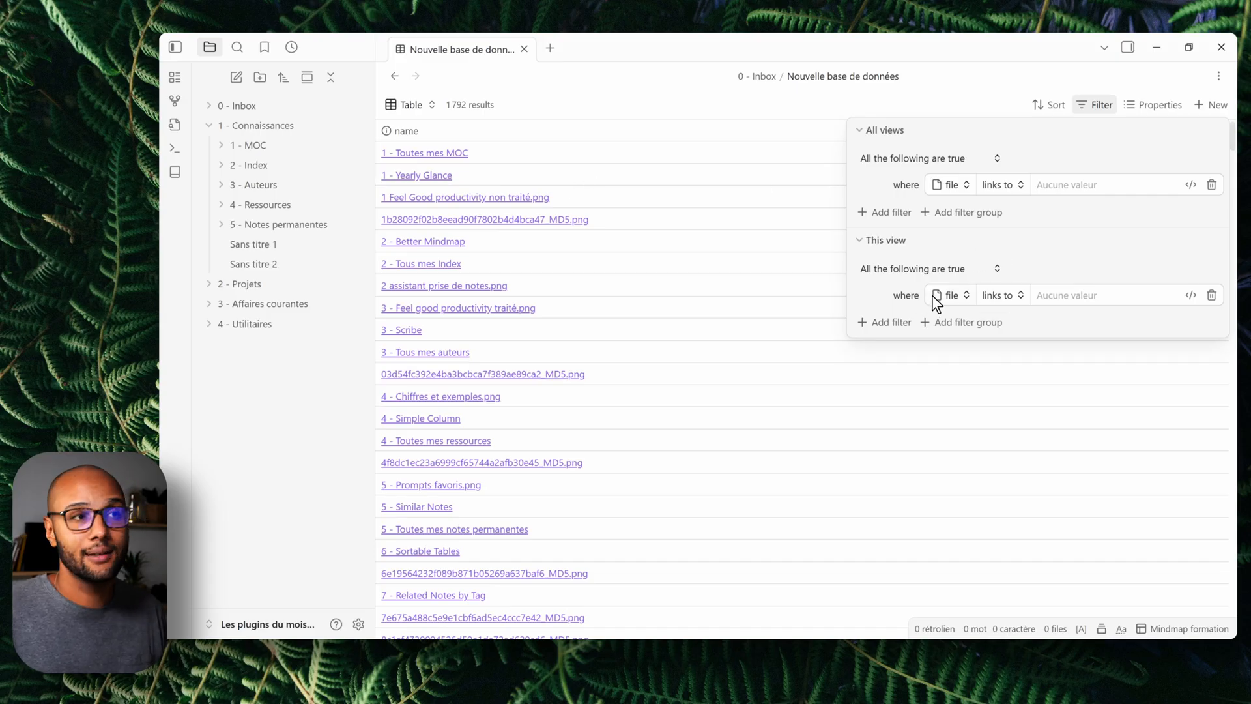
pyautogui.click(925, 162)
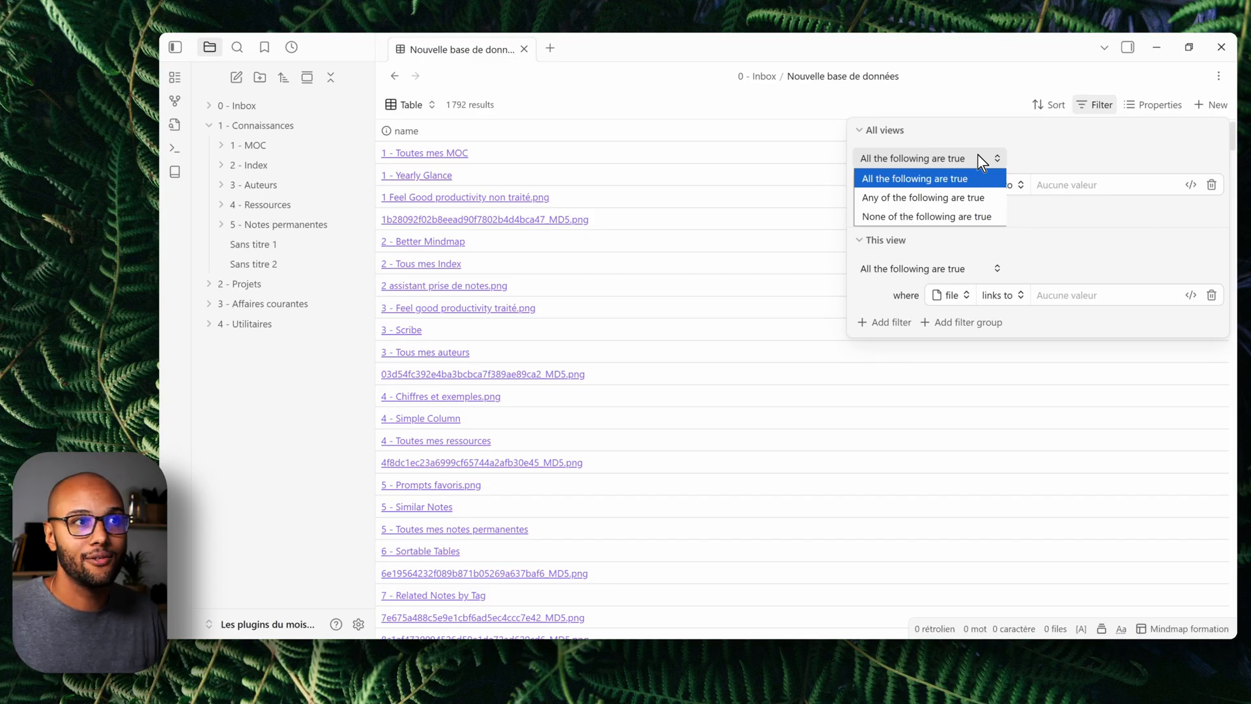
pyautogui.click(1074, 142)
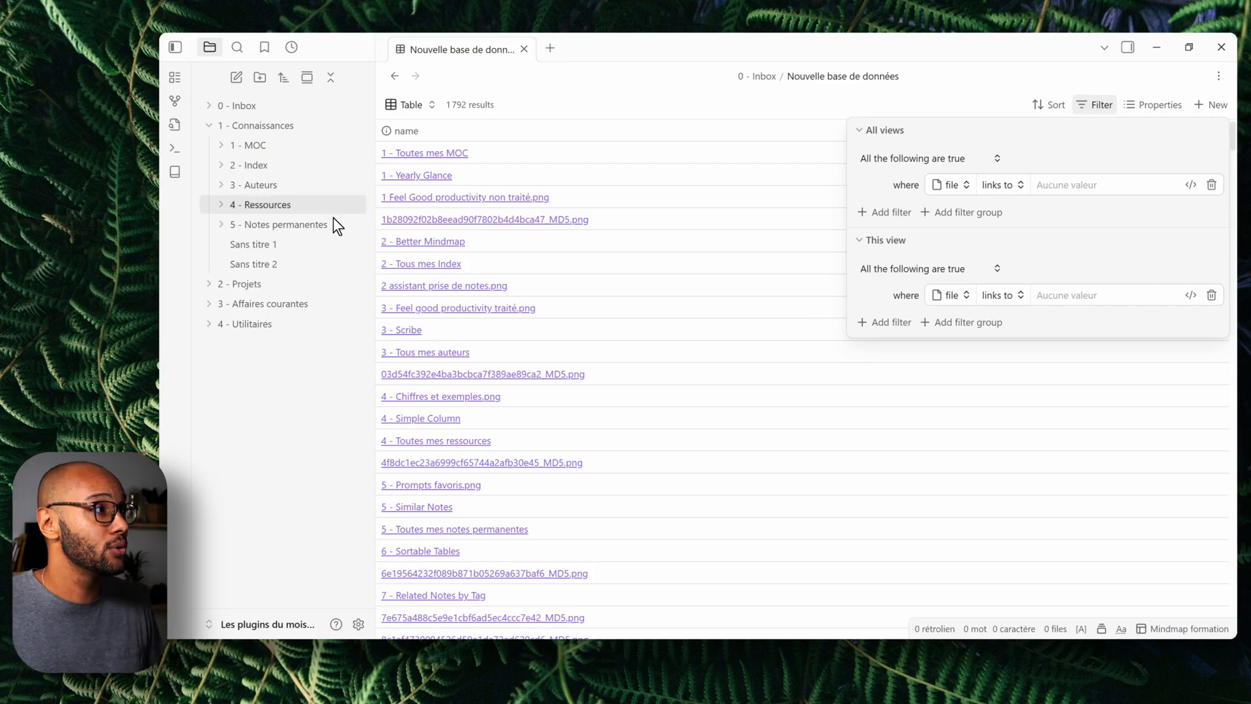
# Expand the "4 - Ressources" folder and filter this view to files whose folder is "1 - Connaissances/4 - Ressources"
pyautogui.click(297, 204)
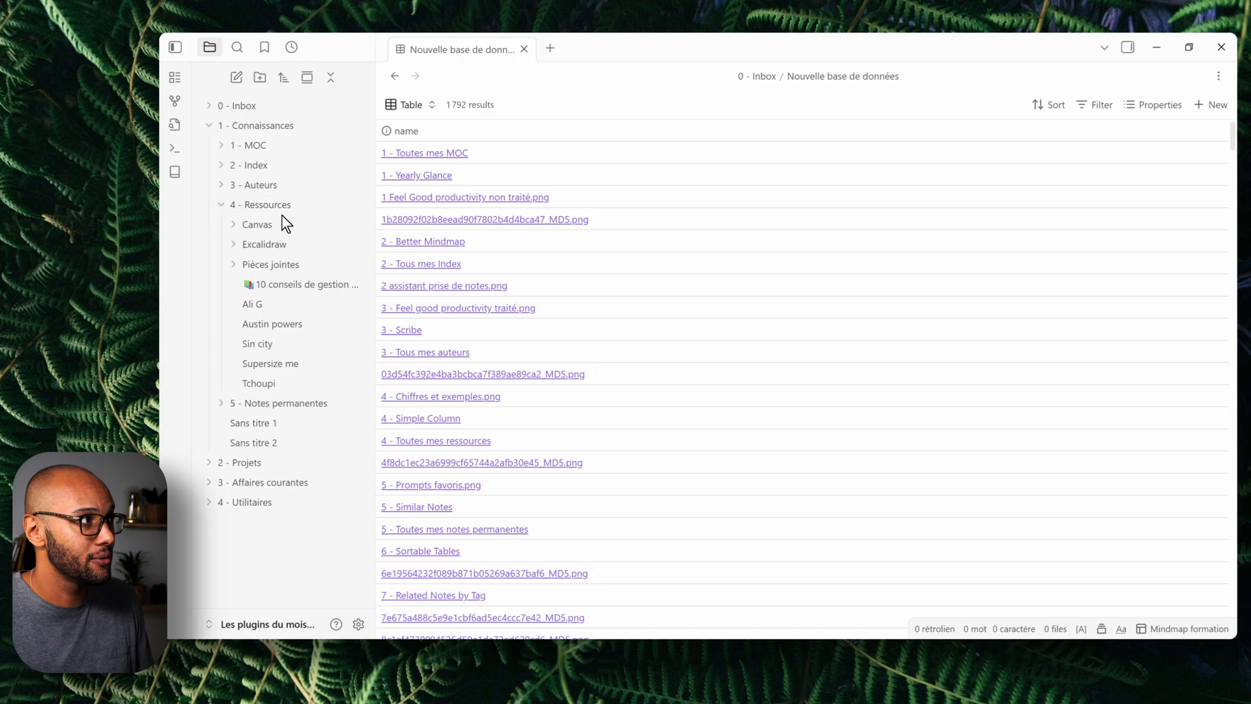
pyautogui.moveTo(286, 206)
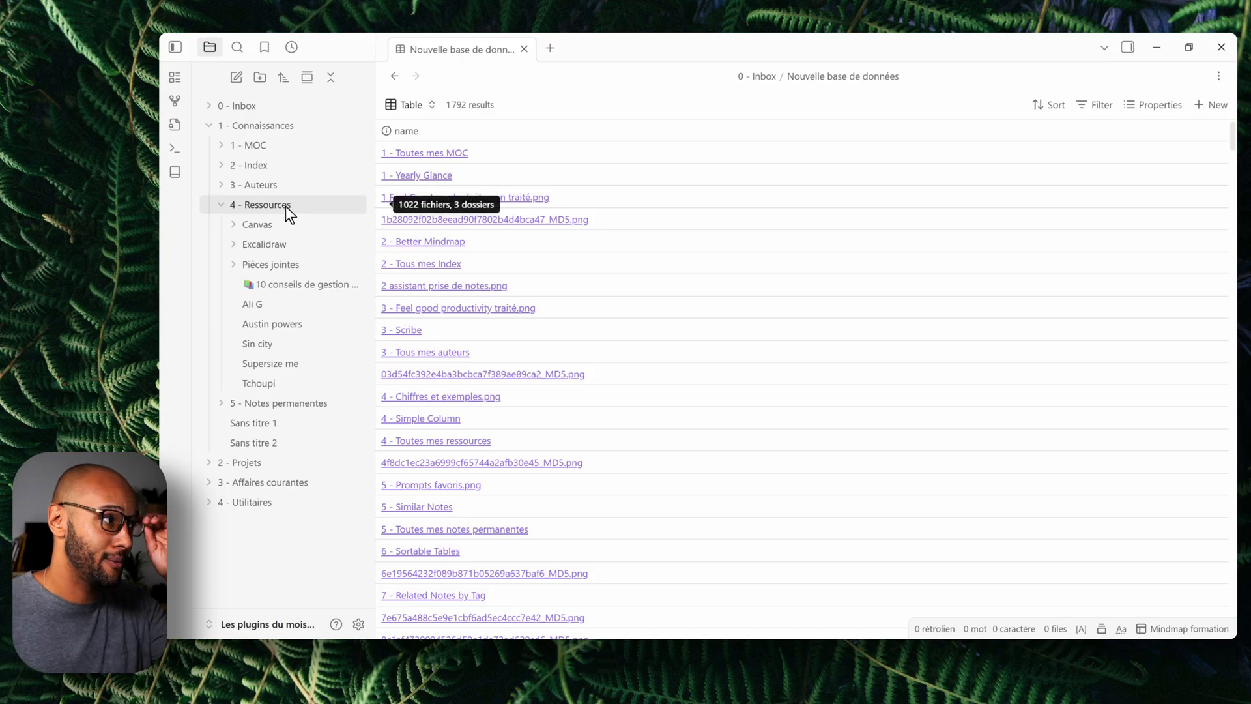
pyautogui.click(1113, 104)
pyautogui.click(950, 299)
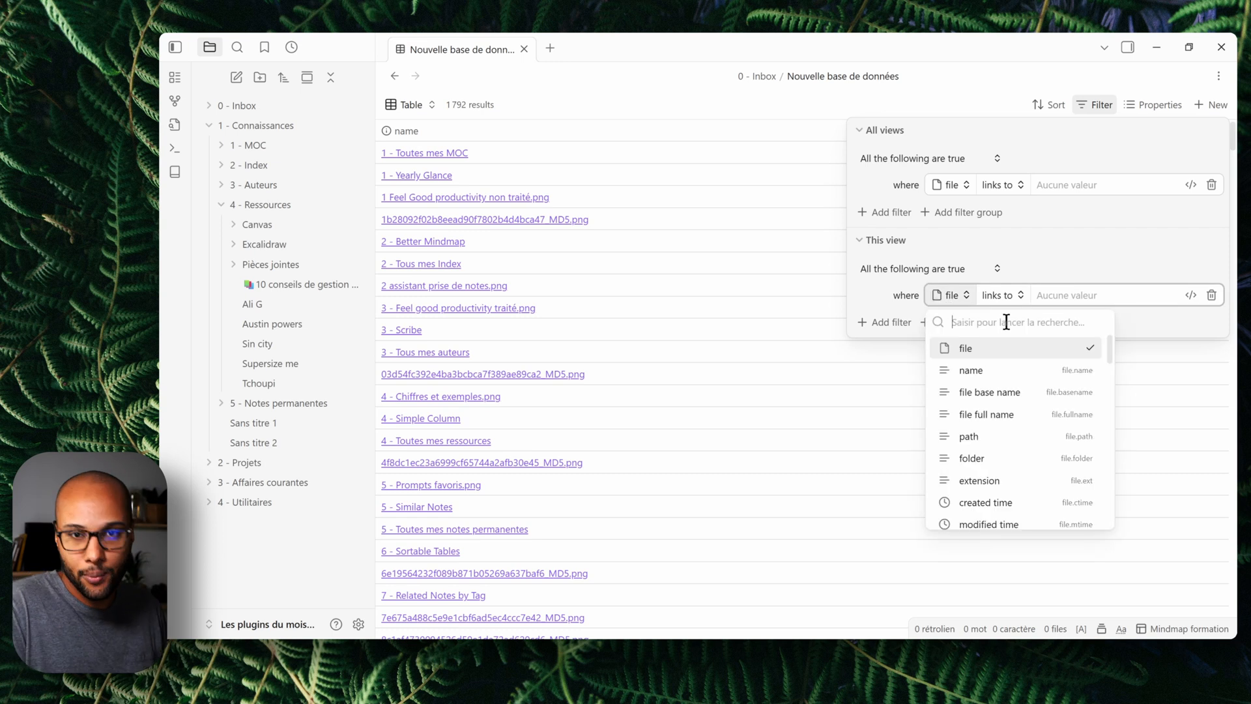
pyautogui.write('folde')
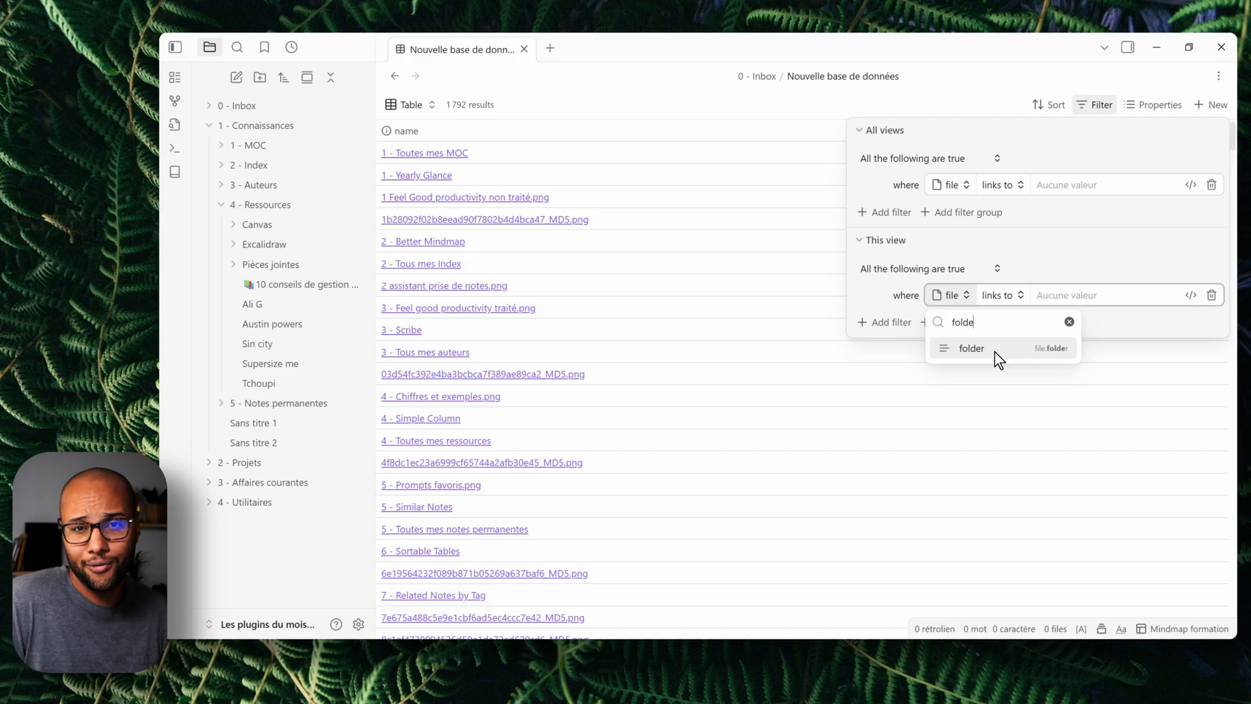
pyautogui.click(995, 351)
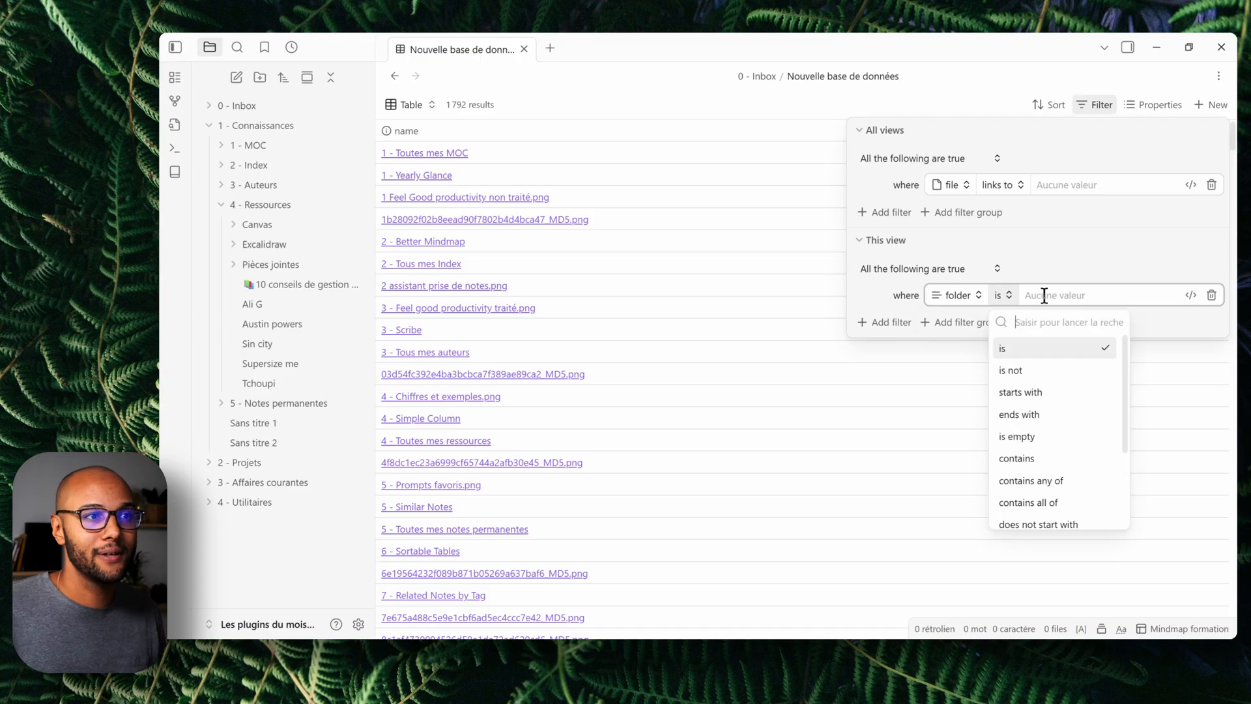
pyautogui.click(1077, 299)
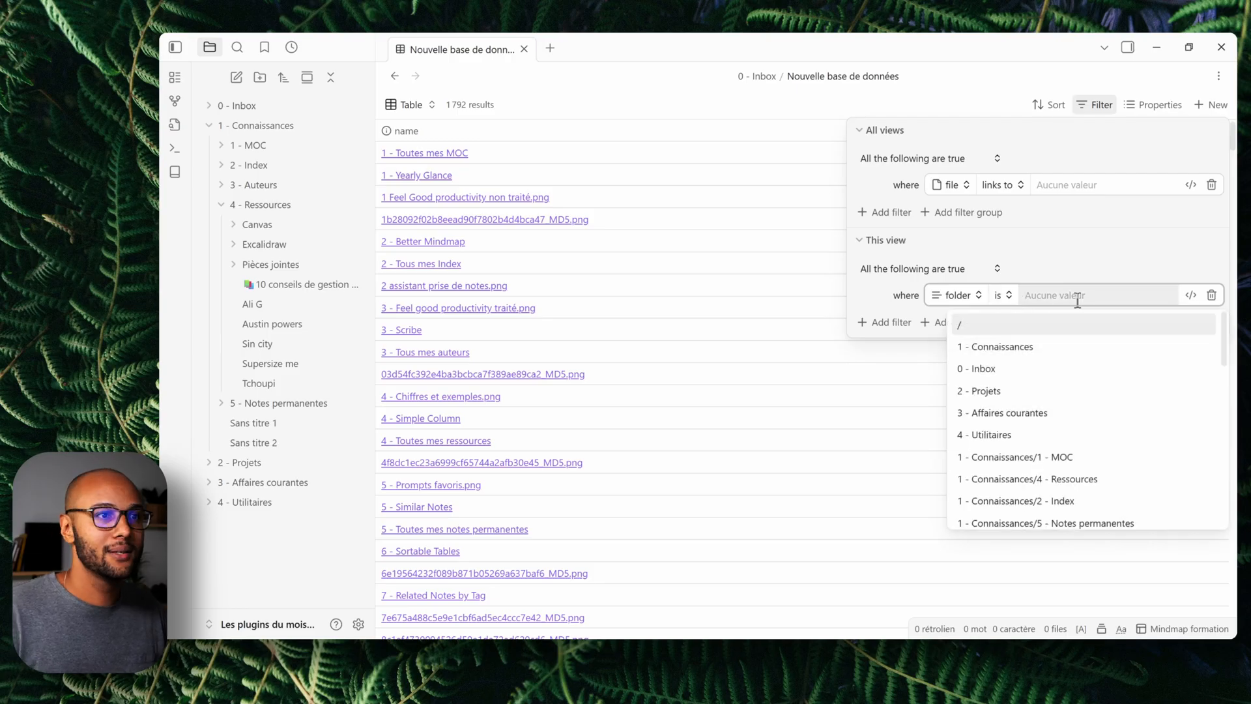
pyautogui.write('ressou')
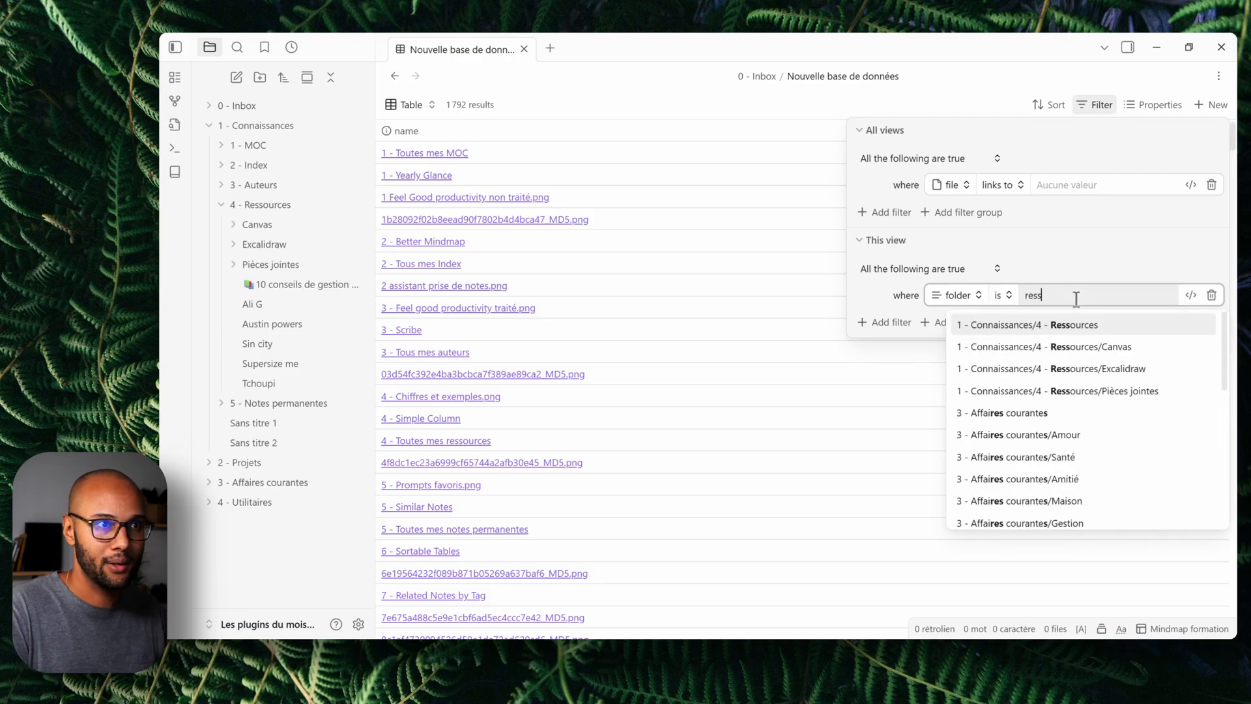
pyautogui.click(1093, 324)
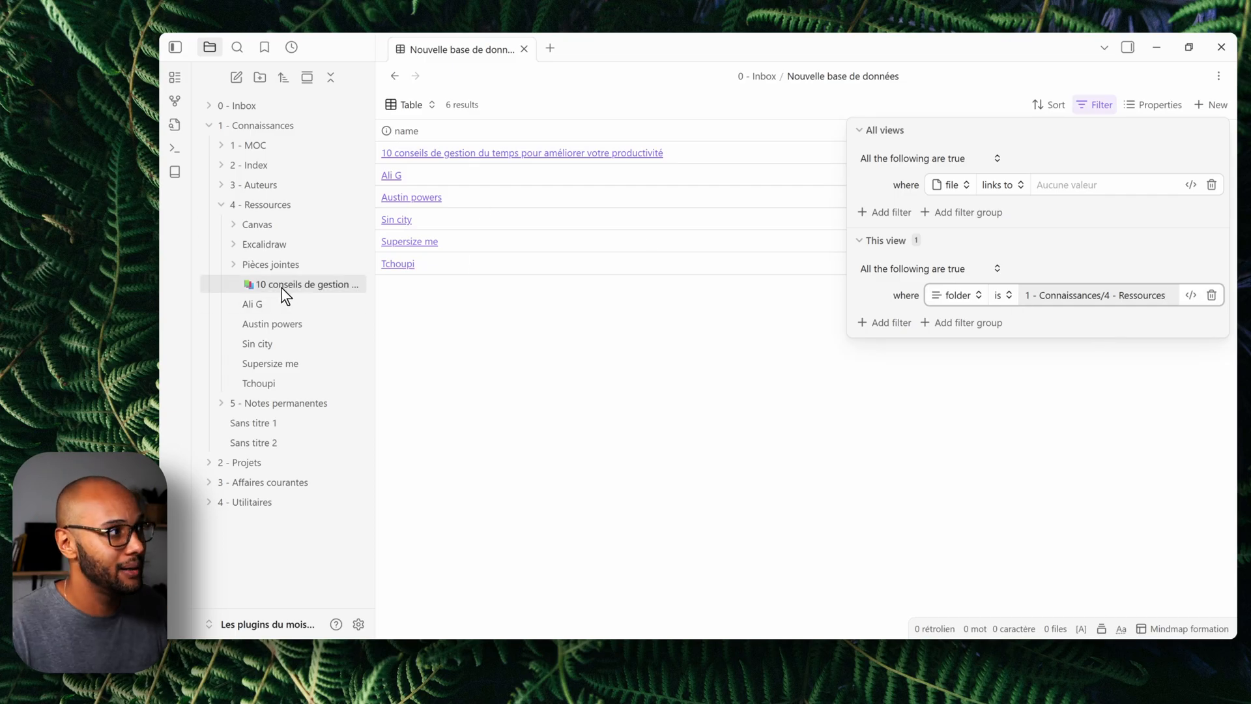
pyautogui.click(467, 359)
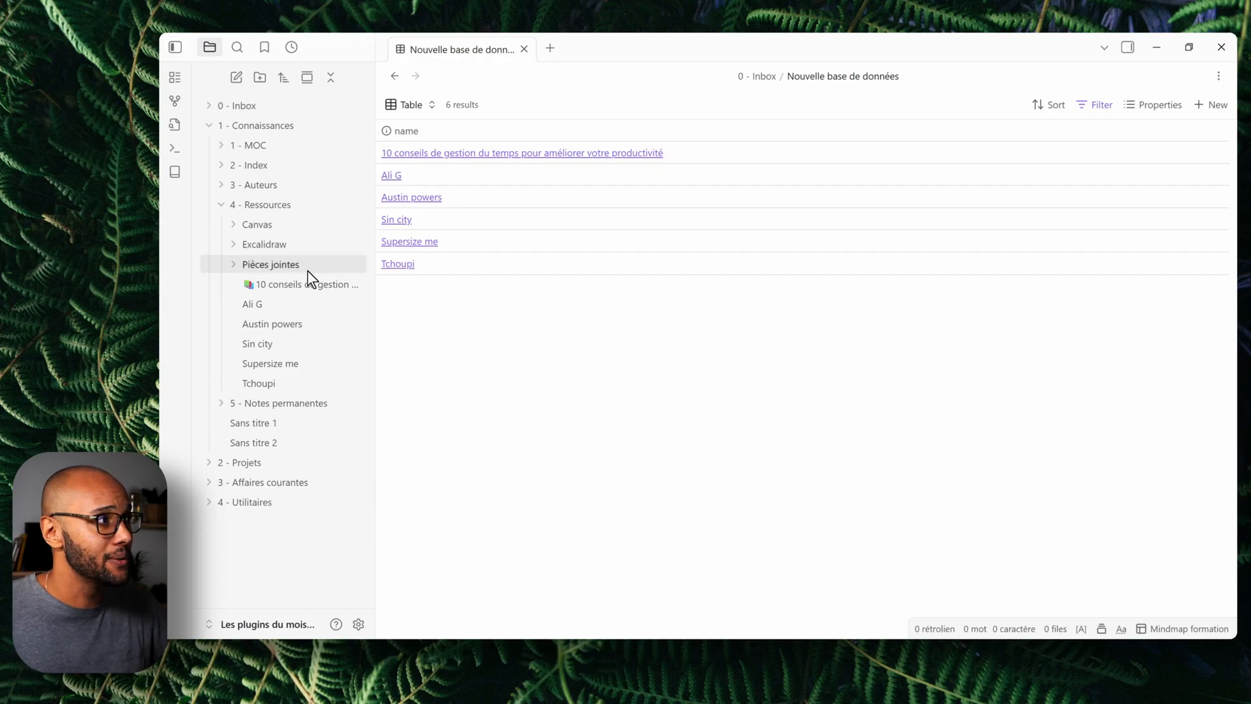
# Try the "contains" operator in this view's folder filter and look into the "Pièces jointes" subfolder
pyautogui.click(1108, 109)
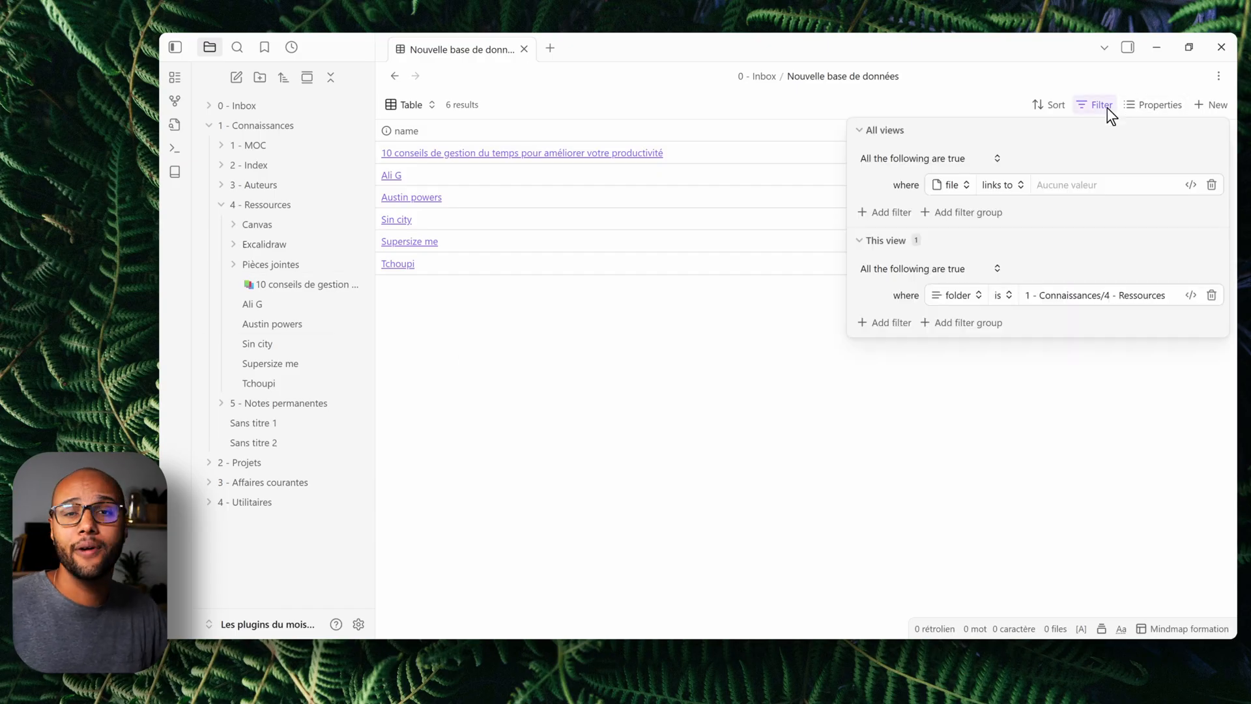
pyautogui.click(1000, 296)
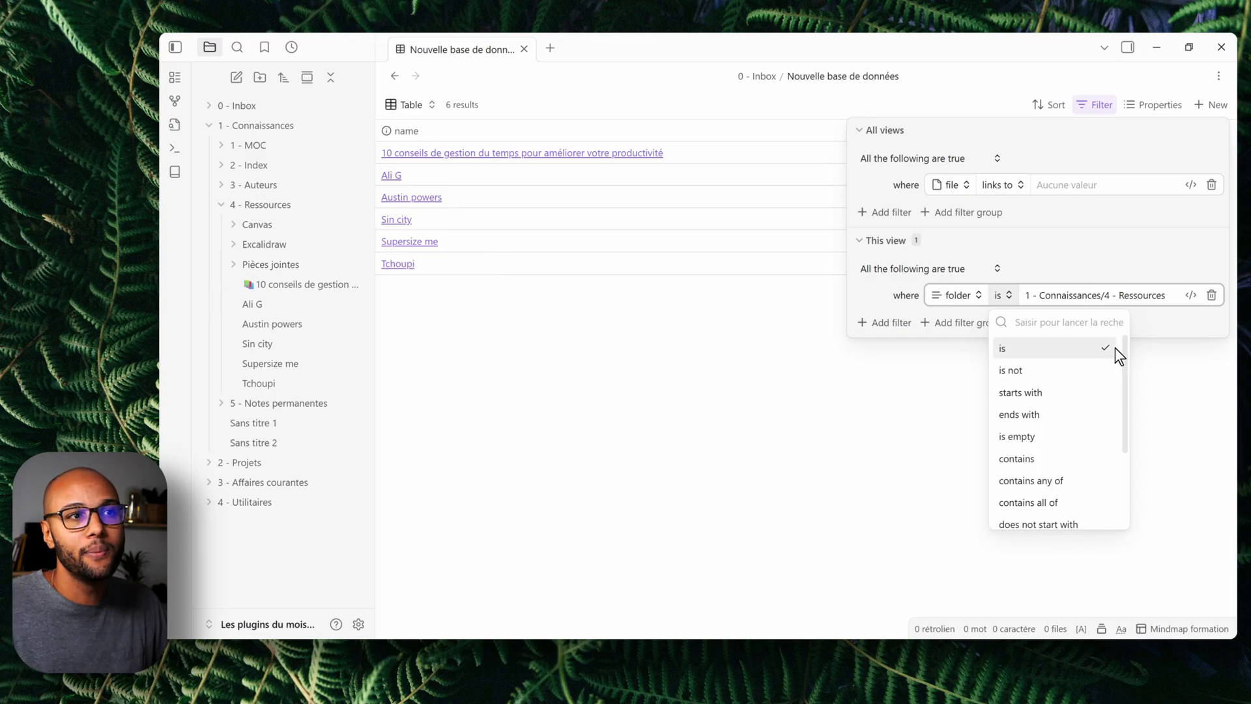
pyautogui.click(1028, 458)
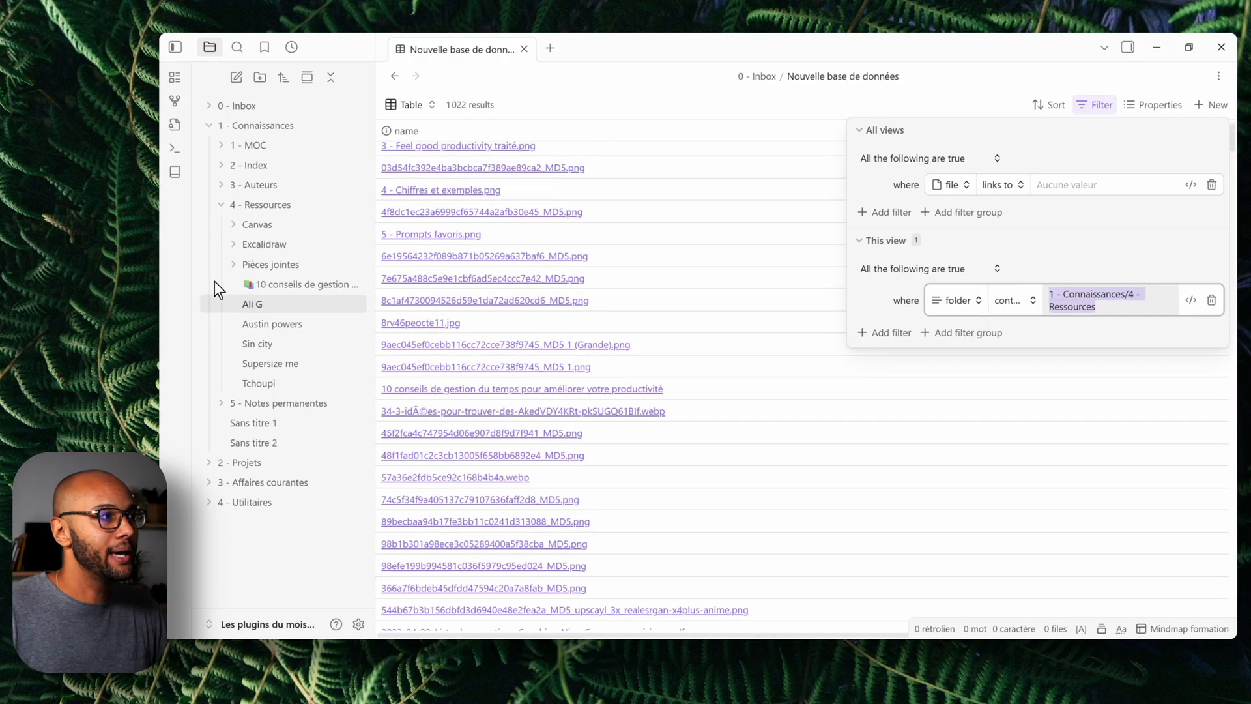
pyautogui.click(280, 261)
pyautogui.click(293, 261)
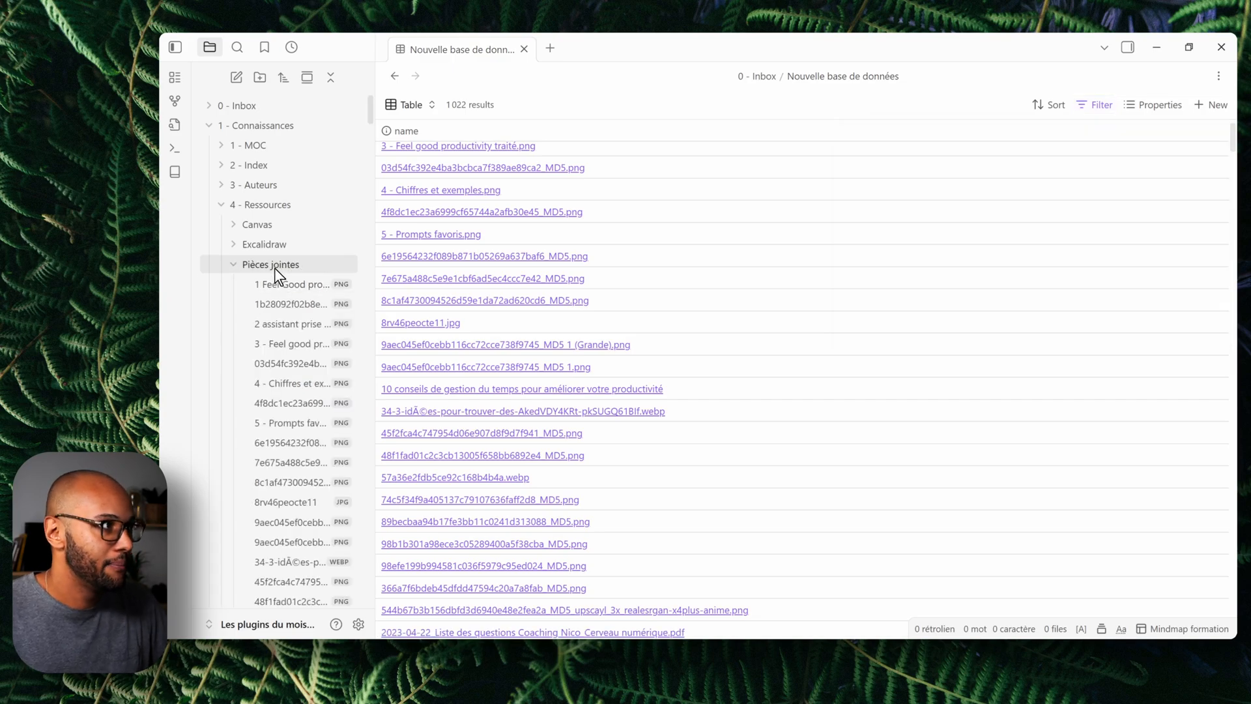
pyautogui.click(275, 266)
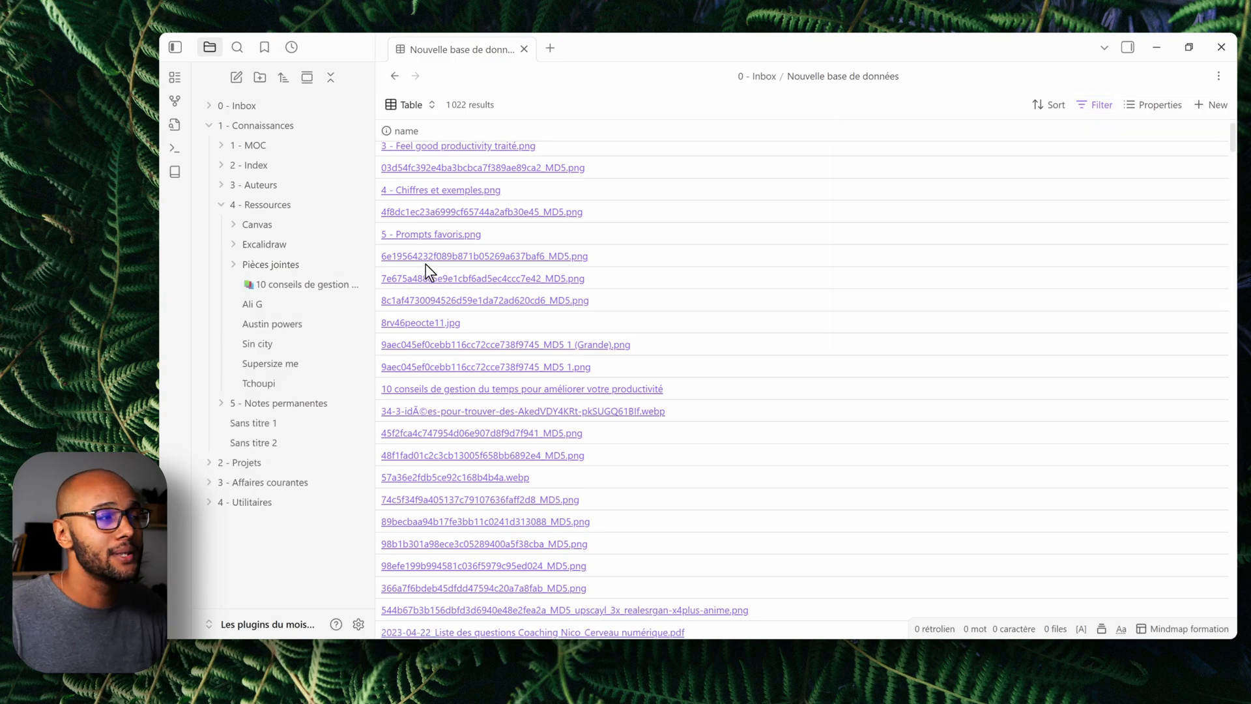
# Set the operator of this view's folder filter back to "is" and close the filter settings
pyautogui.click(1085, 105)
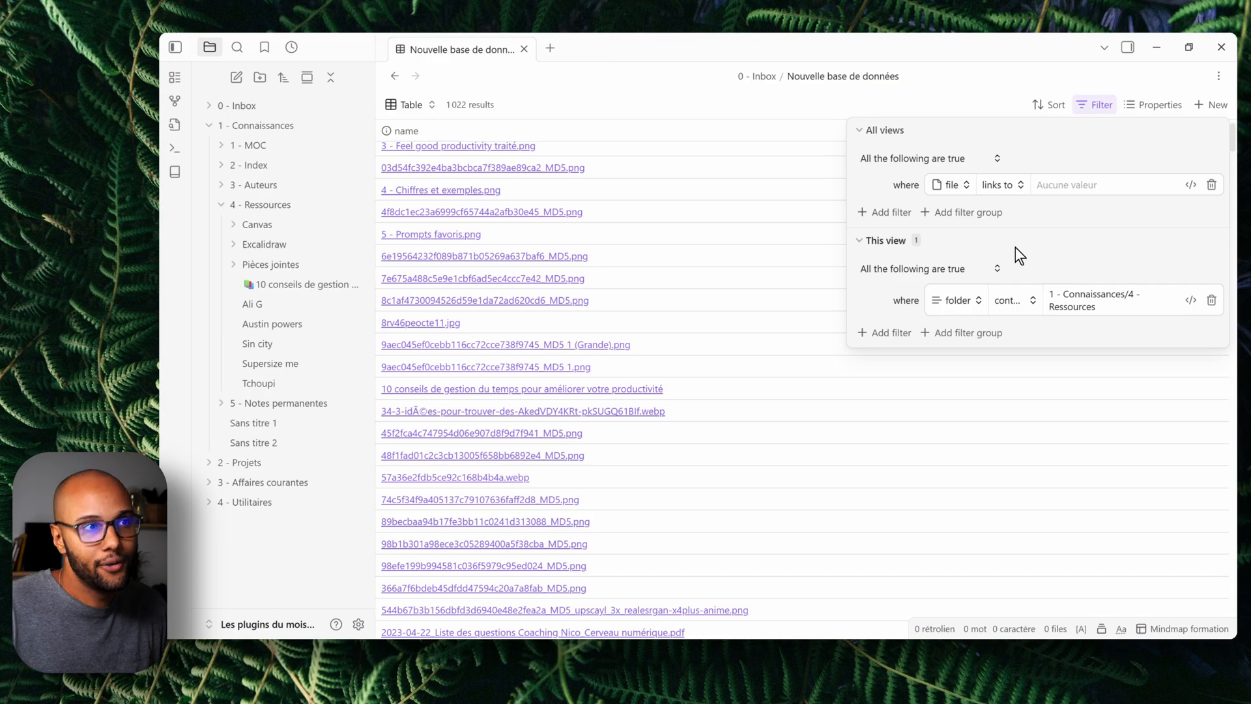
pyautogui.click(1007, 301)
pyautogui.click(1020, 357)
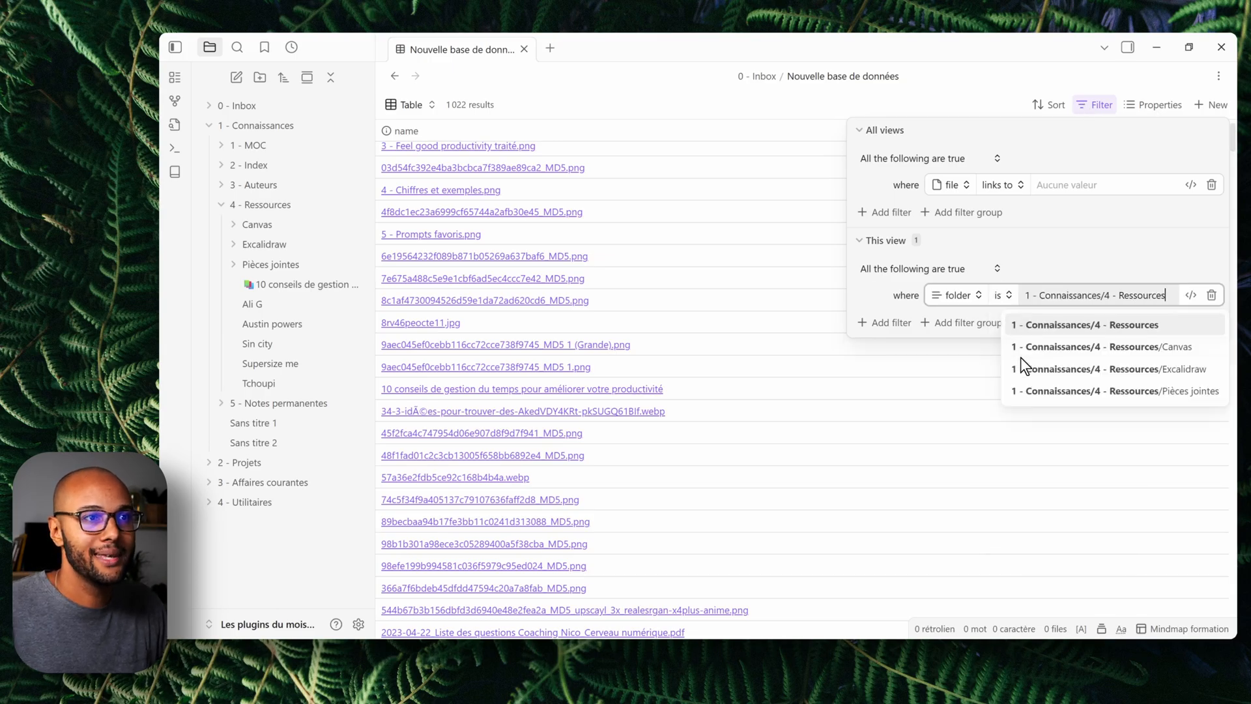
pyautogui.click(1069, 242)
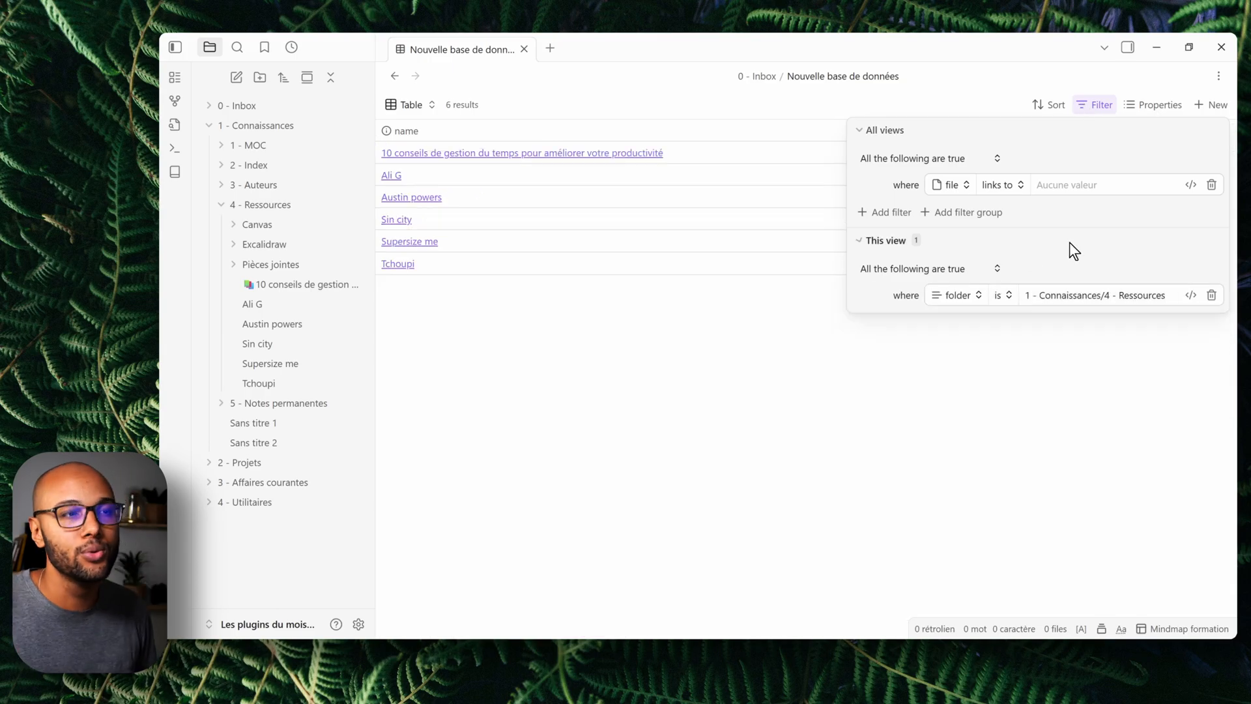
pyautogui.click(1069, 241)
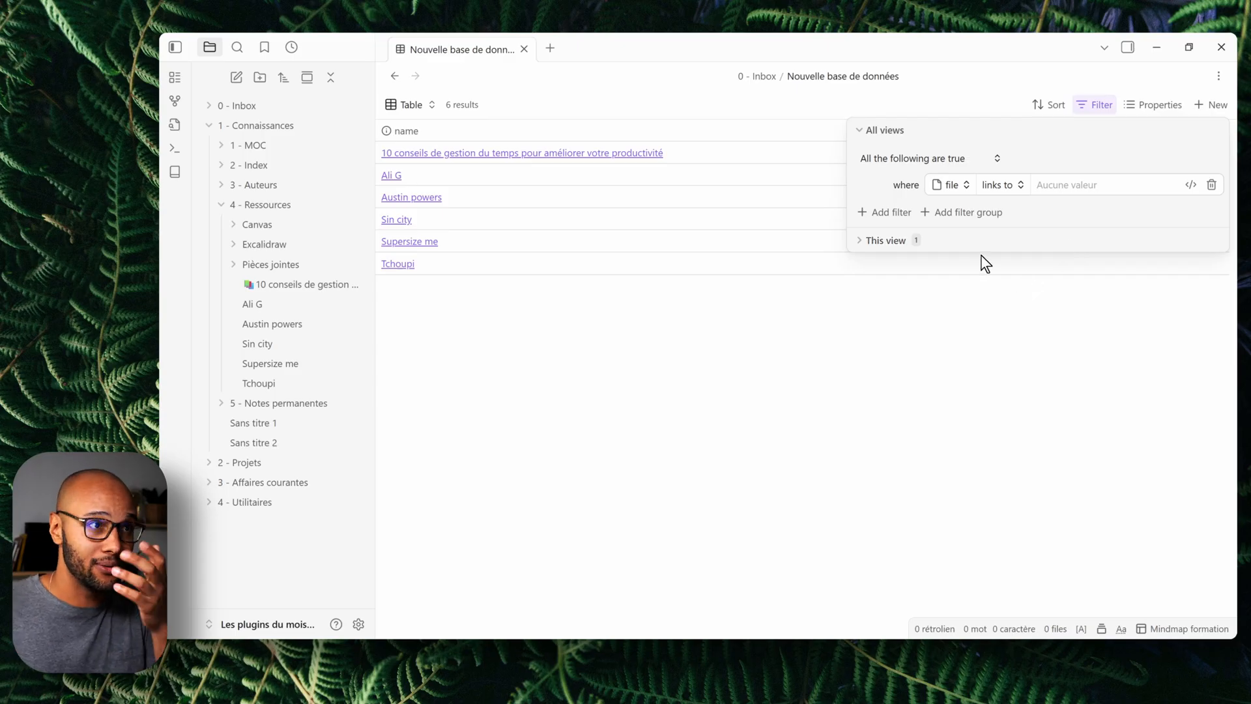
pyautogui.click(863, 241)
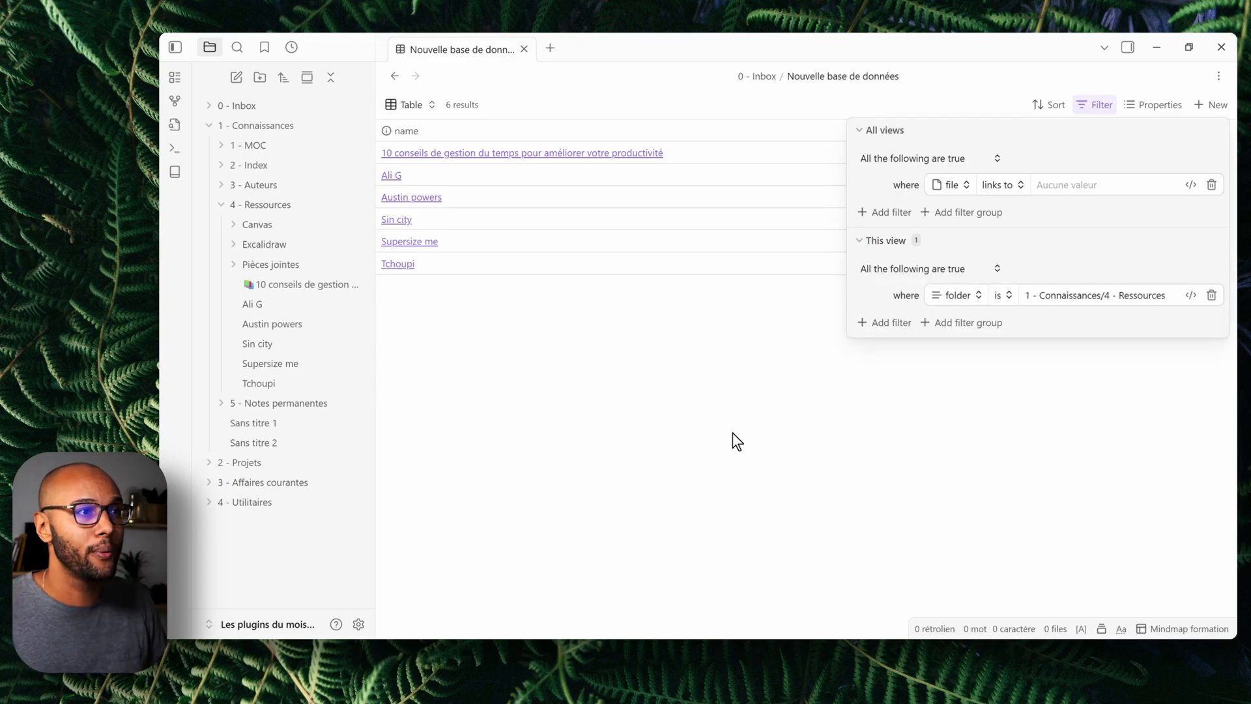
pyautogui.click(547, 398)
# Rename the base's table view as "Ressources"
pyautogui.click(415, 104)
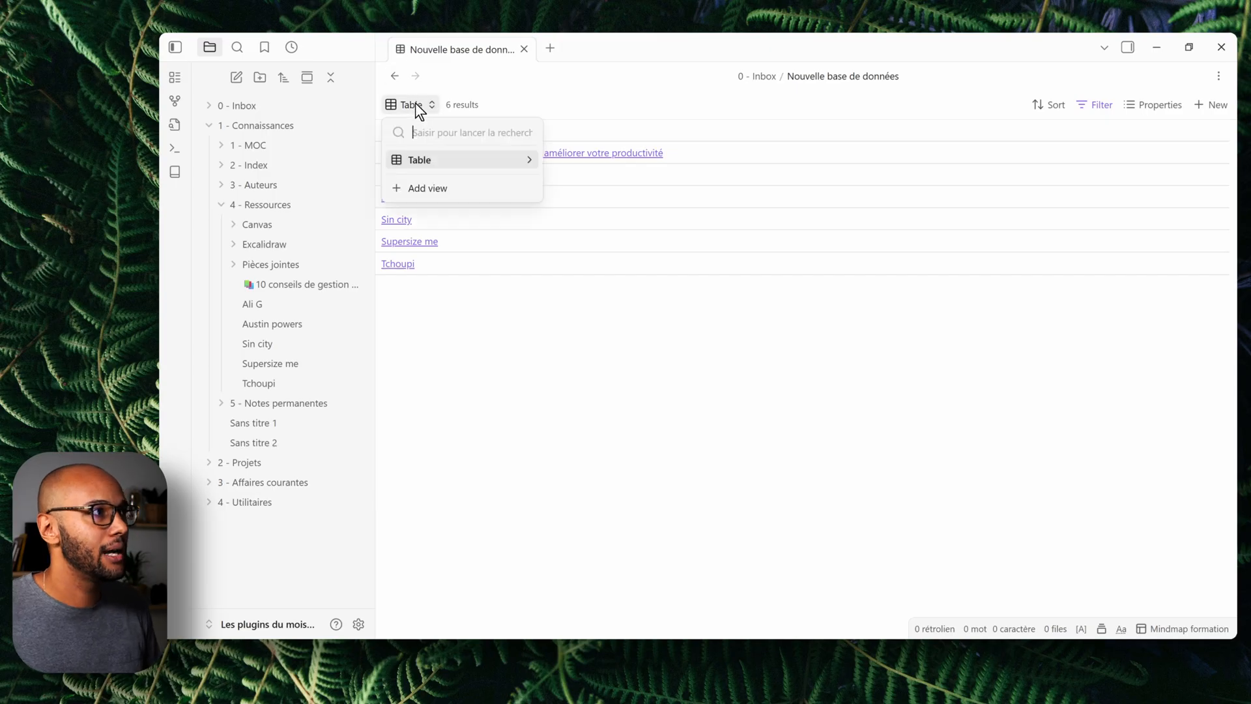
pyautogui.click(530, 161)
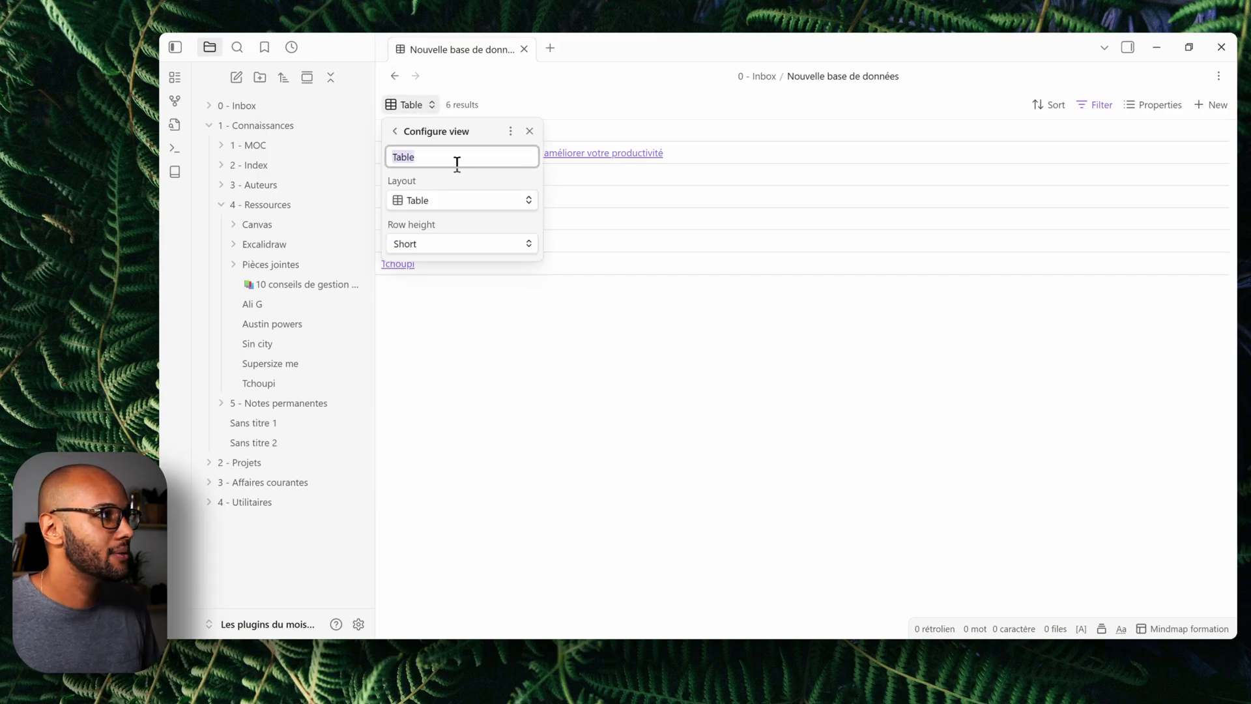
pyautogui.write('Ress')
pyautogui.press('BackSpace')
pyautogui.press('BackSpace')
pyautogui.press('BackSpace')
pyautogui.write('essources')
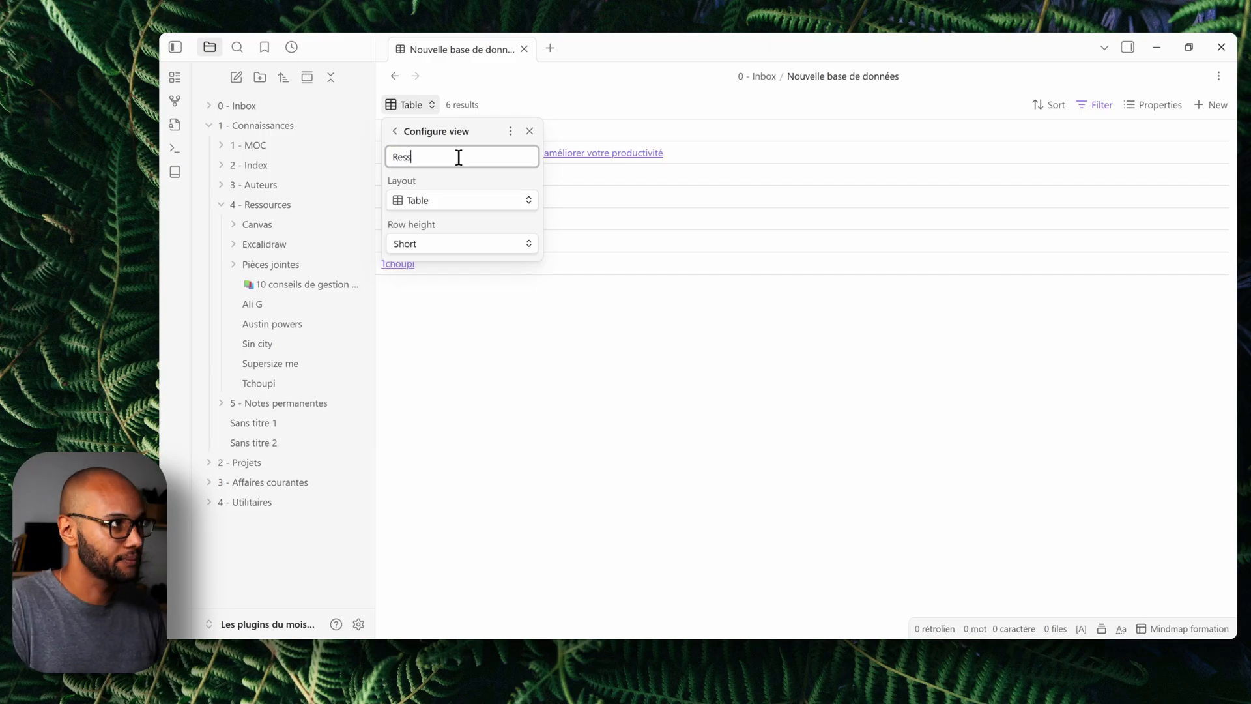
pyautogui.click(472, 330)
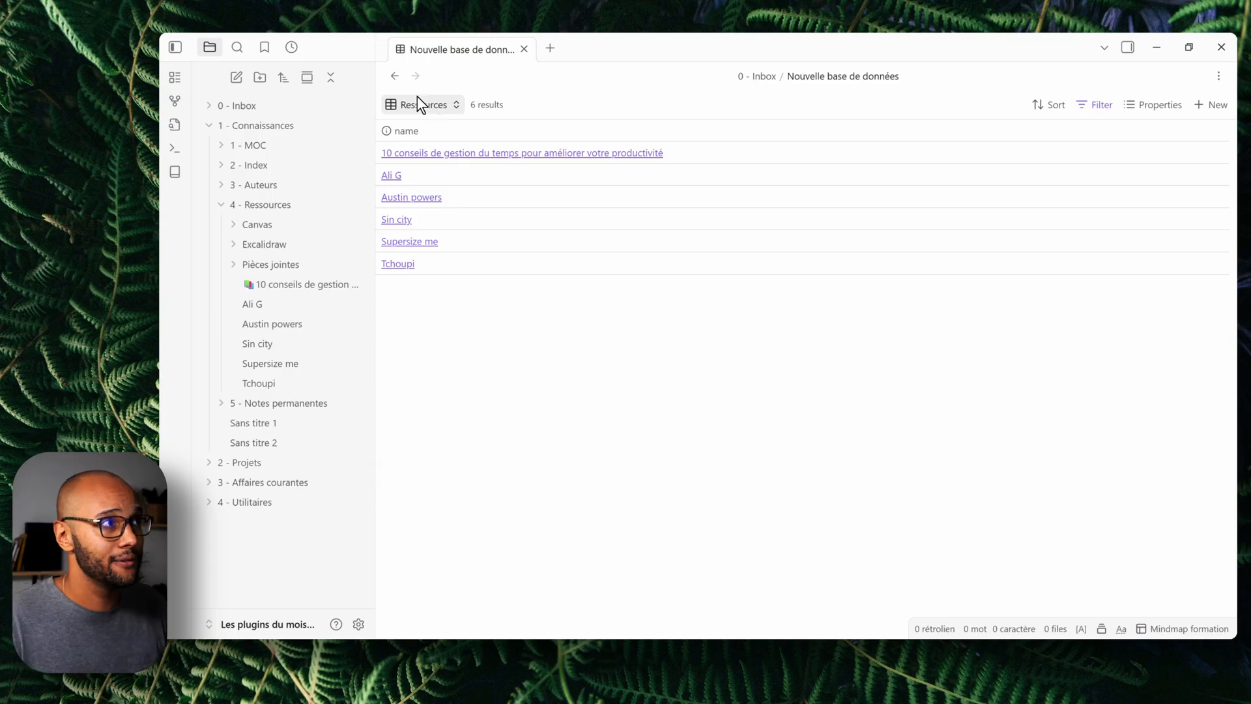
# Check the "Ressources" view's filter, then duplicate the view and name the copy "Notes permanentes"
pyautogui.click(1104, 99)
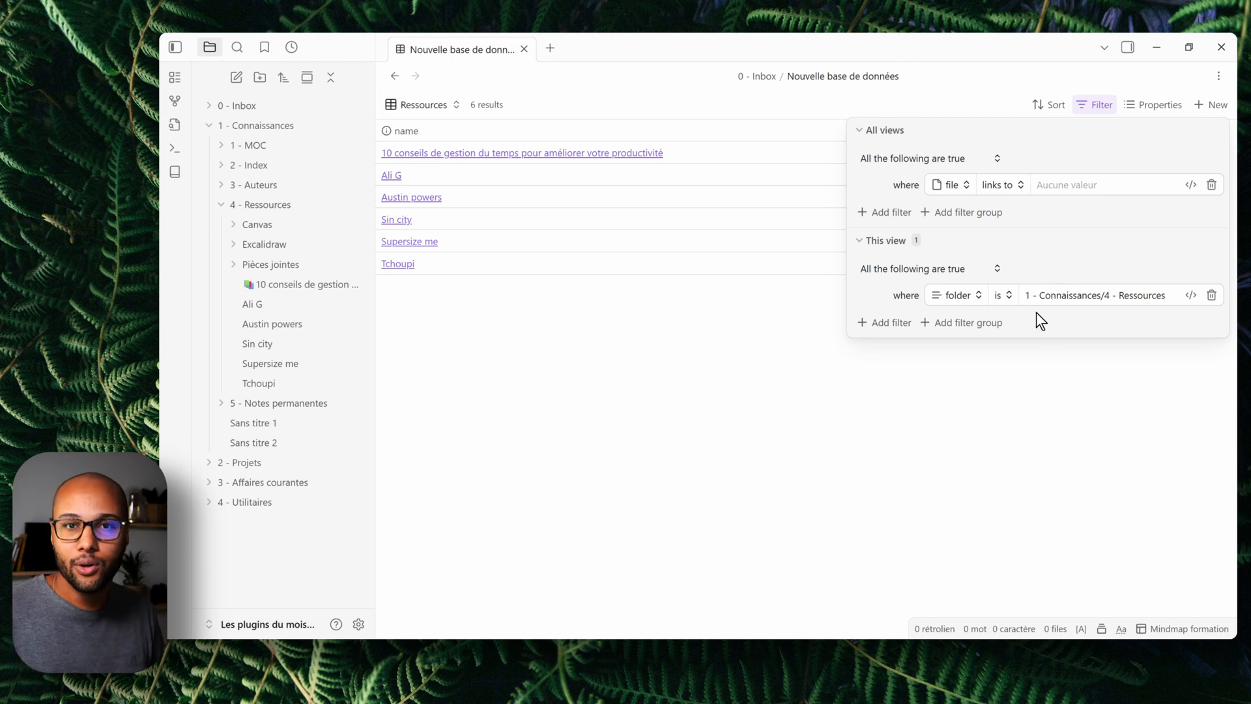
pyautogui.click(612, 358)
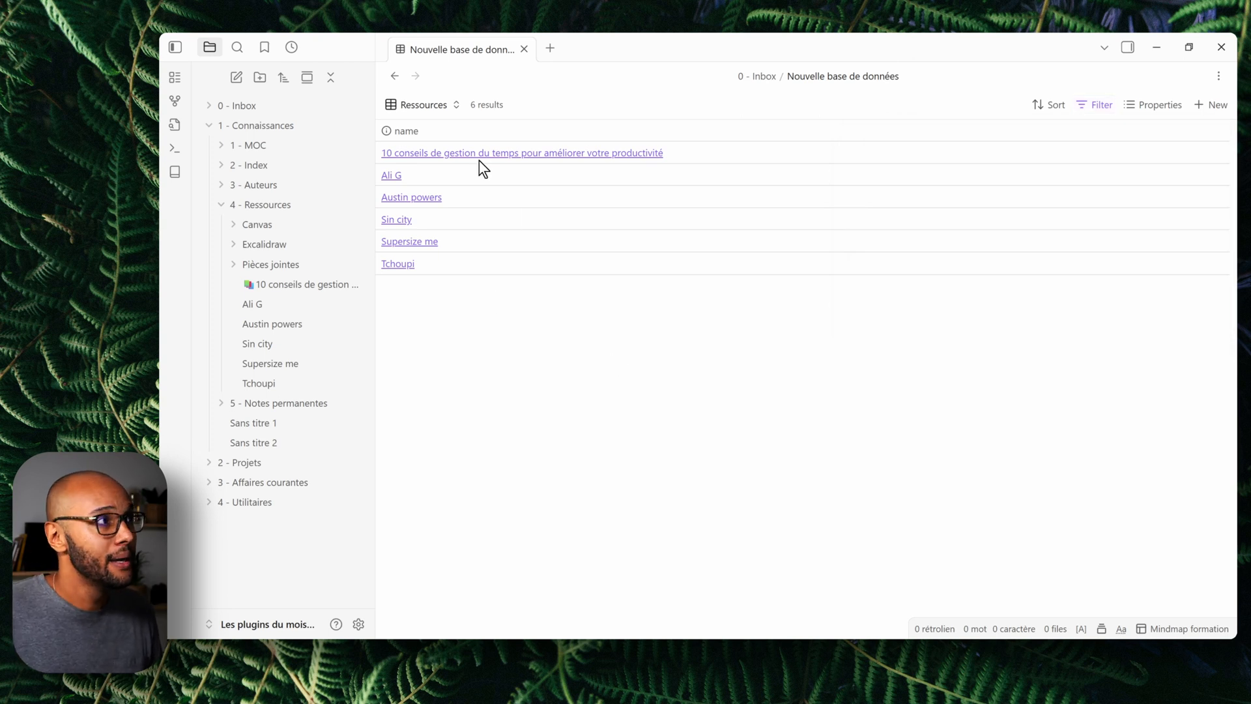
pyautogui.click(441, 107)
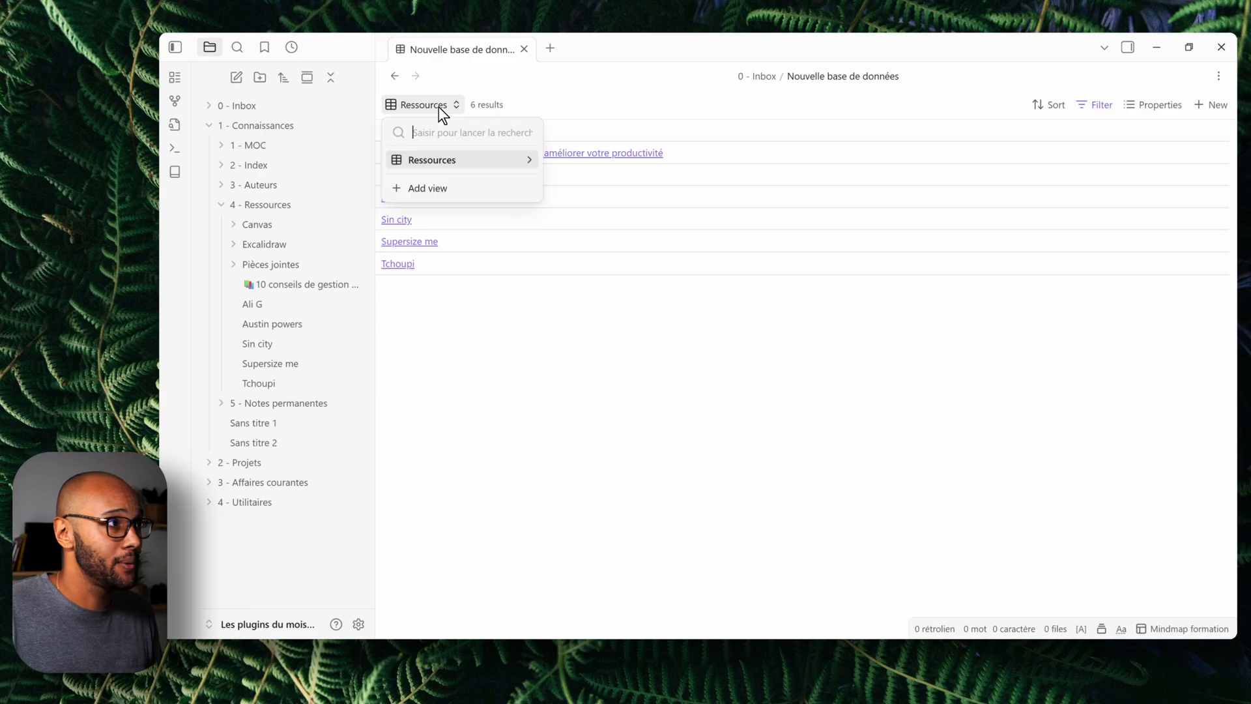
pyautogui.click(531, 161)
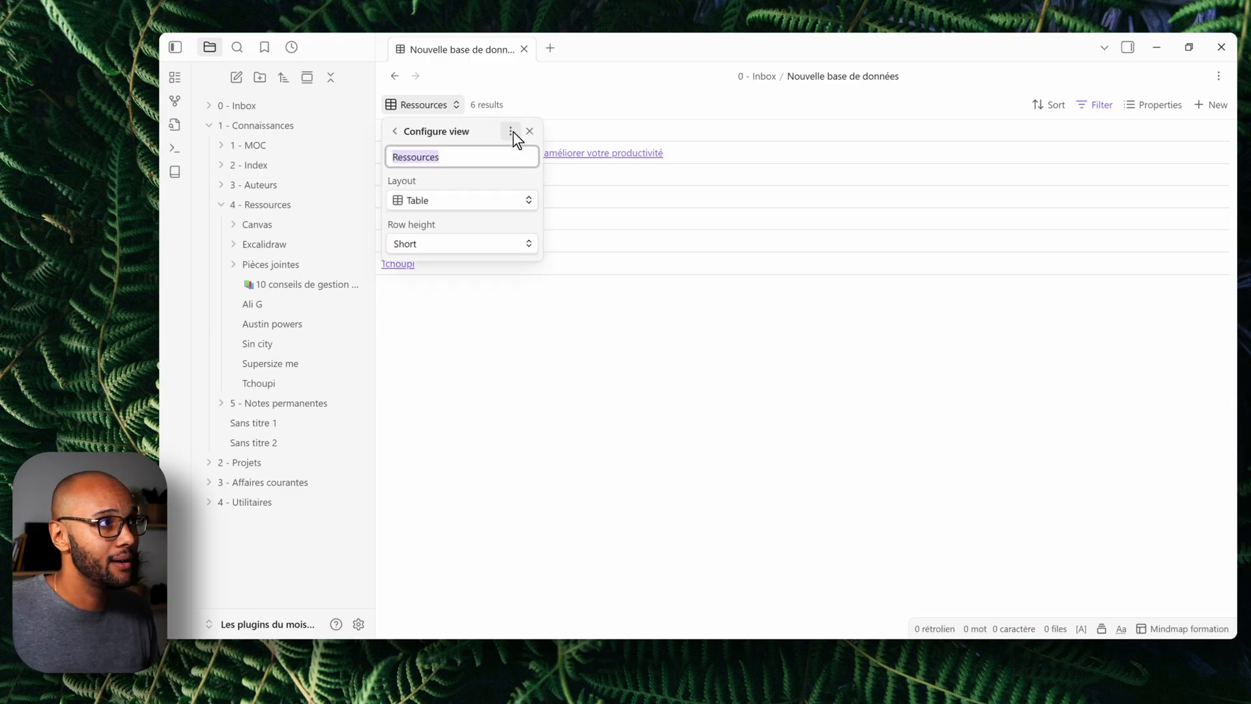
pyautogui.click(513, 131)
pyautogui.click(560, 152)
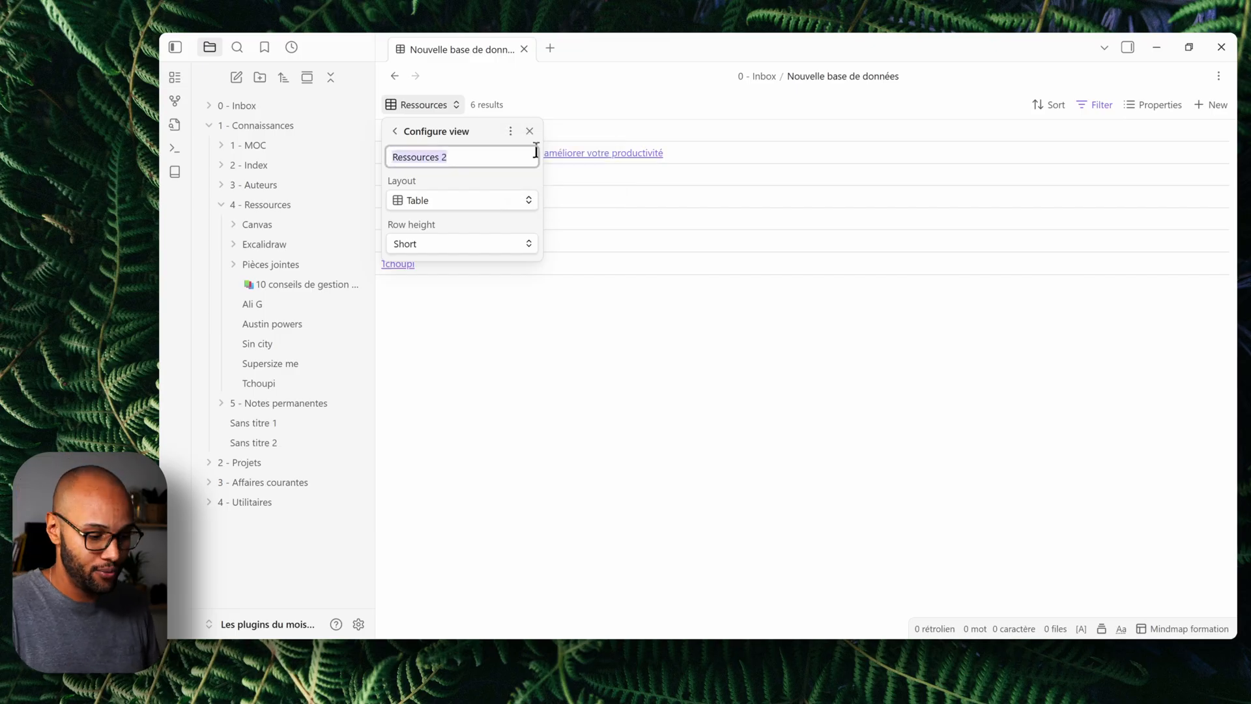
pyautogui.write('Notes permanentes')
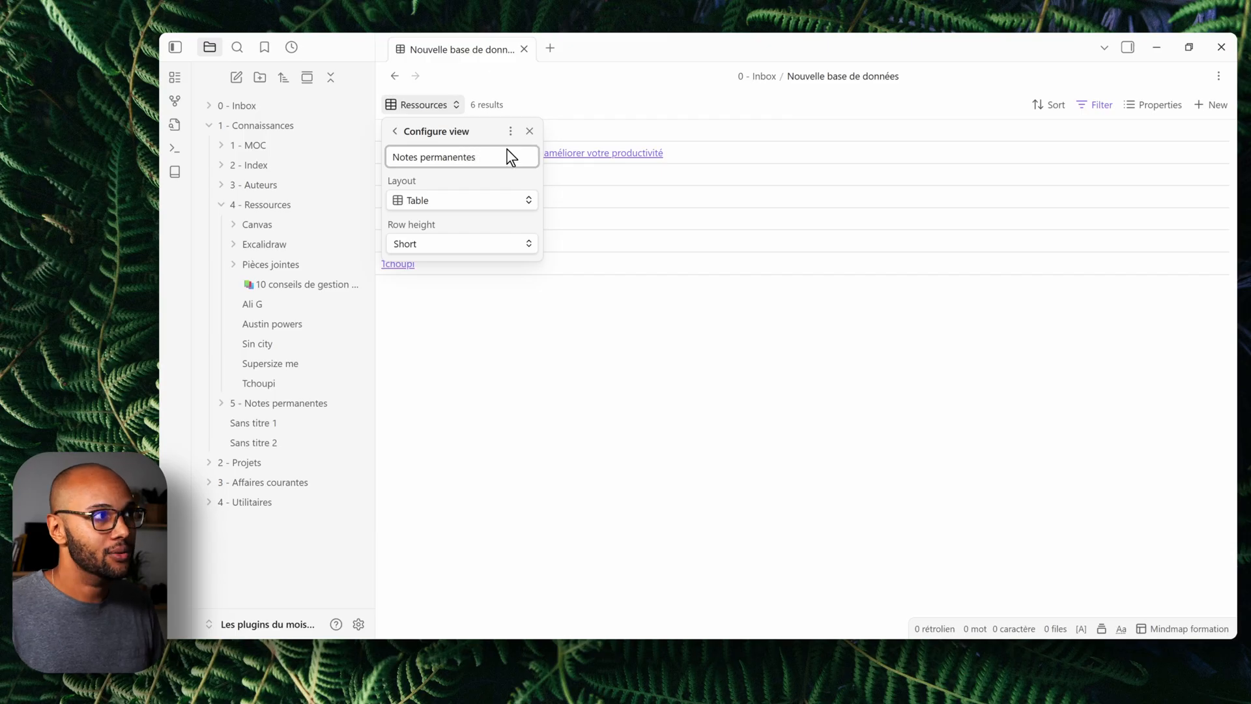
pyautogui.click(520, 282)
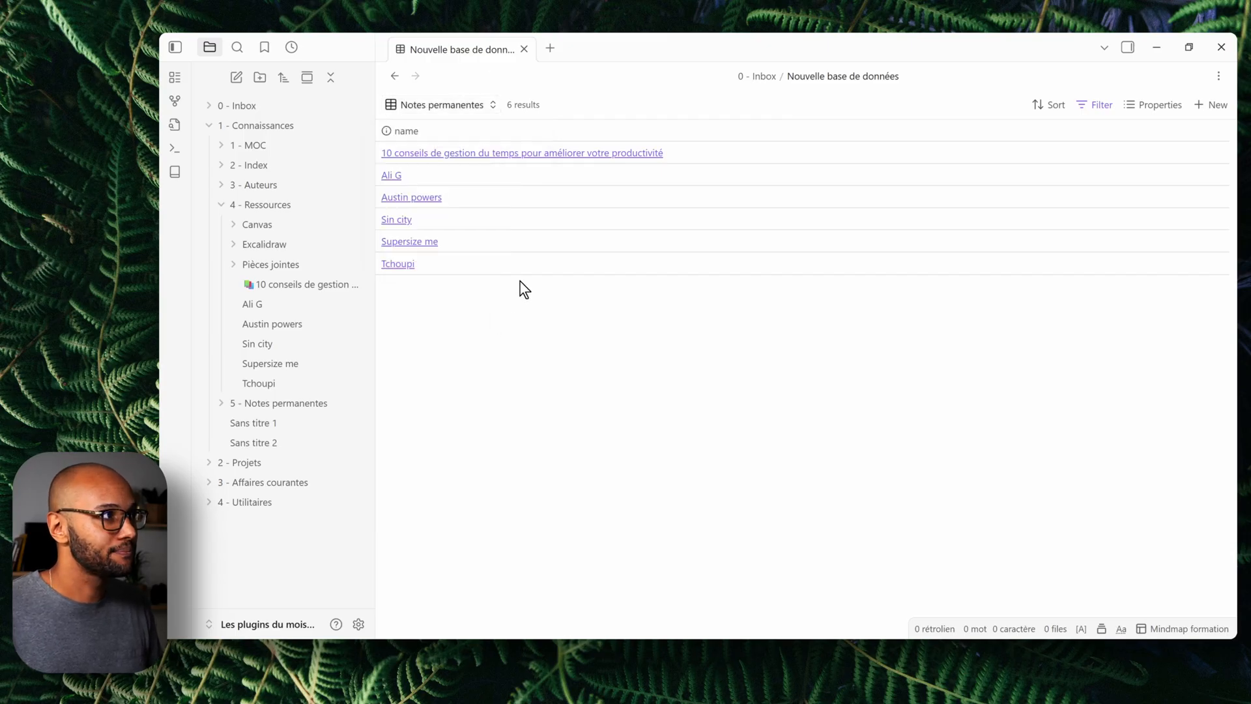
# Set the "Notes permanentes" view's folder filter to "1 - Connaissances/5 - Notes permanentes" and look through the filtered notes
pyautogui.click(1109, 103)
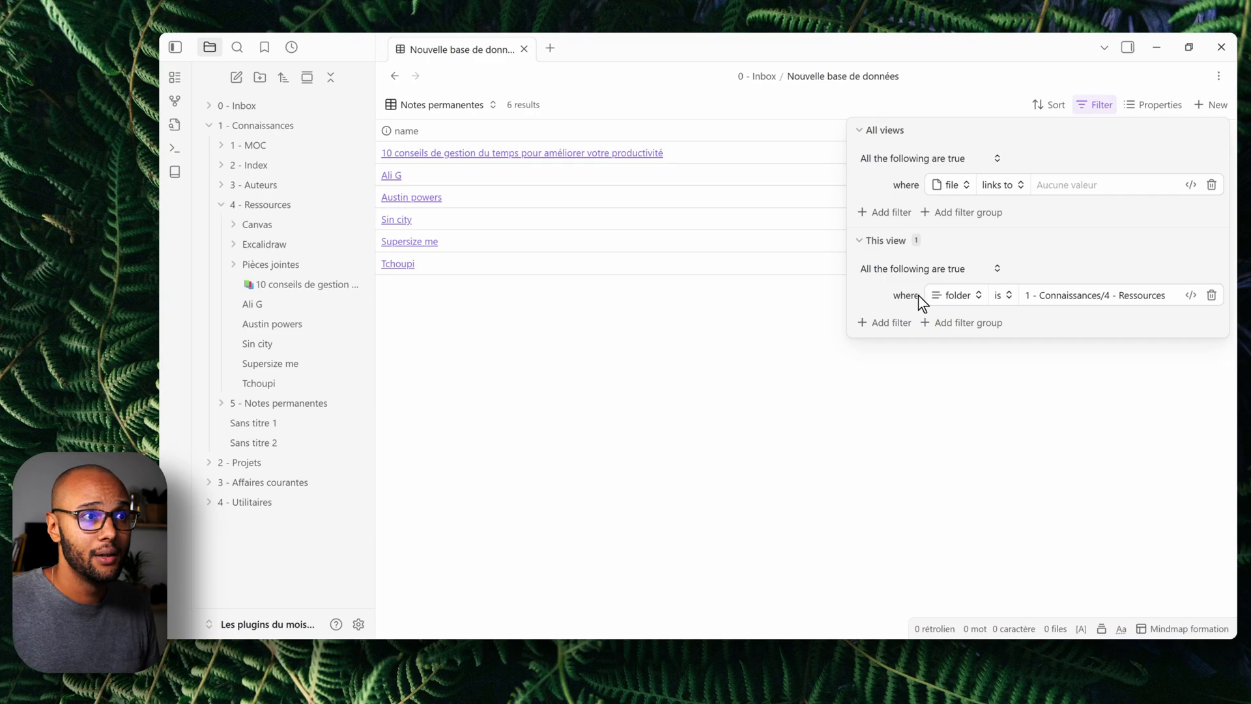
pyautogui.tripleClick(1163, 296)
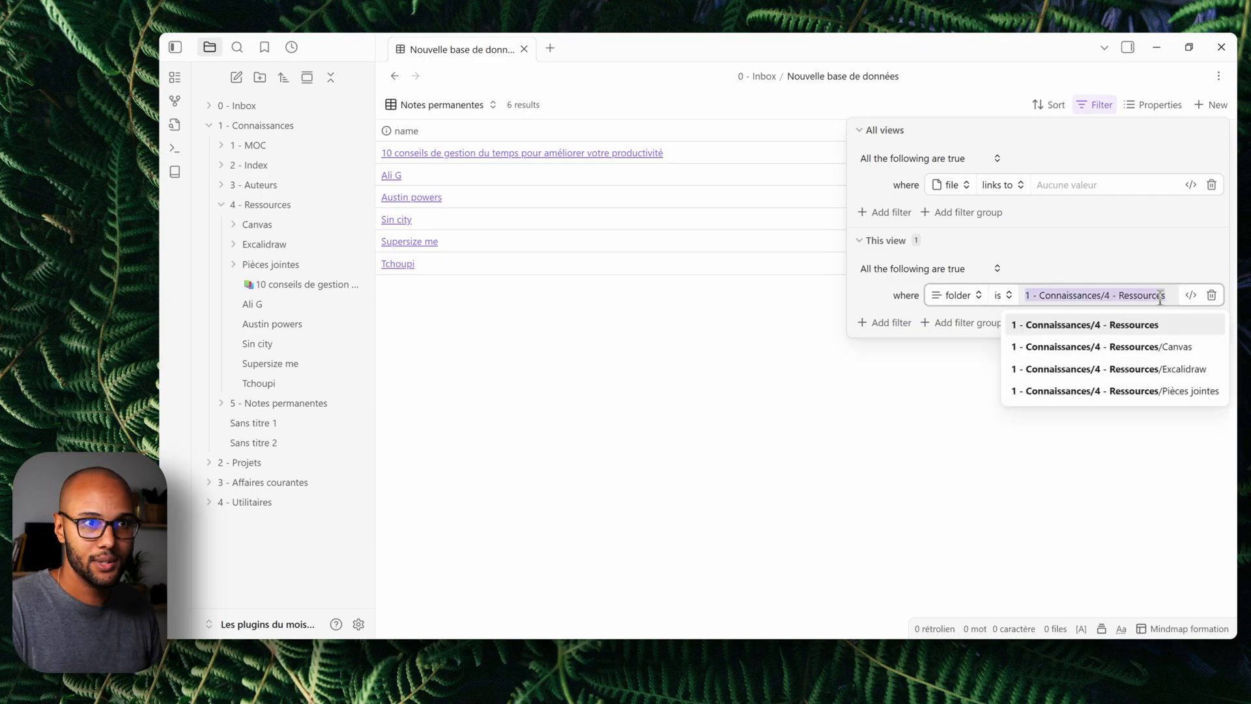
pyautogui.press('BackSpace')
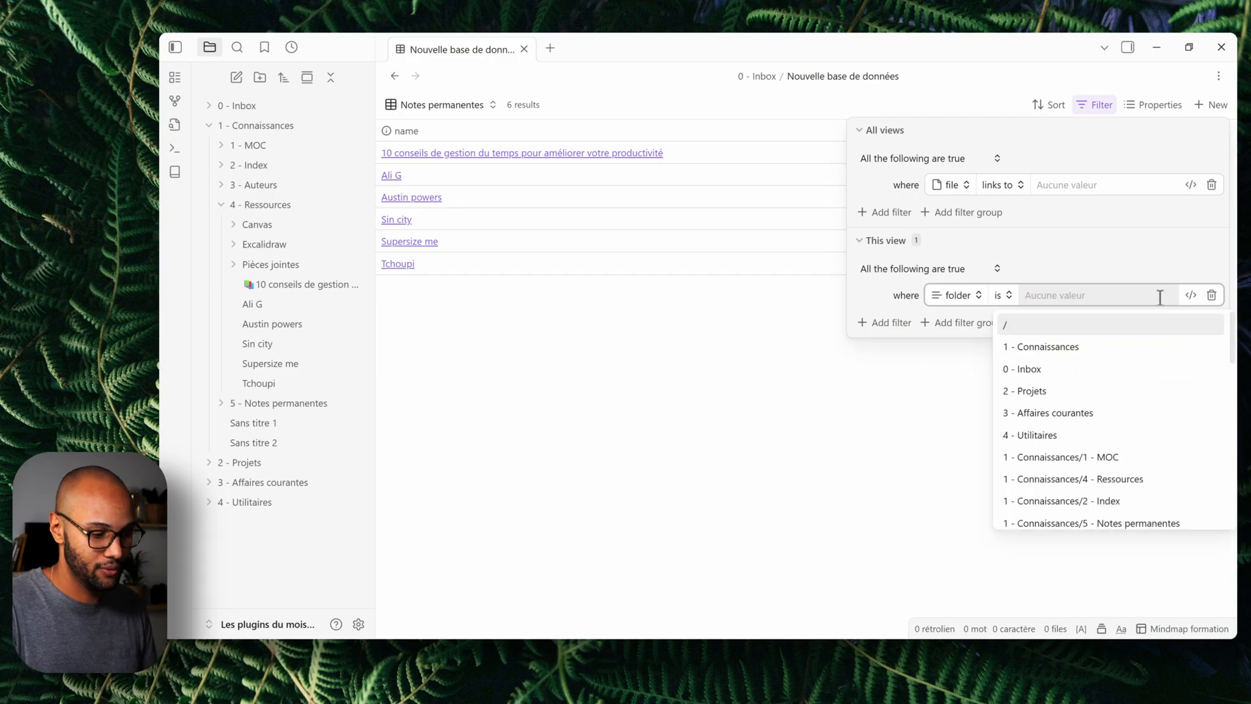
pyautogui.write('note p')
pyautogui.click(1124, 324)
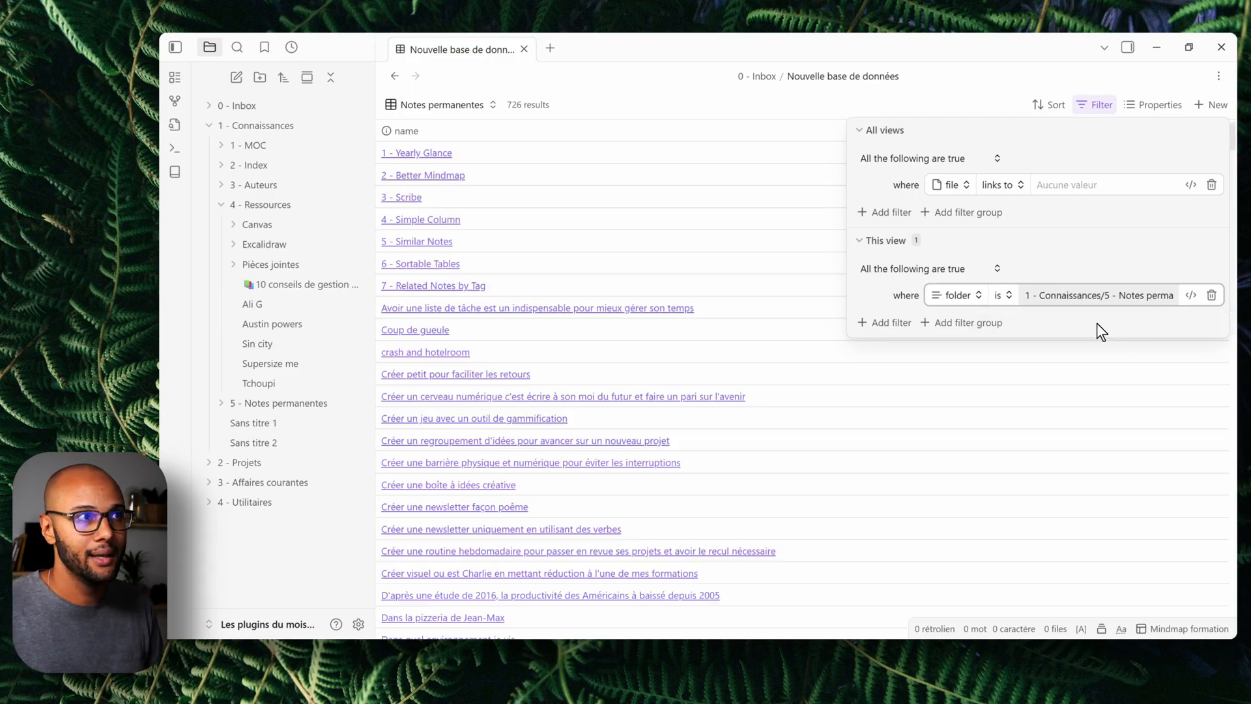
pyautogui.click(713, 87)
pyautogui.scroll(-5, 695, 437)
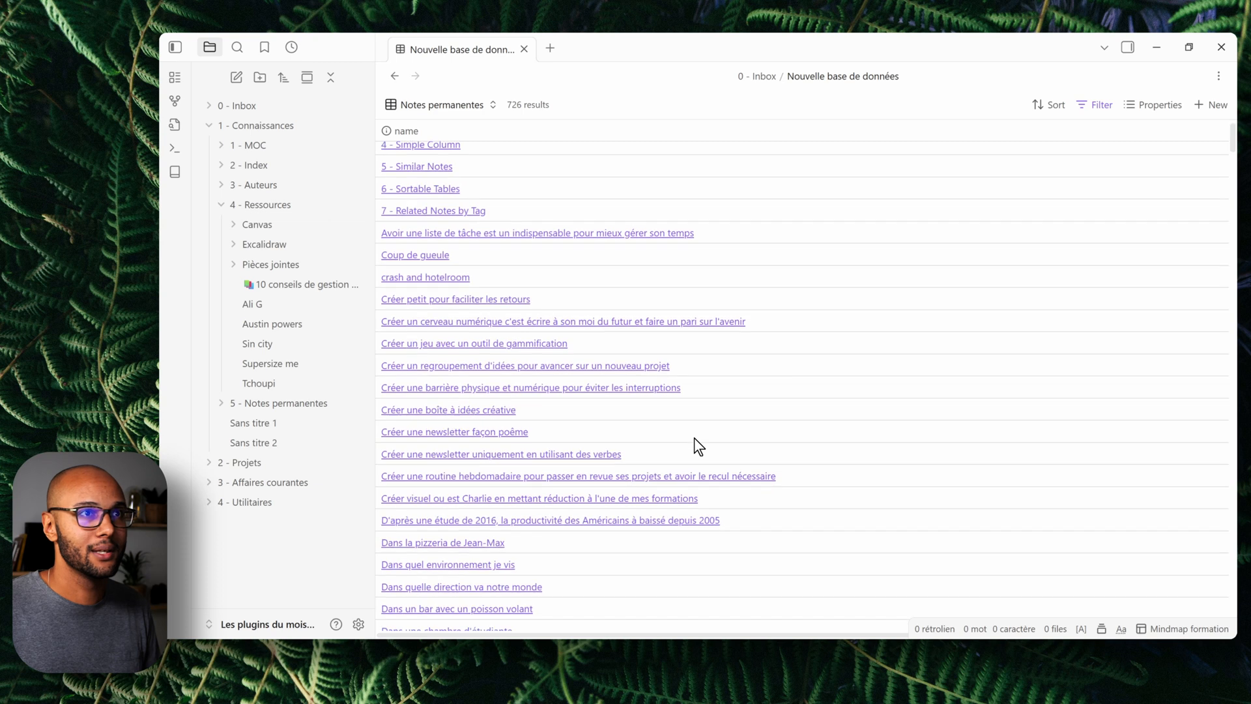
pyautogui.scroll(5, 682, 428)
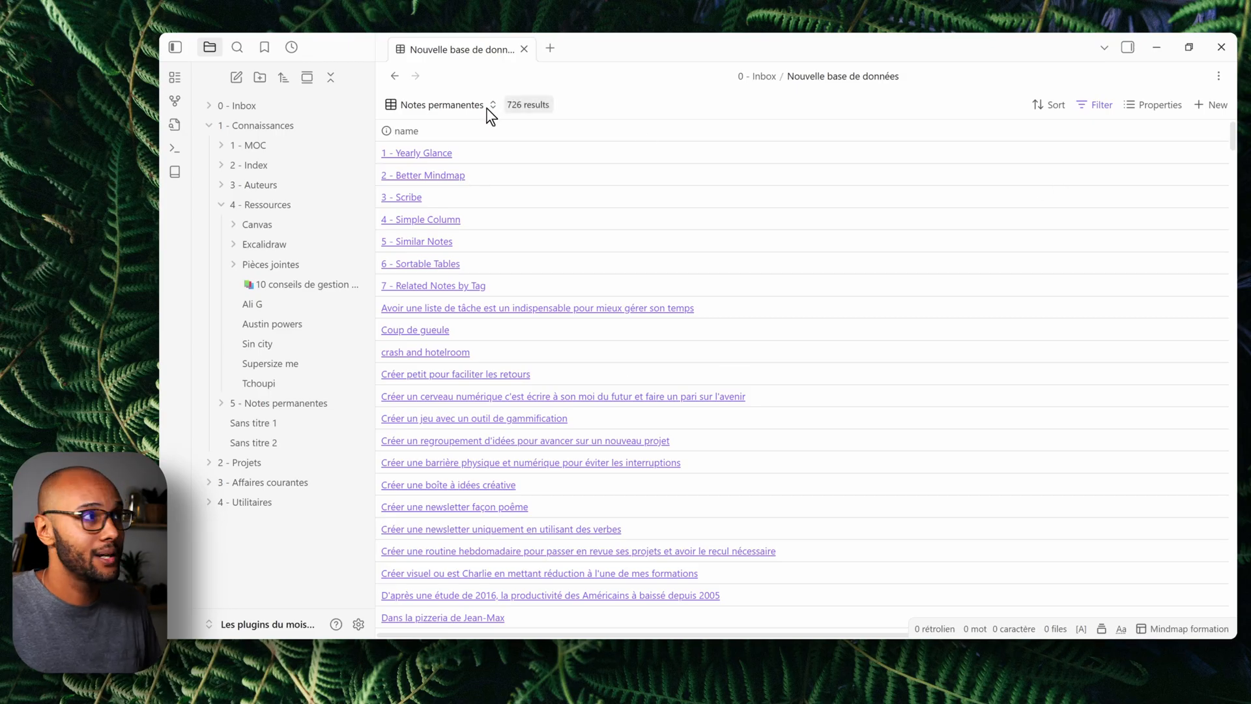
# Switch to the "Ressources" view and open the note "10 conseils de gestion du temps pour améliorer votre productivité" side by side with the base
pyautogui.click(425, 104)
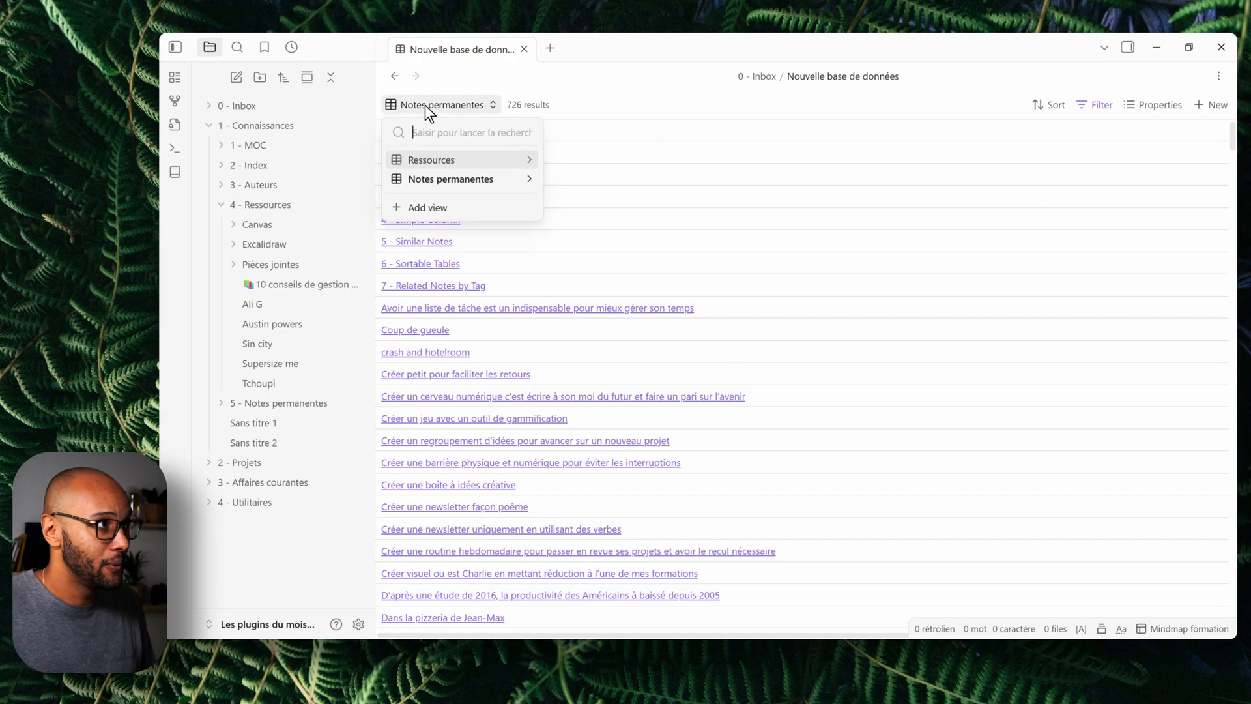
pyautogui.click(452, 160)
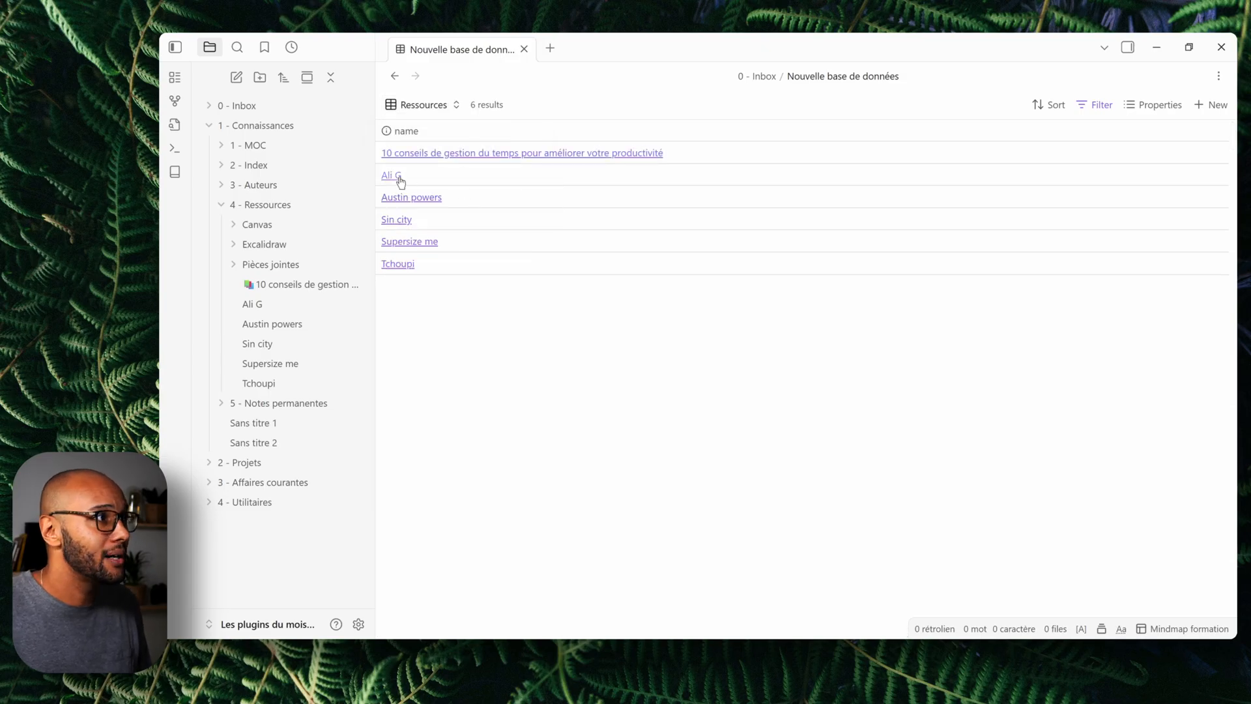
pyautogui.keyDown('ctrl'); pyautogui.click(455, 153); pyautogui.keyUp('ctrl')
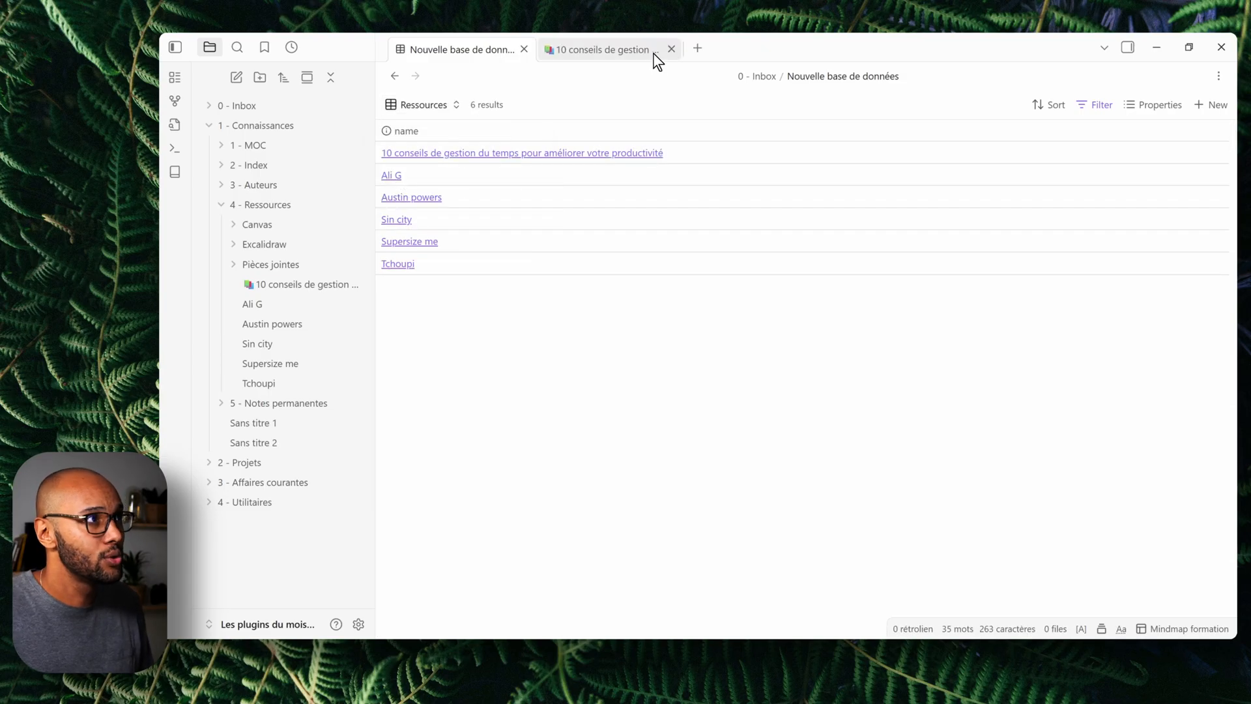
pyautogui.moveTo(629, 50); pyautogui.dragTo(661, 418)
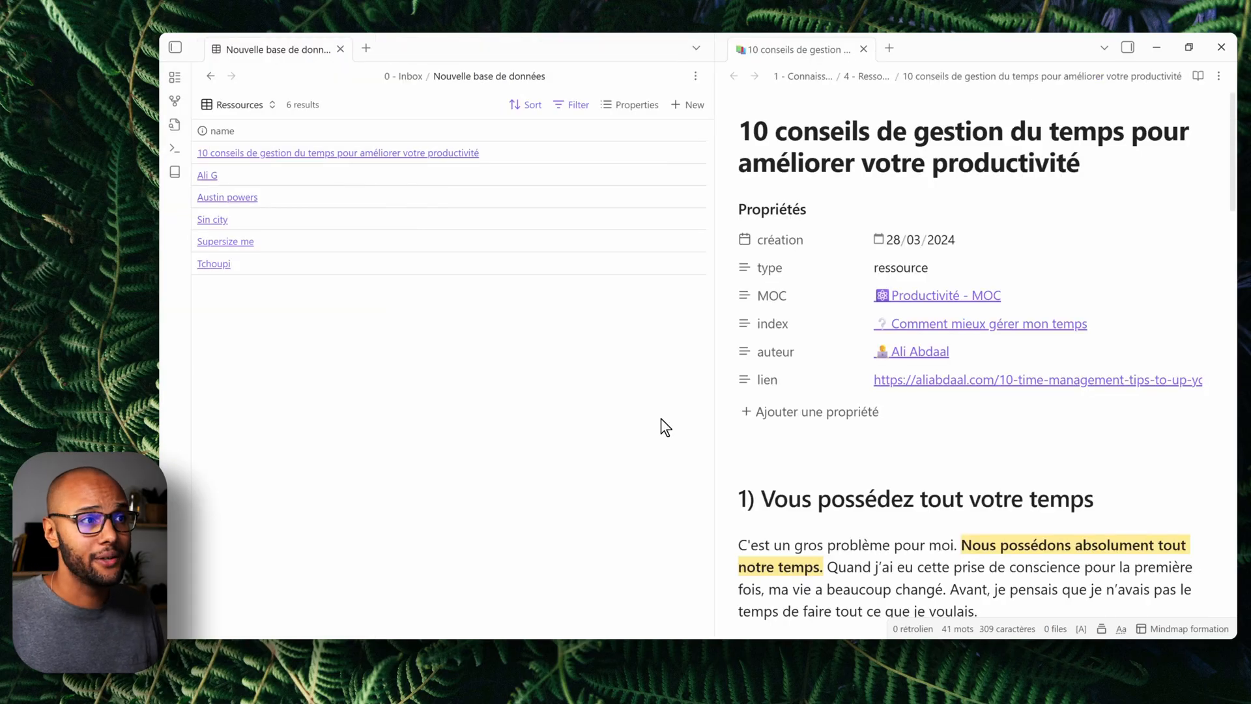
# Show the note property "création" as a column in the "Ressources" view
pyautogui.click(637, 105)
pyautogui.moveTo(785, 240); pyautogui.dragTo(784, 273)
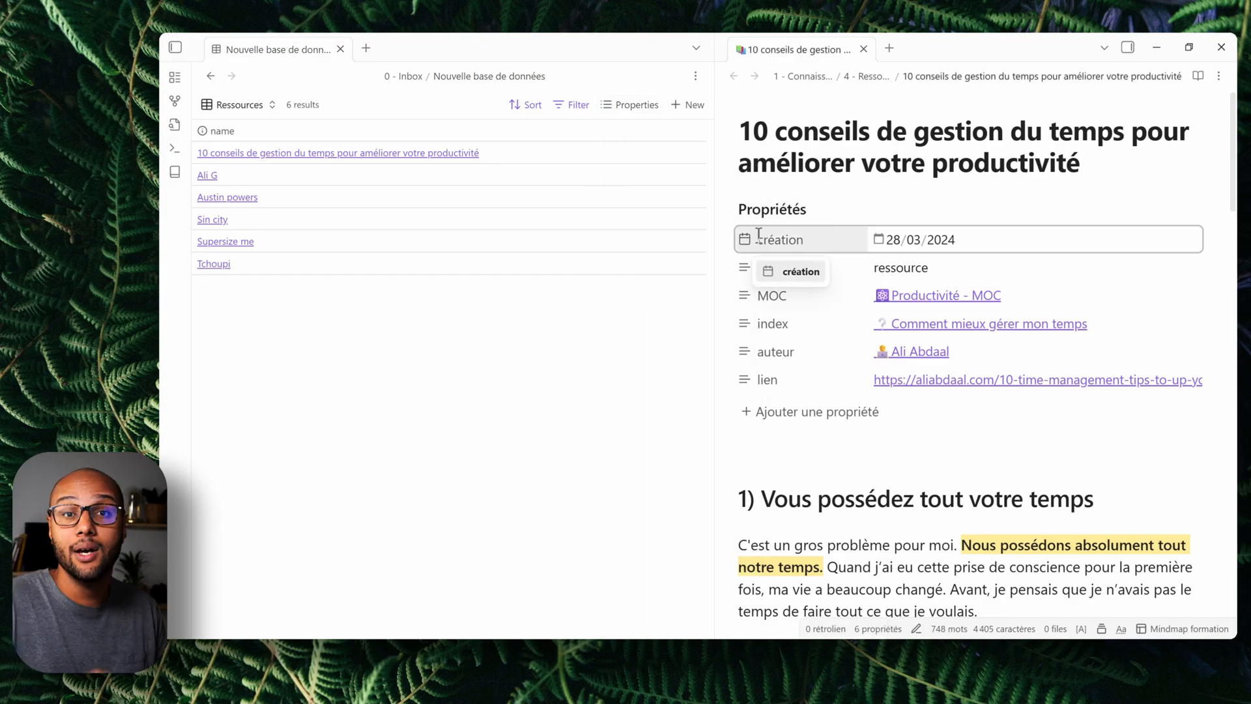
pyautogui.click(635, 108)
pyautogui.write('cr')
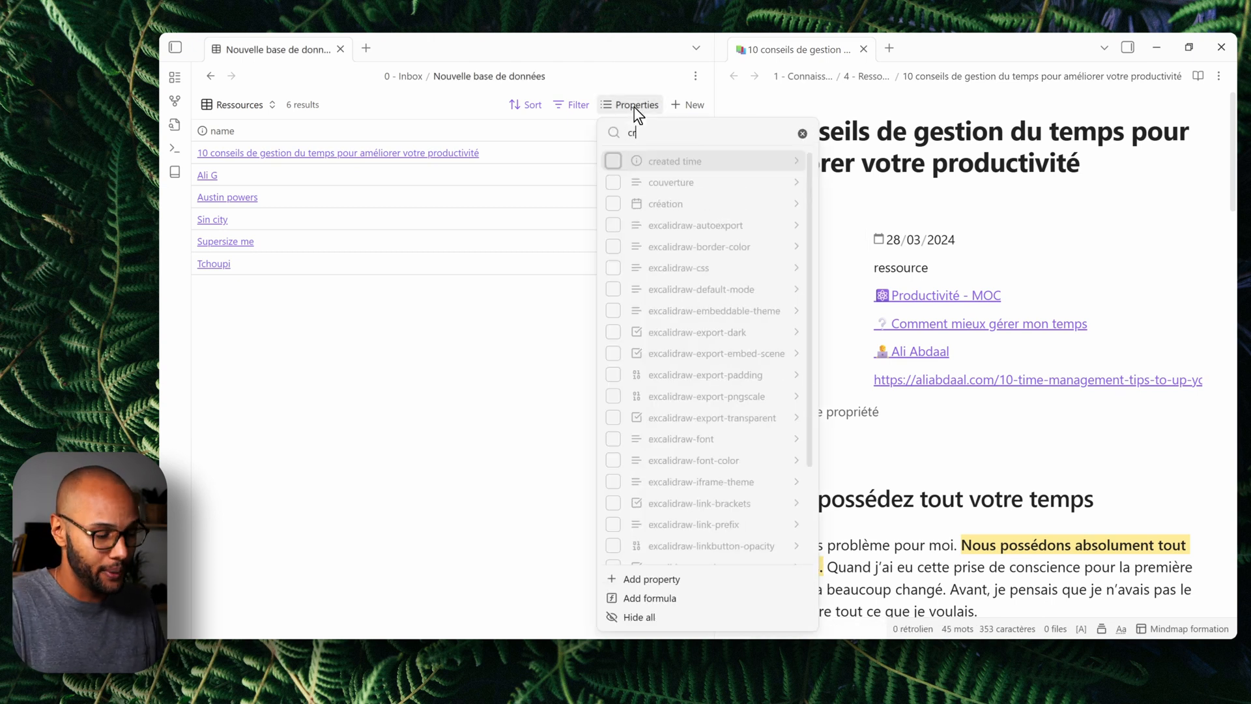
pyautogui.write('éa')
pyautogui.click(613, 161)
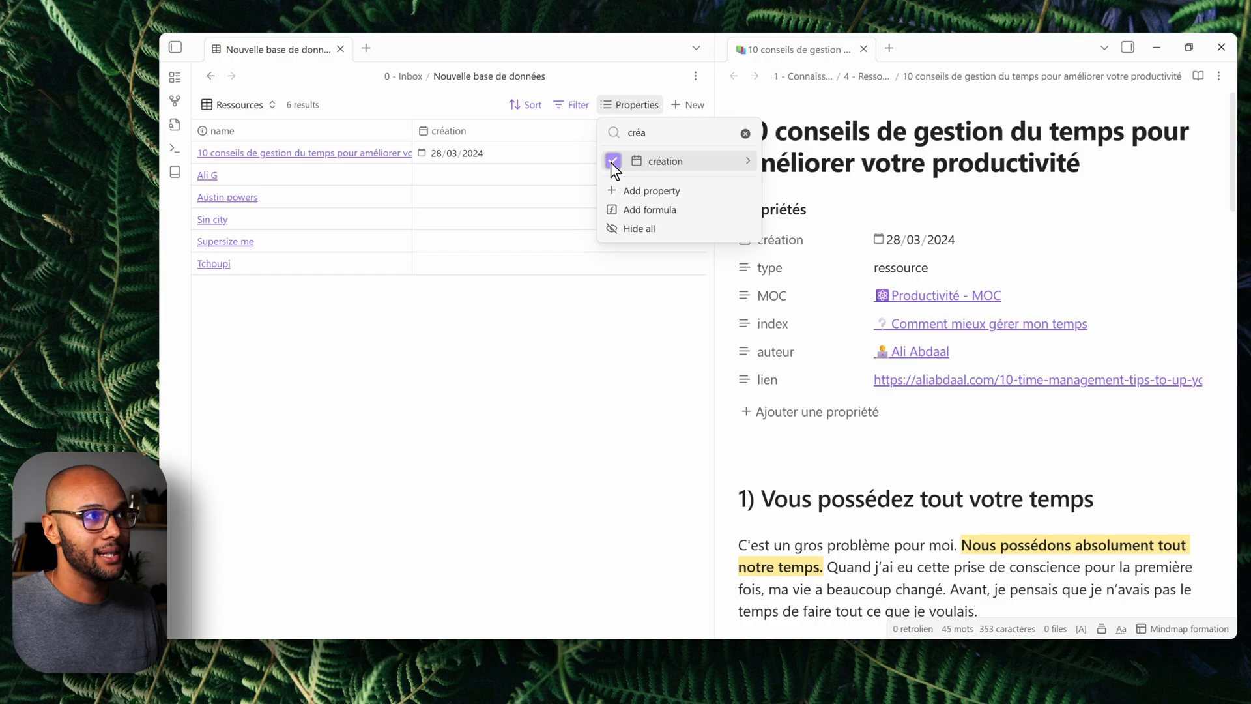
pyautogui.click(541, 319)
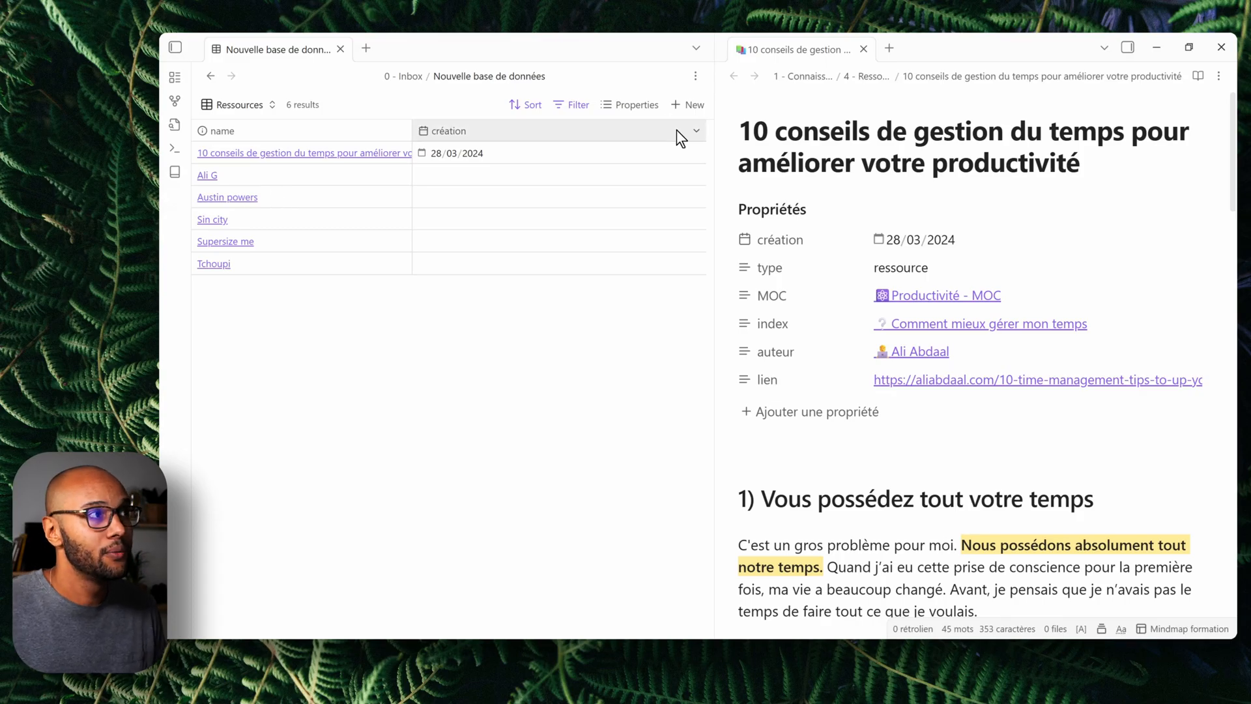
pyautogui.click(423, 176)
pyautogui.click(422, 176)
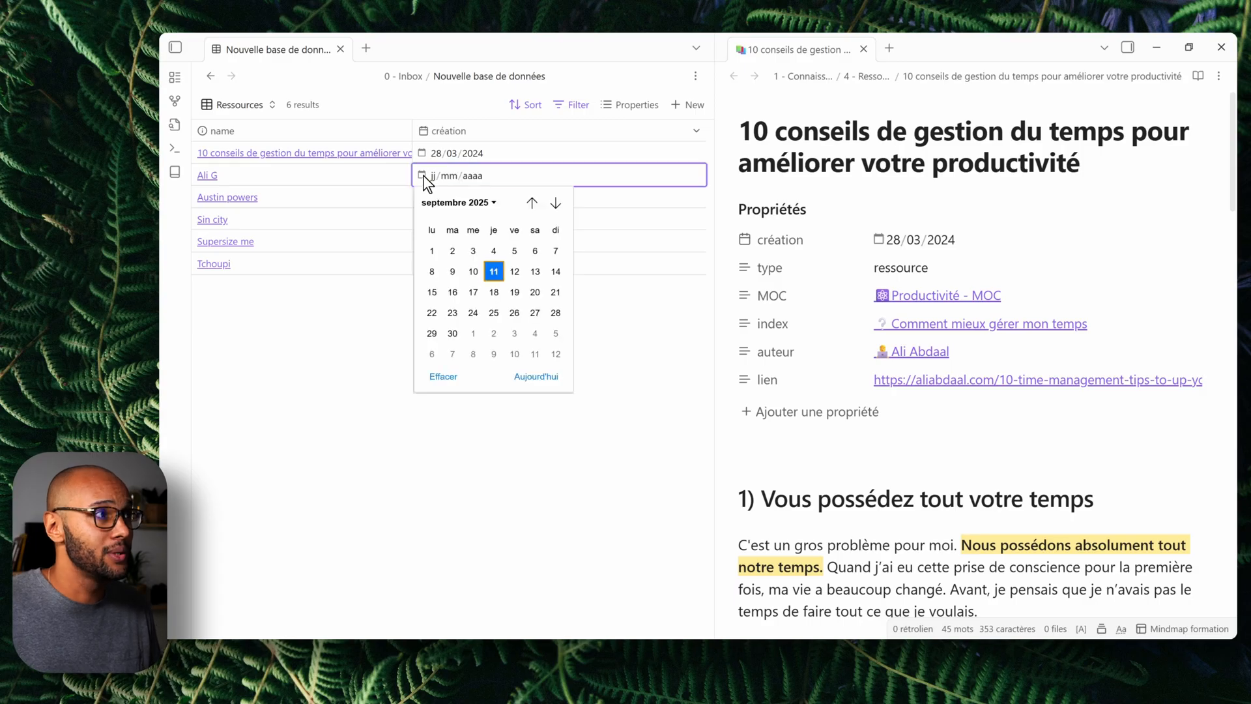
pyautogui.click(453, 255)
pyautogui.click(623, 361)
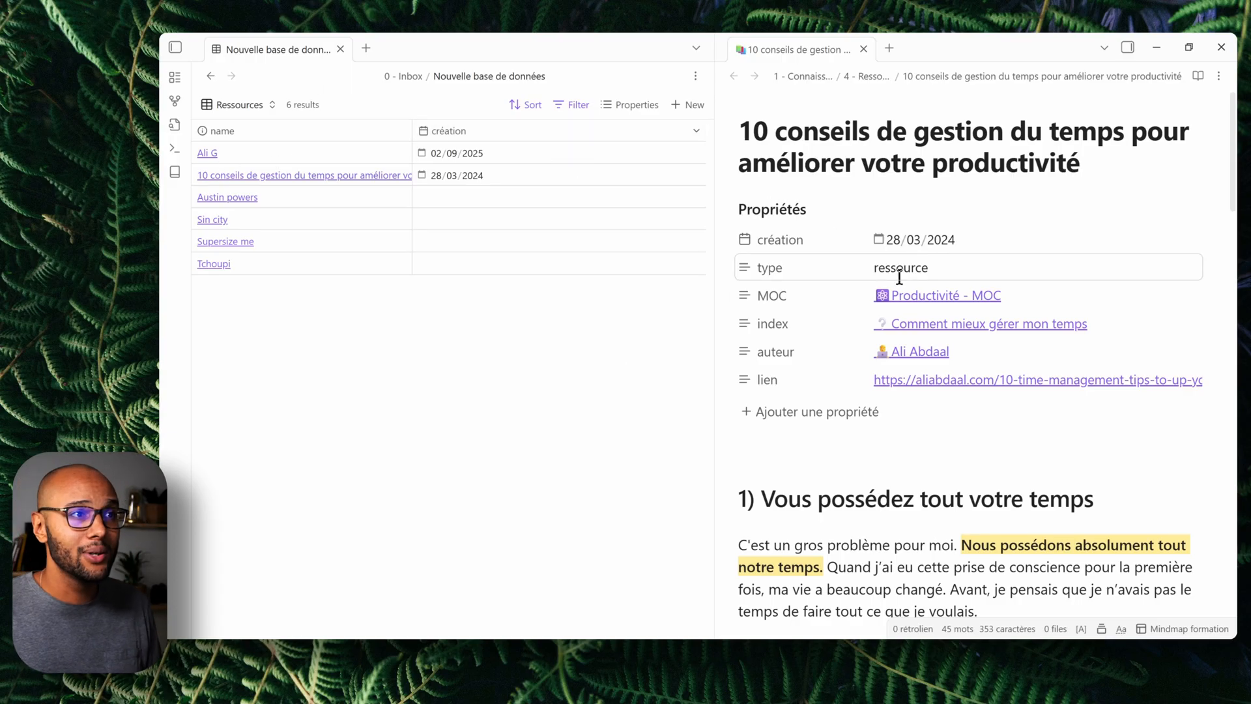
# Show the "type" property as a column in the "Ressources" view
pyautogui.click(645, 107)
pyautogui.click(646, 132)
pyautogui.write('t')
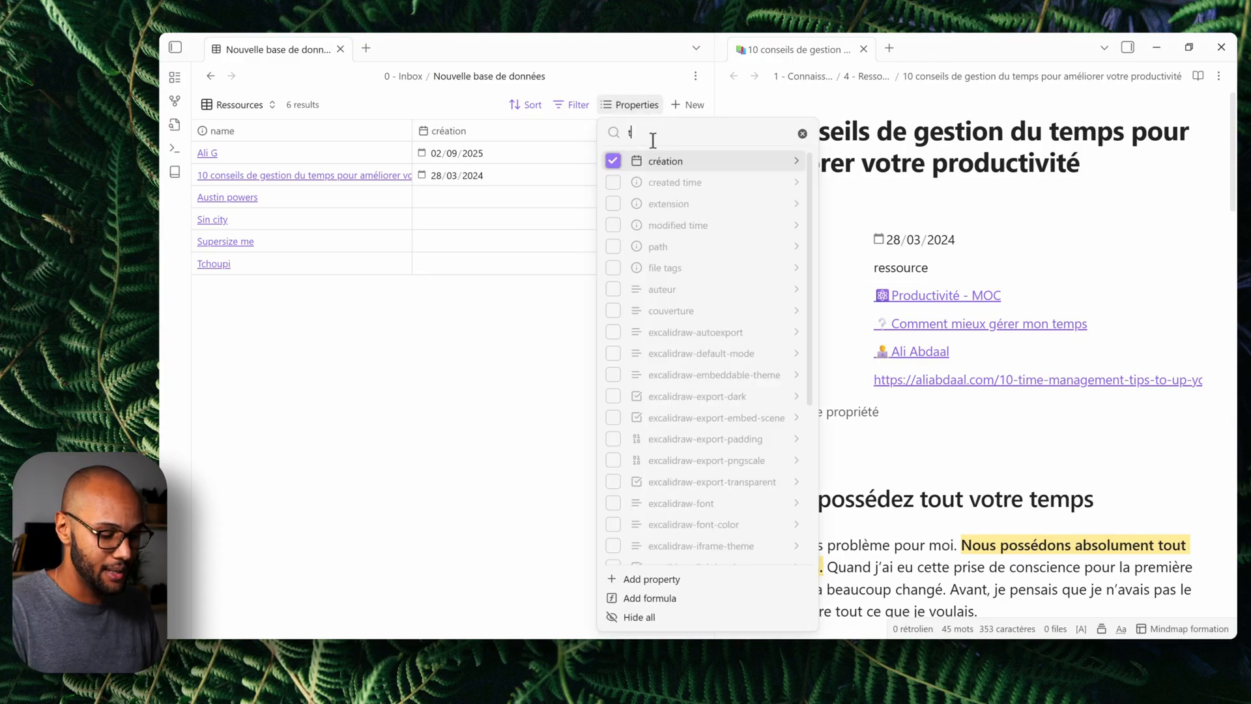
pyautogui.write('ype')
pyautogui.click(612, 161)
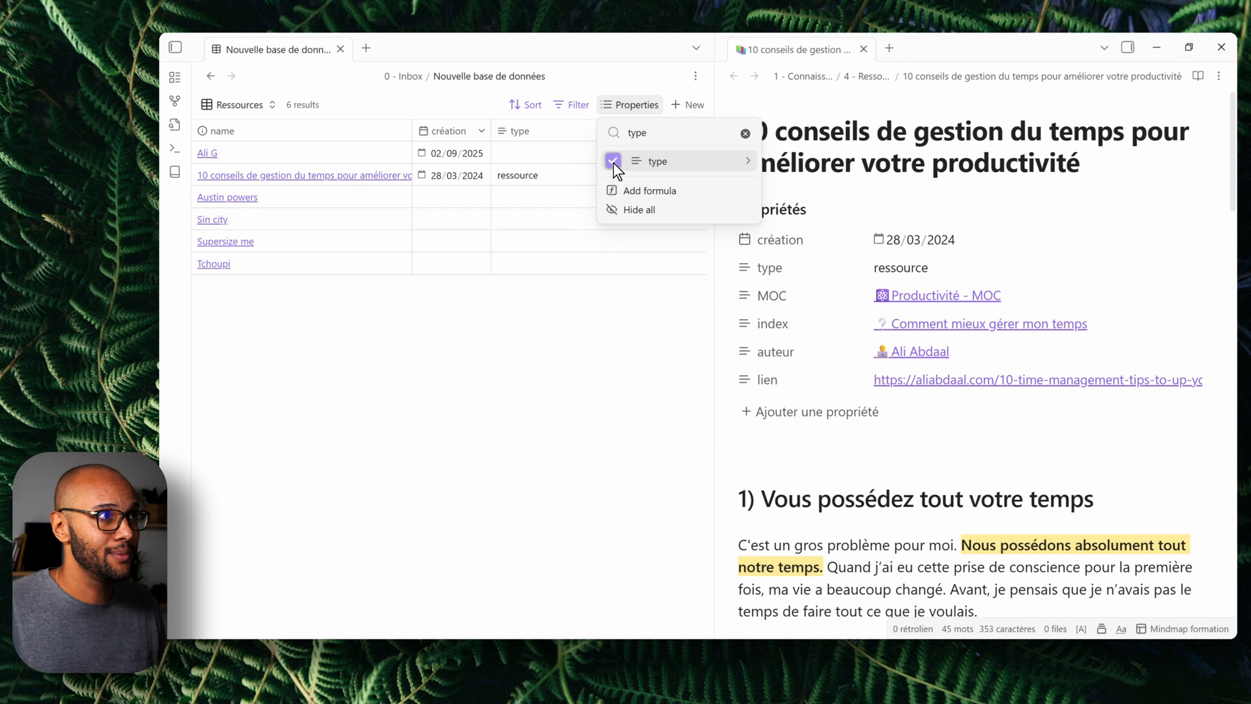
pyautogui.click(632, 412)
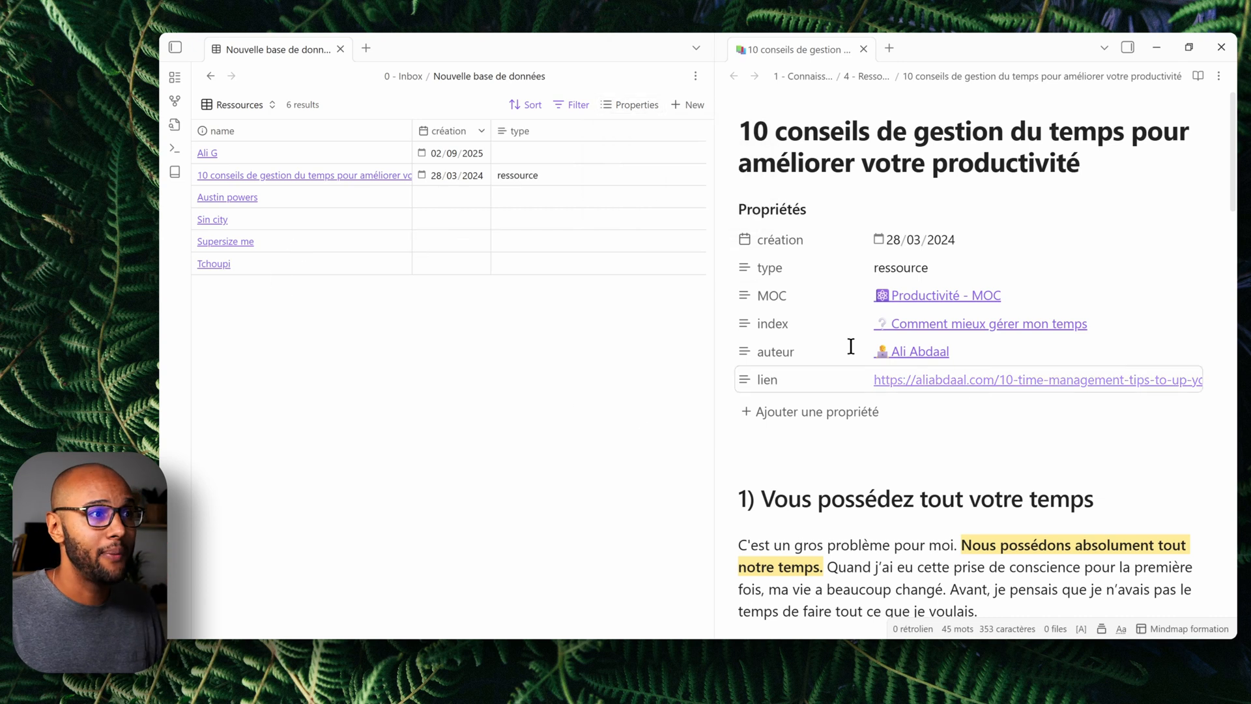
# Add the "MOC" property to the columns shown in the "Ressources" table
pyautogui.click(616, 107)
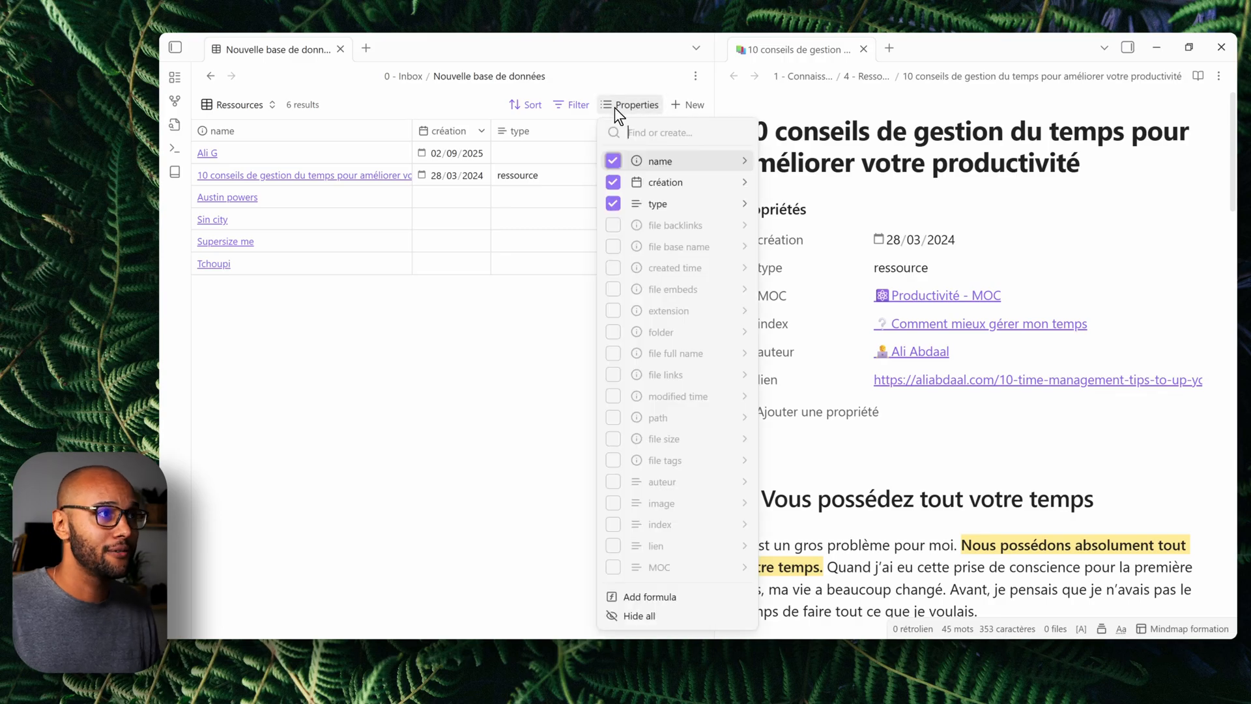
pyautogui.click(796, 295)
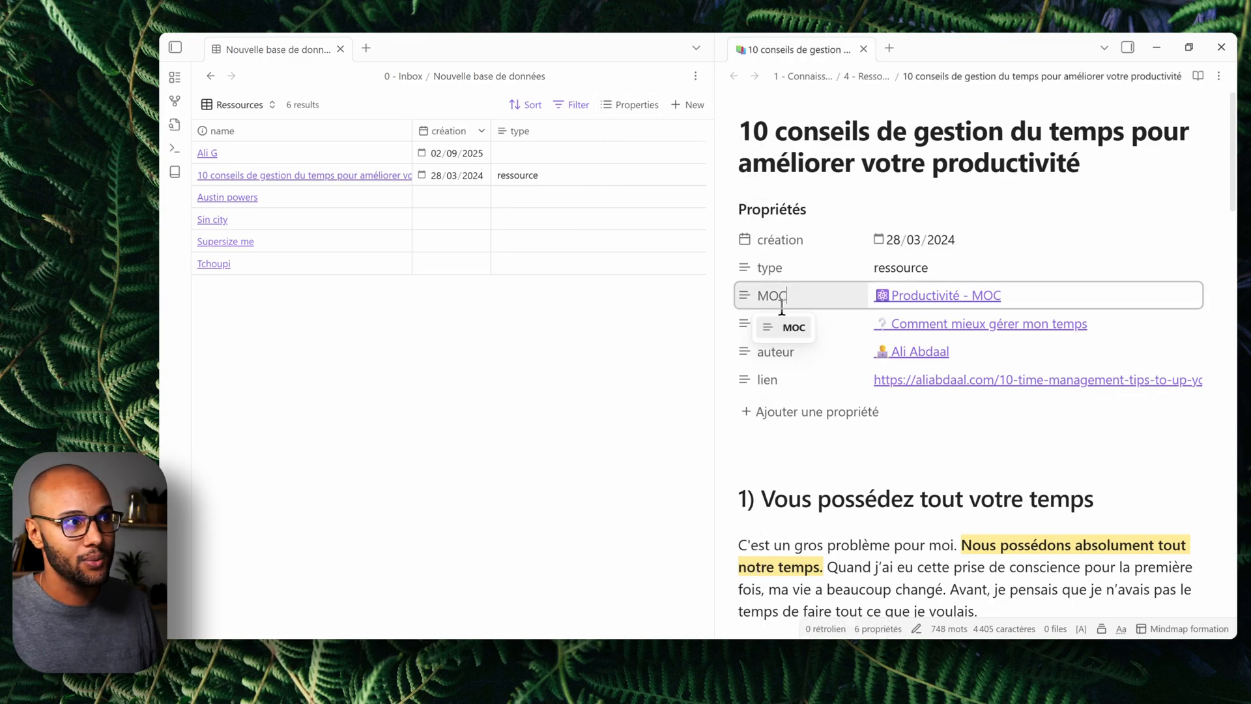
pyautogui.click(627, 105)
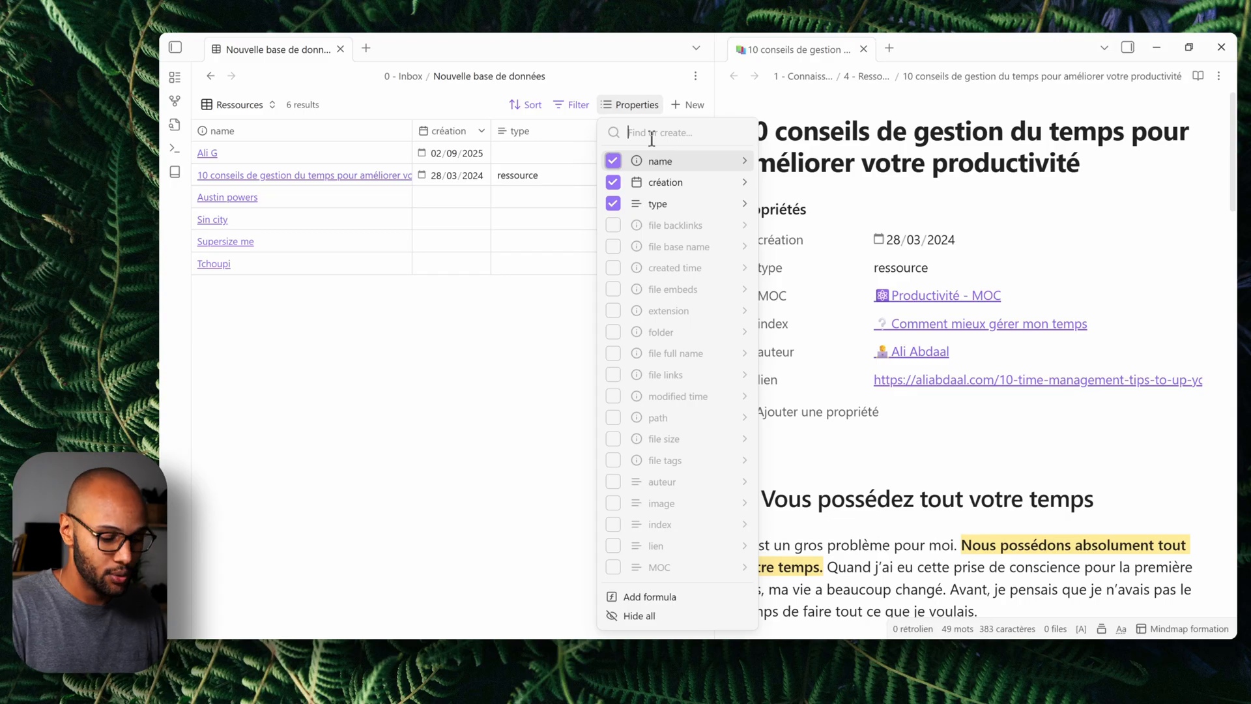
pyautogui.write('moc')
pyautogui.click(613, 159)
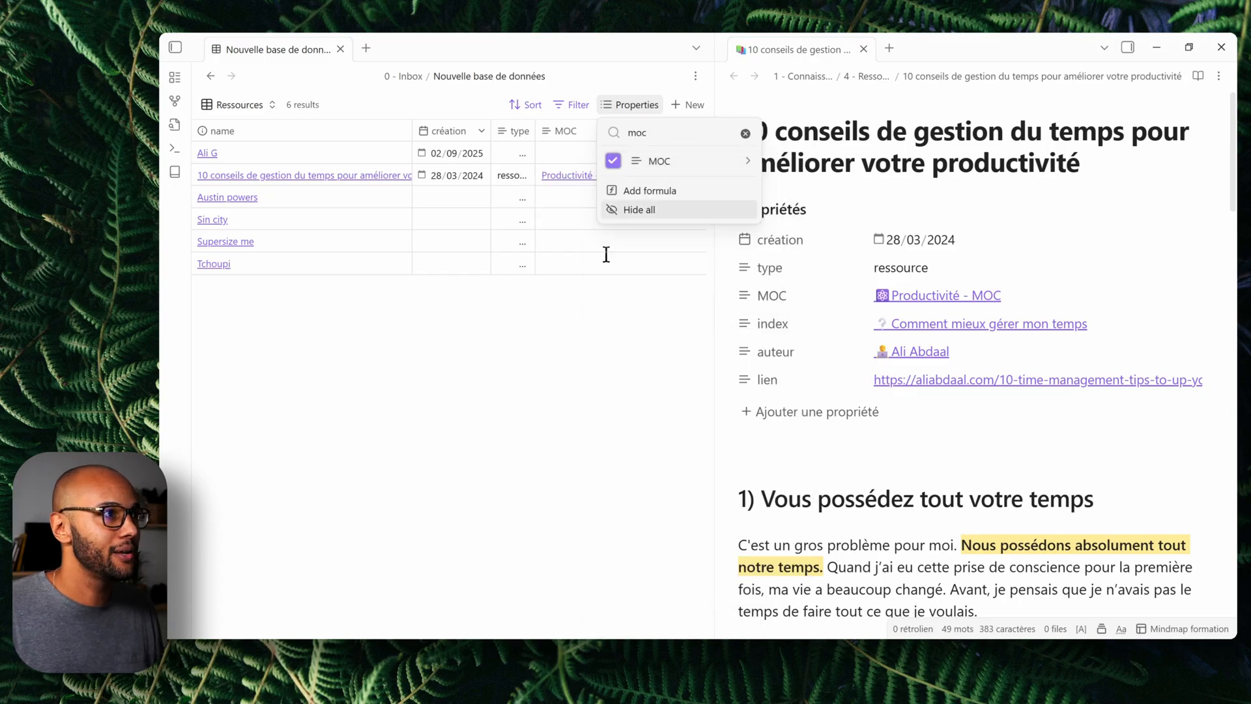
pyautogui.click(654, 408)
# Add the "auteur" property to the columns shown in the "Ressources" table
pyautogui.click(631, 106)
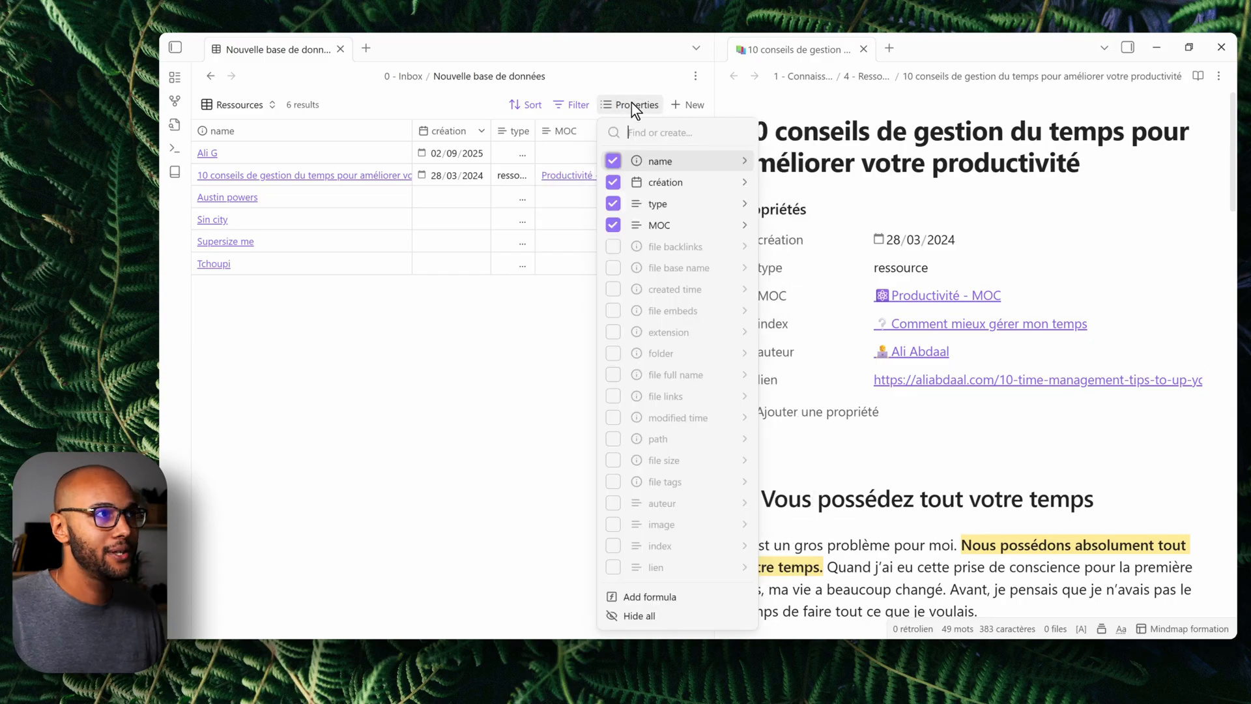
pyautogui.write('auteur')
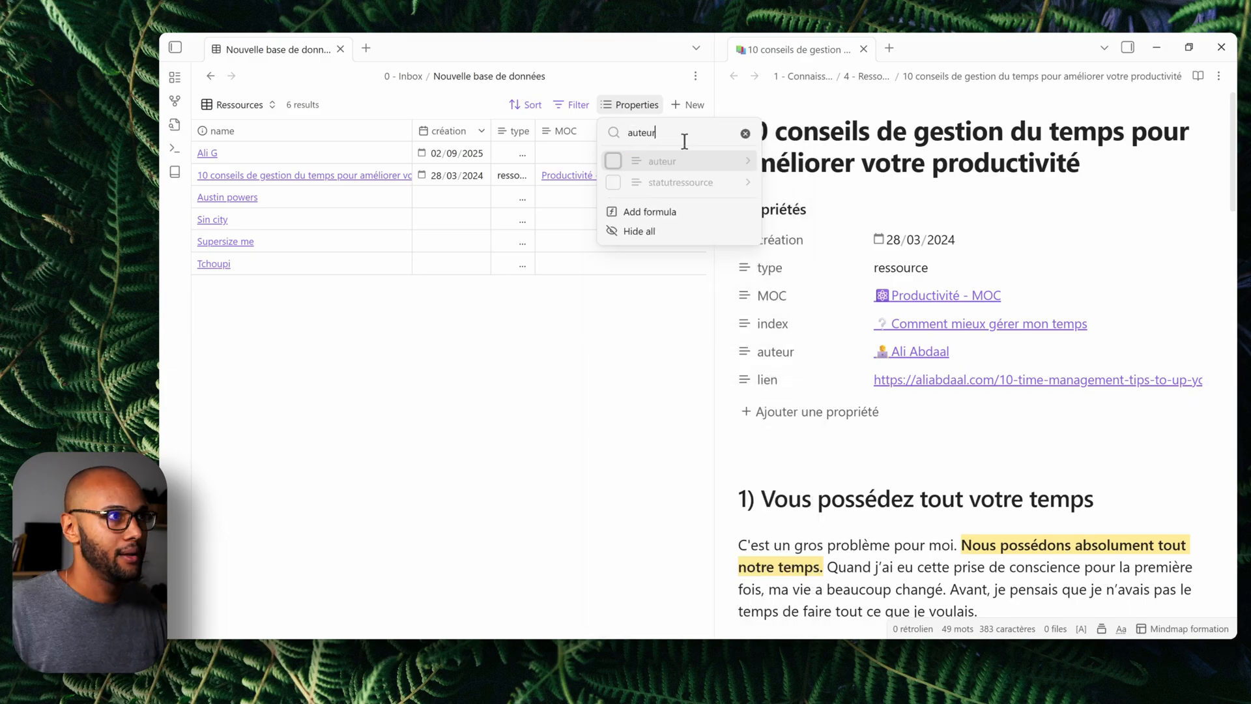
pyautogui.click(614, 161)
pyautogui.click(620, 421)
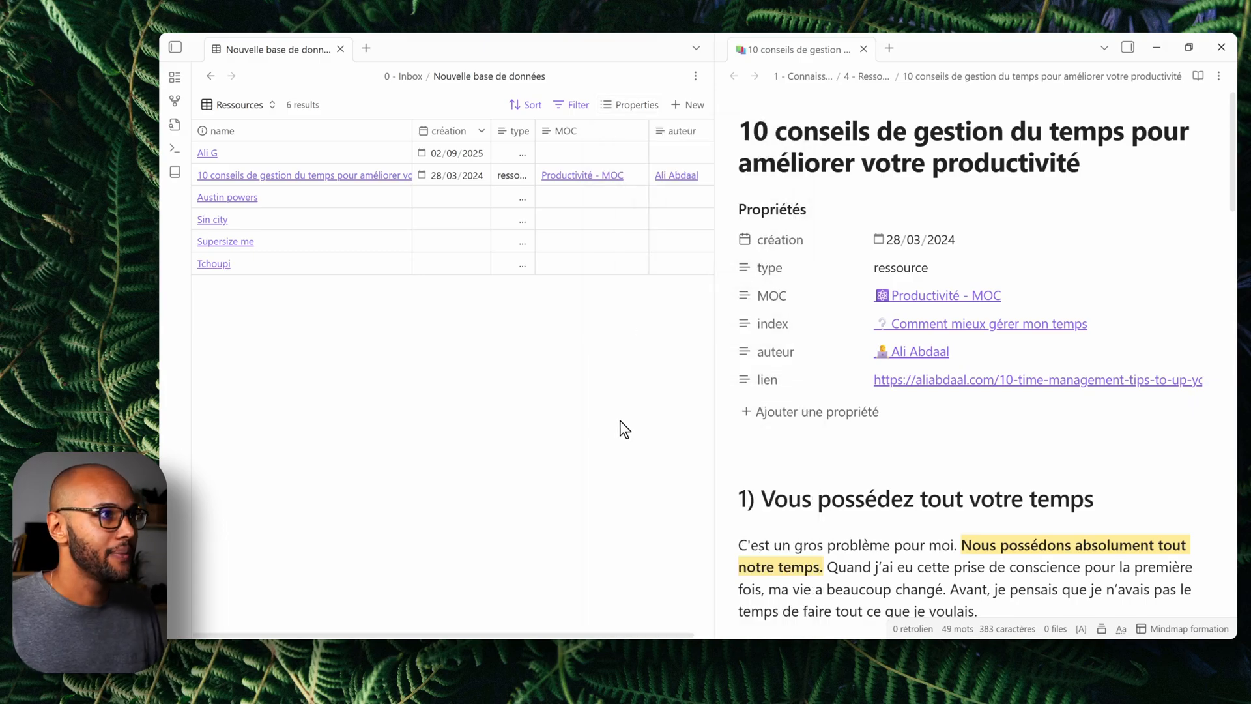
pyautogui.hscroll(1, 621, 414)
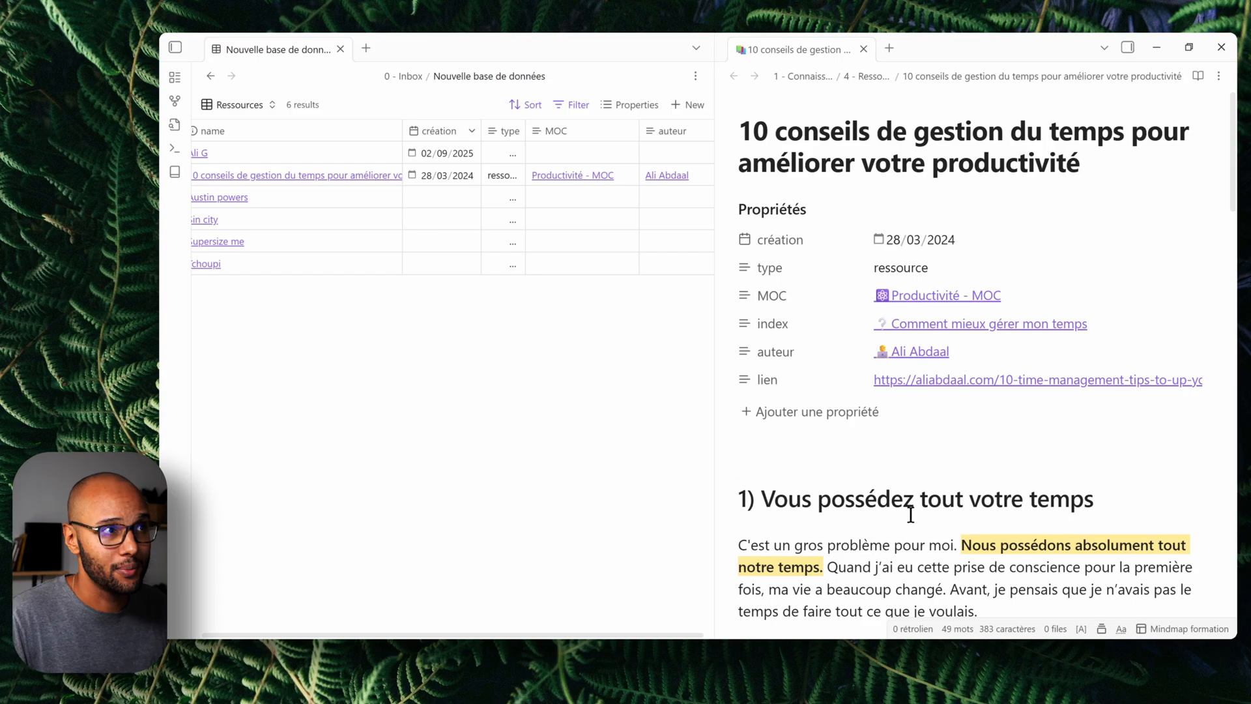
# Add the tag #tag1 at the very end of the "10 conseils de gestion" note, below its last link and some blank lines
pyautogui.scroll(-3, 908, 511)
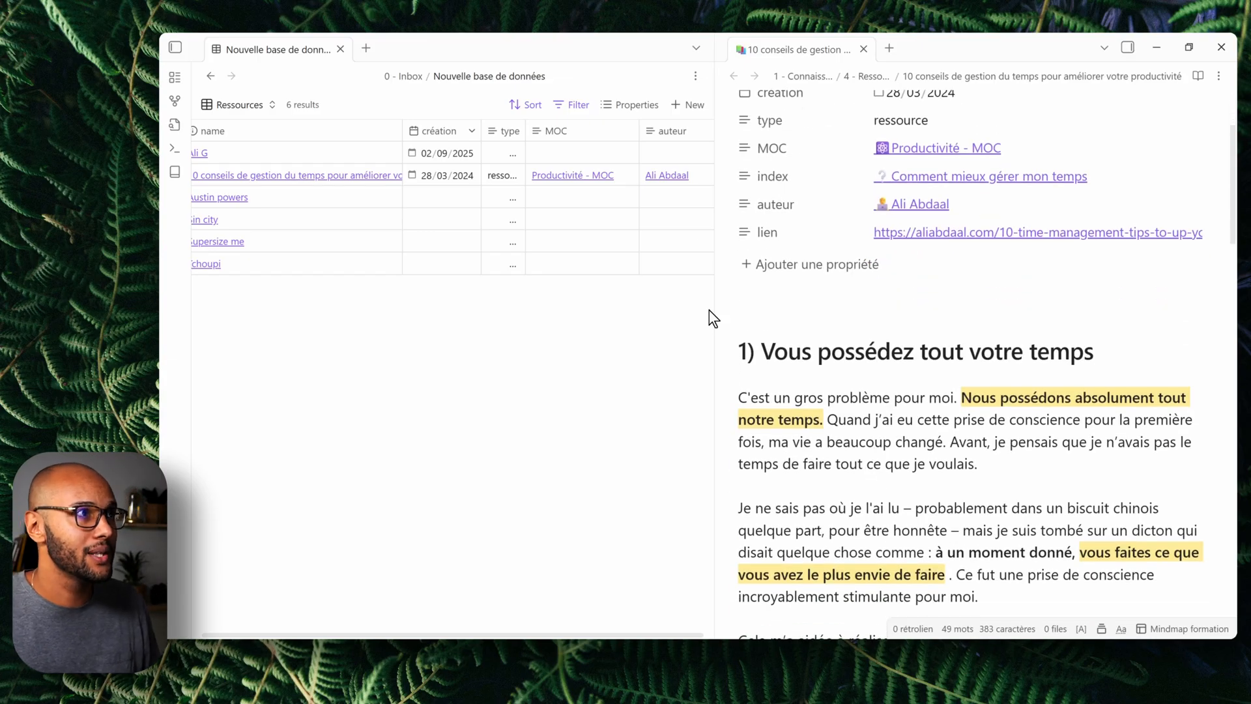
pyautogui.scroll(-15, 928, 511)
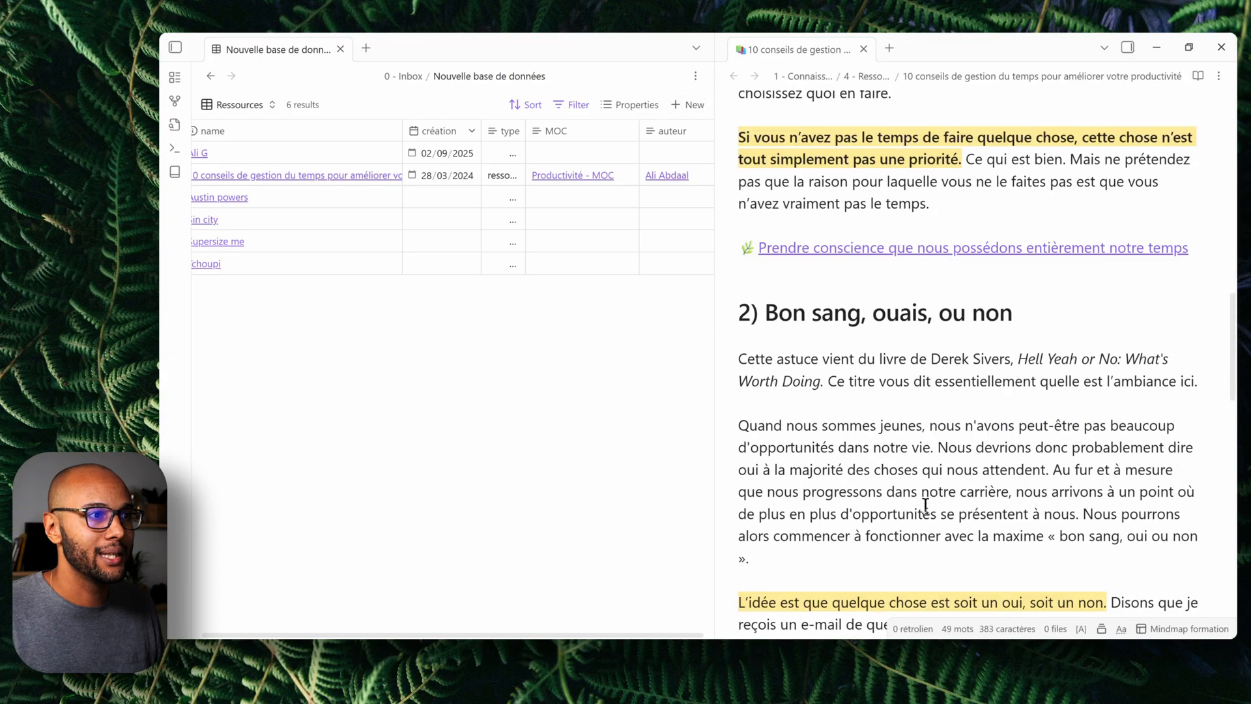
pyautogui.click(968, 441)
pyautogui.press('Return')
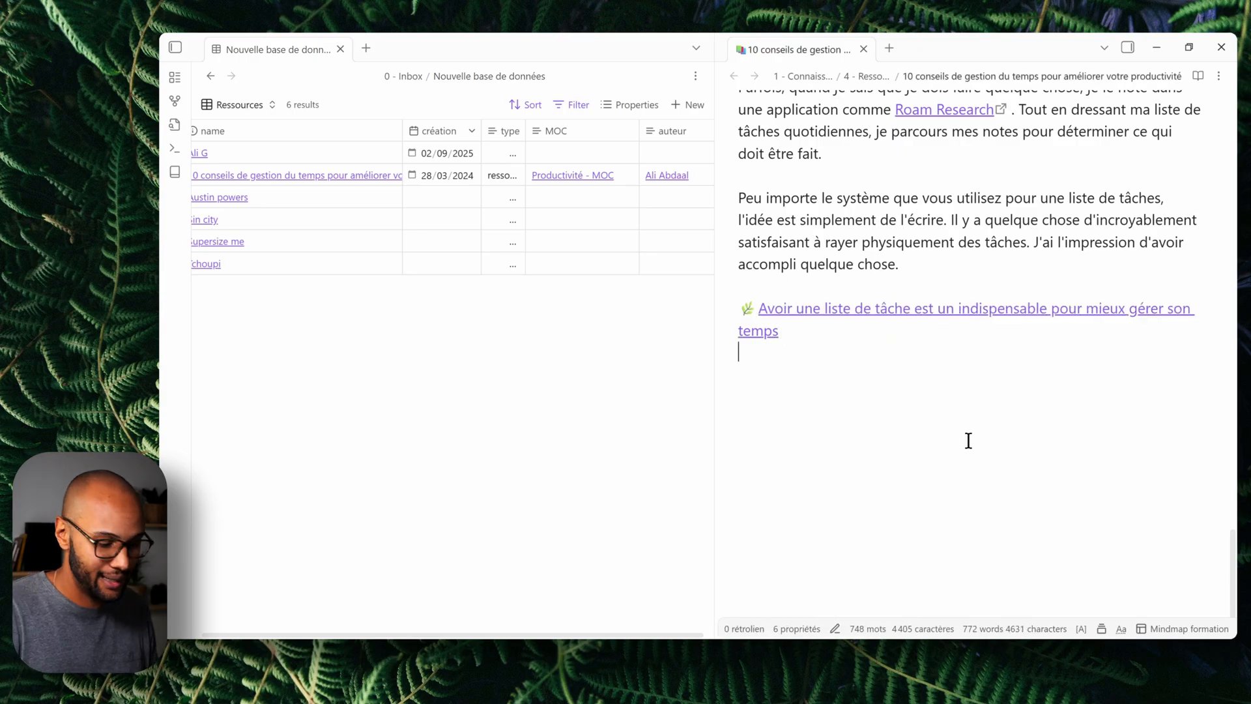
pyautogui.press('Return')
pyautogui.press('Return')
pyautogui.write('#tag')
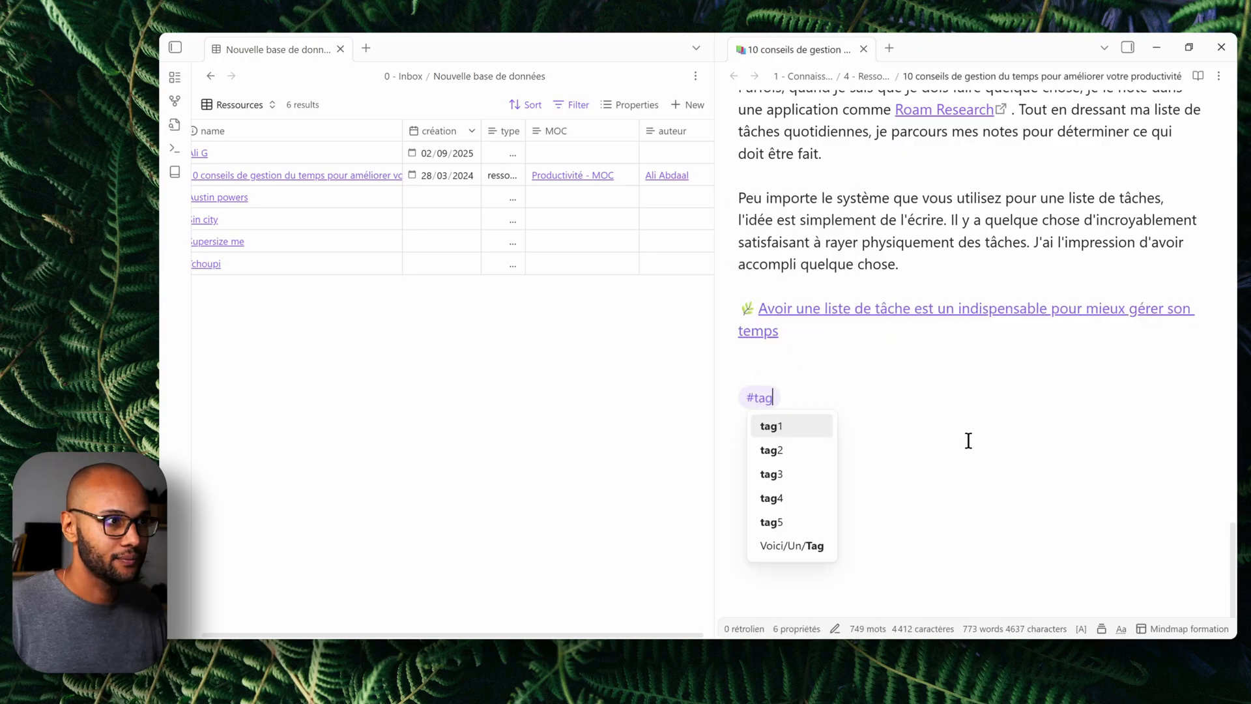
pyautogui.click(801, 430)
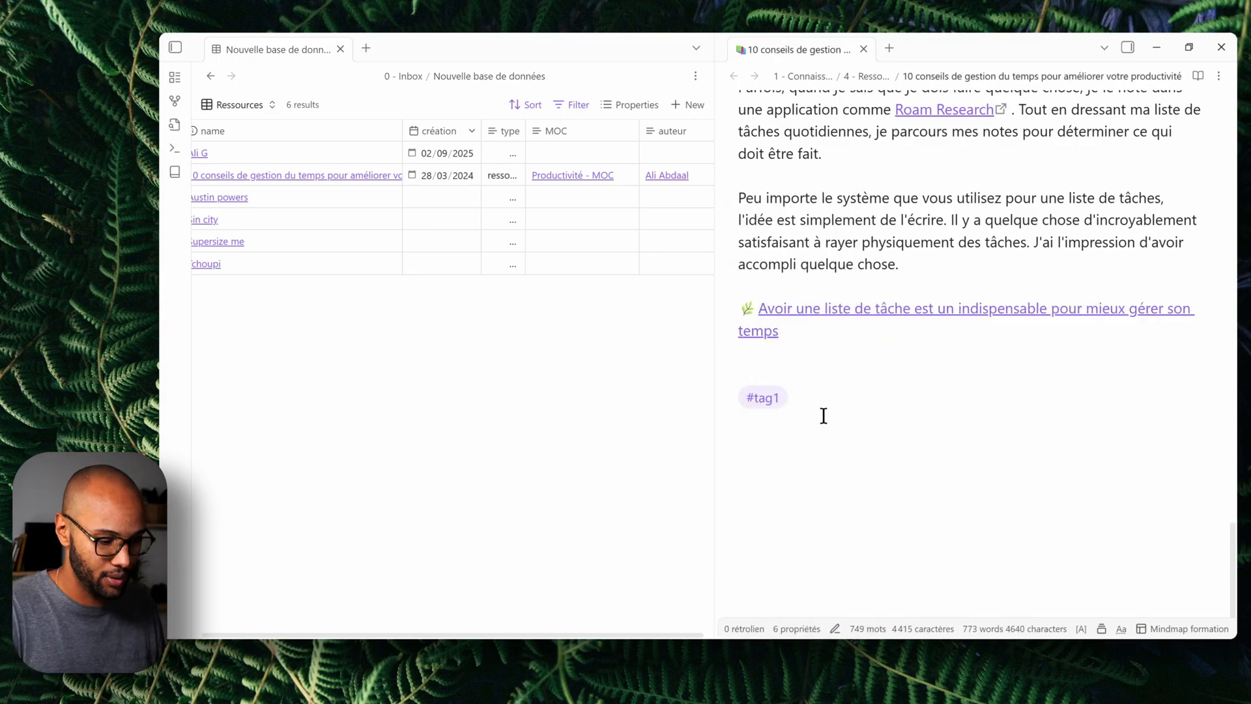
# Add the existing tags #archived, #création and #archived again after #tag1 on the same line
pyautogui.write('#')
pyautogui.click(846, 428)
pyautogui.write('#archived #')
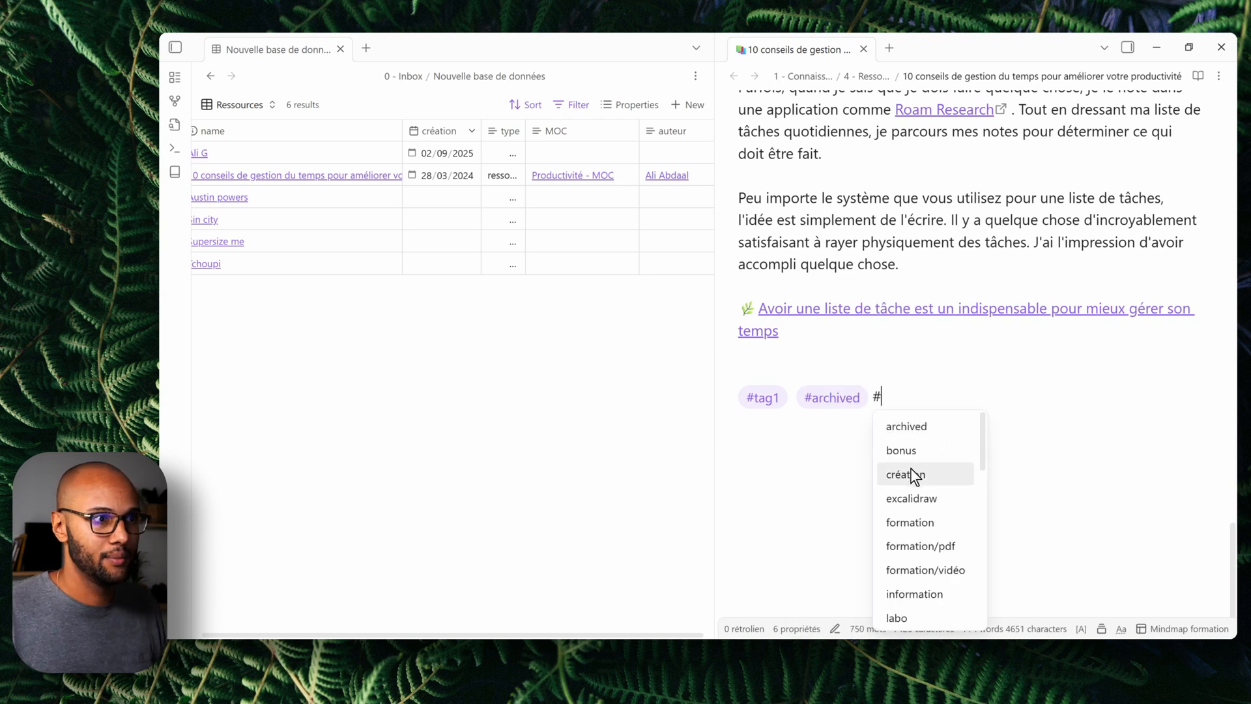
pyautogui.click(914, 477)
pyautogui.write('#')
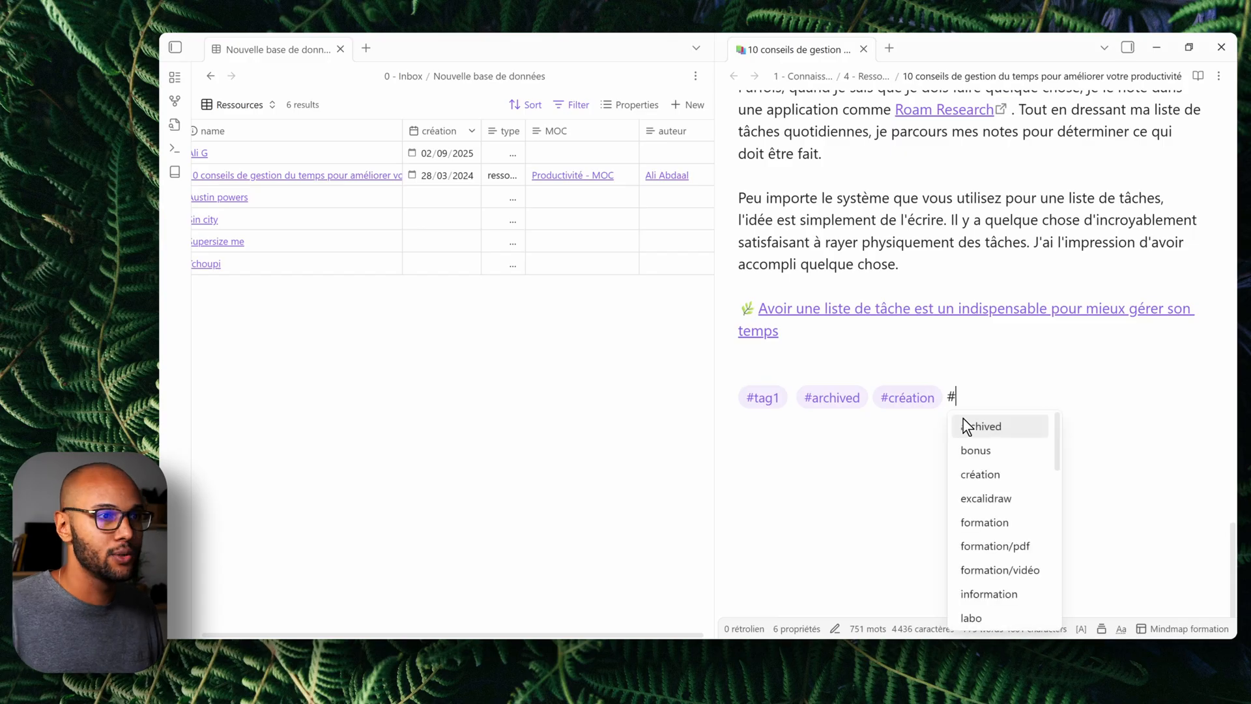
pyautogui.click(985, 430)
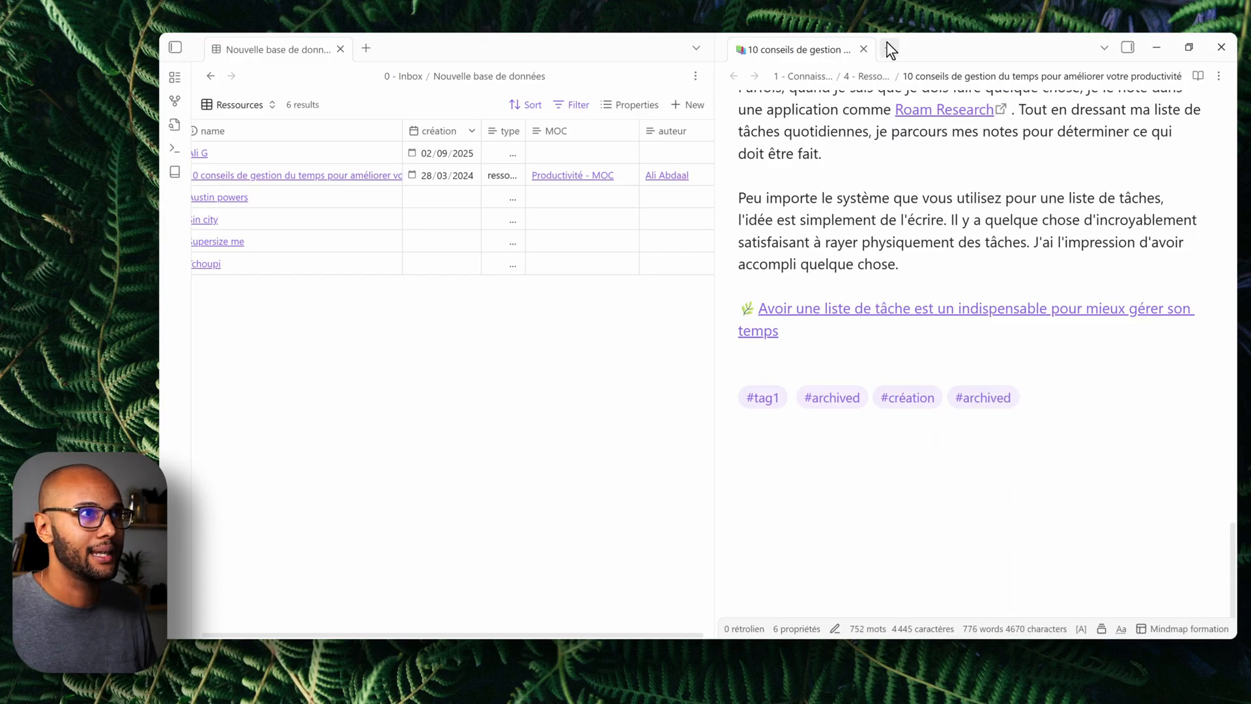
# Close the "10 conseils de gestion" note and add the "file tags" property to the columns shown in the "Ressources" table
pyautogui.click(863, 50)
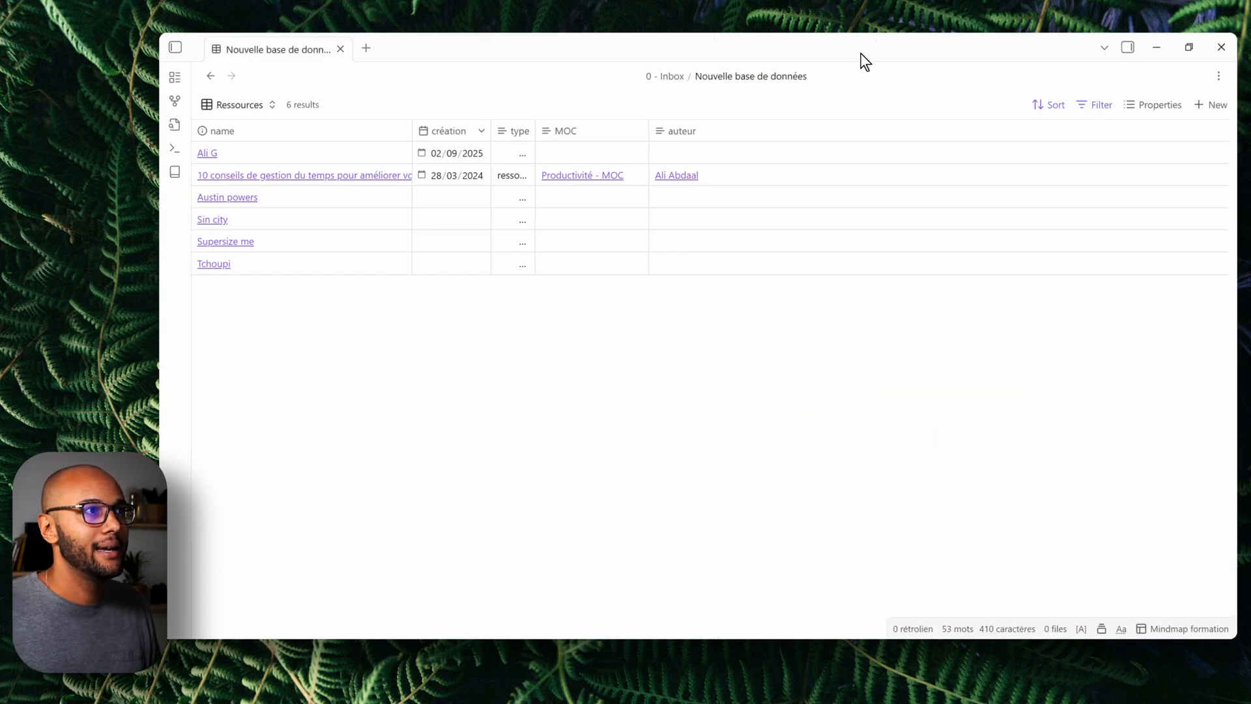
pyautogui.click(1167, 105)
pyautogui.write('tag')
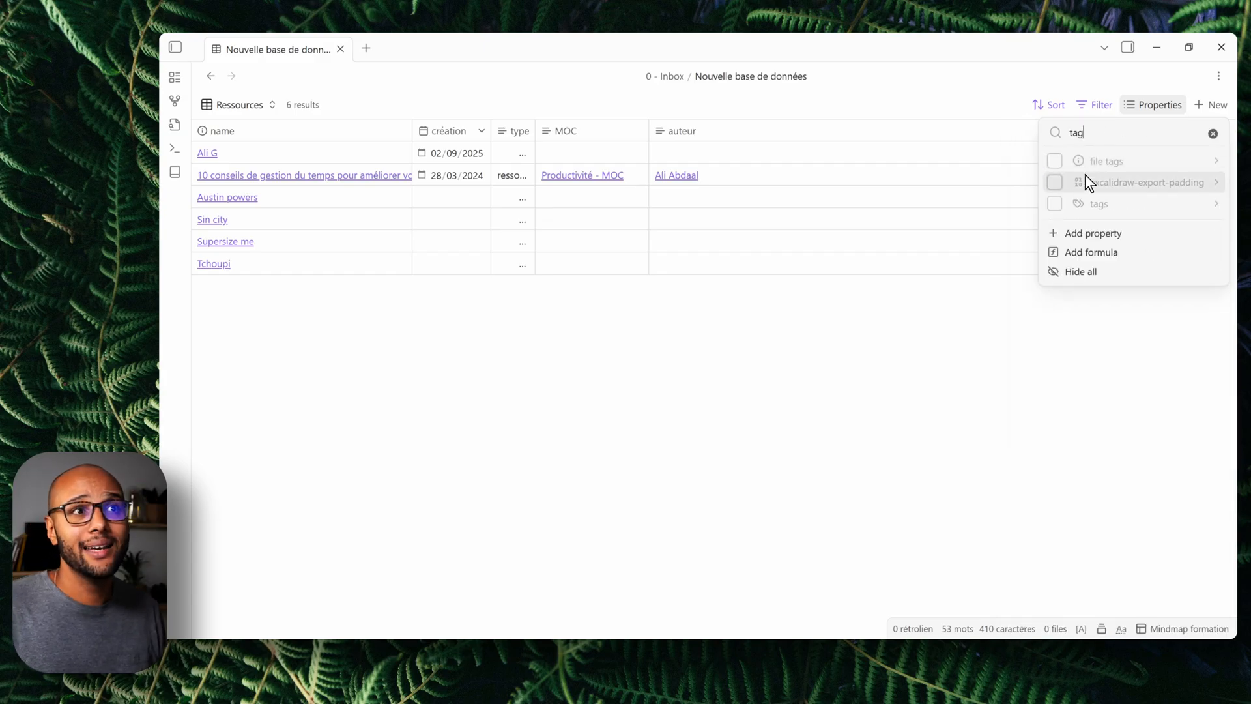
pyautogui.click(1054, 161)
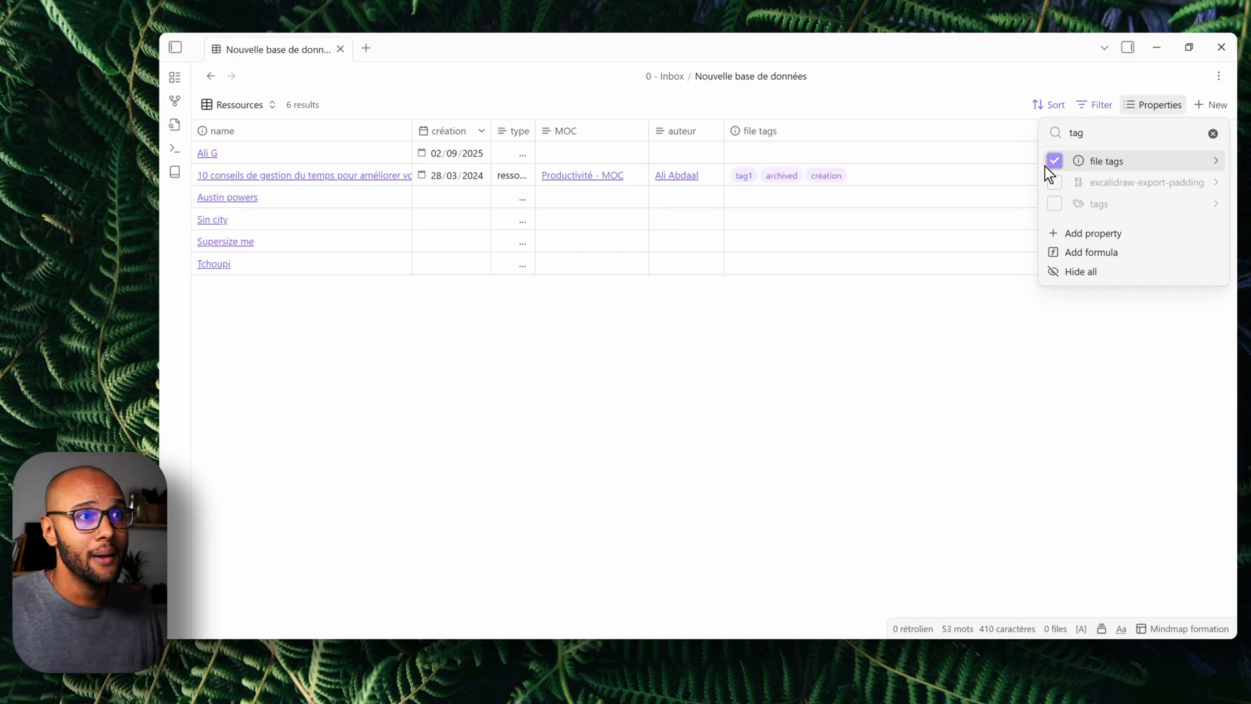
pyautogui.click(807, 385)
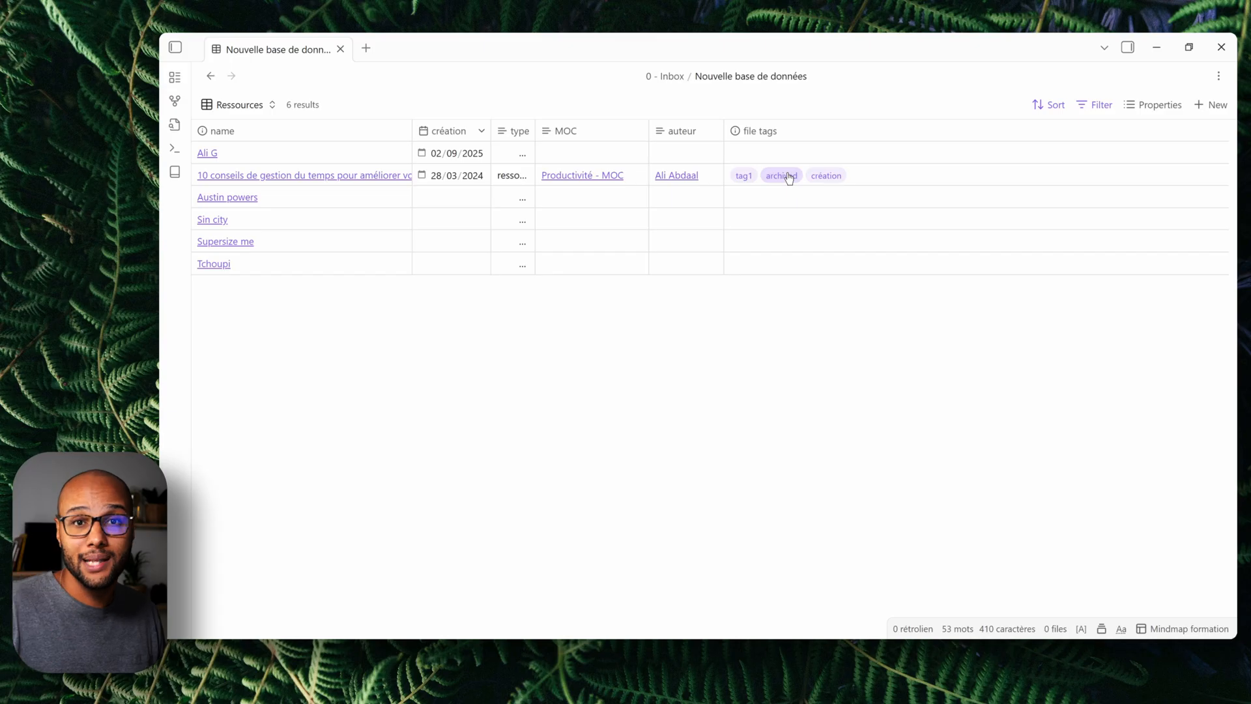
# Add the "file backlinks" and "file links" properties to the columns shown in the "Ressources" table
pyautogui.click(1148, 114)
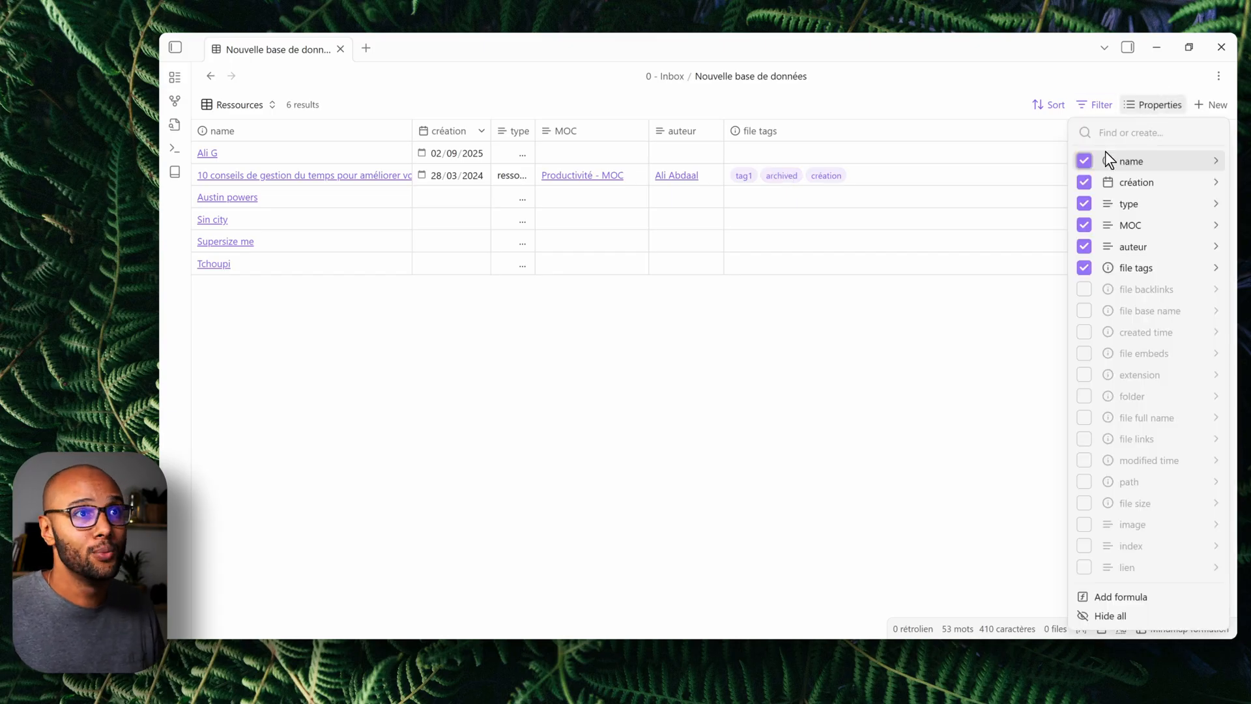
pyautogui.write('link')
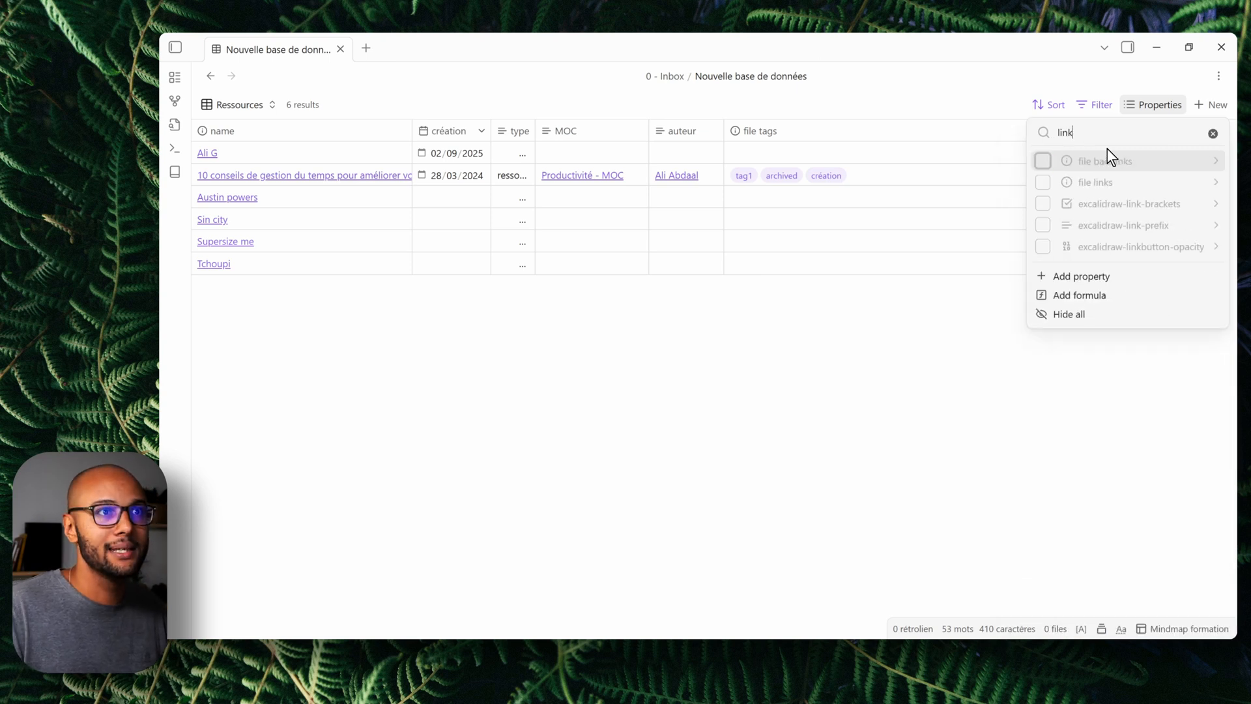
pyautogui.click(1043, 159)
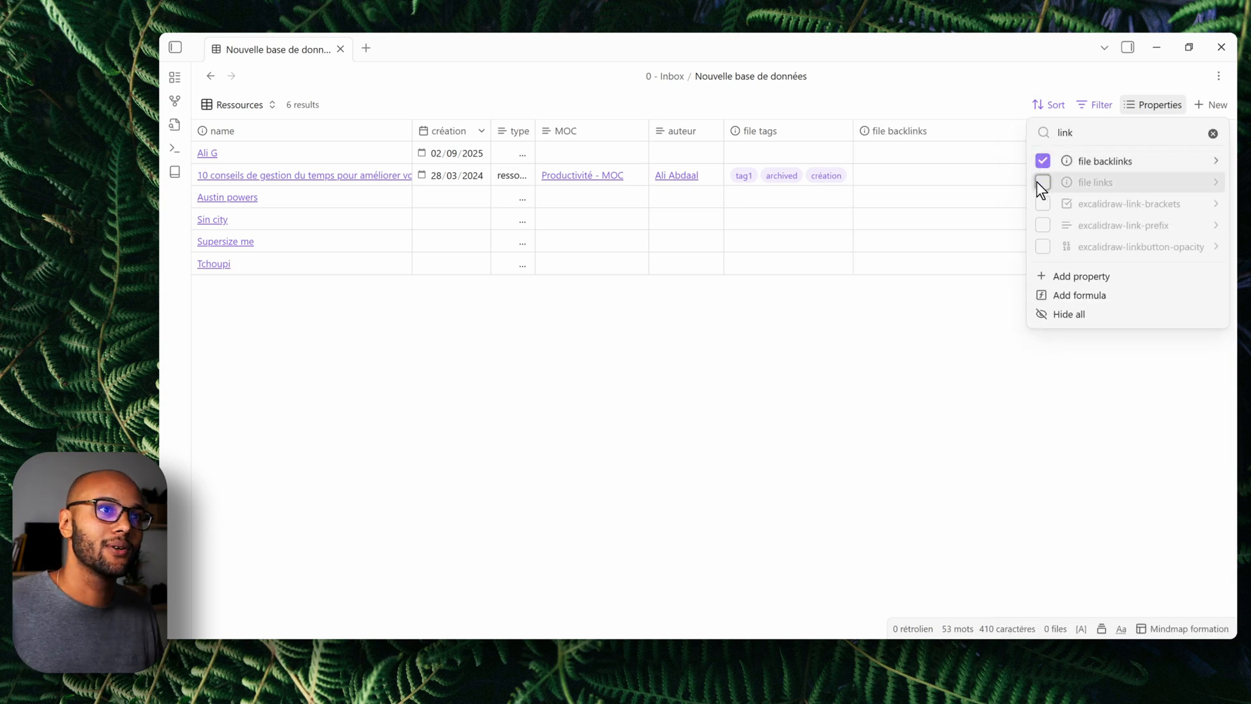
pyautogui.click(1043, 182)
pyautogui.click(973, 479)
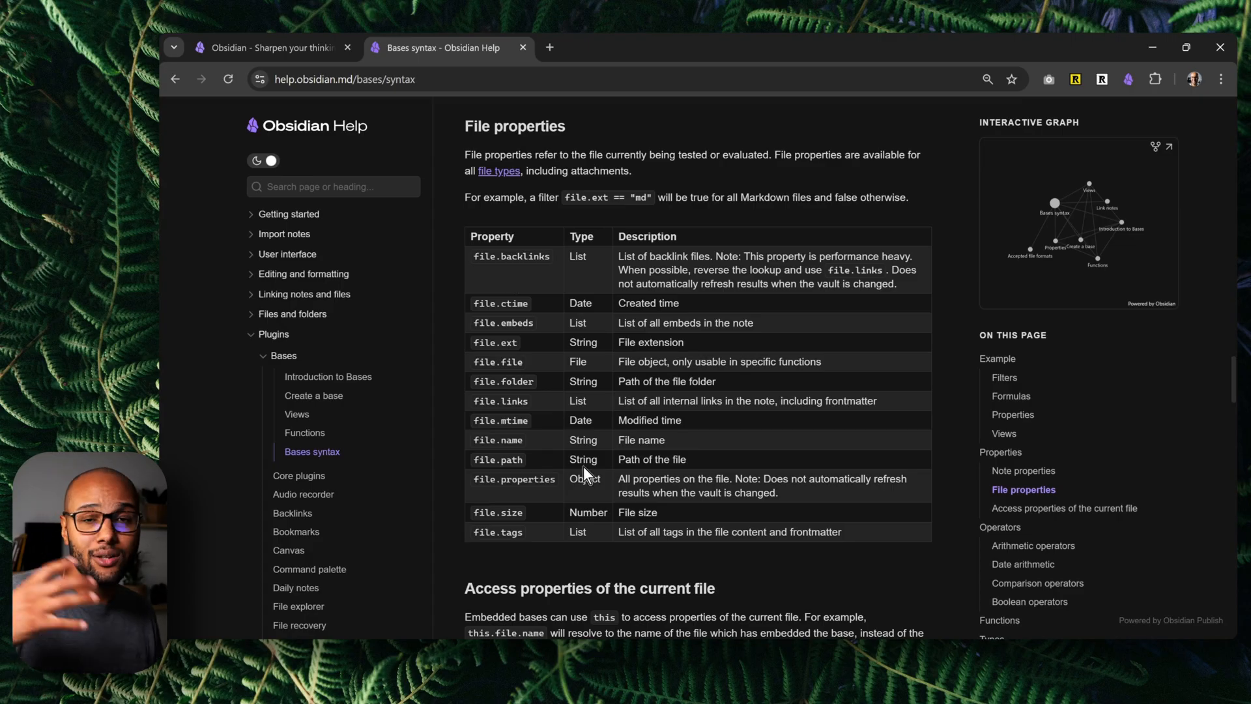
# Return to the base in Obsidian, look at the "Notes permanentes" view and switch back to "Ressources"
pyautogui.click(1153, 48)
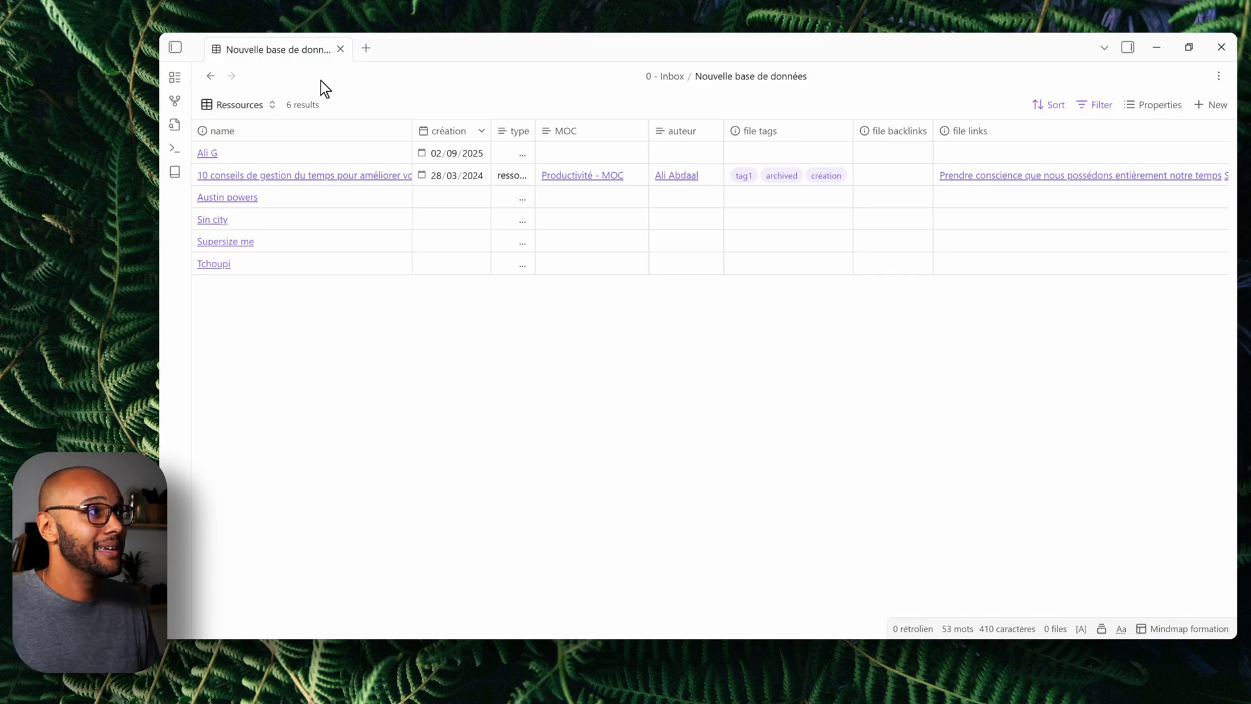
pyautogui.click(264, 106)
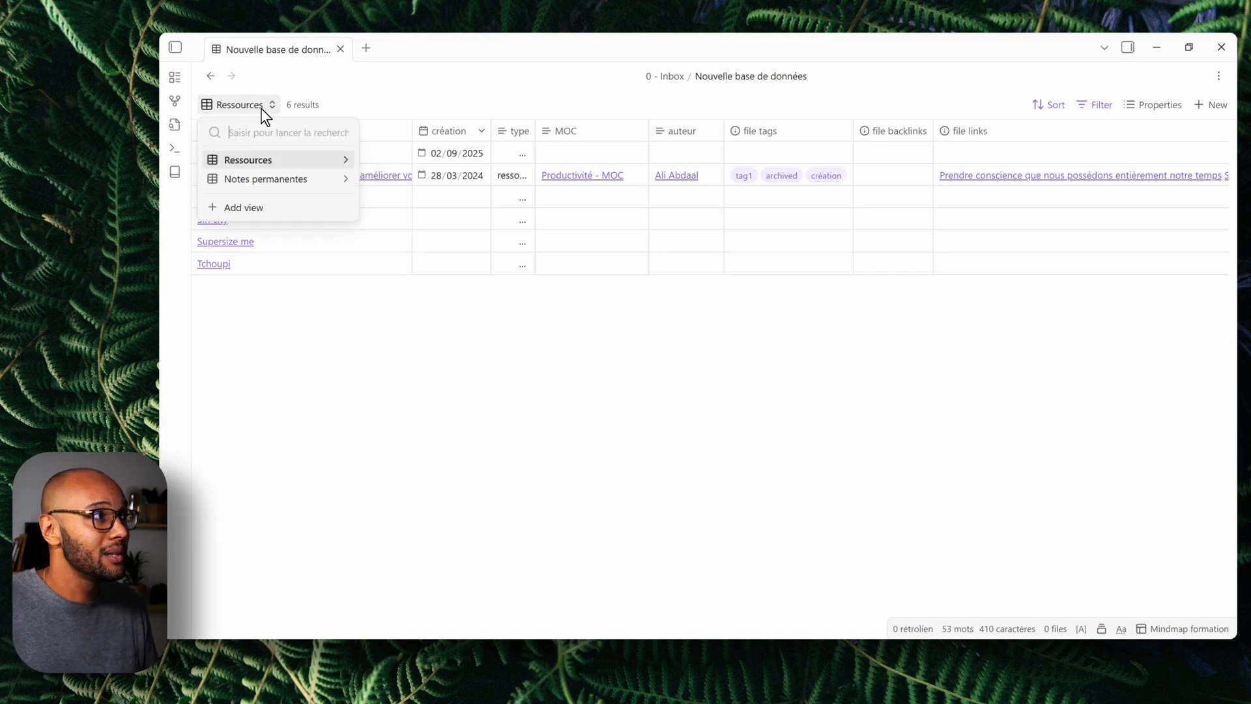
pyautogui.click(259, 175)
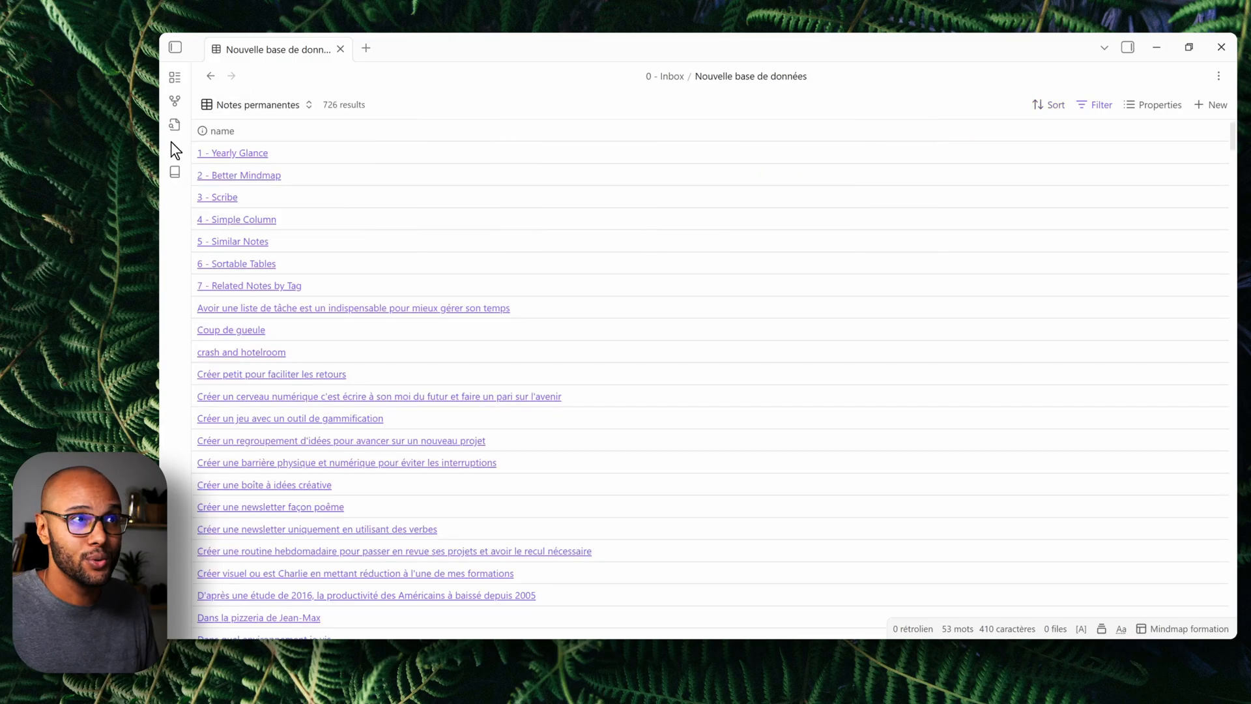
pyautogui.click(260, 107)
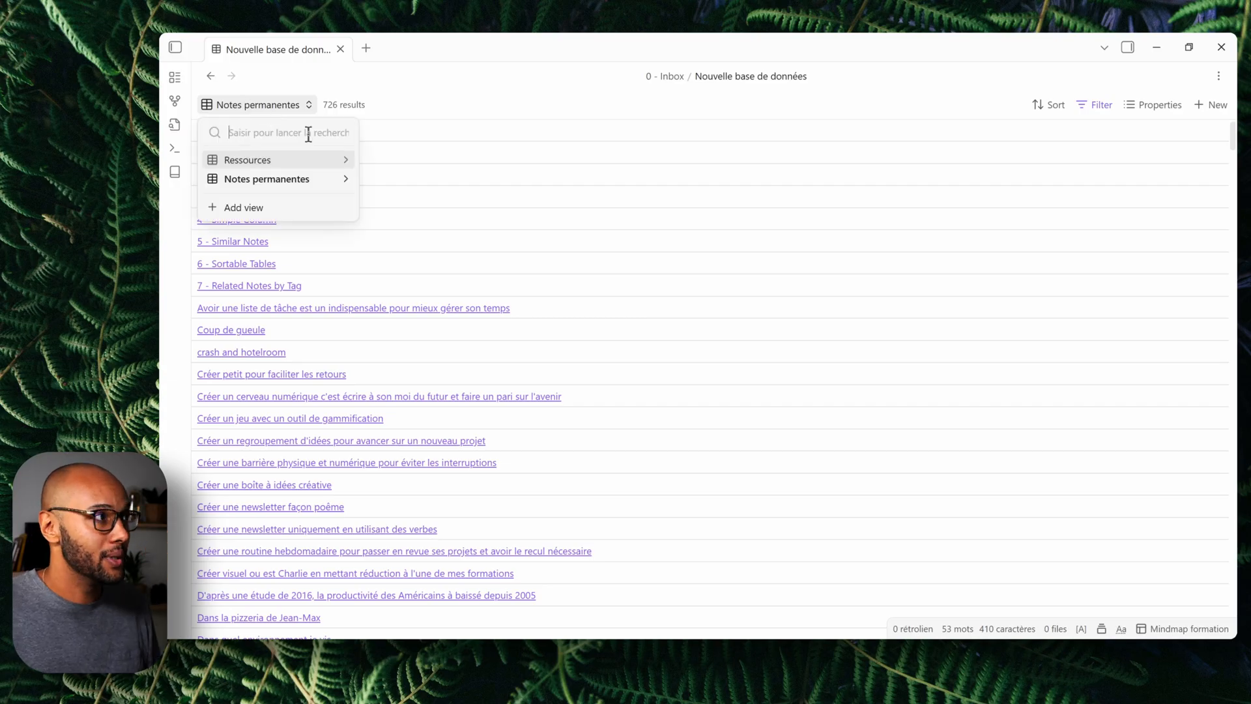
pyautogui.click(264, 163)
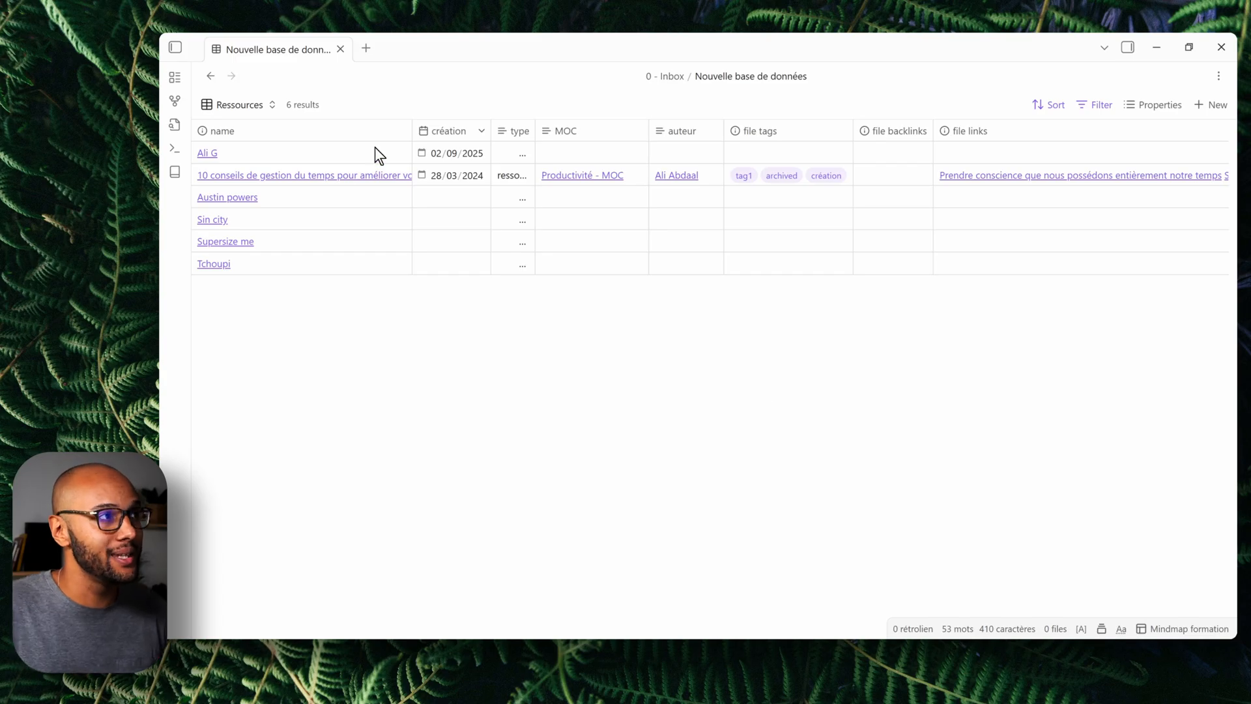
# Set the création date of "Austin powers" to 03/09/2025 in the table
pyautogui.click(433, 196)
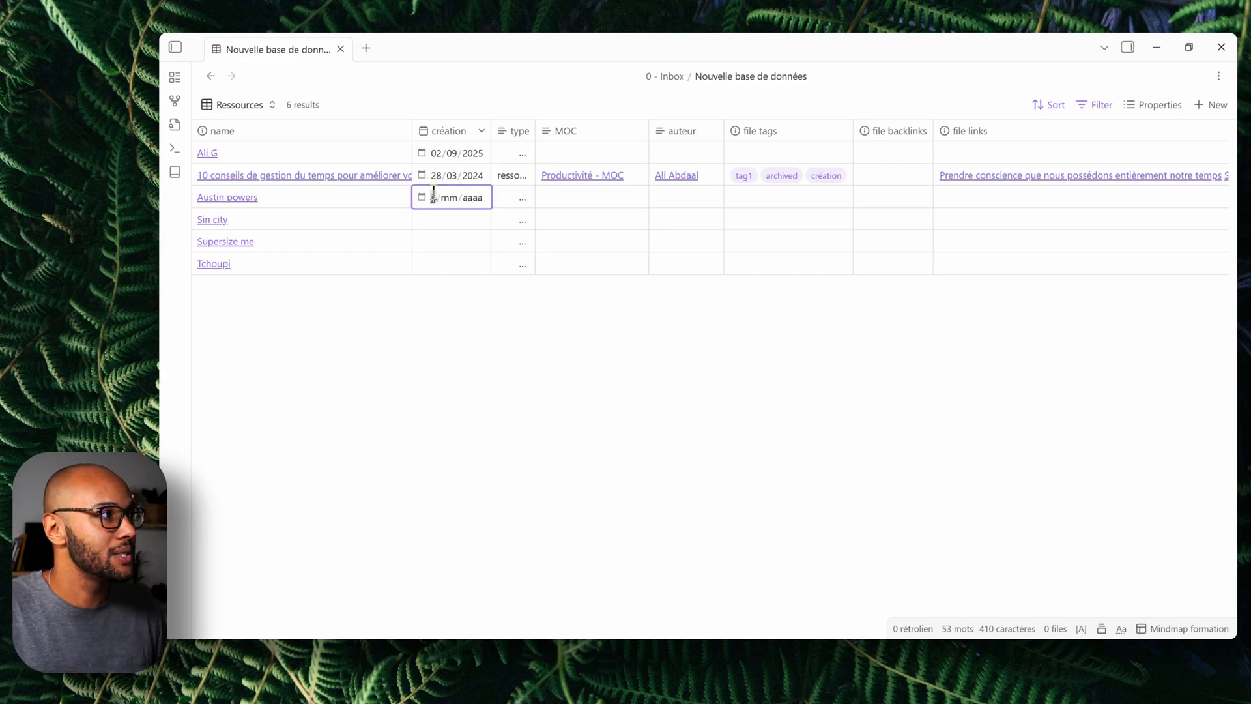
pyautogui.click(433, 198)
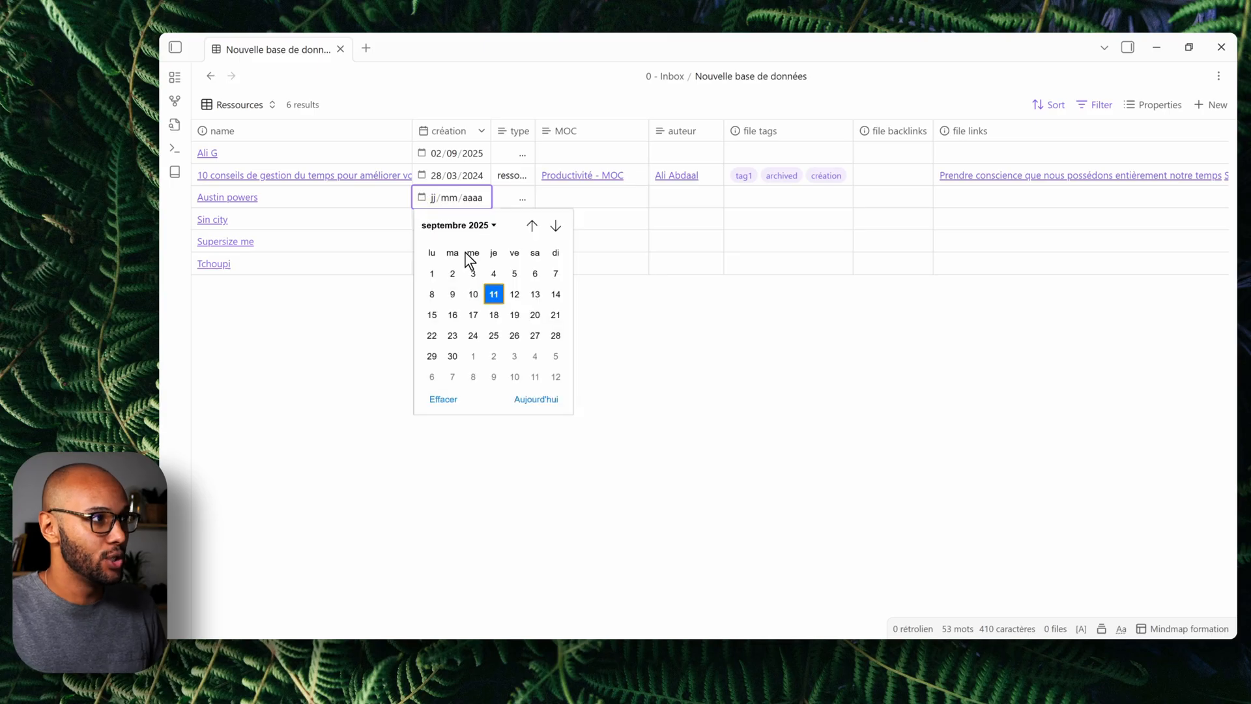
pyautogui.click(474, 272)
pyautogui.click(610, 197)
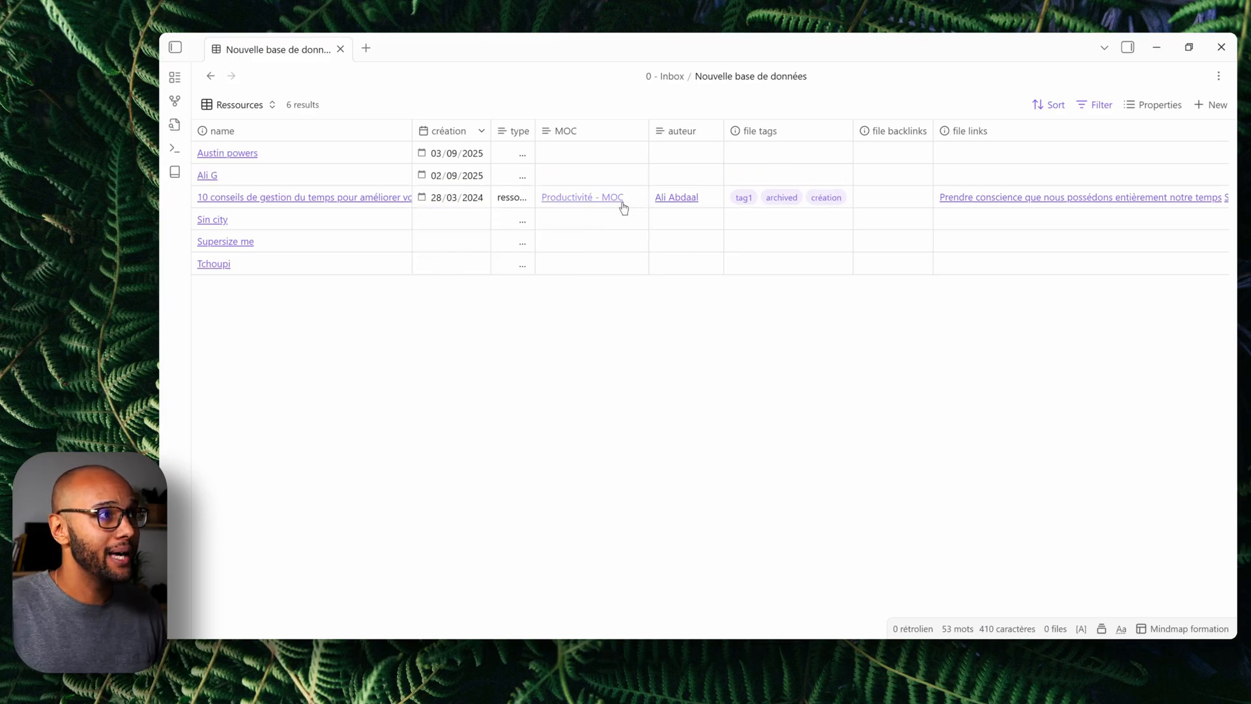
# Link the existing note "Nouvelle note" in the MOC cell of the "Ali G" row
pyautogui.click(627, 174)
pyautogui.write('[[')
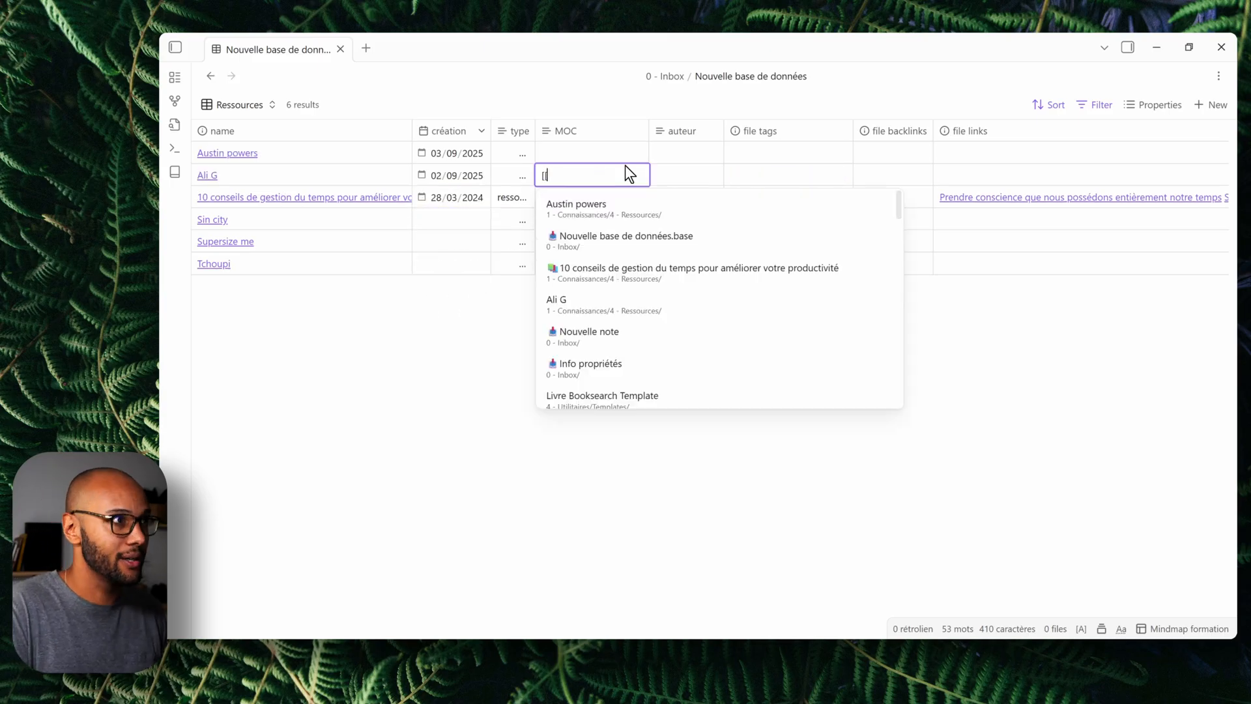
pyautogui.click(612, 338)
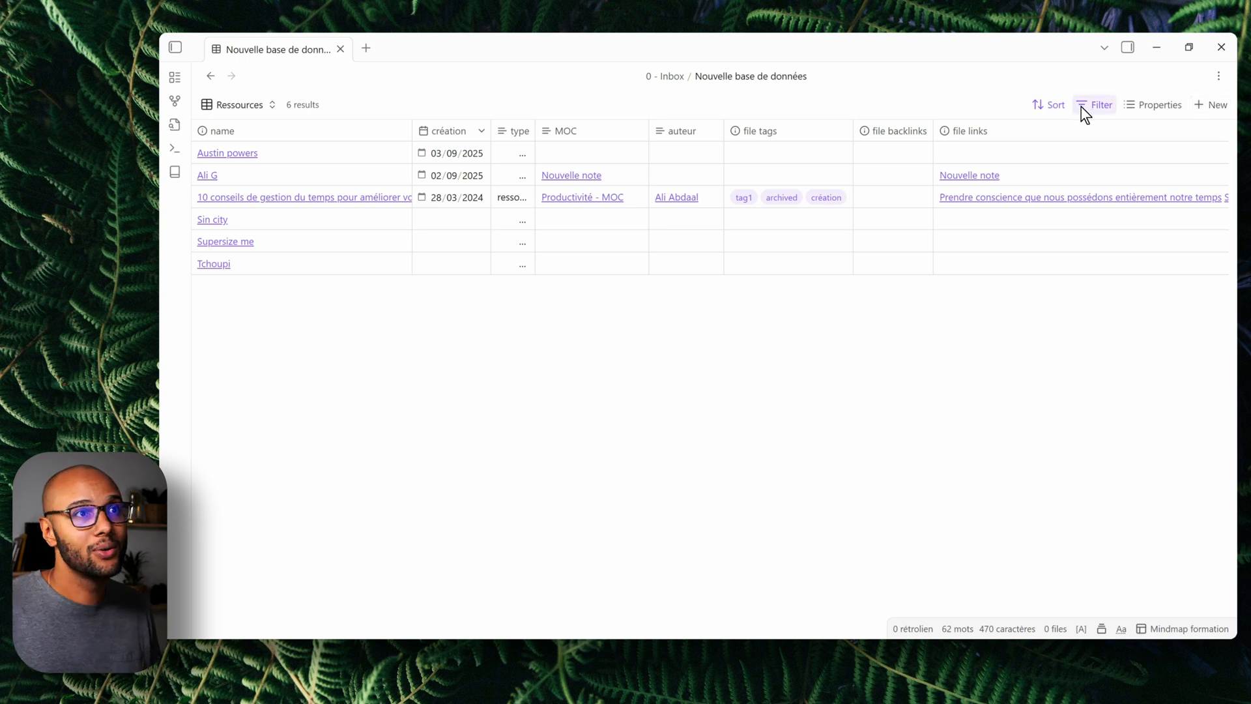
# Check the folder filter of the "Ressources" view and create a new untitled note from this view
pyautogui.click(1099, 107)
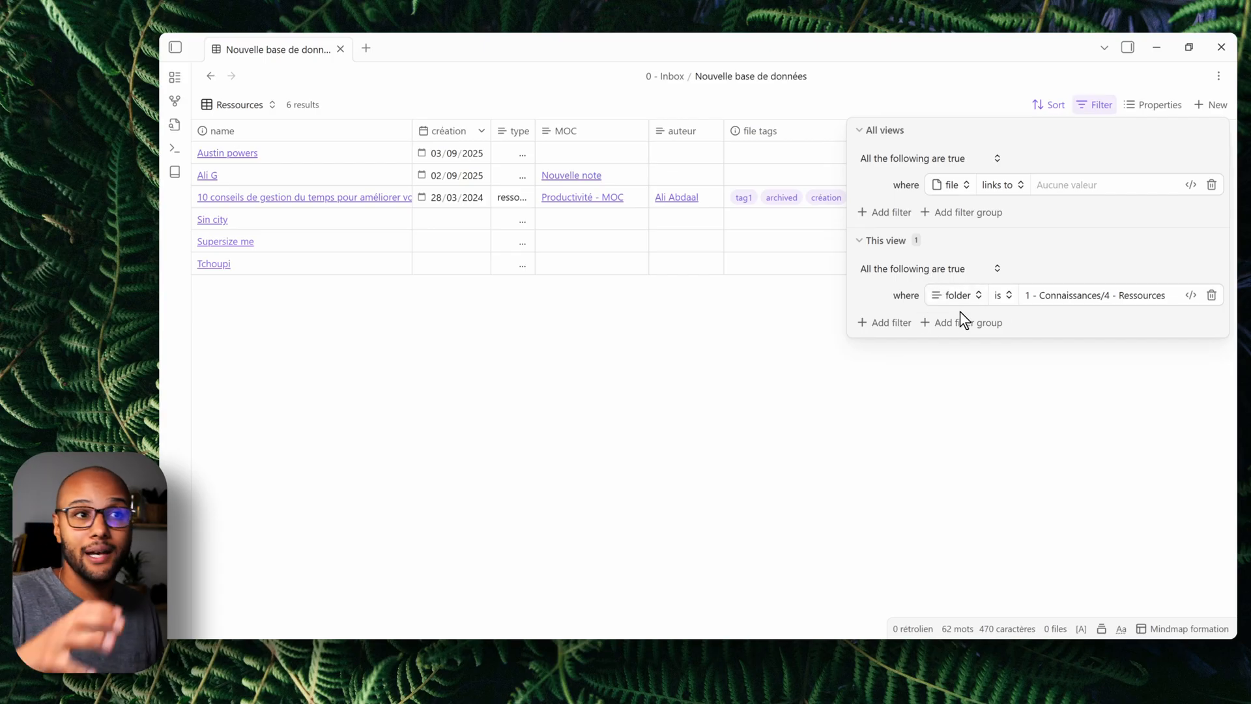
pyautogui.click(1087, 388)
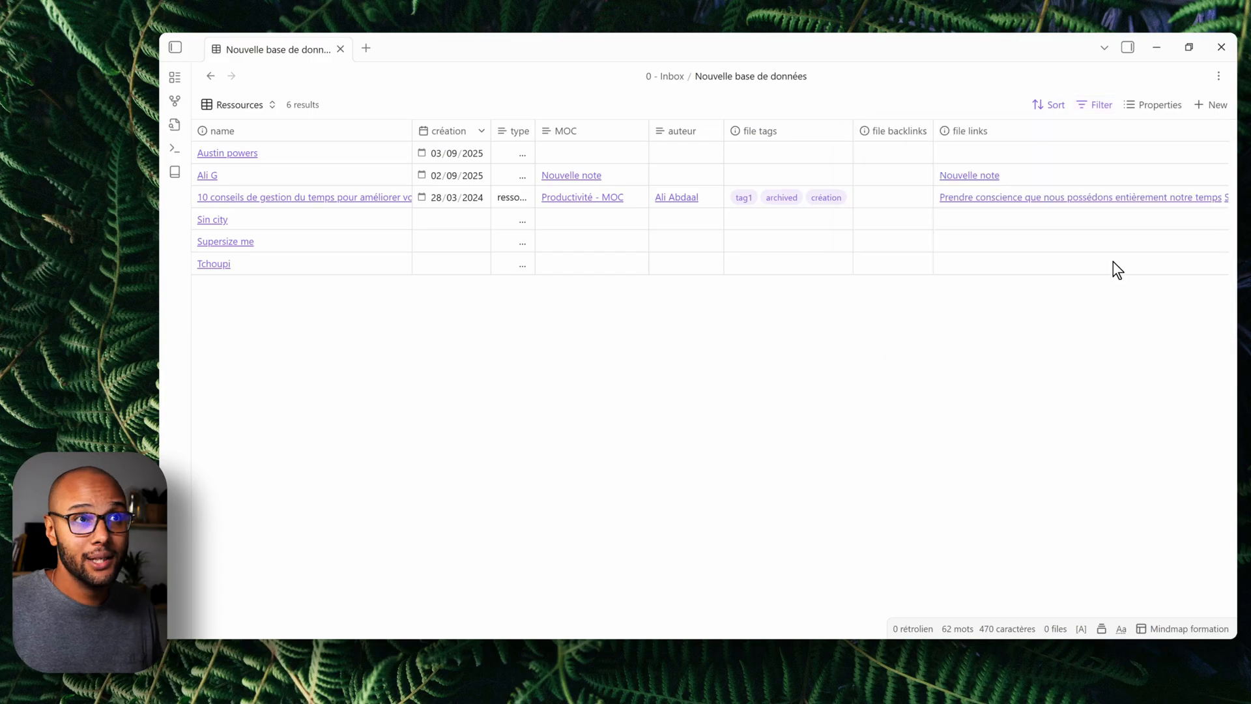
pyautogui.click(1218, 105)
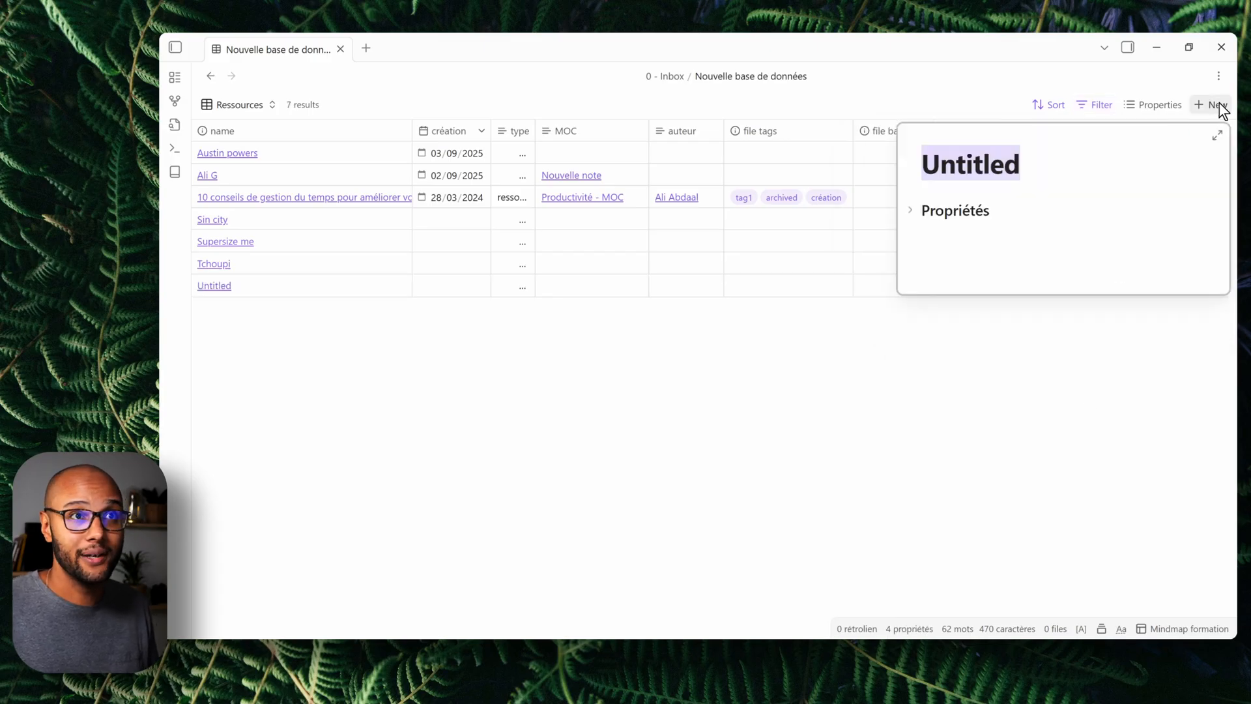
pyautogui.click(763, 352)
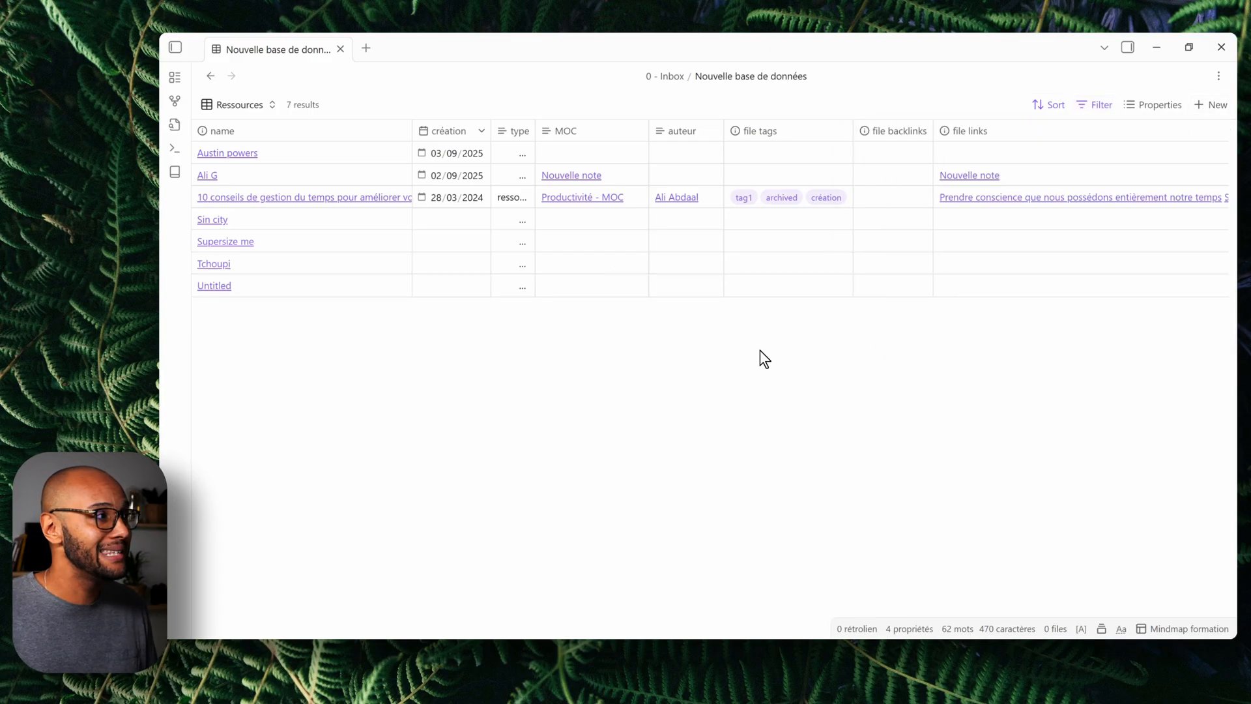
# Open the "Untitled" note in a new tab and show the file explorer to check its folder
pyautogui.keyDown('ctrl'); pyautogui.click(220, 287); pyautogui.keyUp('ctrl')
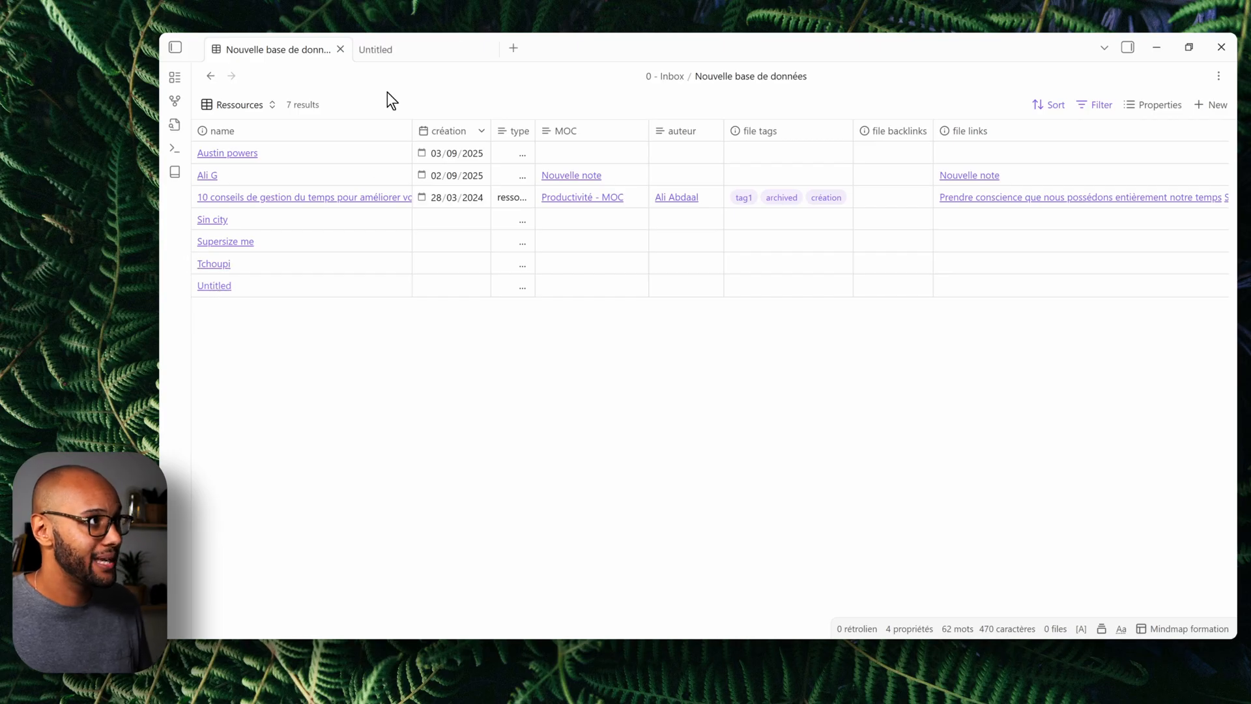
pyautogui.click(395, 49)
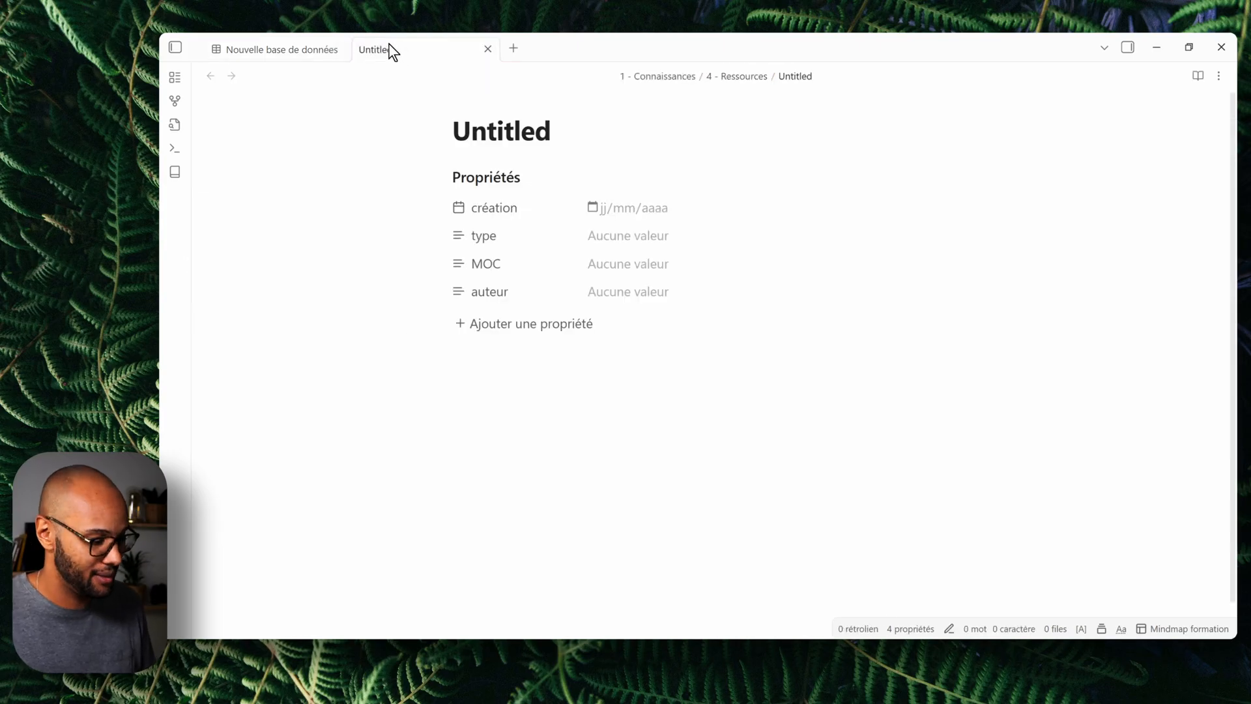
pyautogui.hotkey('ctrl', 'shift', 'e')
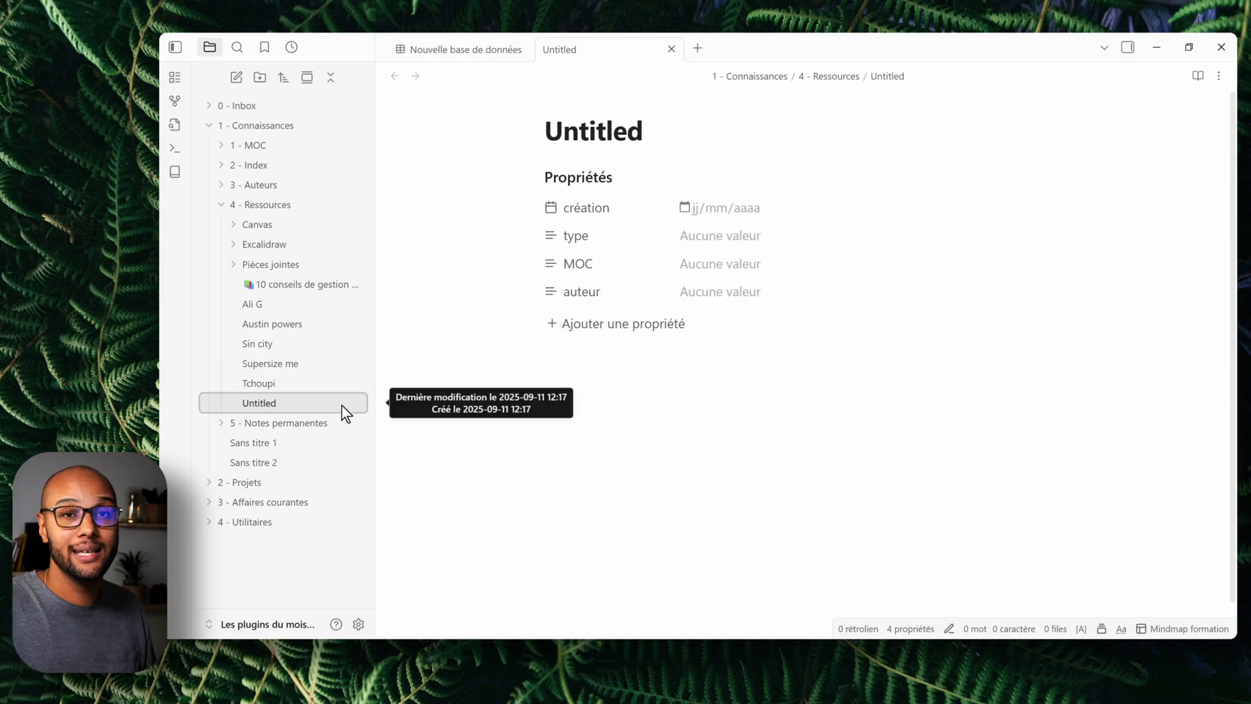
# Set the création date of "Untitled" to 03/09/2025 in the base table and check it in the note's properties
pyautogui.click(459, 49)
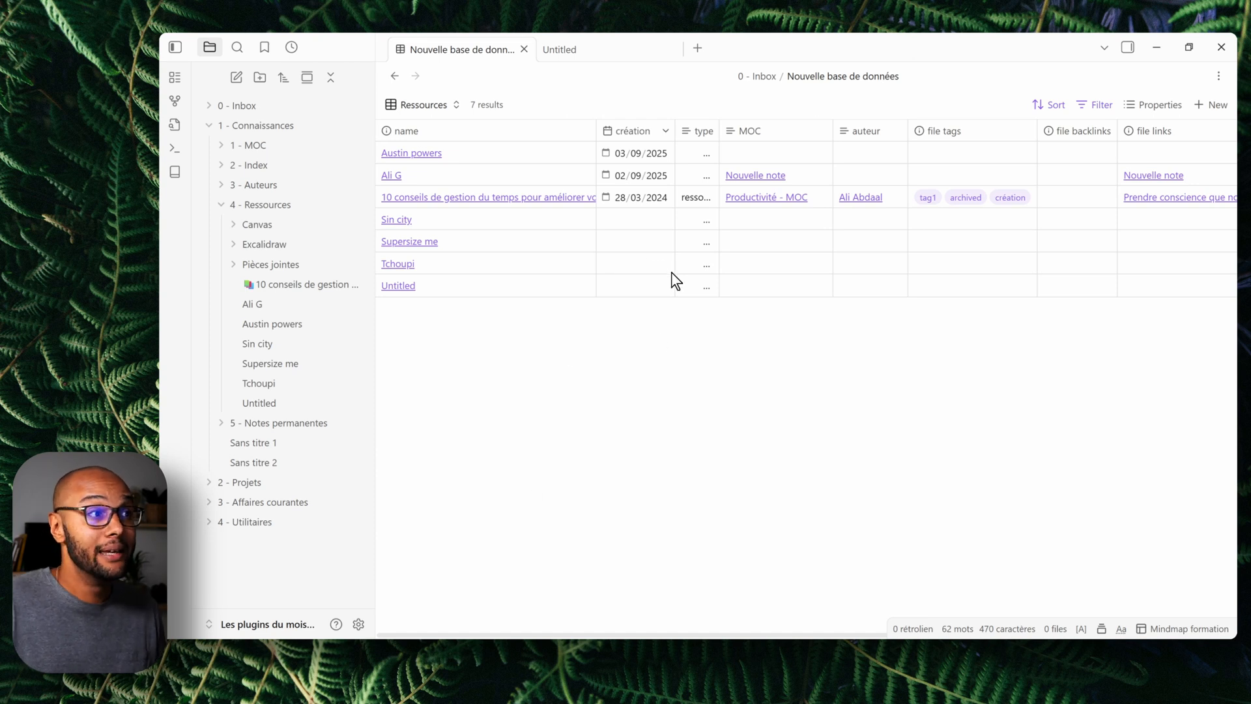
pyautogui.click(621, 290)
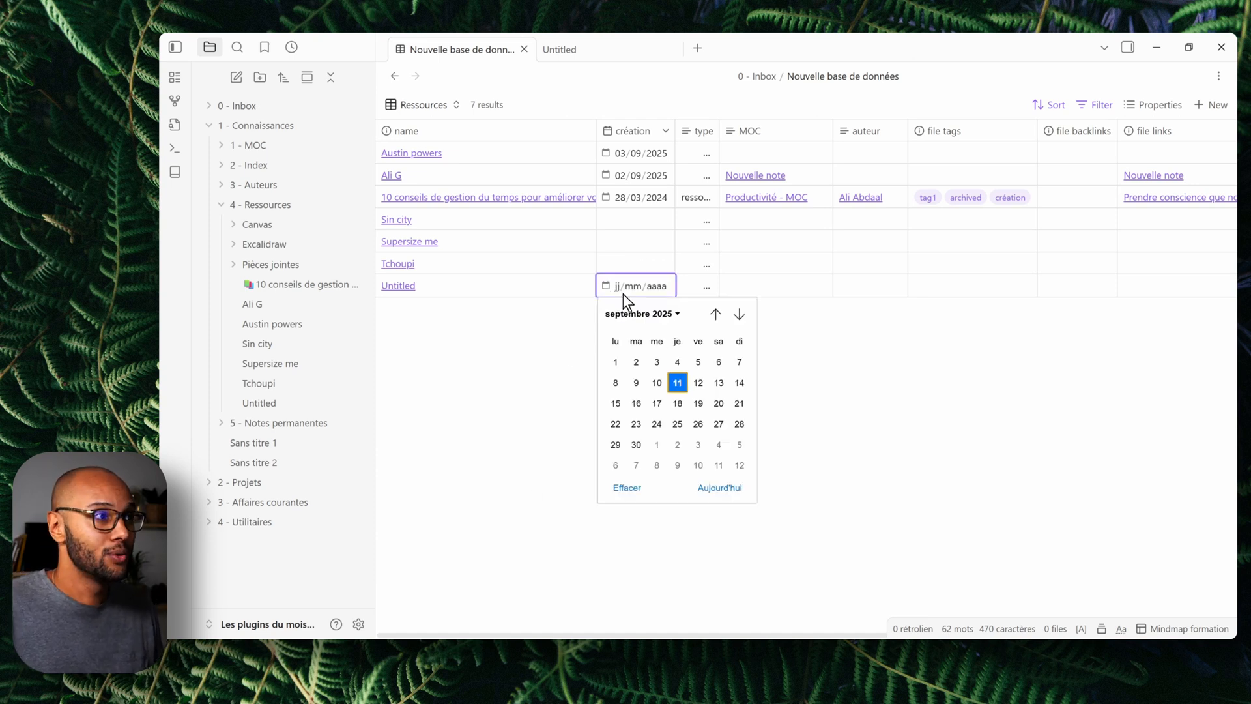
pyautogui.click(655, 359)
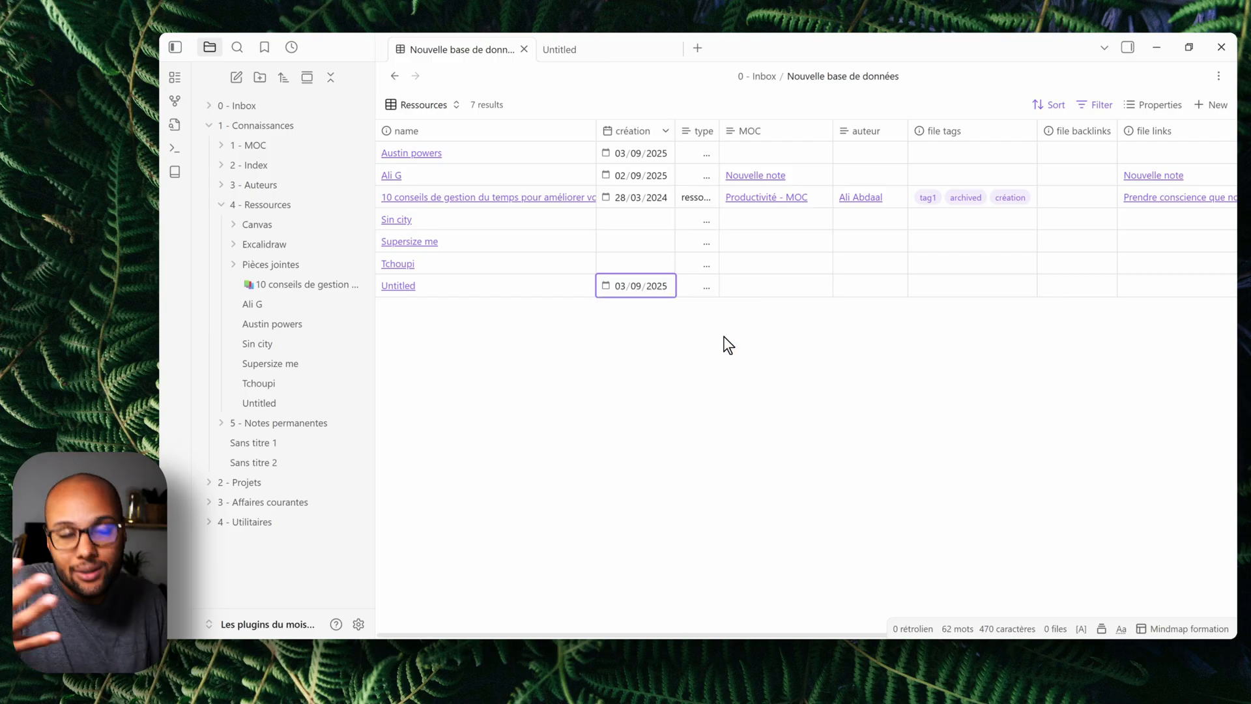
pyautogui.click(599, 52)
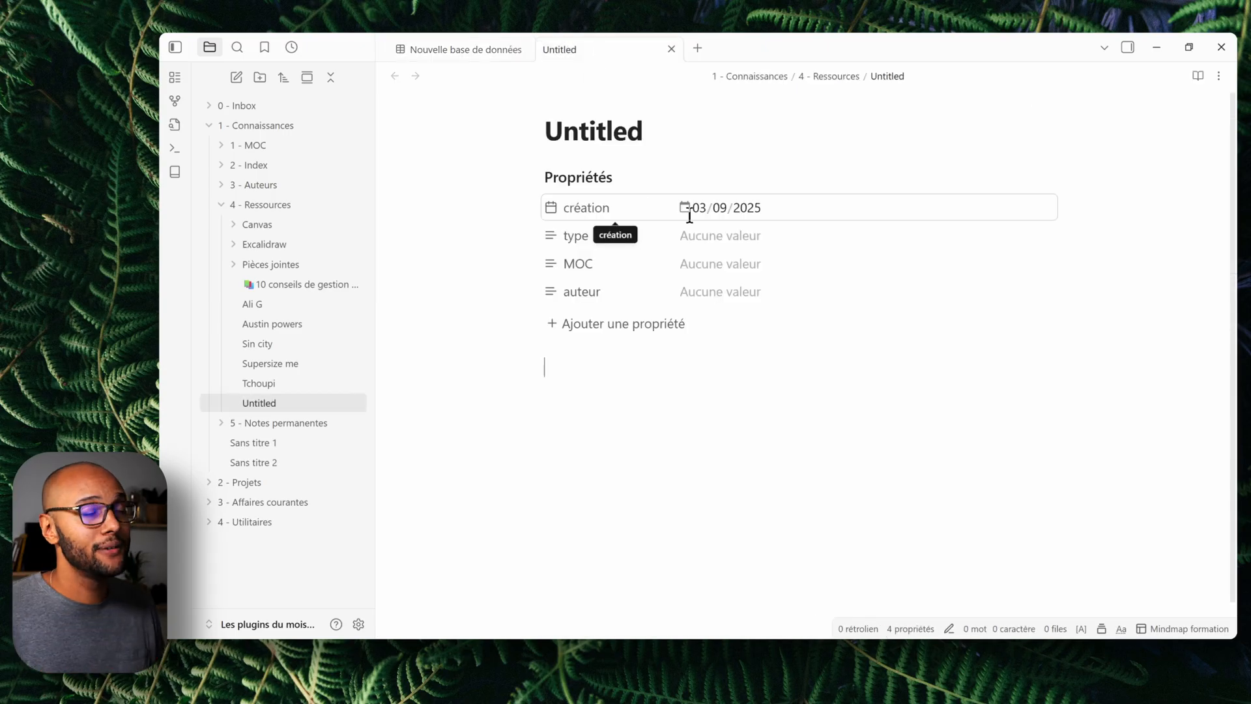
pyautogui.click(493, 45)
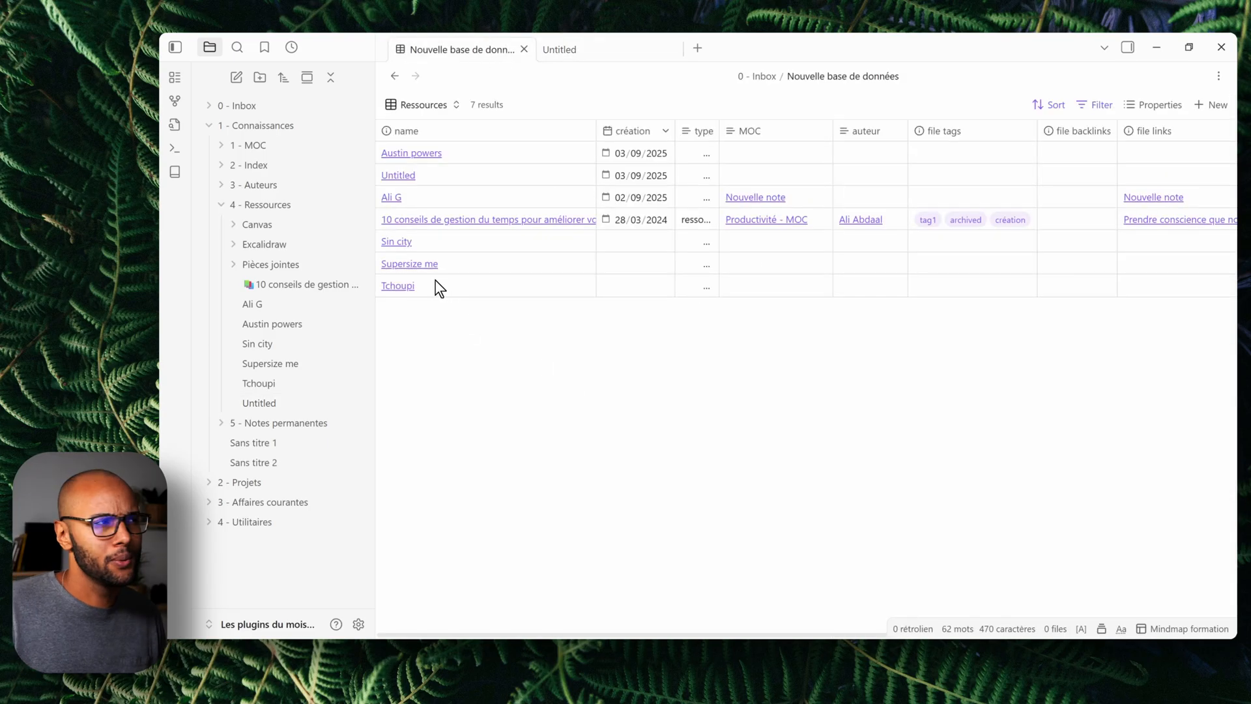
# Delete the "Untitled" note from the "Ressources" table
pyautogui.rightClick(395, 180)
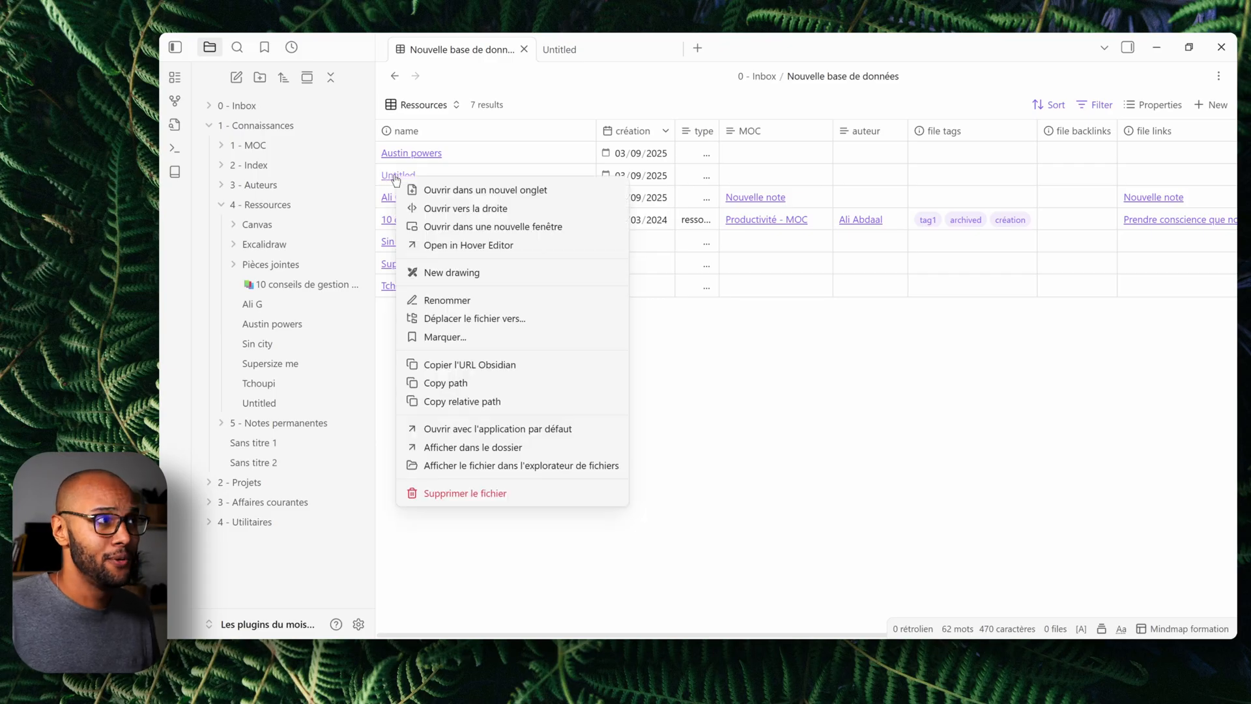
pyautogui.click(505, 494)
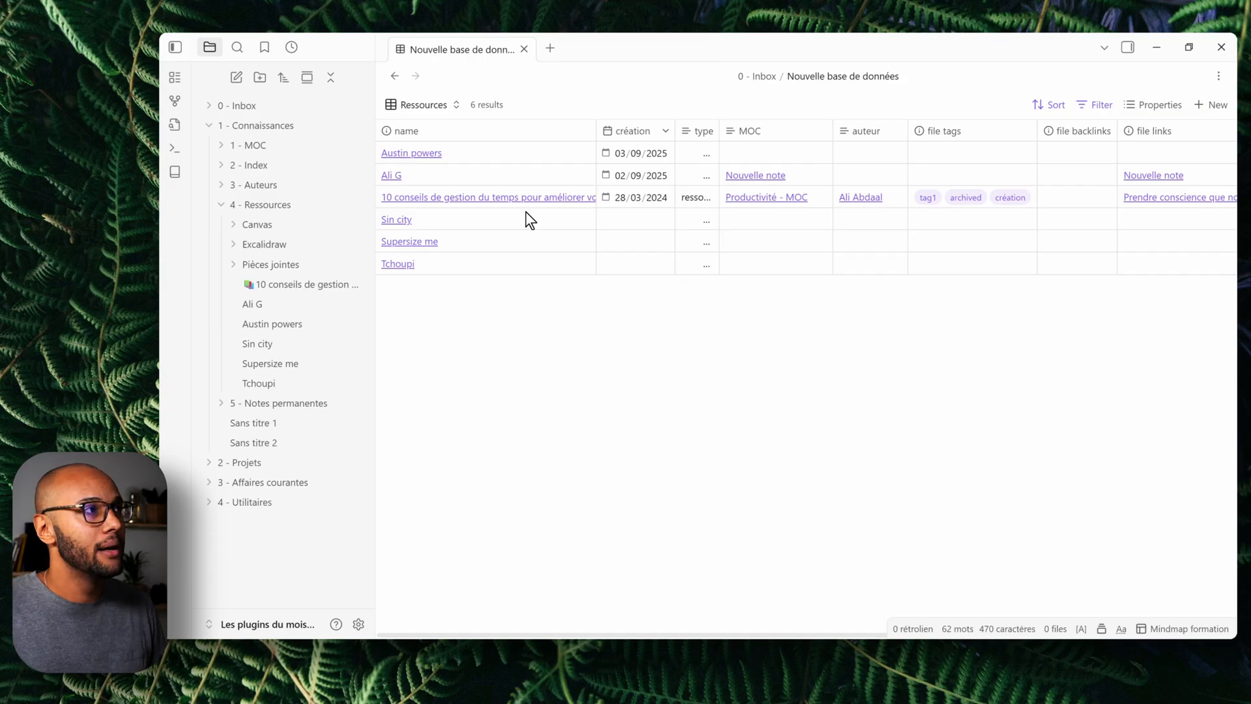
# Duplicate the "Notes permanentes" view of the base from its view configuration
pyautogui.click(456, 106)
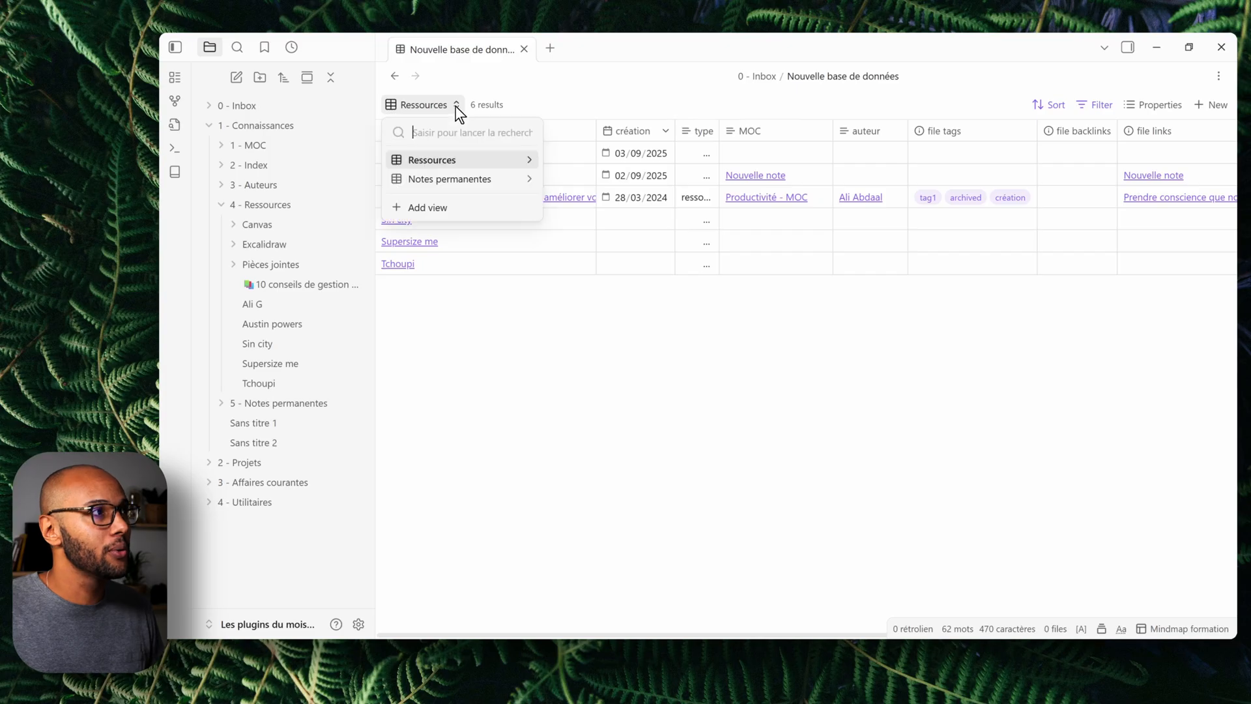
pyautogui.click(529, 178)
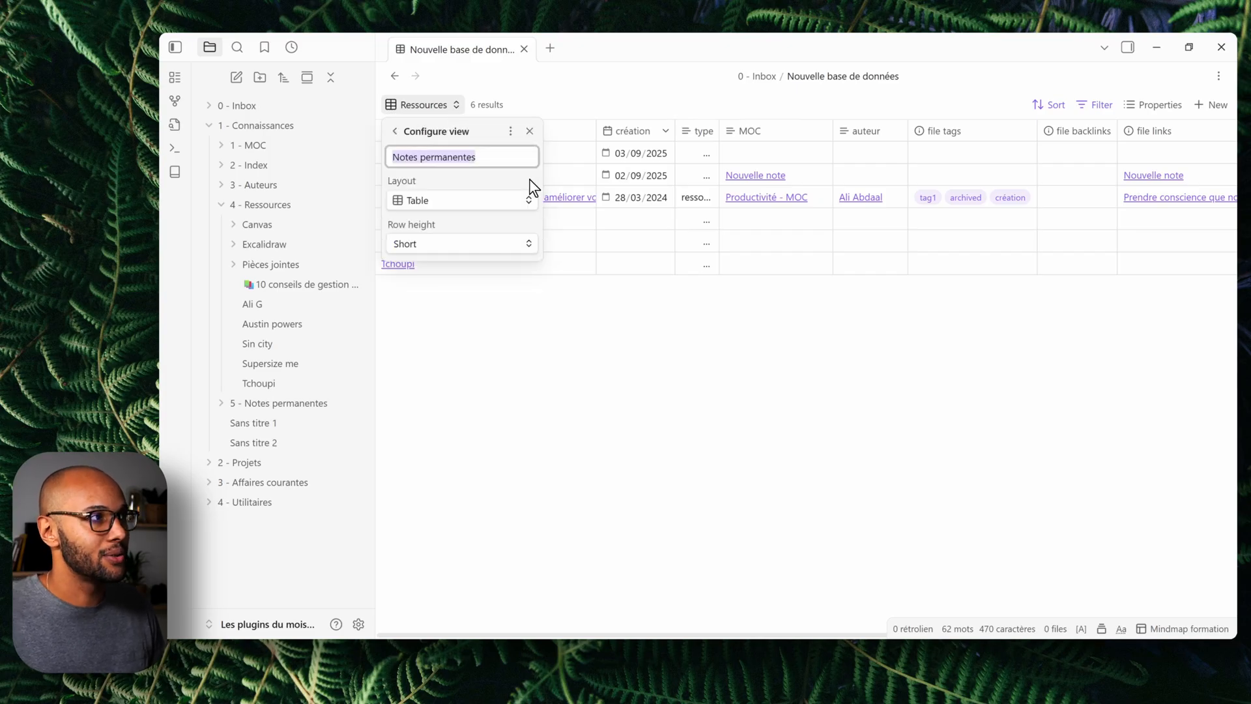
pyautogui.click(512, 131)
pyautogui.click(564, 145)
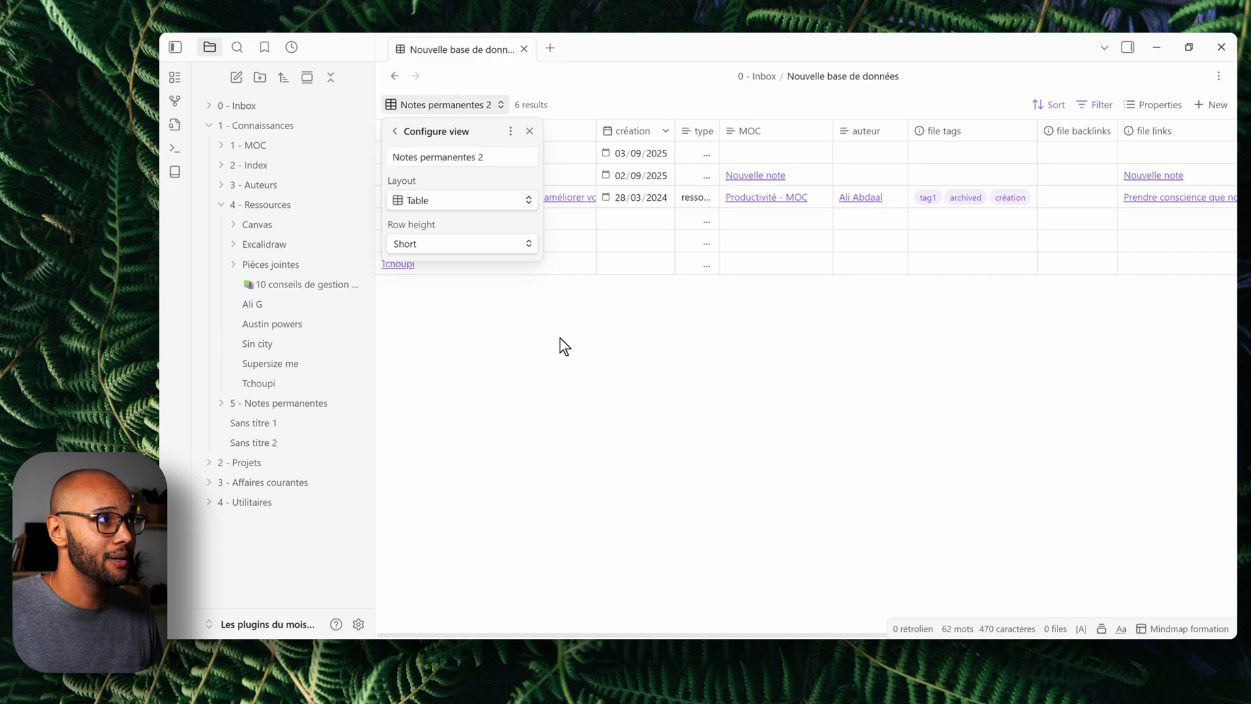
# Close the view configuration and rearrange the order of the views in the base's view list
pyautogui.click(559, 339)
pyautogui.click(456, 105)
pyautogui.moveTo(395, 174); pyautogui.dragTo(419, 202)
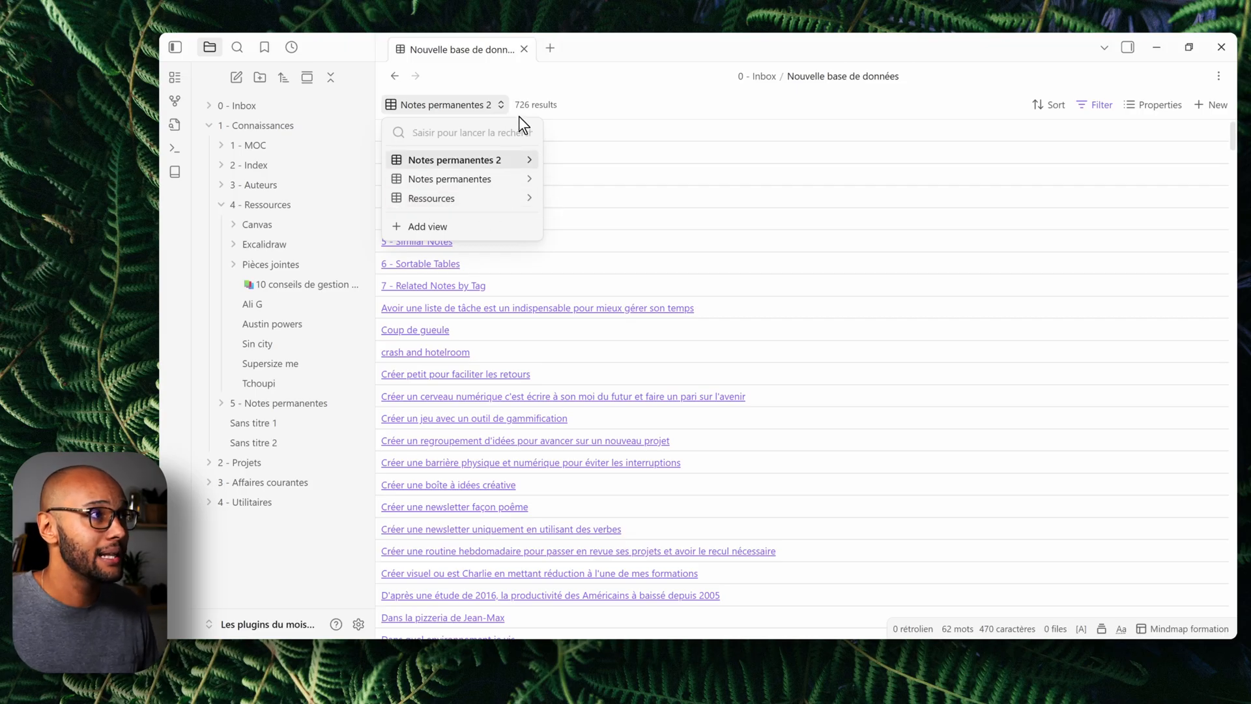
# Limit the number of results in the "Notes permanentes 2" view to 10
pyautogui.click(530, 104)
pyautogui.click(556, 149)
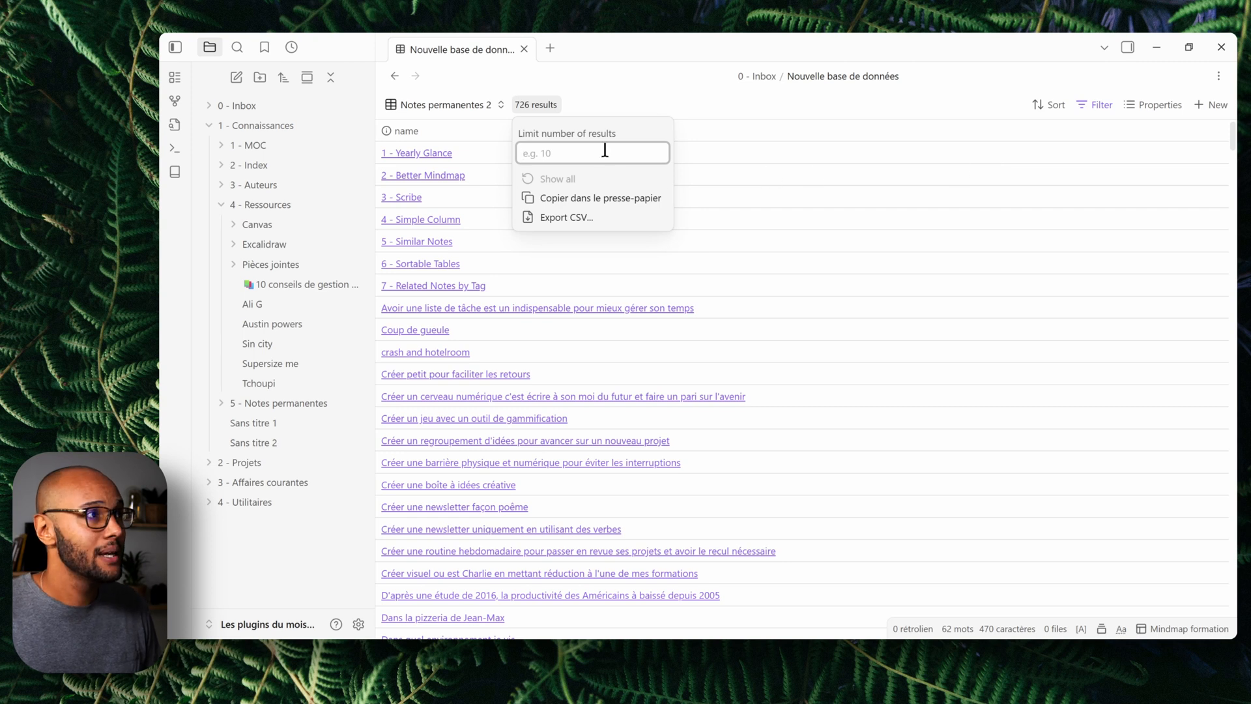
pyautogui.write('10')
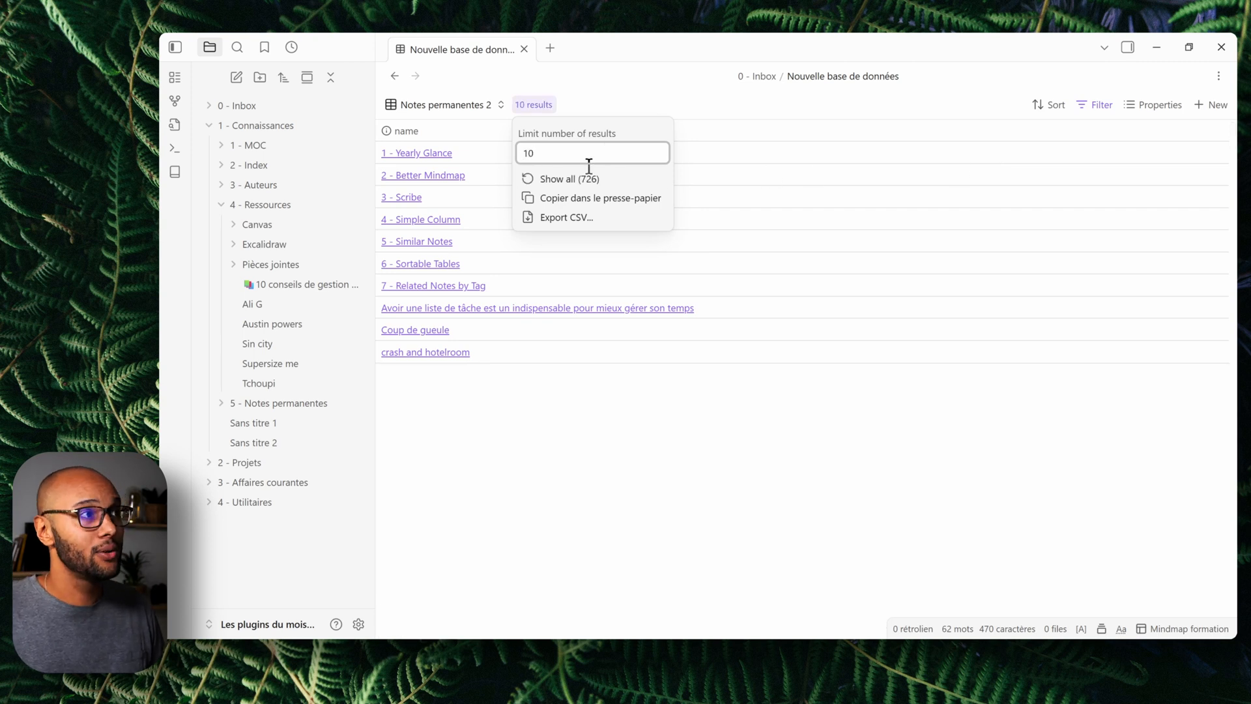
pyautogui.click(765, 475)
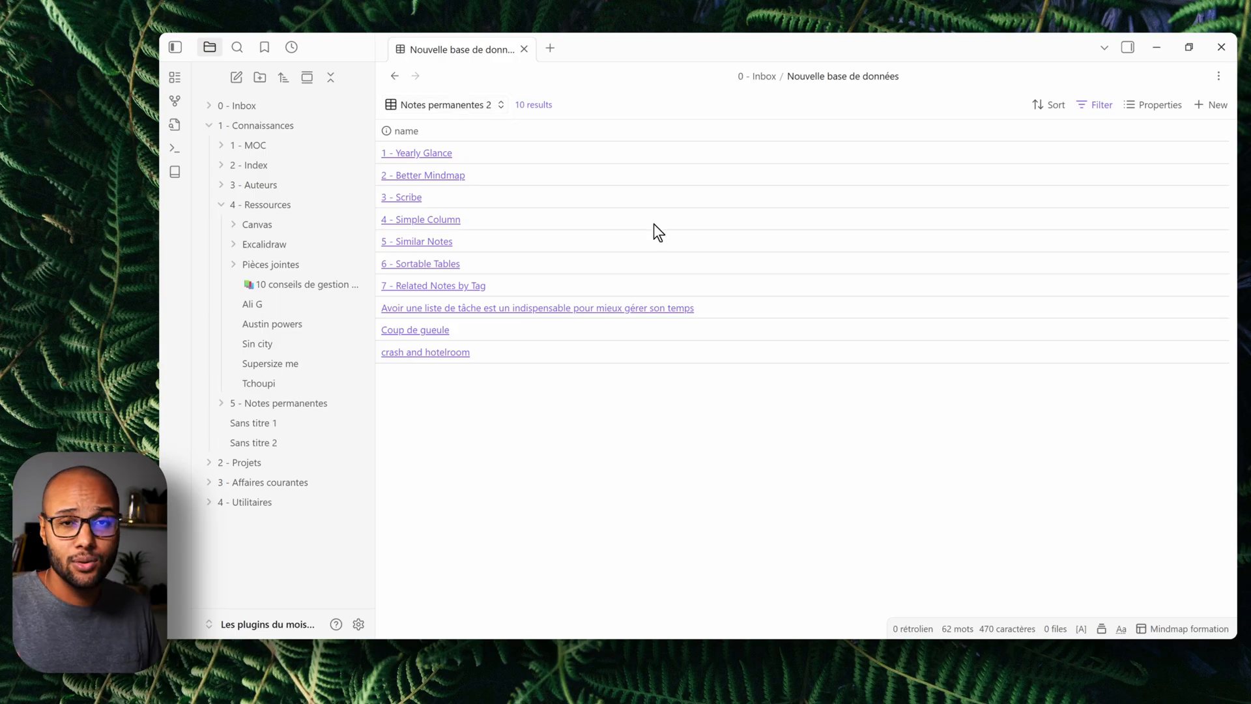
# Copy the results of "Notes permanentes 2" to the clipboard and paste them as a table into a new note
pyautogui.click(545, 102)
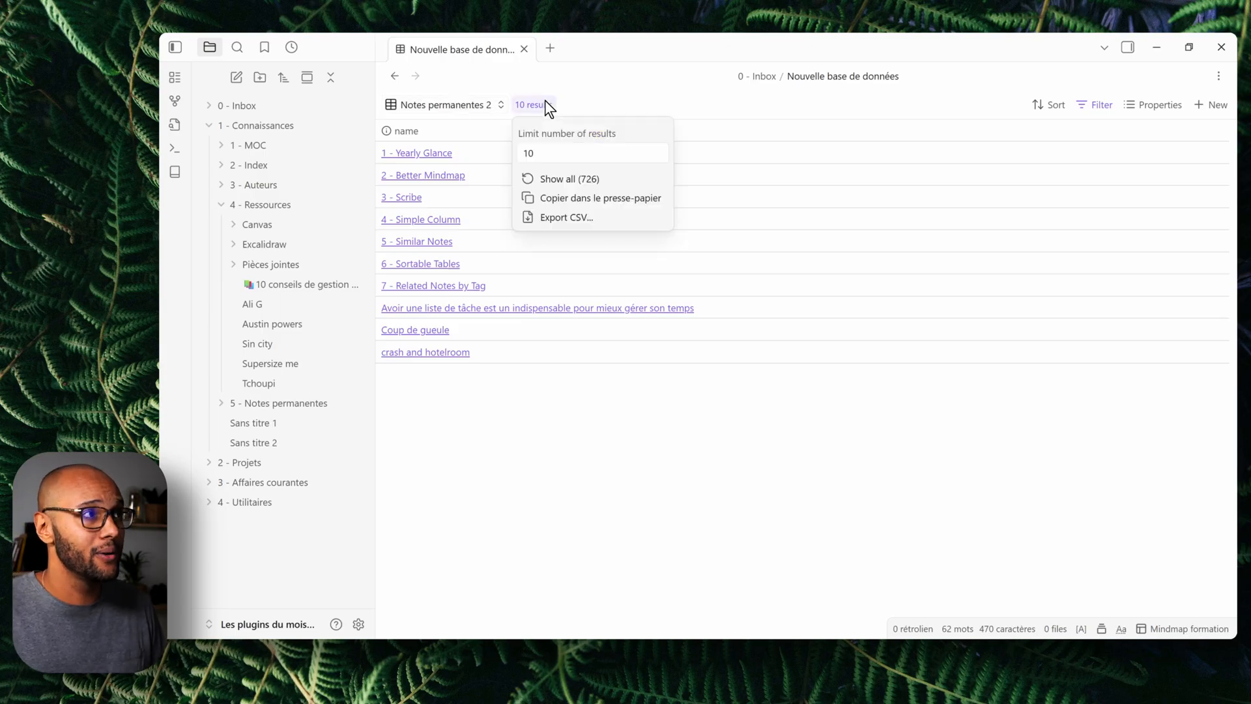
pyautogui.click(550, 202)
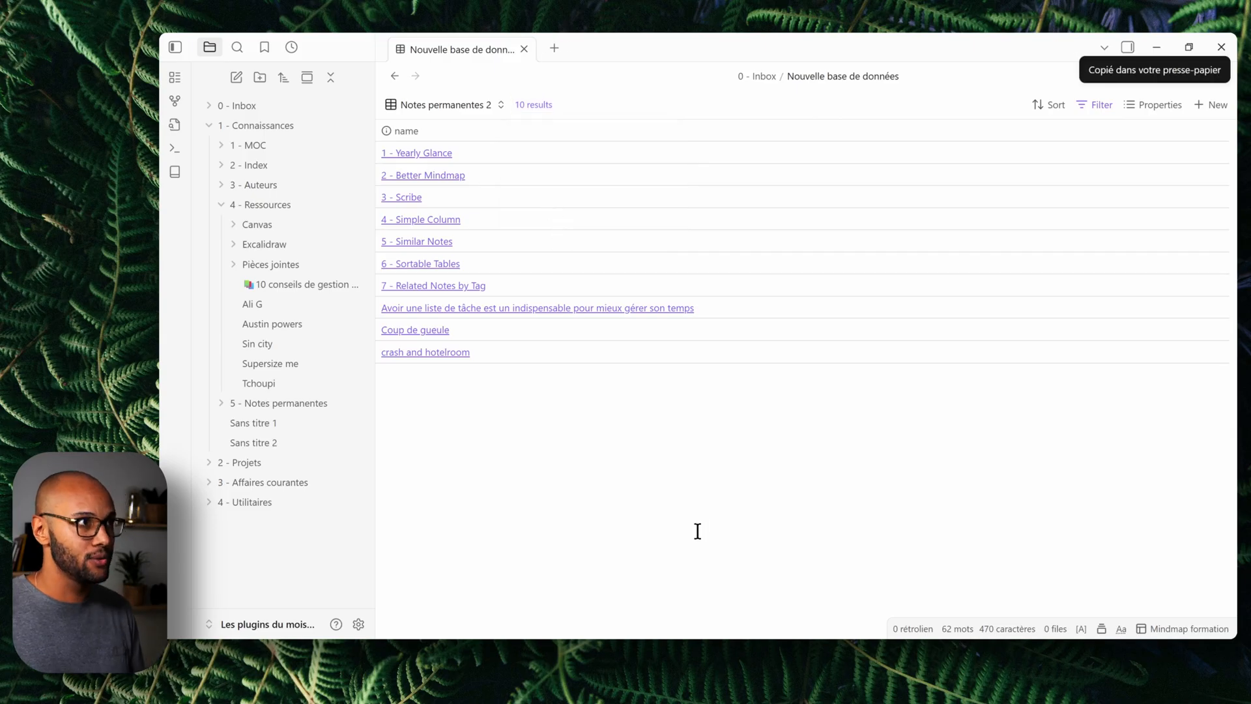
pyautogui.hotkey('ctrl', 'n')
pyautogui.write('name 1 - Yearly Glance 2 - Better Mindmap 3 - Scribe 4 - Simple Column 5 - Similar Notes 6 - Sortable Tables 7 - Related Notes by Tag Avoir une liste de tâche est un indispensable pour mieux gérer son temps Coup de gueule crash and hotelroom')
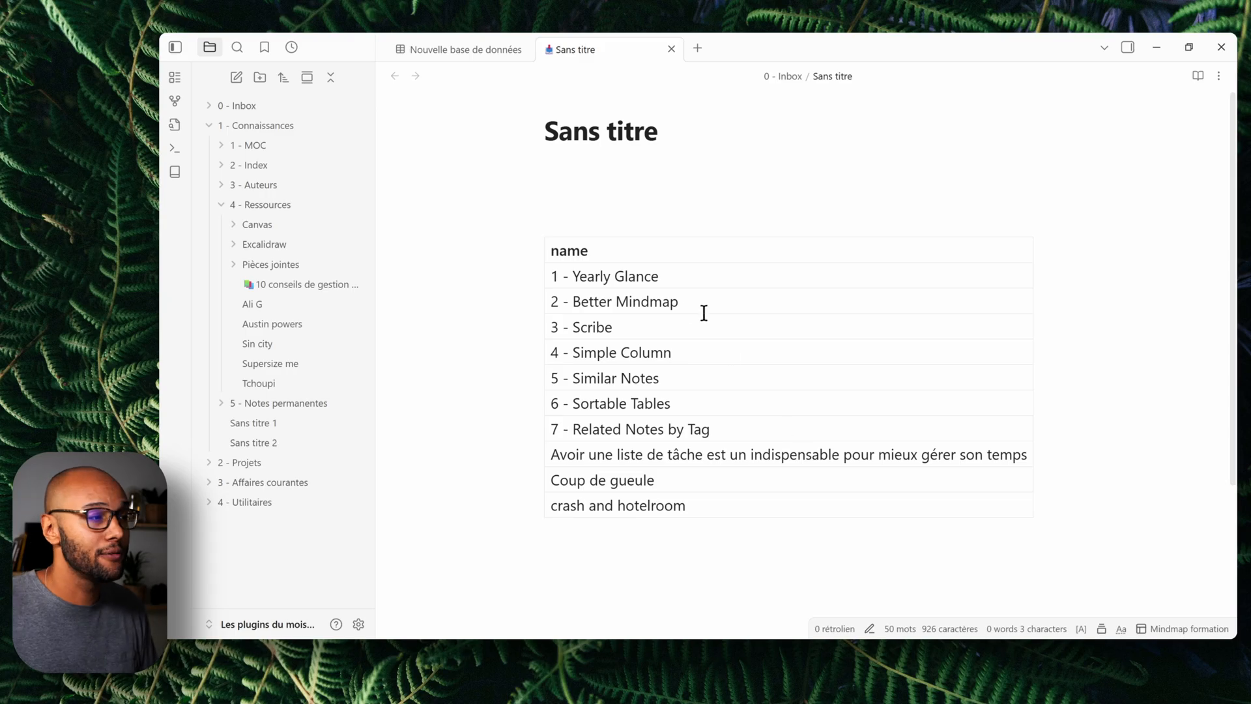
pyautogui.moveTo(552, 277); pyautogui.dragTo(843, 272)
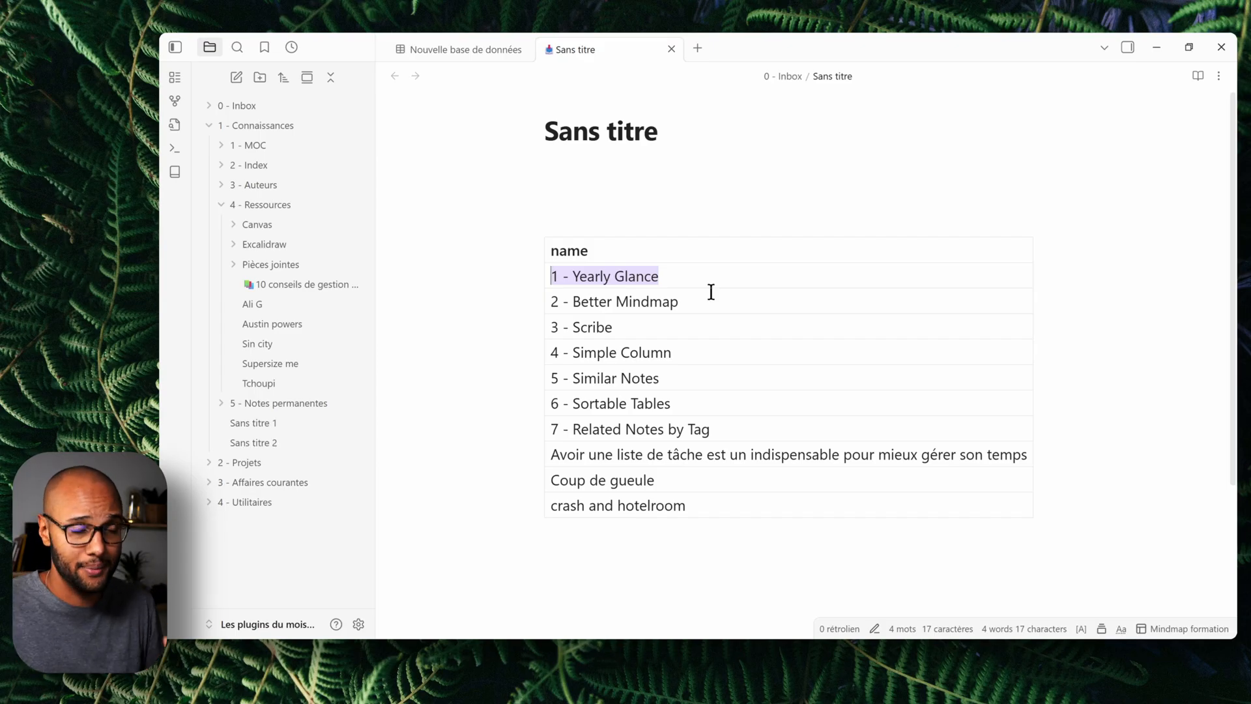
# Export the base's "Ressources" view as Ressources.csv to the Bureau folder
pyautogui.click(443, 46)
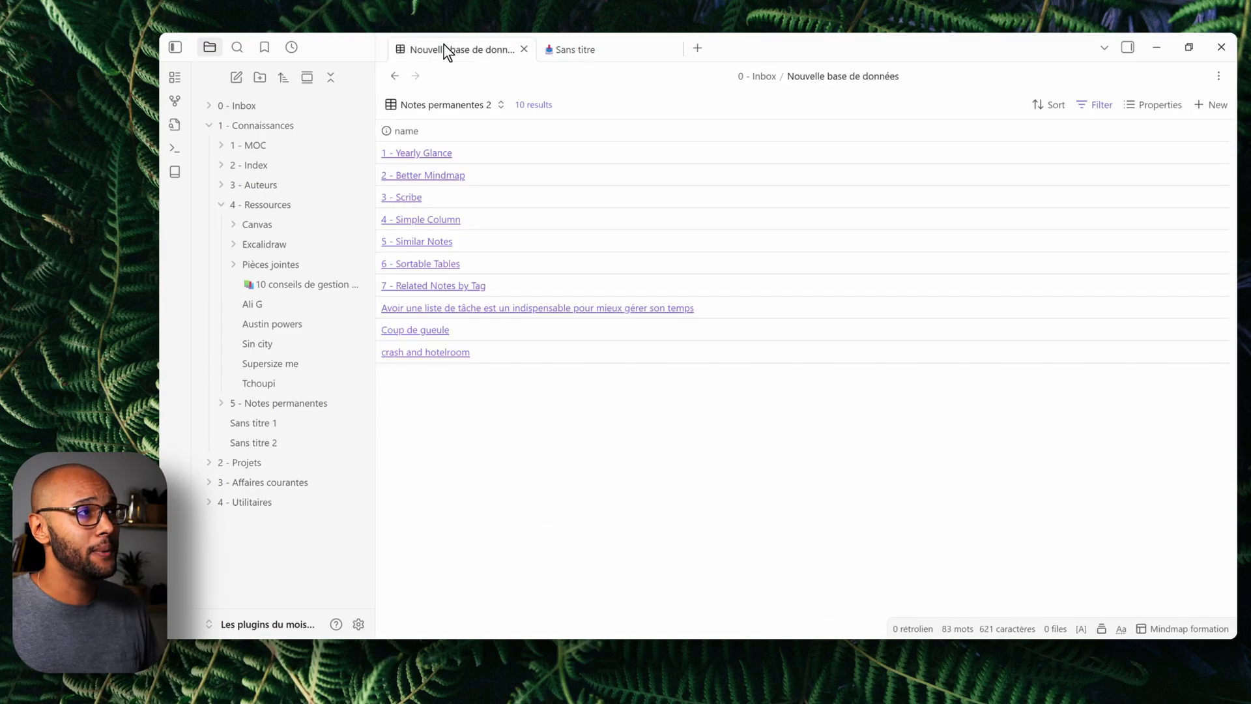
pyautogui.click(447, 101)
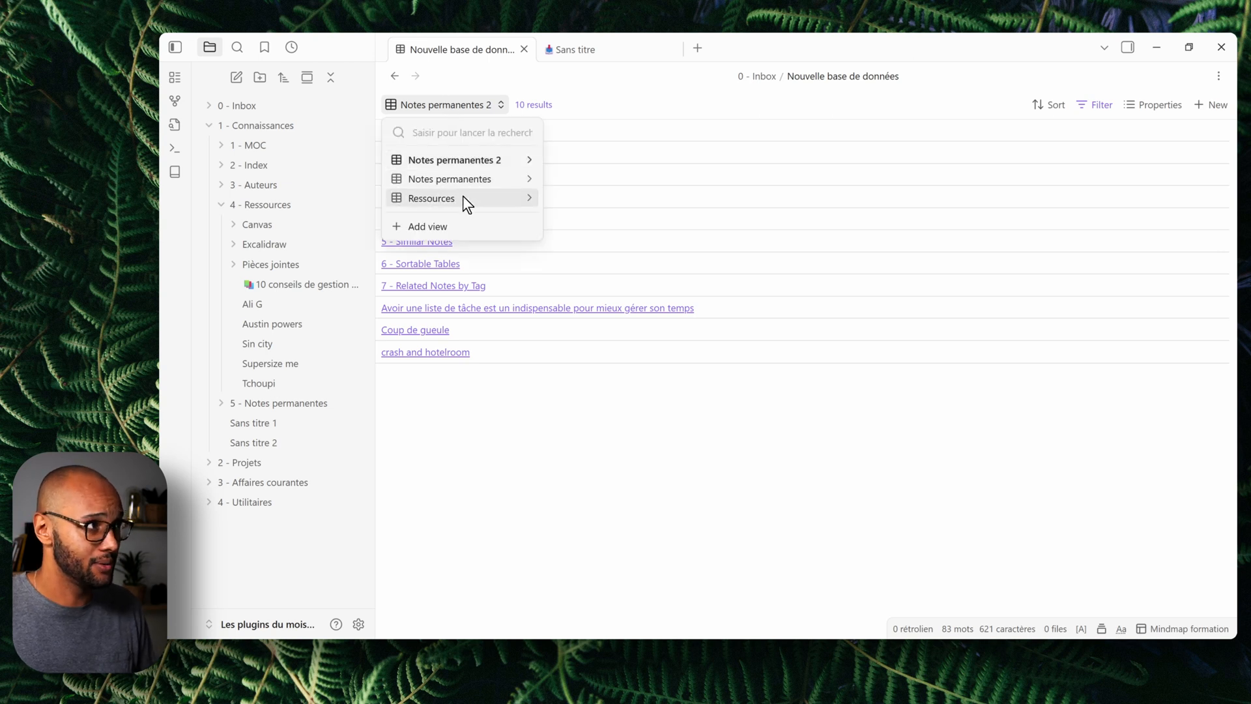
pyautogui.click(463, 196)
pyautogui.click(480, 104)
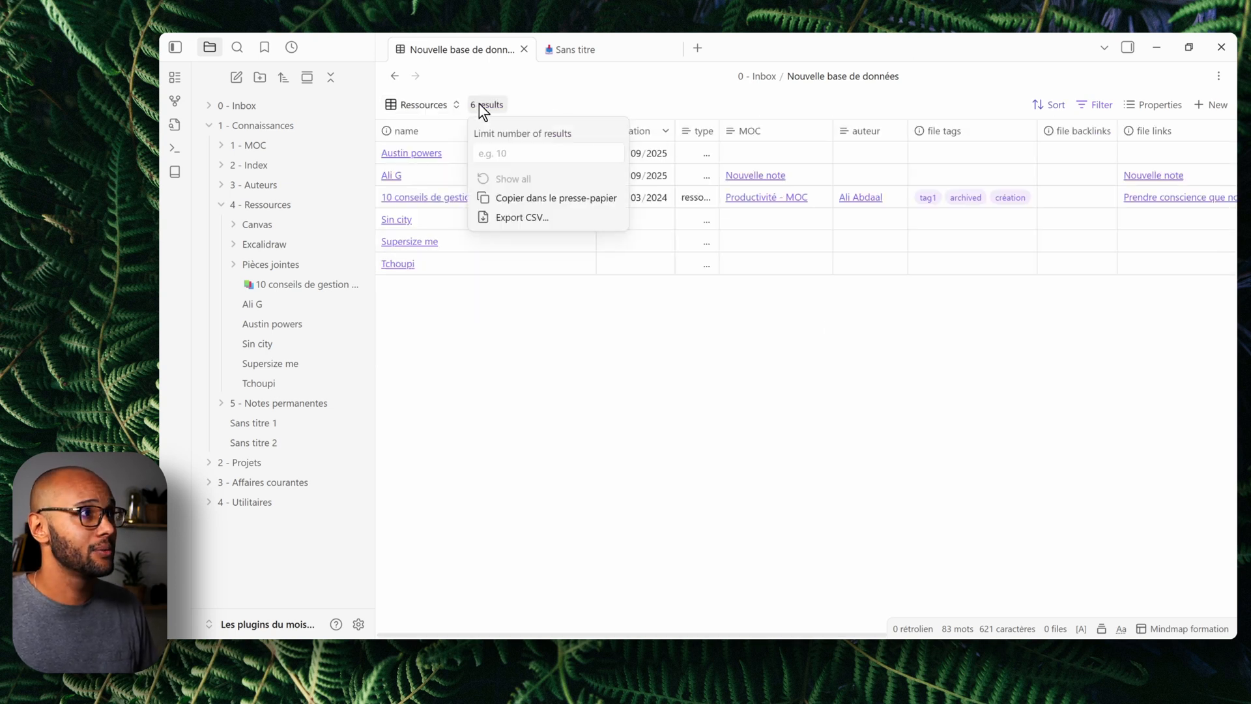
pyautogui.click(533, 216)
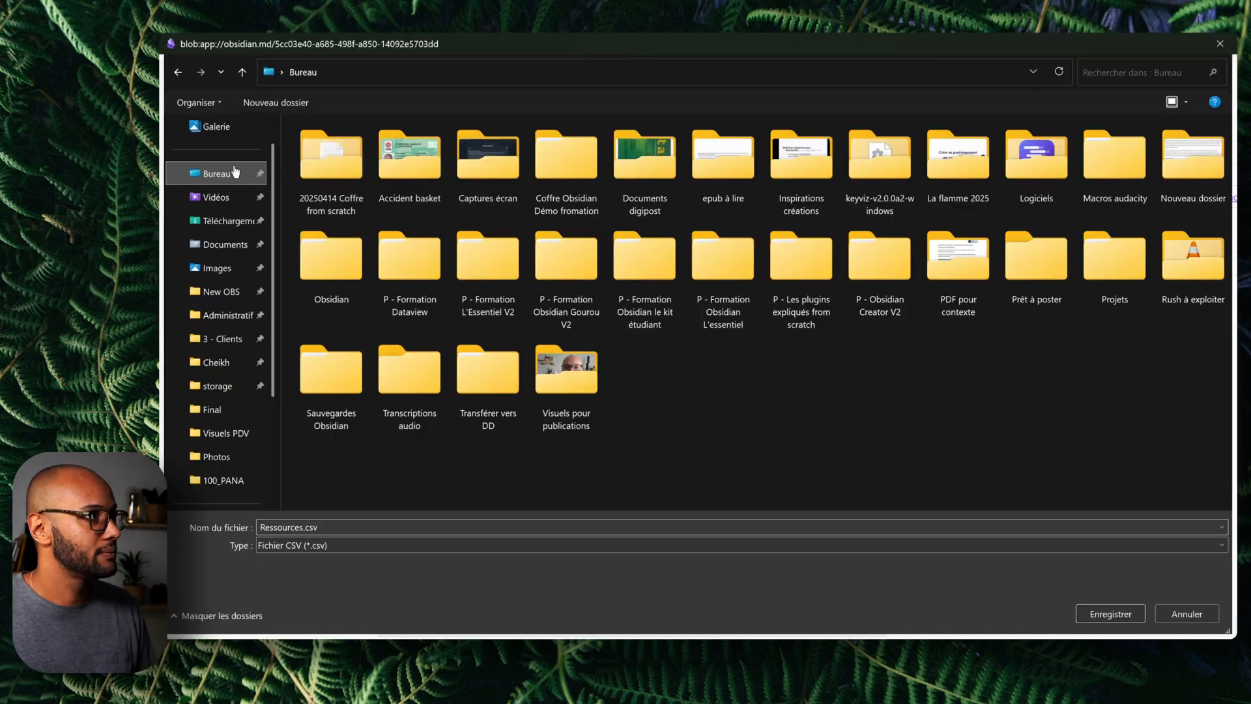
pyautogui.click(1111, 614)
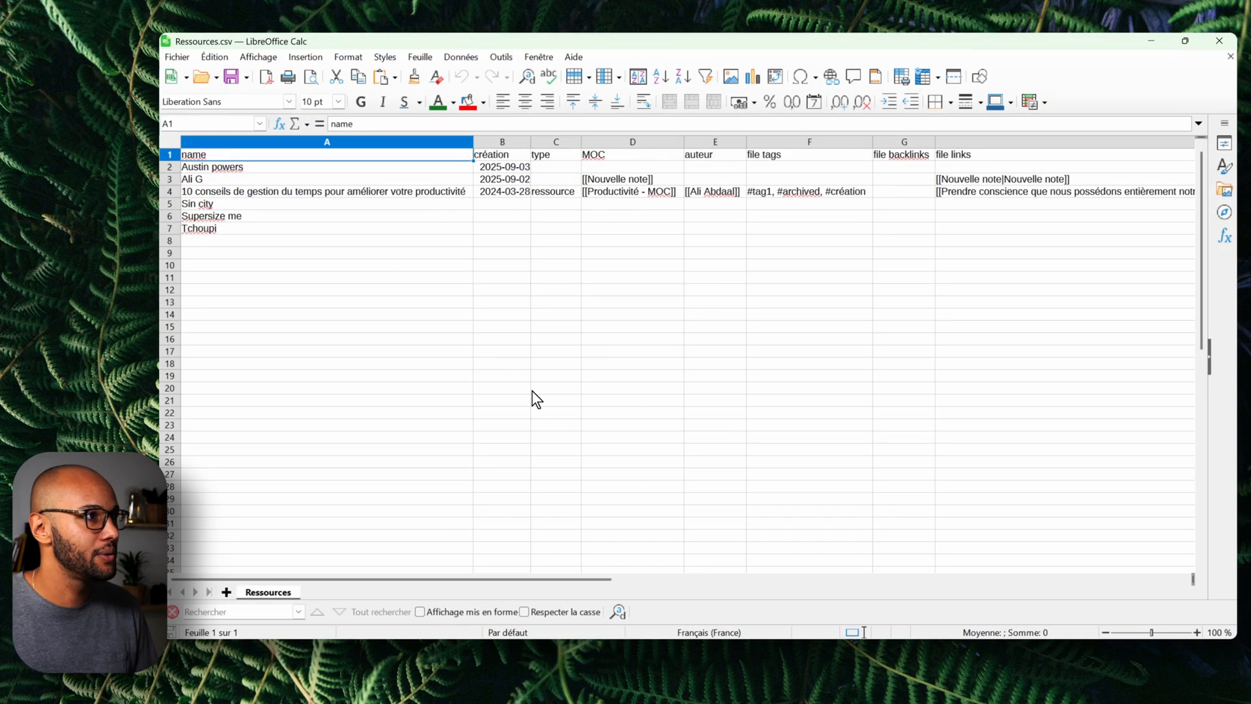
# Examine the names and MOC links in Ressources.csv in LibreOffice Calc, and close the file
pyautogui.moveTo(409, 577); pyautogui.dragTo(352, 530)
pyautogui.click(333, 217)
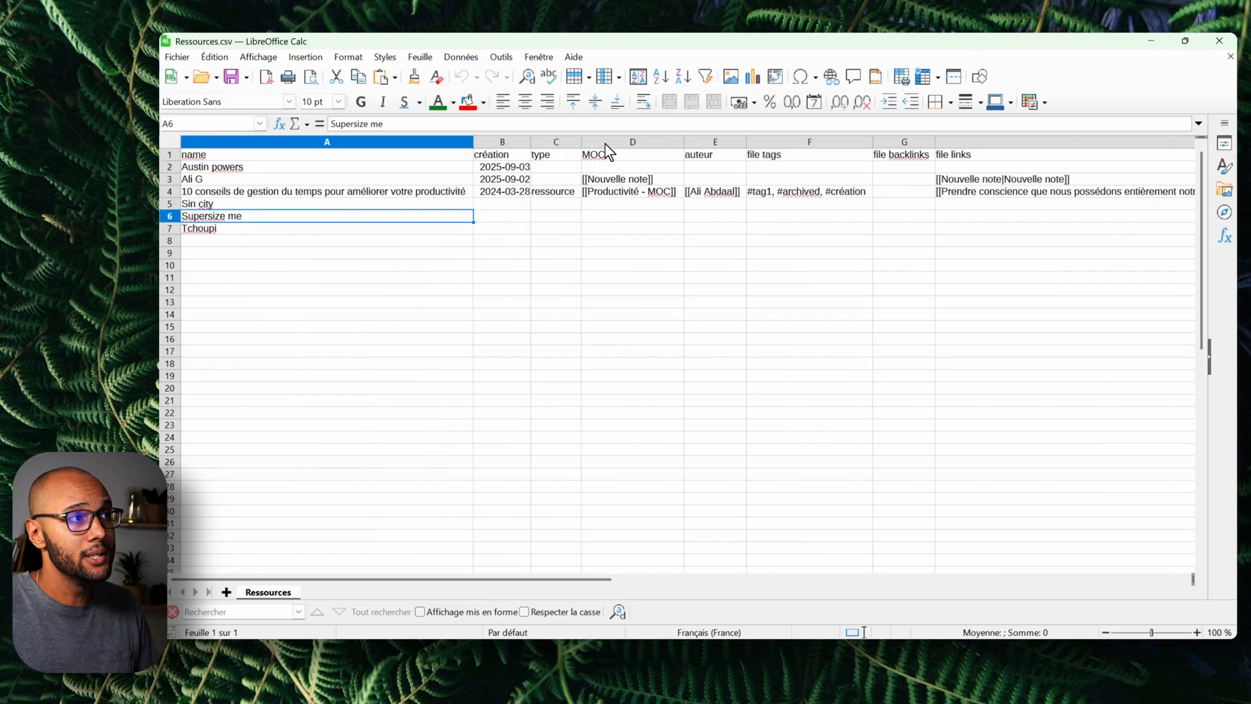
pyautogui.click(622, 178)
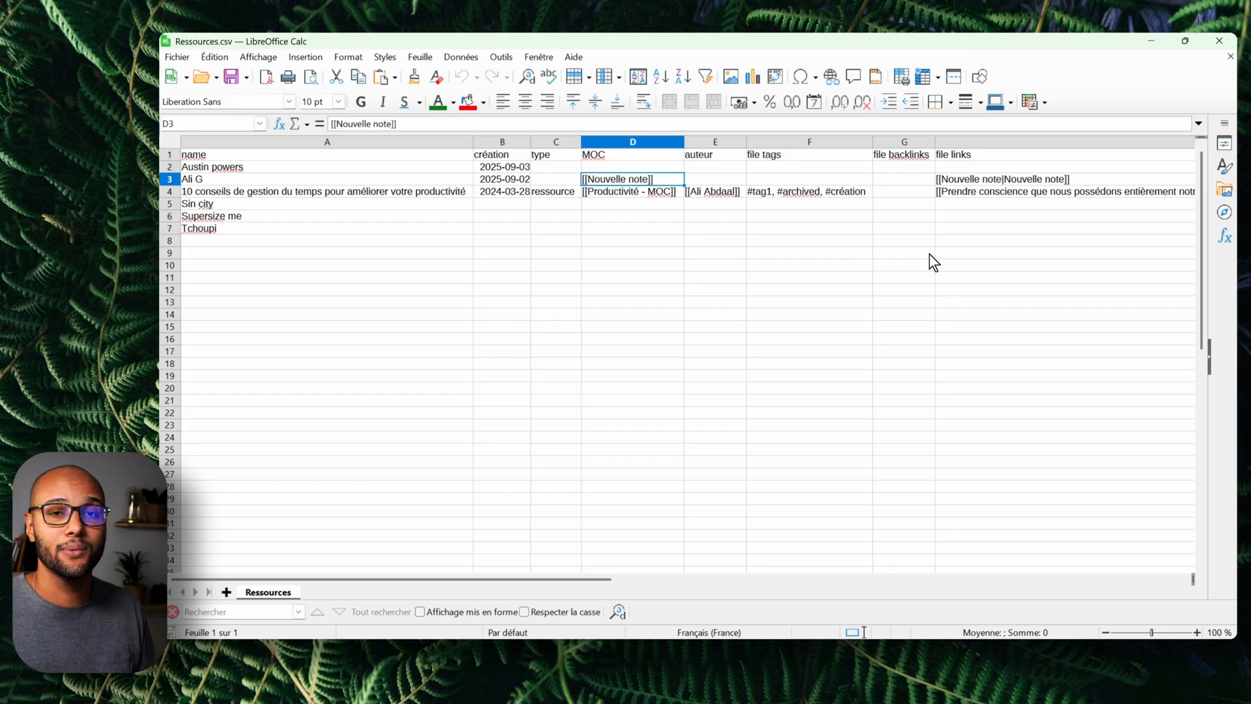
pyautogui.click(1224, 40)
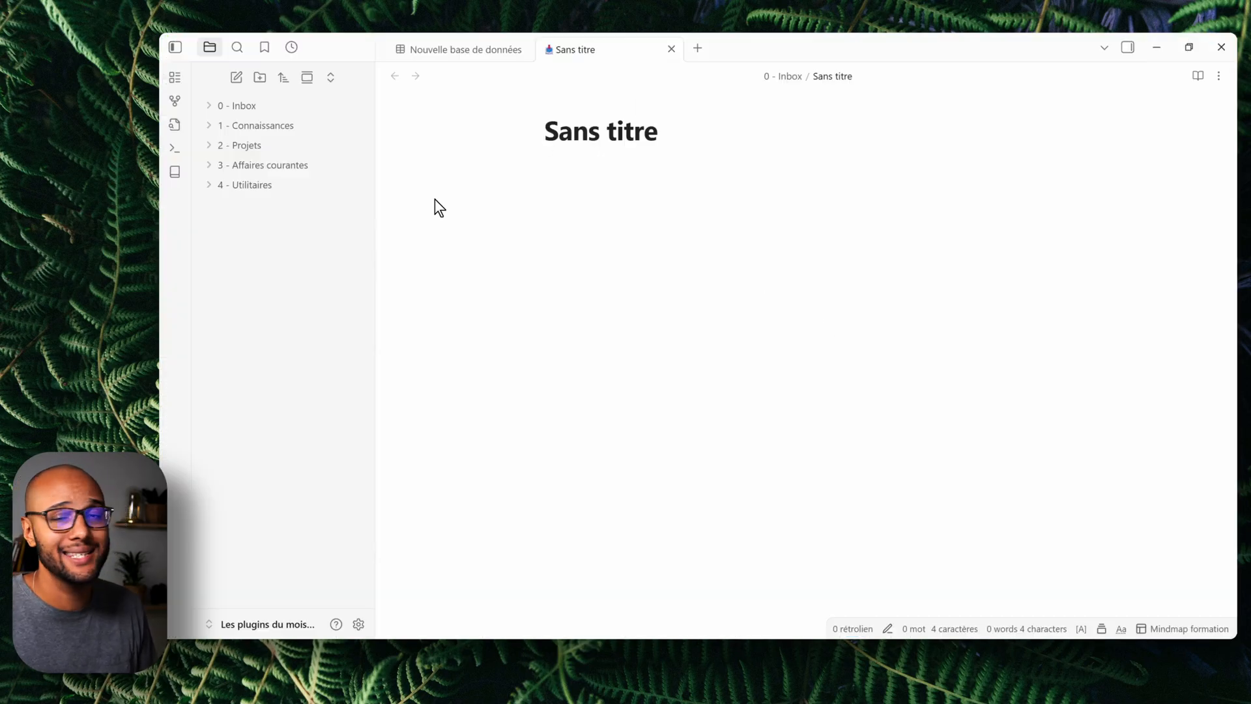
# Embed "Nouvelle base de données.base" from the 0 - Inbox folder in the "Sans titre" note, showing its "Ressources" view
pyautogui.click(266, 109)
pyautogui.moveTo(281, 163); pyautogui.dragTo(792, 359)
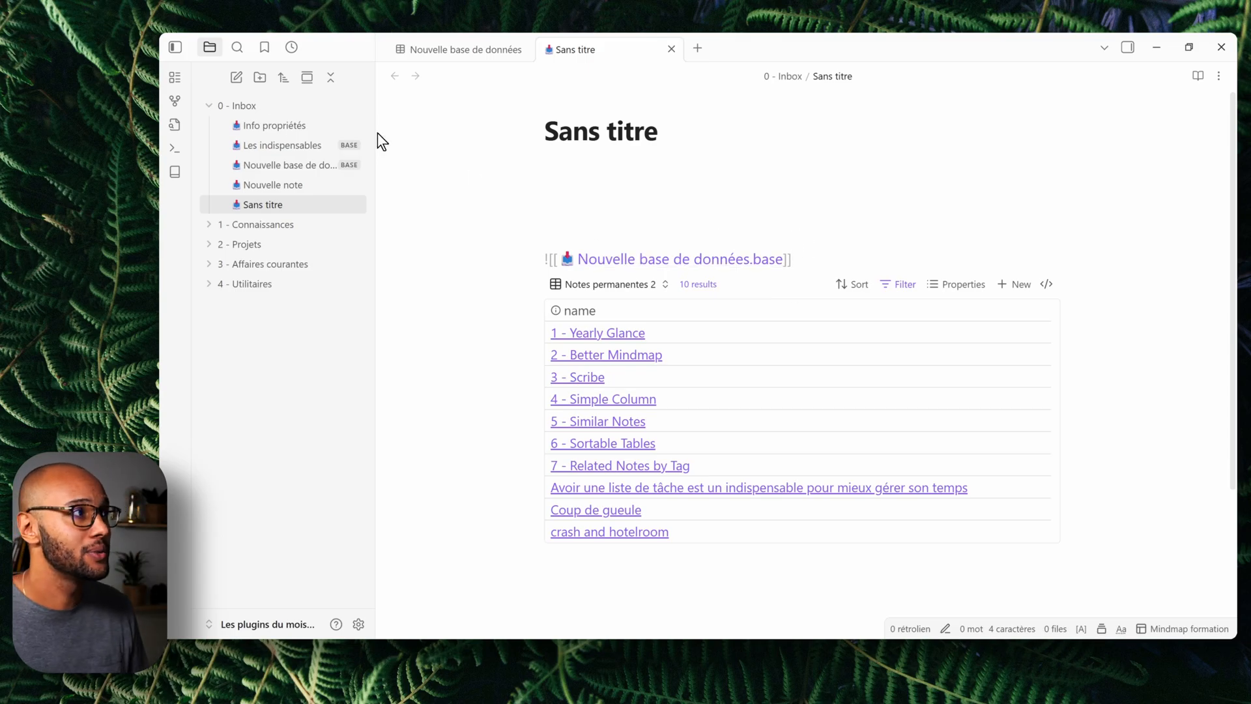
pyautogui.click(601, 282)
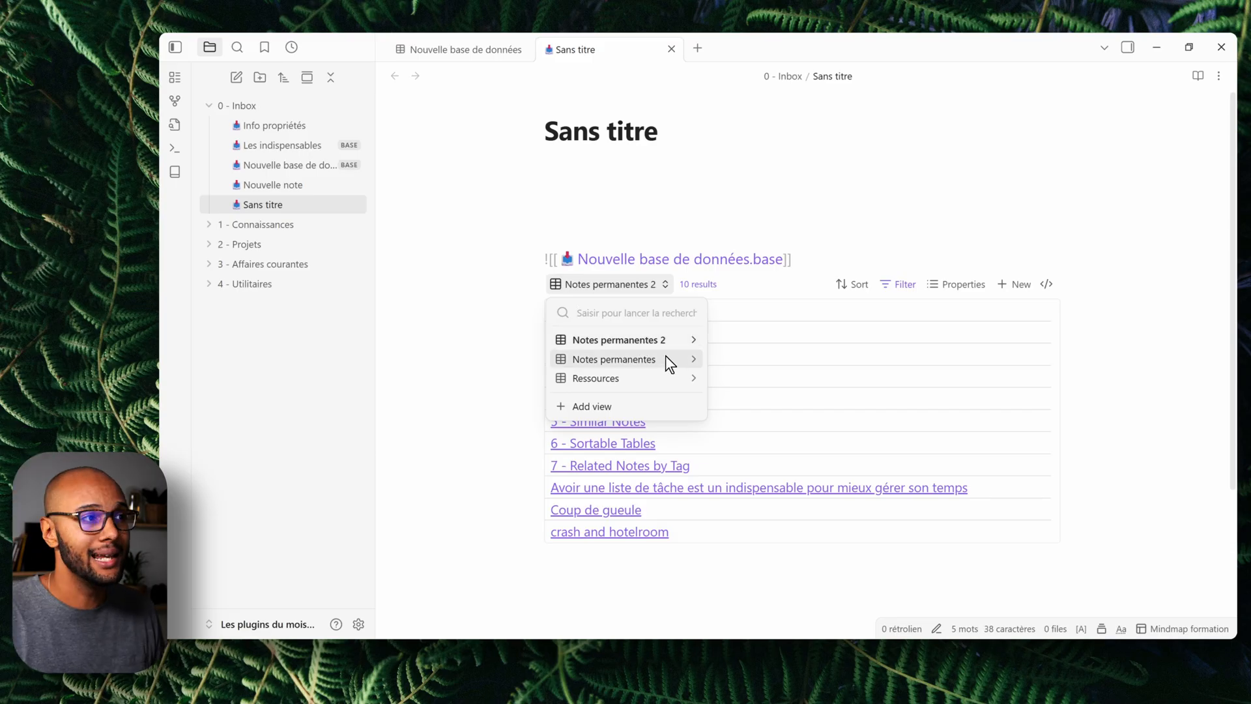
pyautogui.click(813, 264)
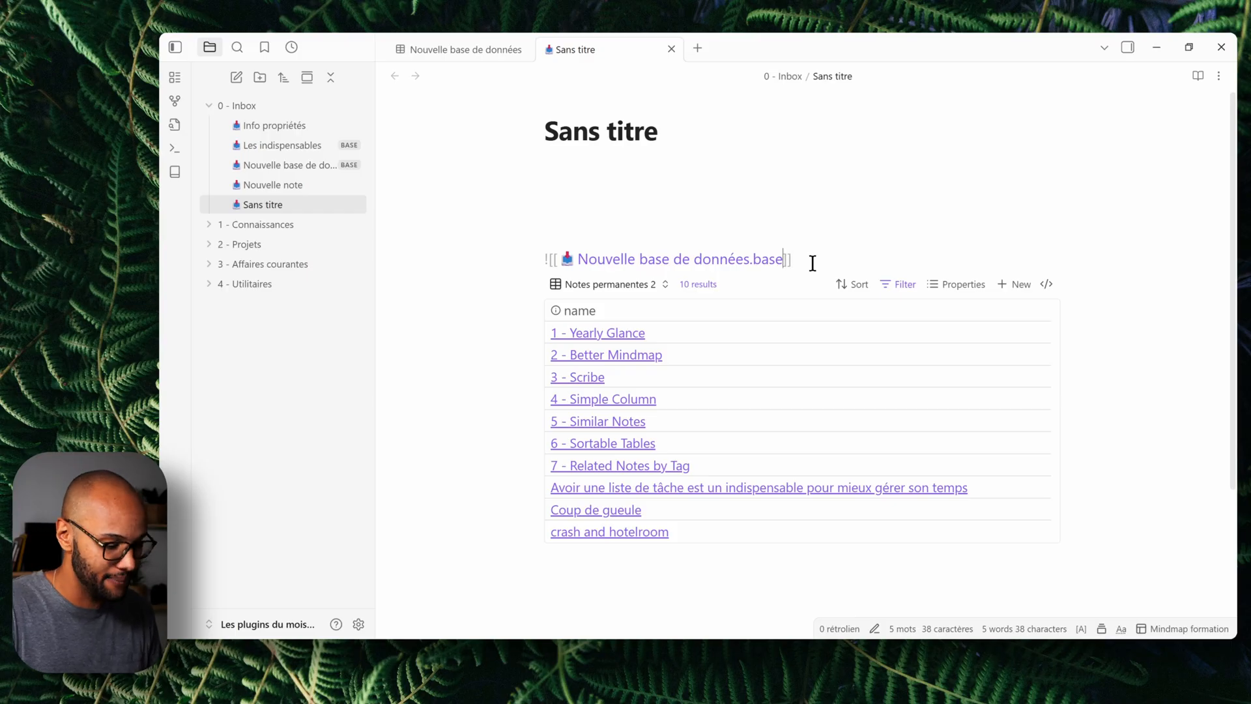
pyautogui.write('#')
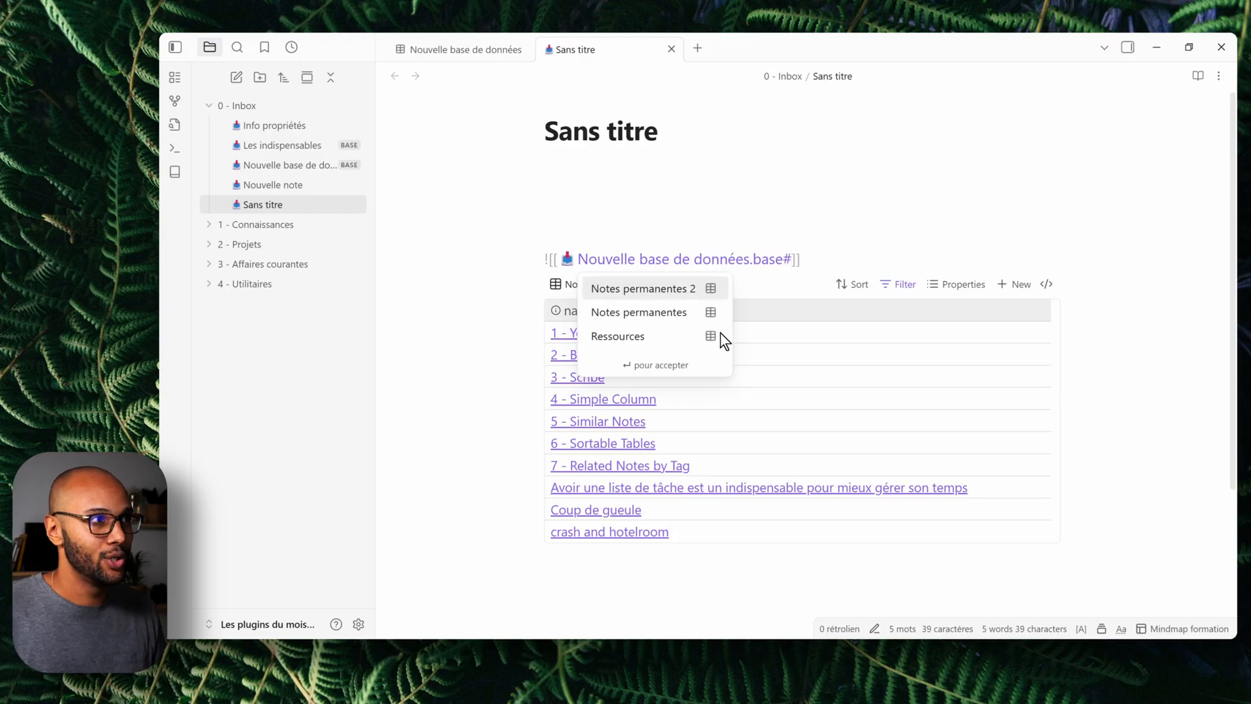
pyautogui.click(669, 339)
# Add a level-two heading "Ressources" above the embedded base, followed by a line break
pyautogui.click(791, 232)
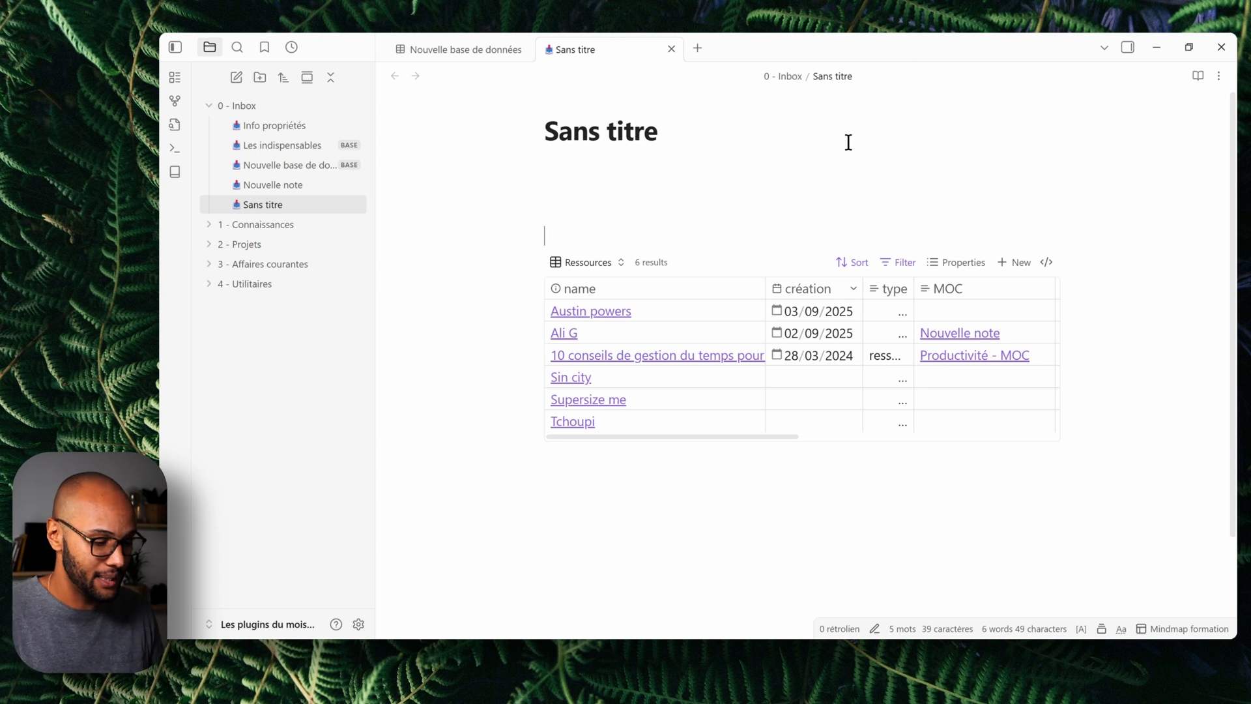
pyautogui.write('## Resso')
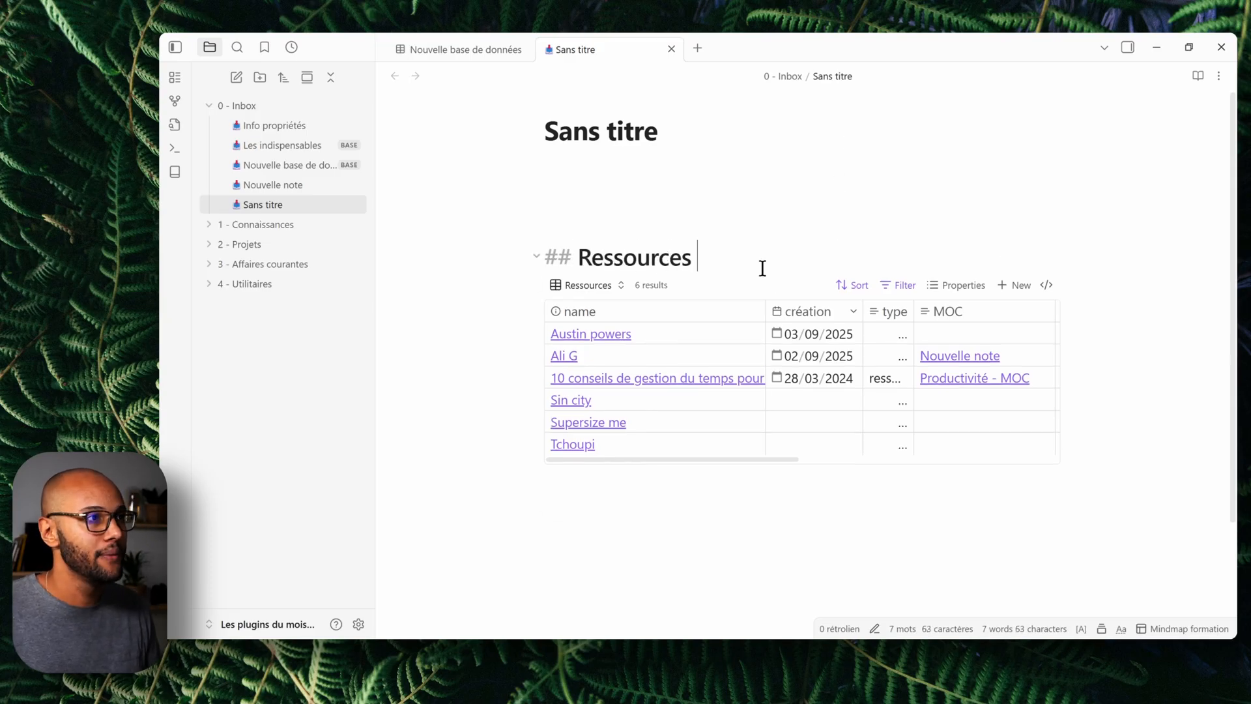
pyautogui.write('urces')
pyautogui.press('Return')
# Copy the "Ressources" heading with its embedded base and paste the copy below the original
pyautogui.moveTo(990, 524); pyautogui.dragTo(528, 233)
pyautogui.hotkey('ctrl', 'c')
pyautogui.click(769, 550)
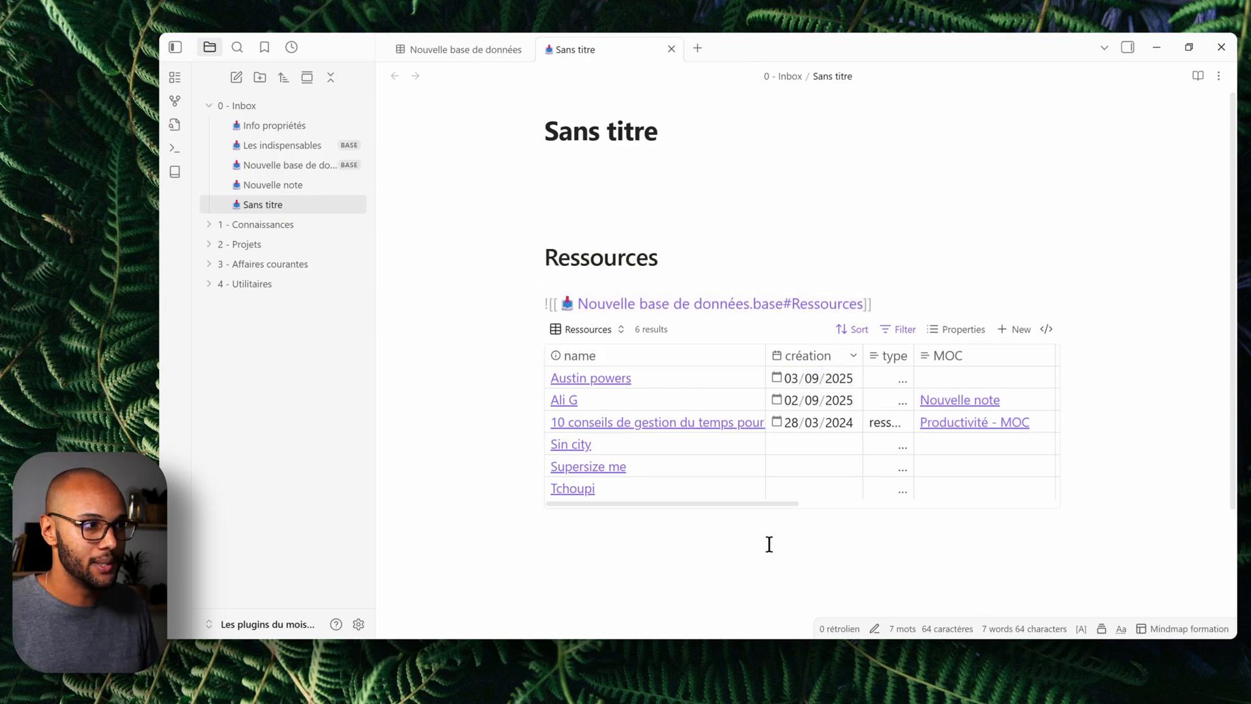
pyautogui.press('Return')
pyautogui.hotkey('ctrl', 'v')
pyautogui.scroll(-2, 651, 482)
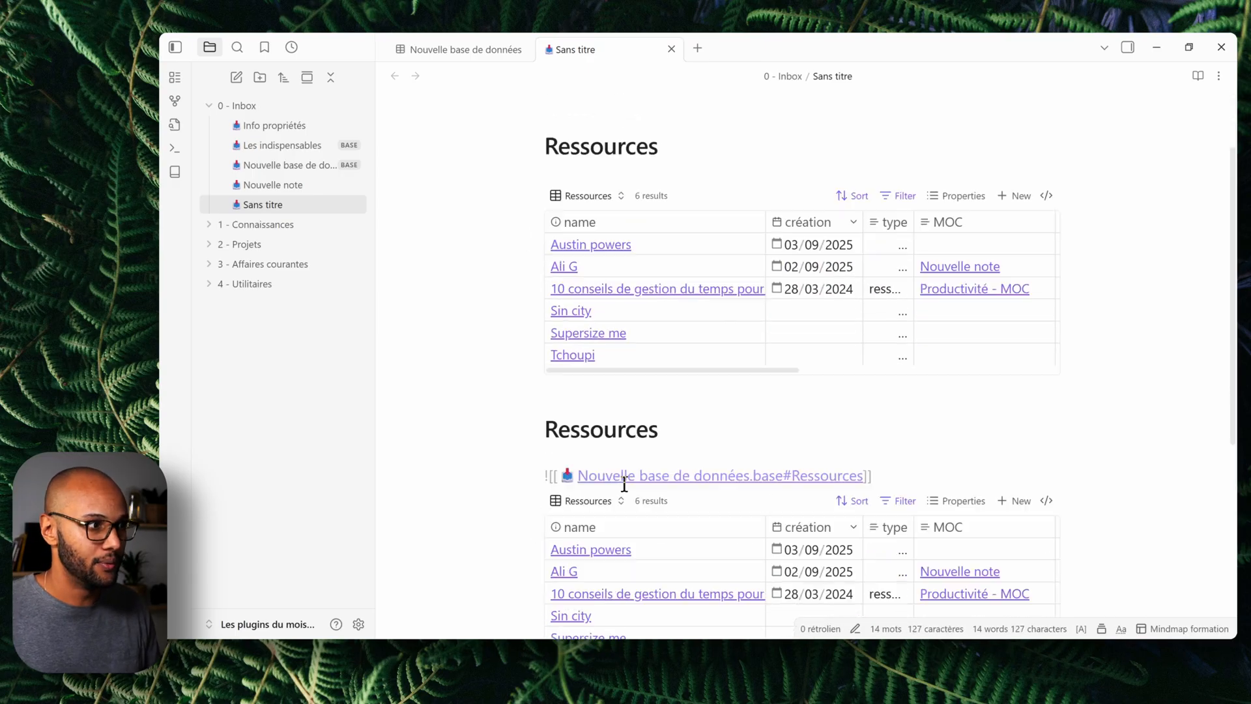
# Change the heading of the pasted section to "Notes permanentes"
pyautogui.click(649, 443)
pyautogui.doubleClick(647, 444)
pyautogui.write('NOt')
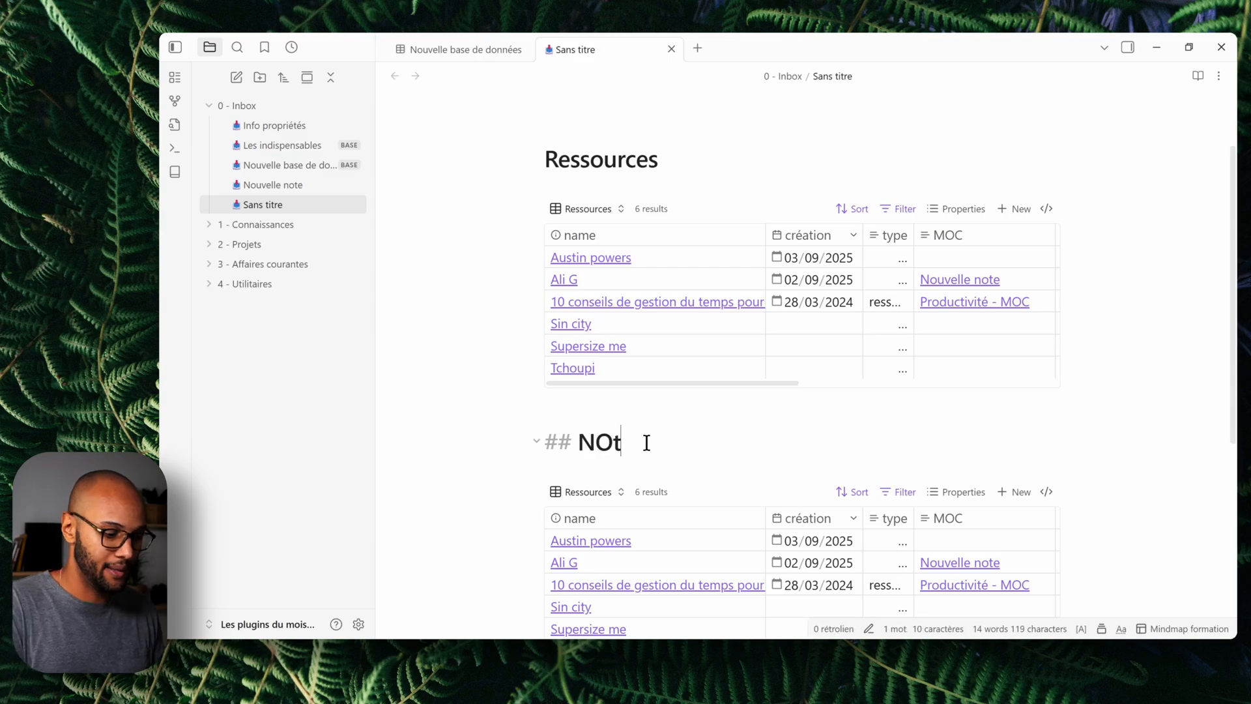
pyautogui.write('es permanentes')
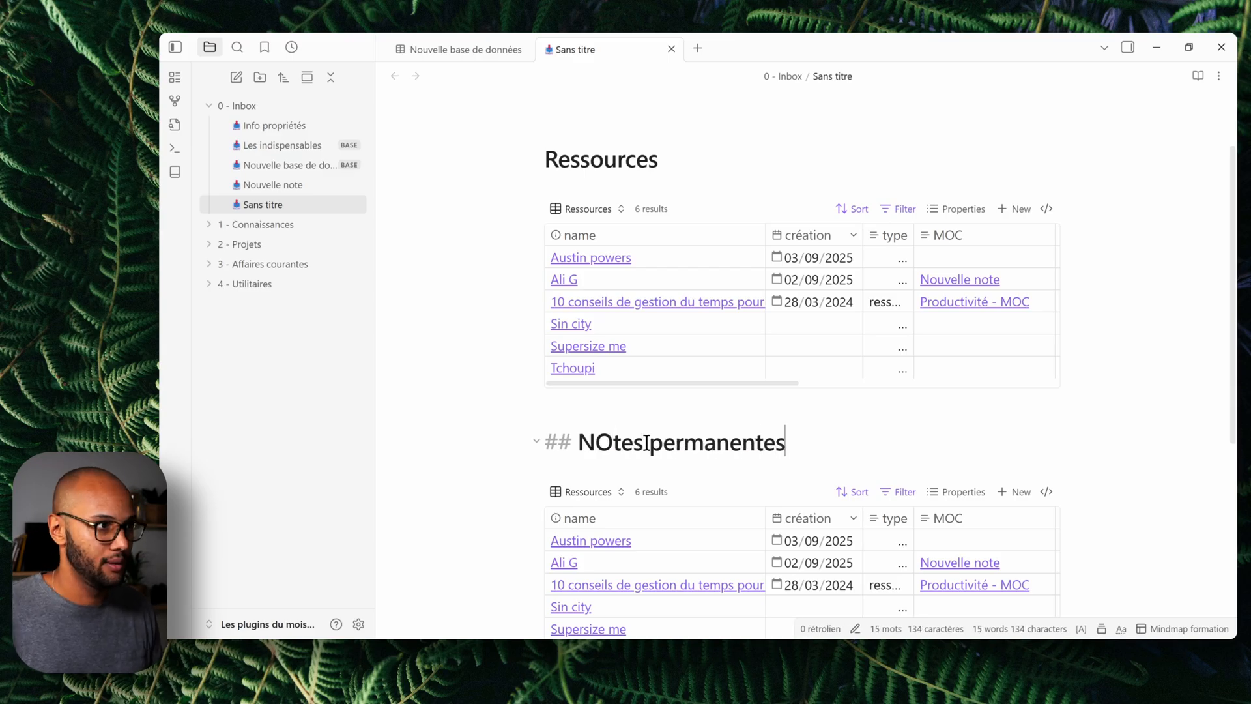
pyautogui.moveTo(608, 432); pyautogui.dragTo(599, 435)
pyautogui.write('o')
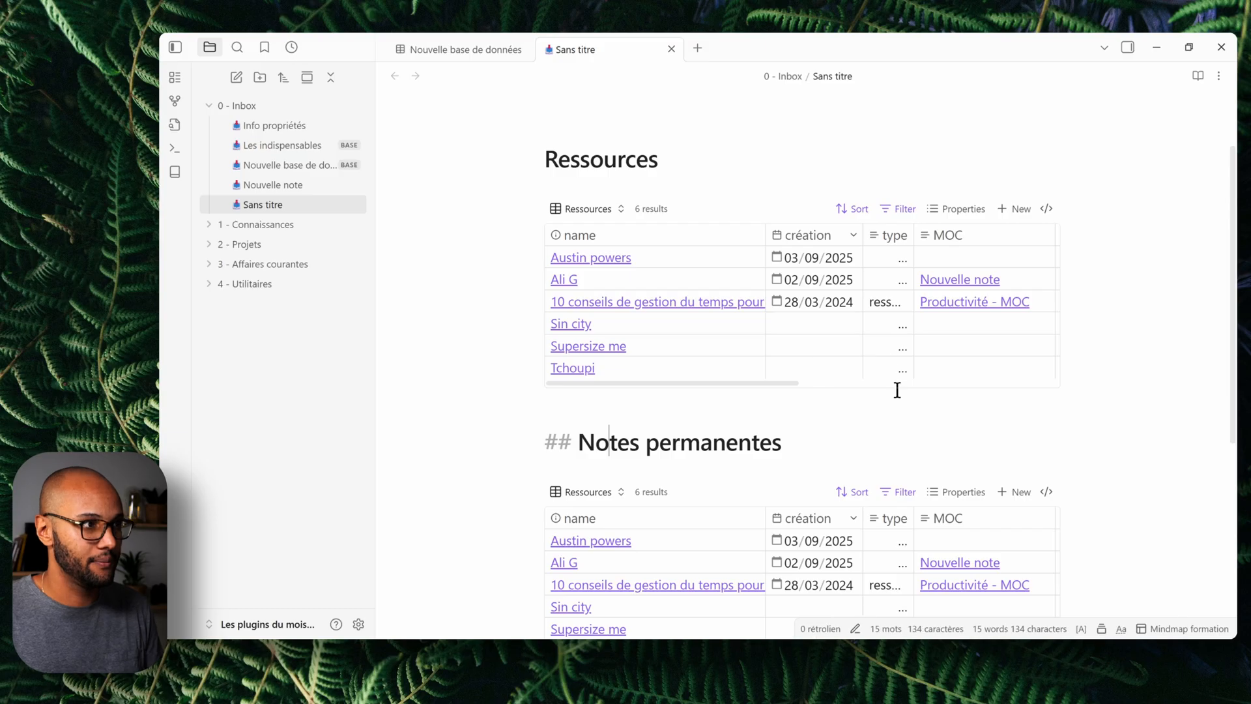
# Switch the second embed's link to the "Notes permanentes" view of the base and review both embedded tables
pyautogui.scroll(-3, 897, 389)
pyautogui.press('Down')
pyautogui.press('Down')
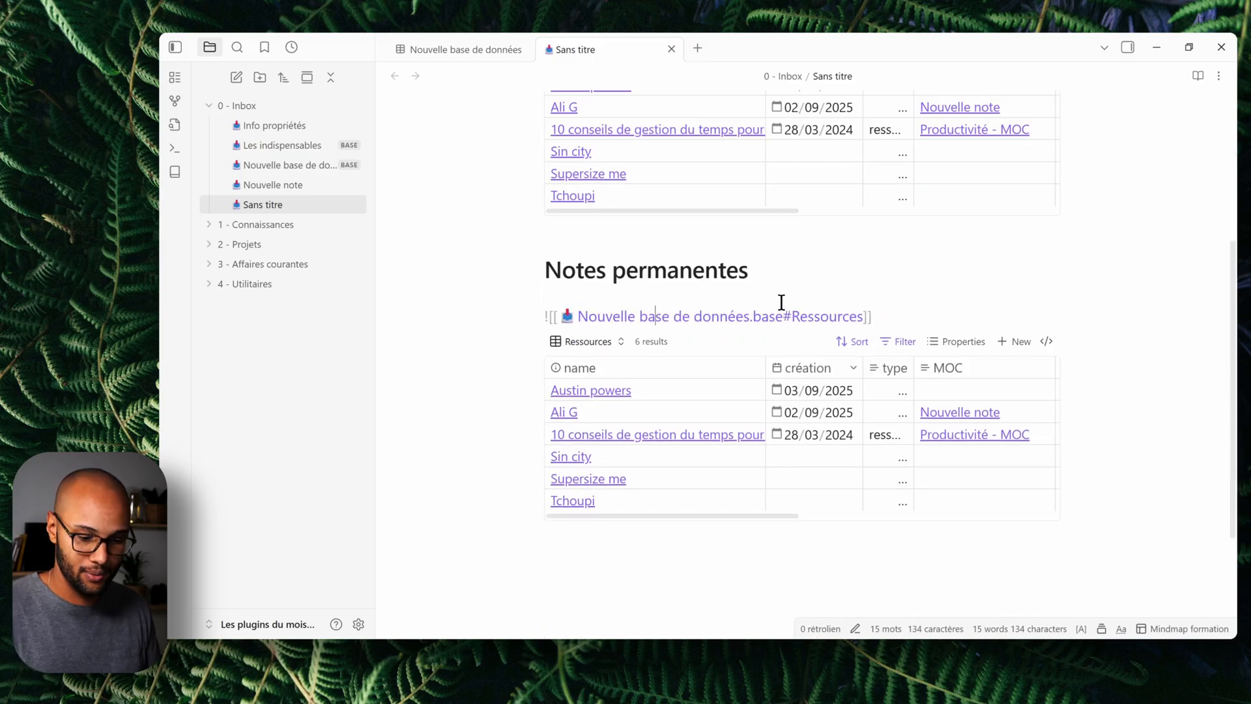
pyautogui.press('BackSpace')
pyautogui.press('BackSpace')
pyautogui.press('BackSpace')
pyautogui.press('BackSpace')
pyautogui.press('BackSpace')
pyautogui.press('BackSpace')
pyautogui.press('BackSpace')
pyautogui.press('BackSpace')
pyautogui.press('BackSpace')
pyautogui.press('BackSpace')
pyautogui.write('no')
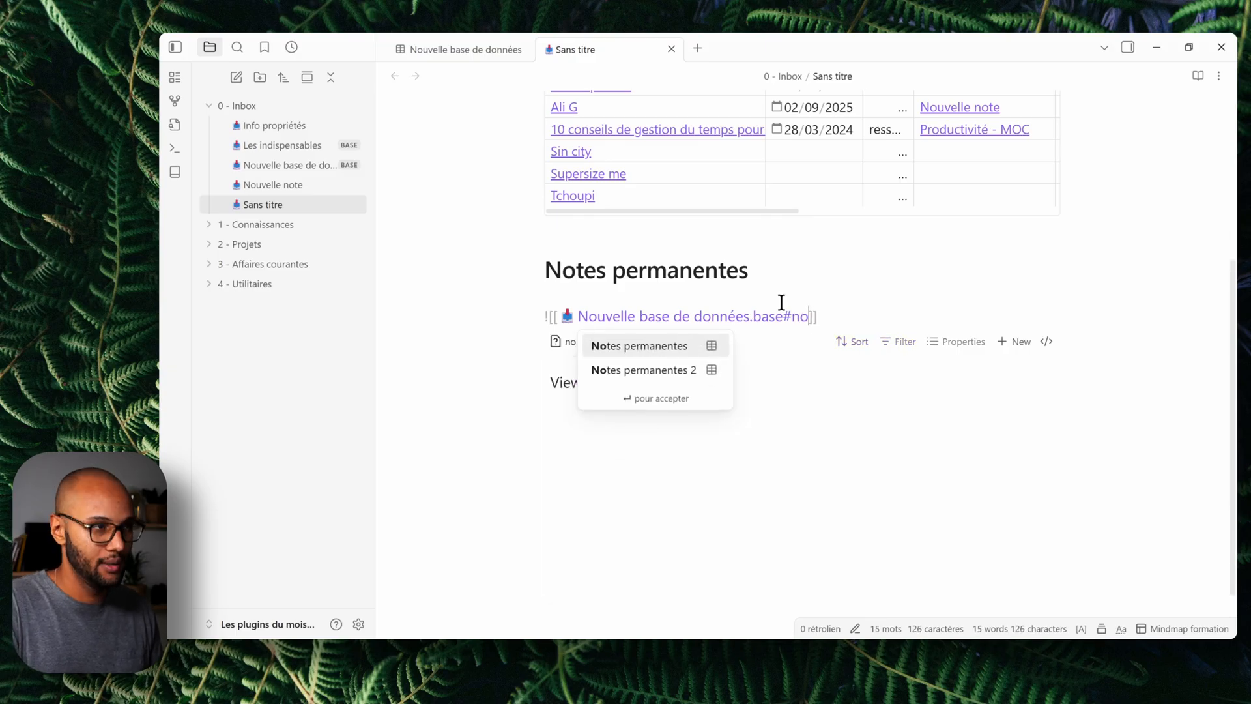
pyautogui.write('tes')
pyautogui.press('Return')
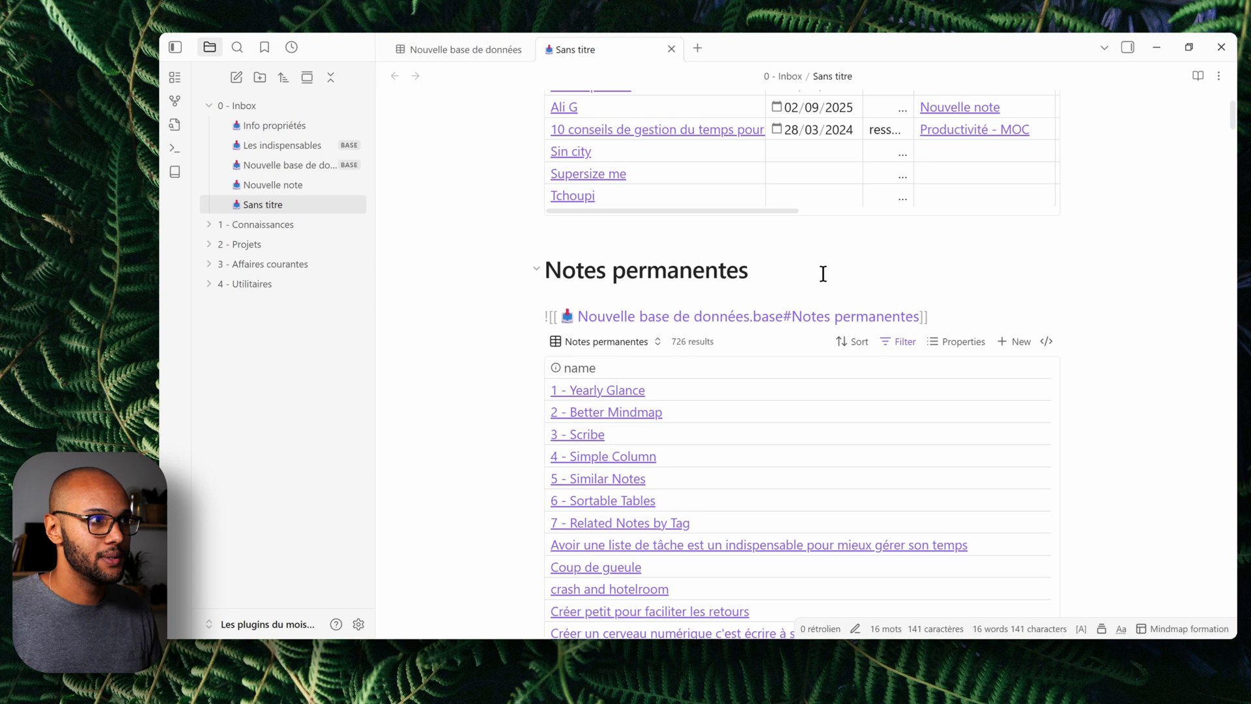
pyautogui.click(823, 274)
pyautogui.scroll(-6, 1097, 327)
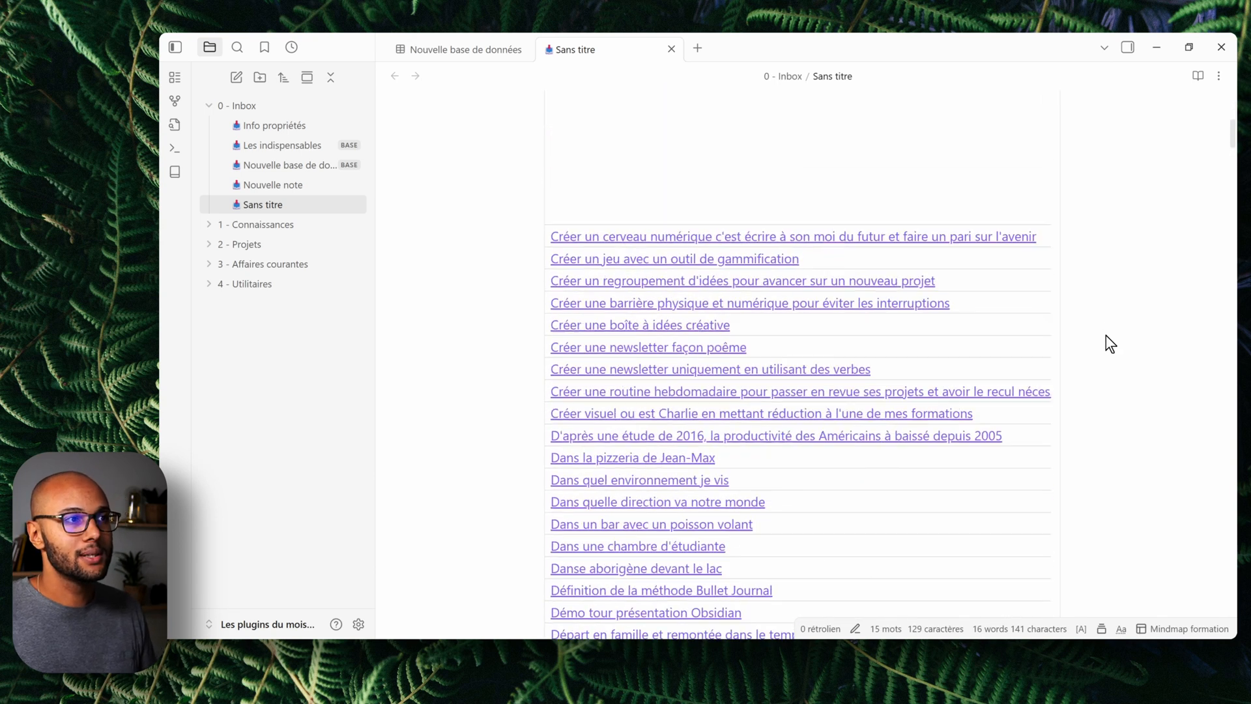
pyautogui.scroll(10, 1110, 342)
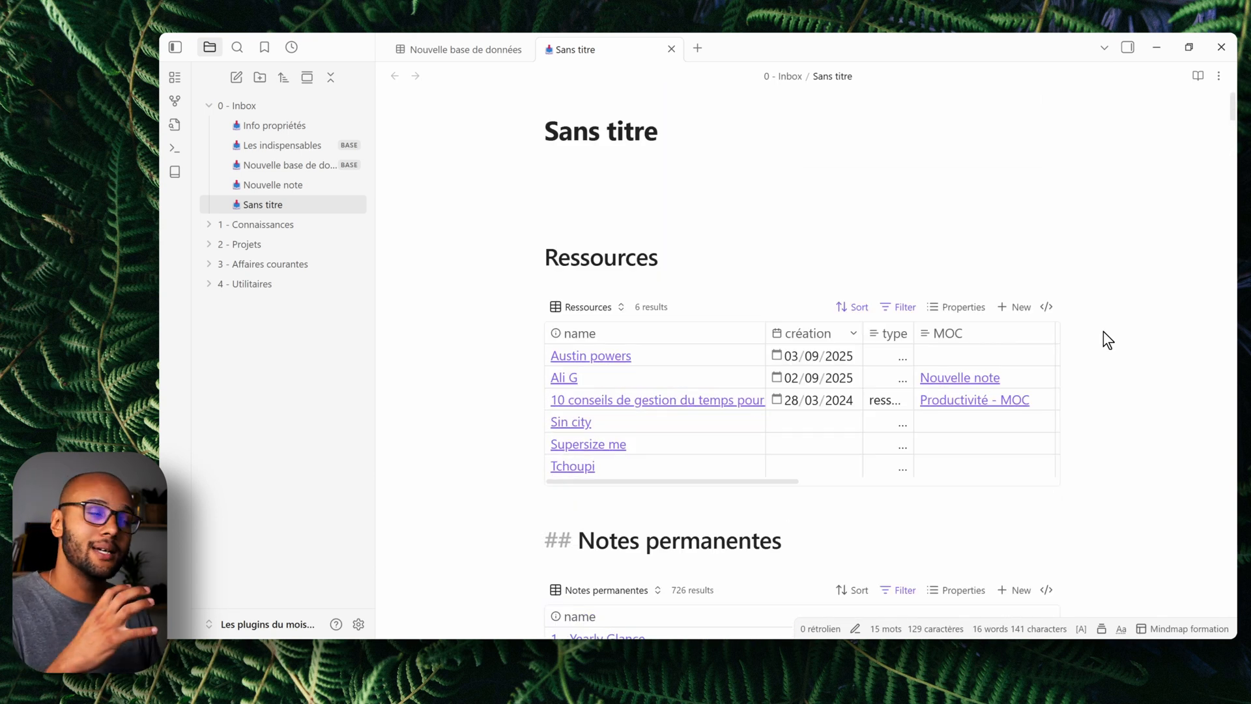
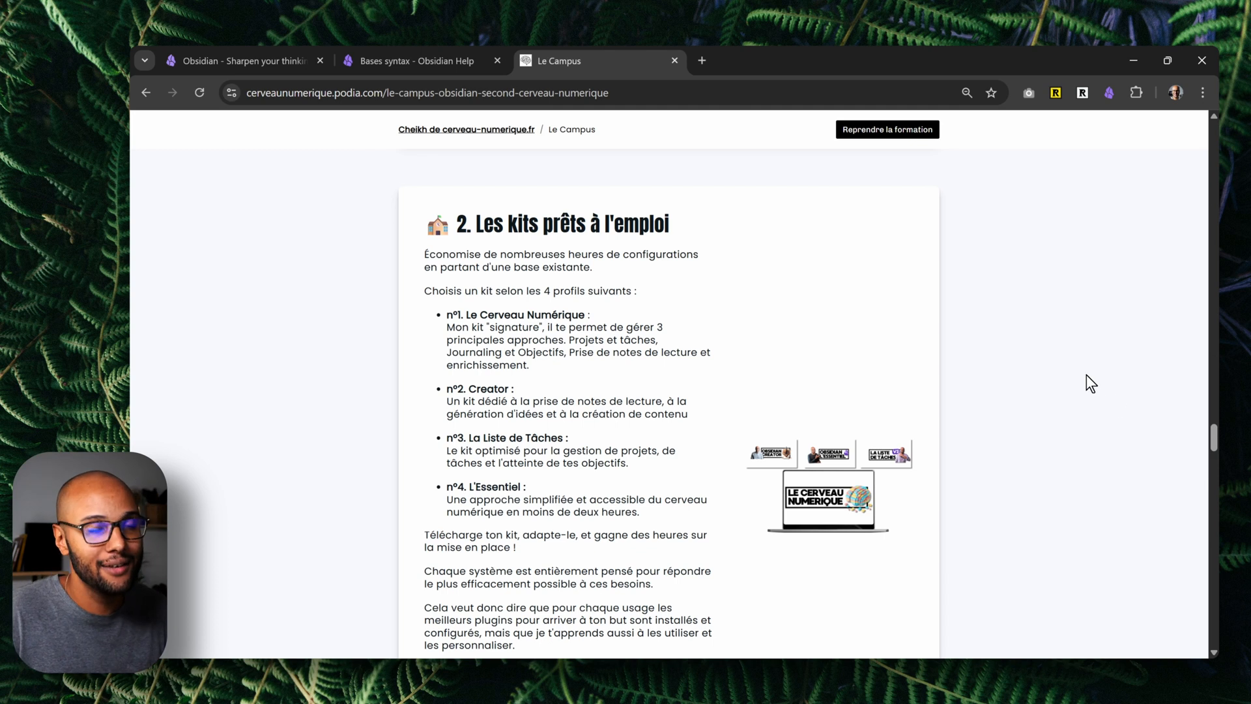
pyautogui.scroll(-10, 1086, 382)
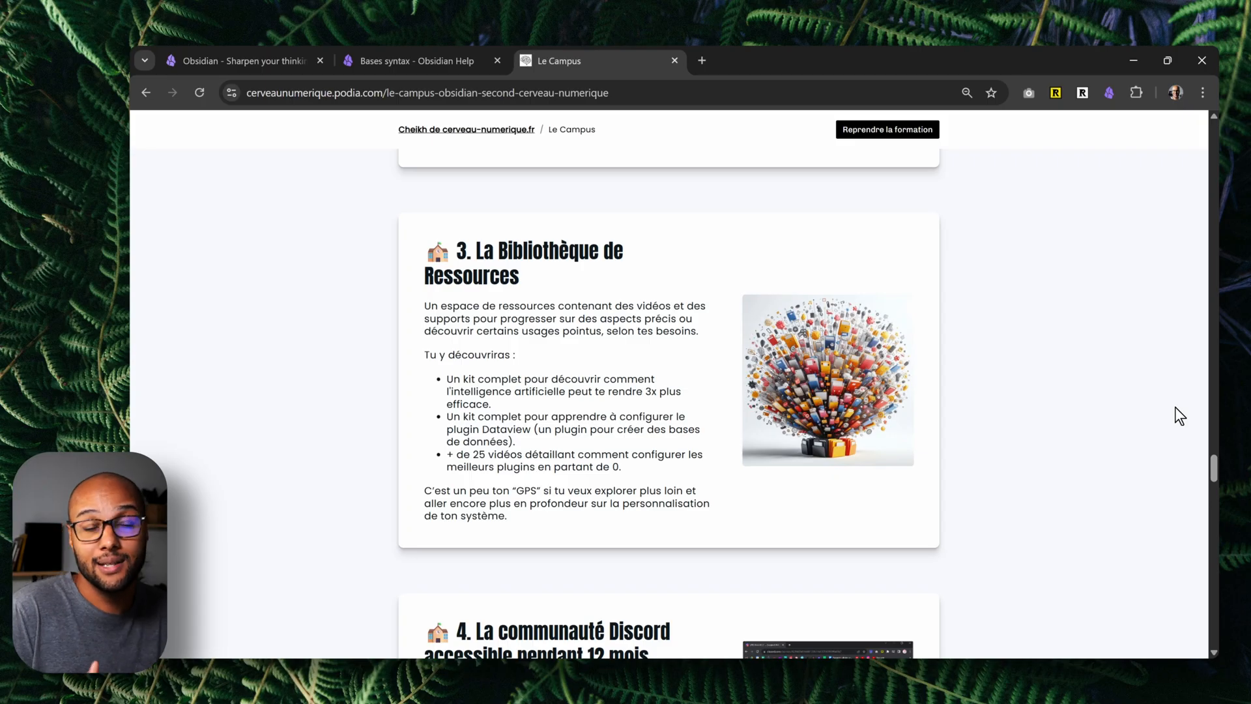
pyautogui.scroll(-5, 1004, 437)
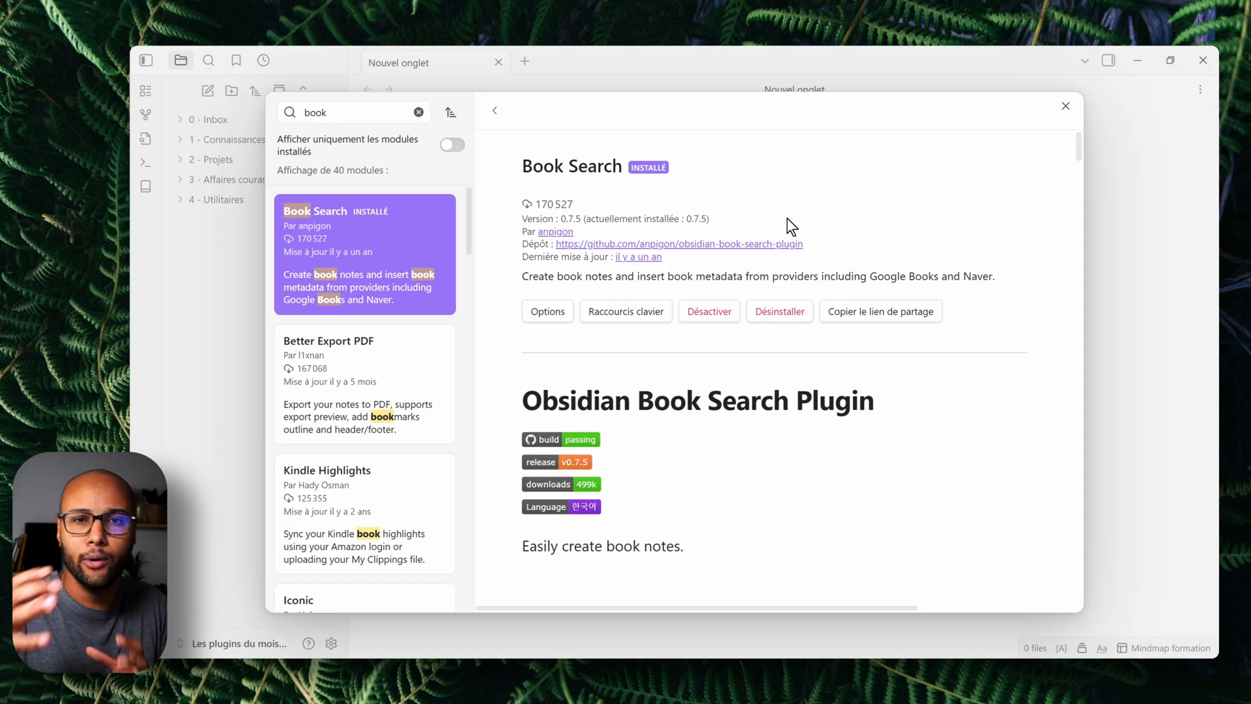
# Create a book note for "Tiny Experiments" with Book Search, using the English locale and the query "tiny experim"
pyautogui.press('Escape')
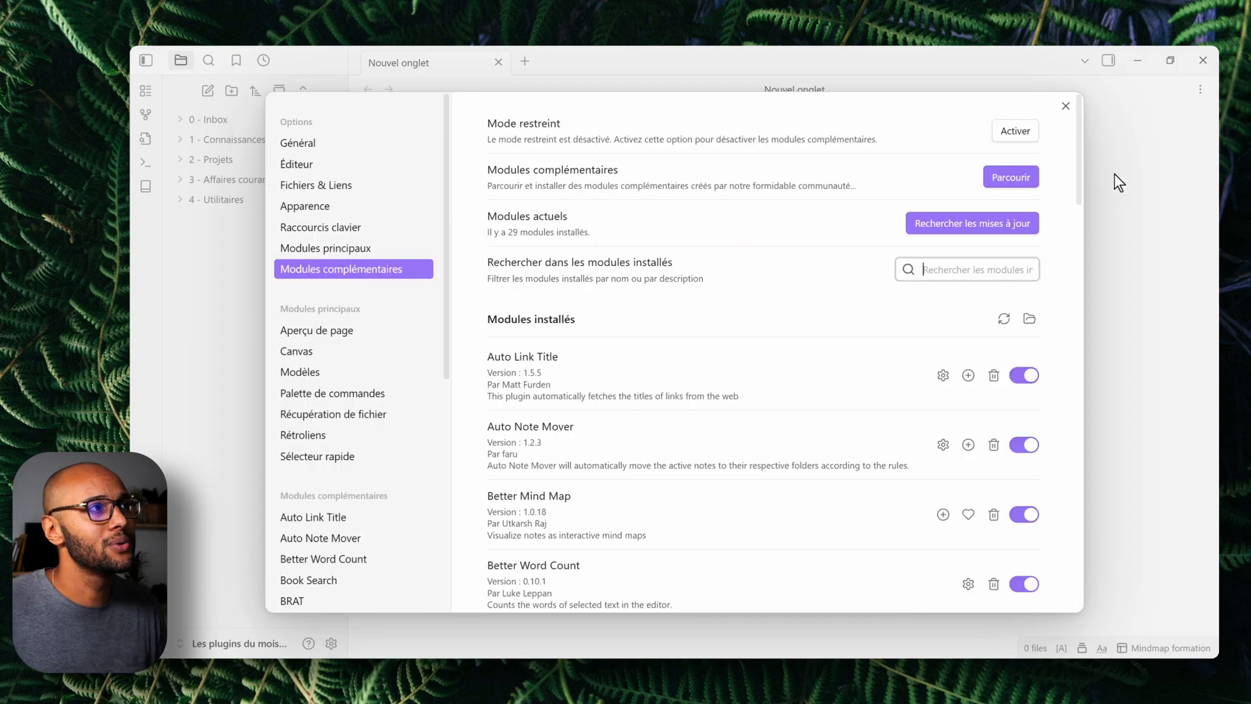
pyautogui.press('Escape')
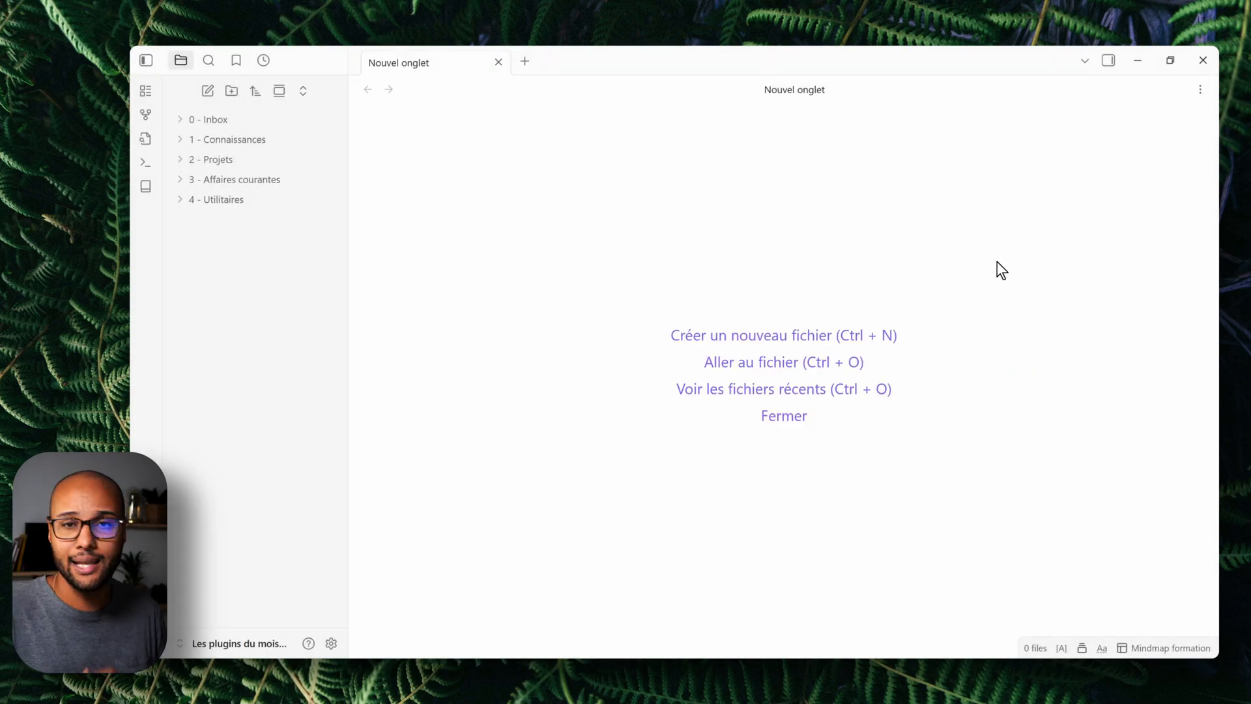
pyautogui.hotkey('ctrl', 'p')
pyautogui.write('book')
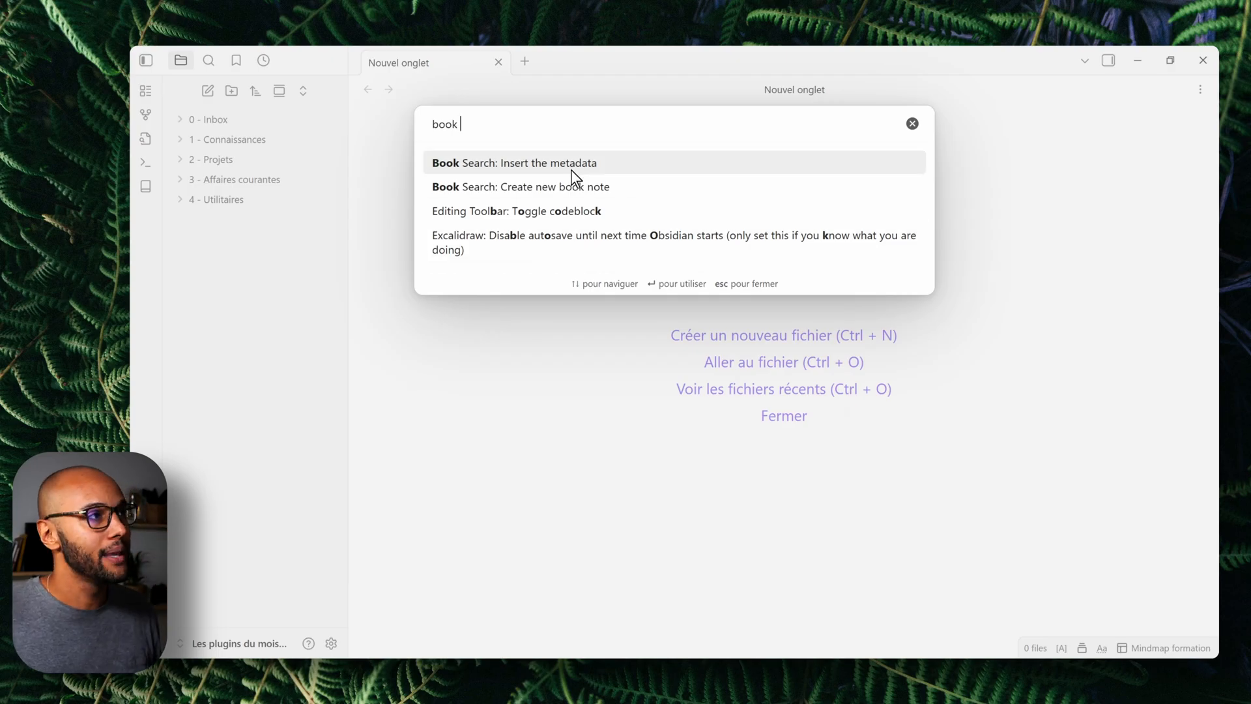
pyautogui.click(567, 191)
pyautogui.click(737, 337)
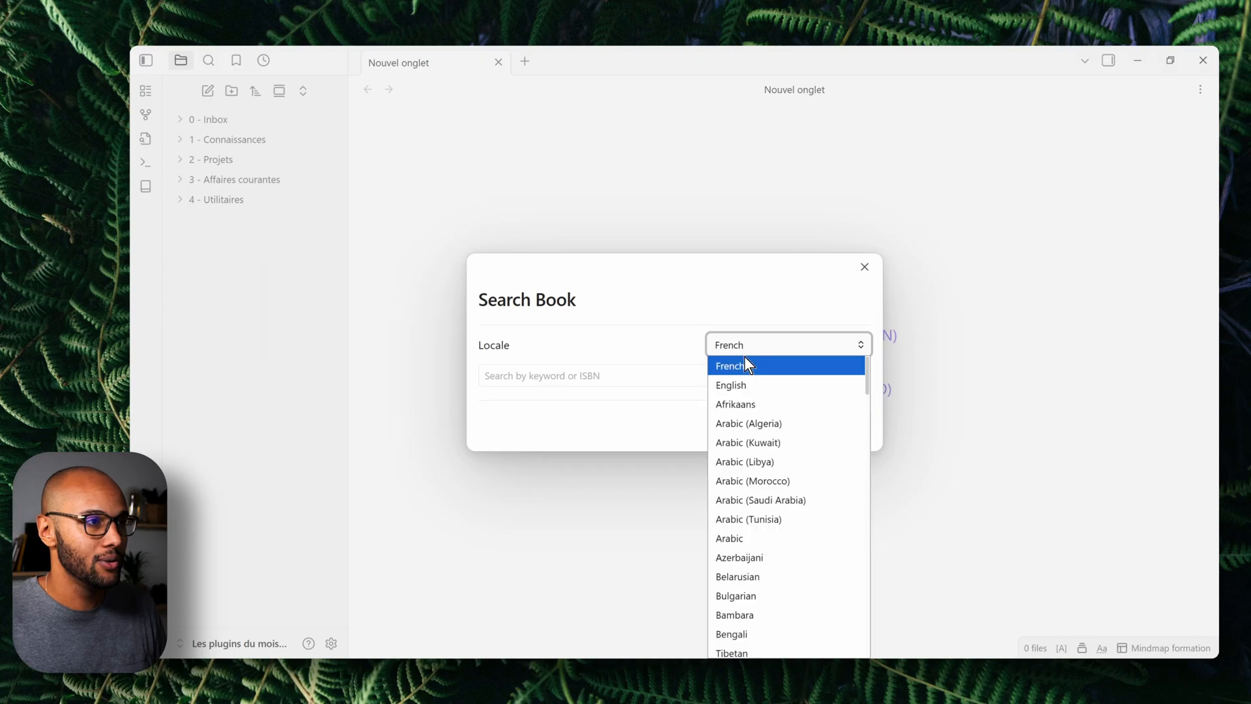
pyautogui.click(741, 386)
pyautogui.click(722, 378)
pyautogui.write('tiny experim')
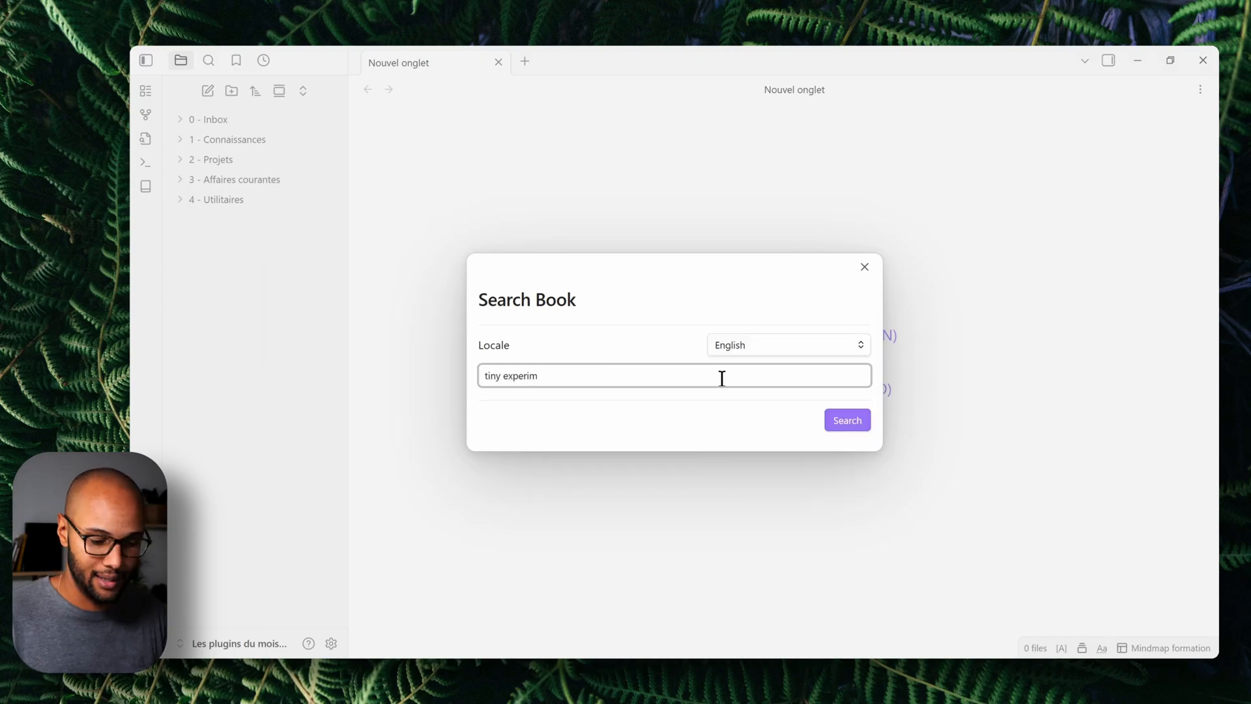
pyautogui.press('Return')
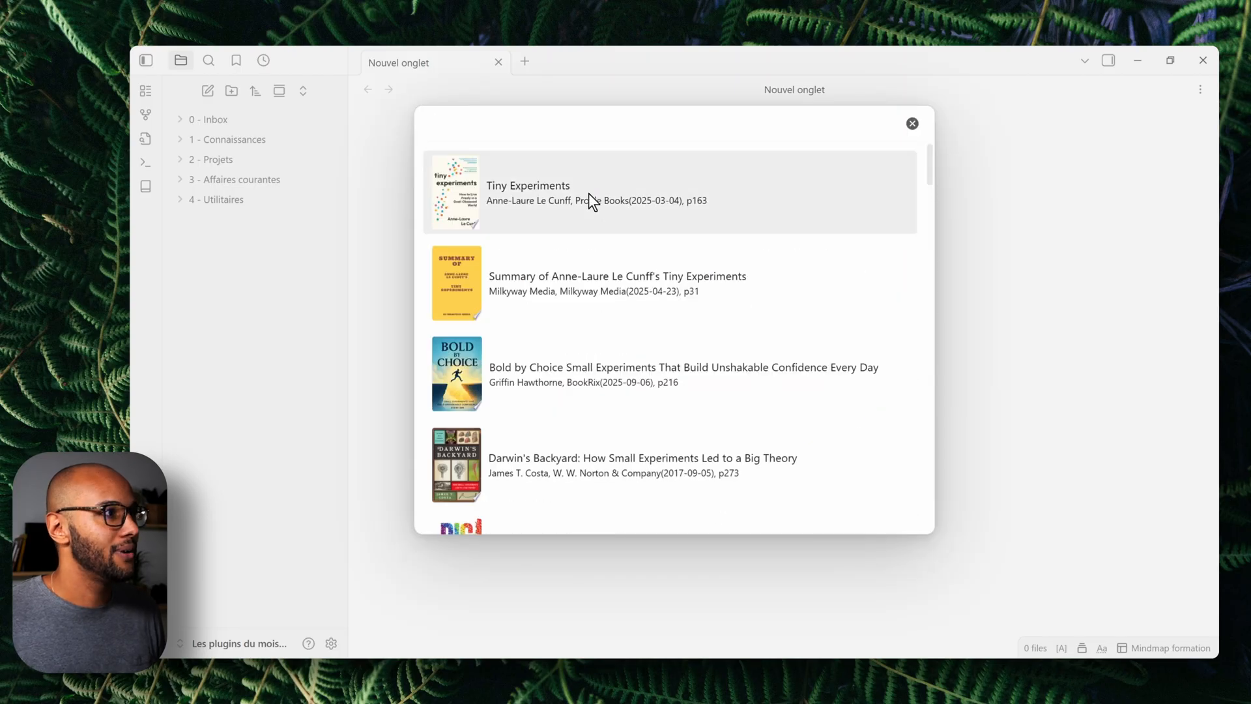
pyautogui.click(589, 193)
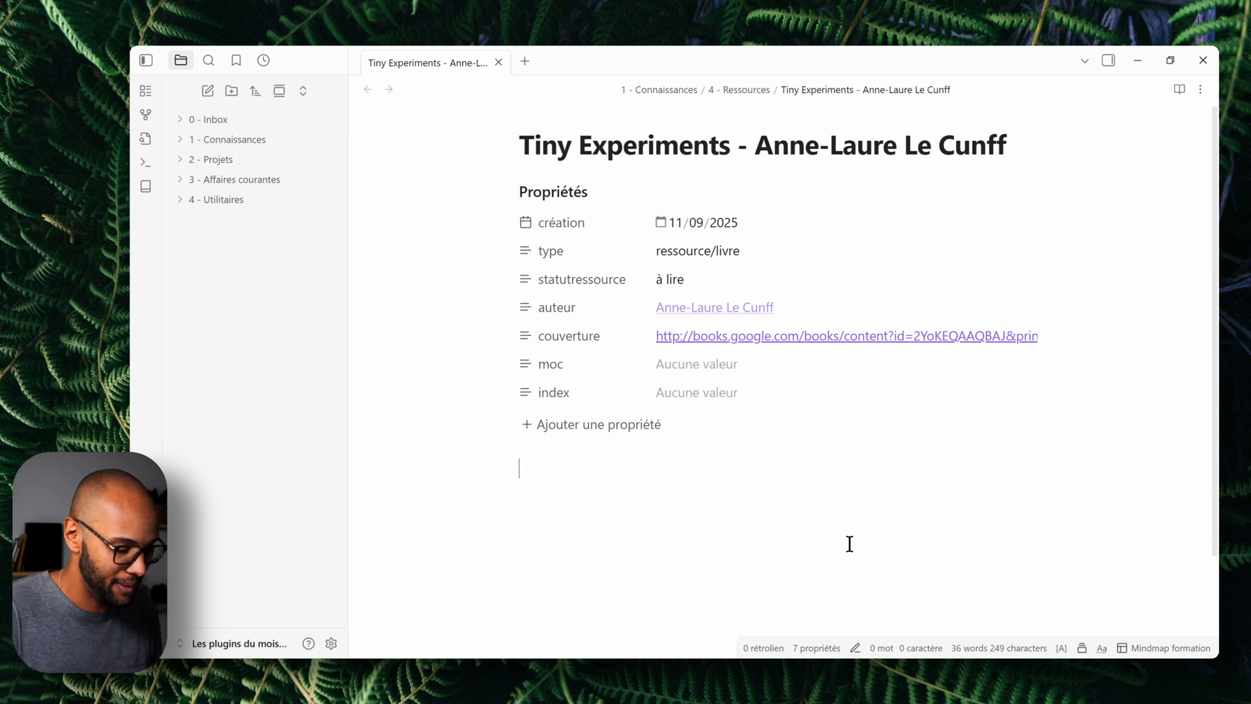
# Look up the Book Search commands for creating another book note
pyautogui.hotkey('ctrl', 'p')
pyautogui.write('book')
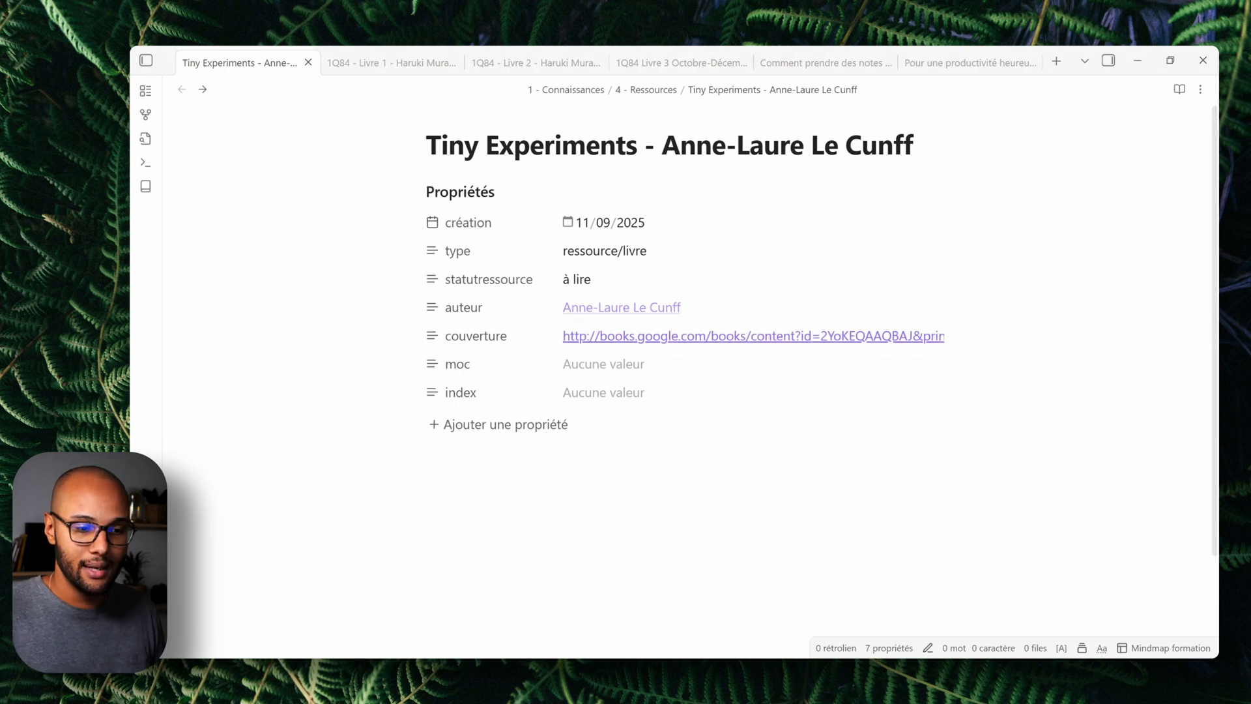
# View the cover image behind the "Tiny Experiments" note's couverture link in the browser, then return to Obsidian
pyautogui.moveTo(777, 111); pyautogui.dragTo(736, 47)
pyautogui.scroll(4, 717, 378)
pyautogui.scroll(-1, 717, 378)
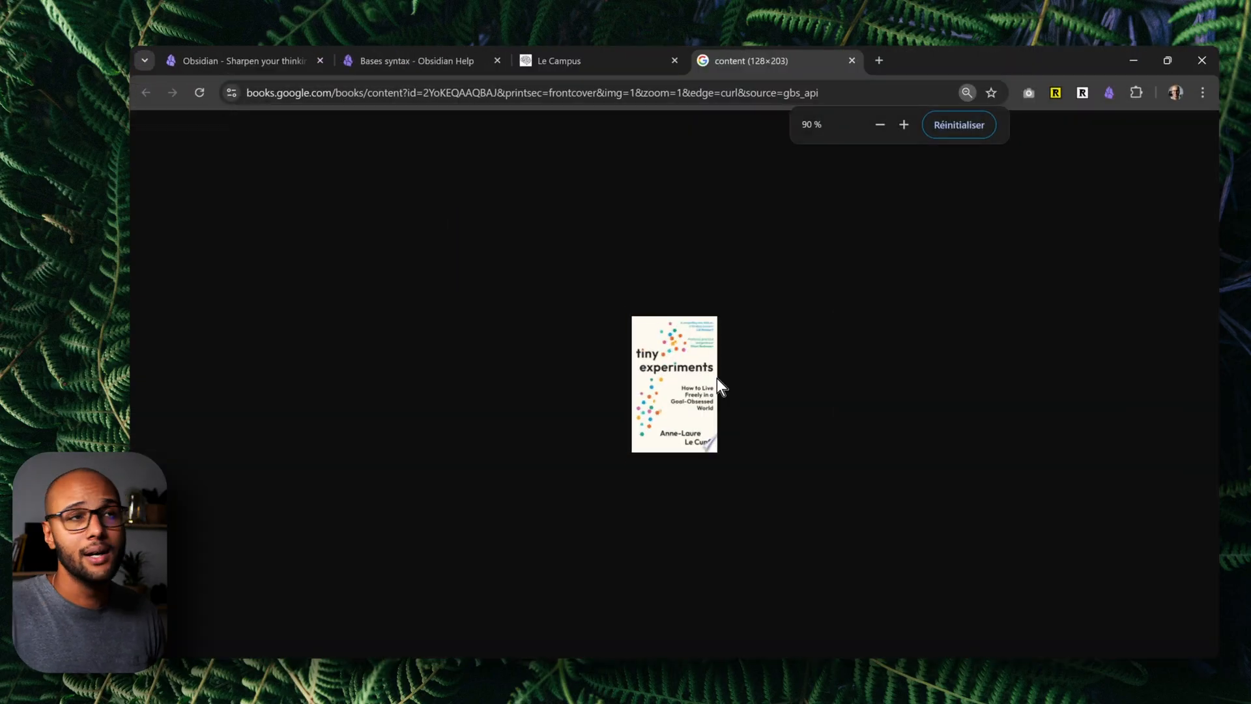
pyautogui.click(1146, 49)
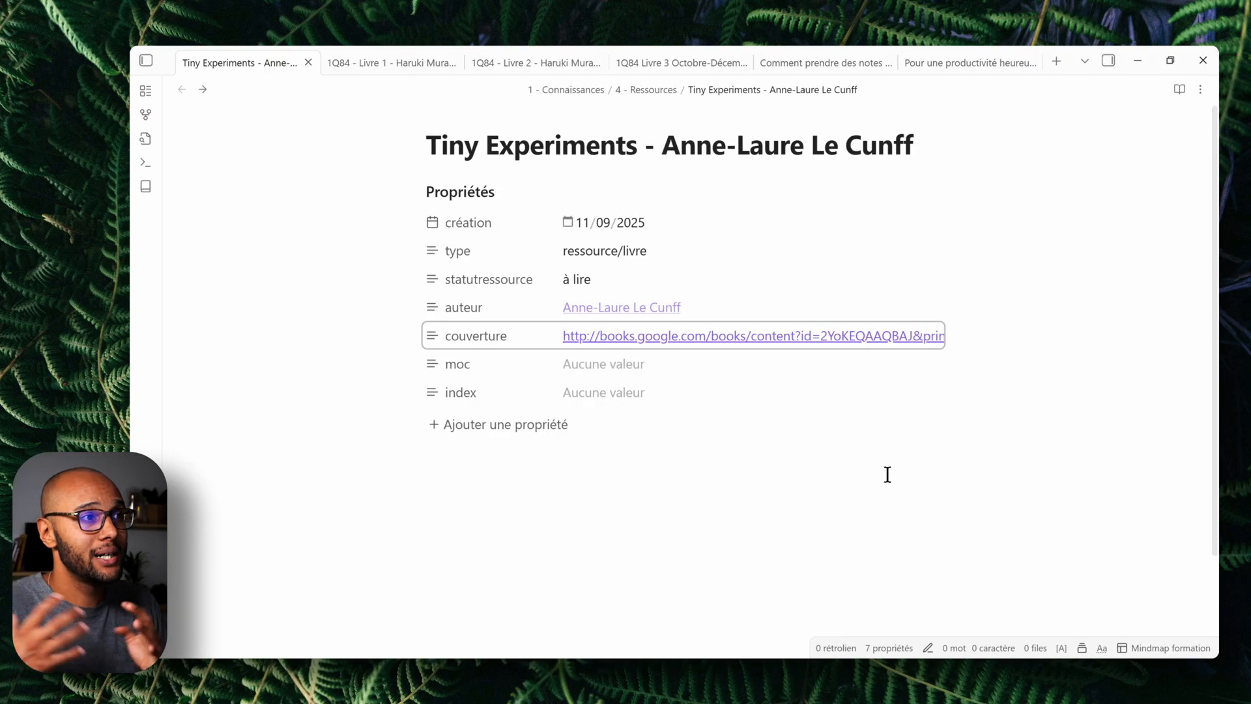
# Create a new base and place the "Tiny Experiments" note beside it in a split pane, with a narrower file sidebar
pyautogui.click(144, 59)
pyautogui.click(145, 92)
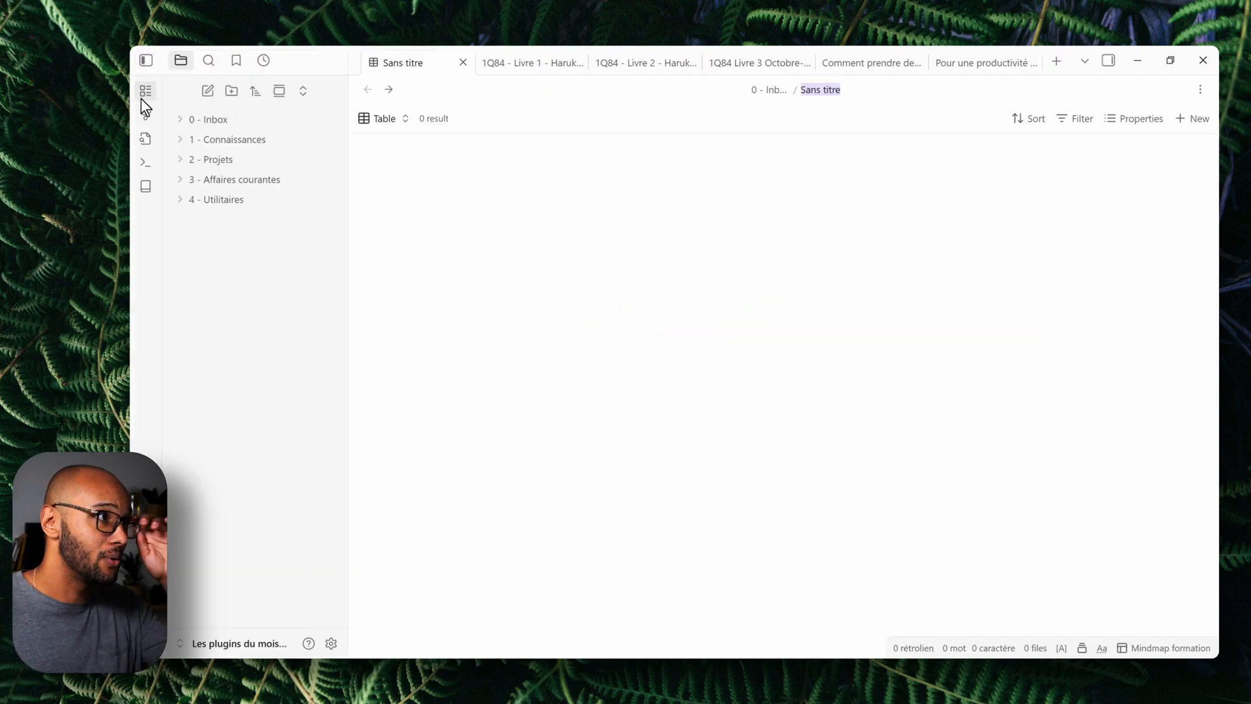
pyautogui.middleClick(366, 89)
pyautogui.moveTo(535, 69); pyautogui.dragTo(1126, 201)
pyautogui.moveTo(346, 371); pyautogui.dragTo(310, 375)
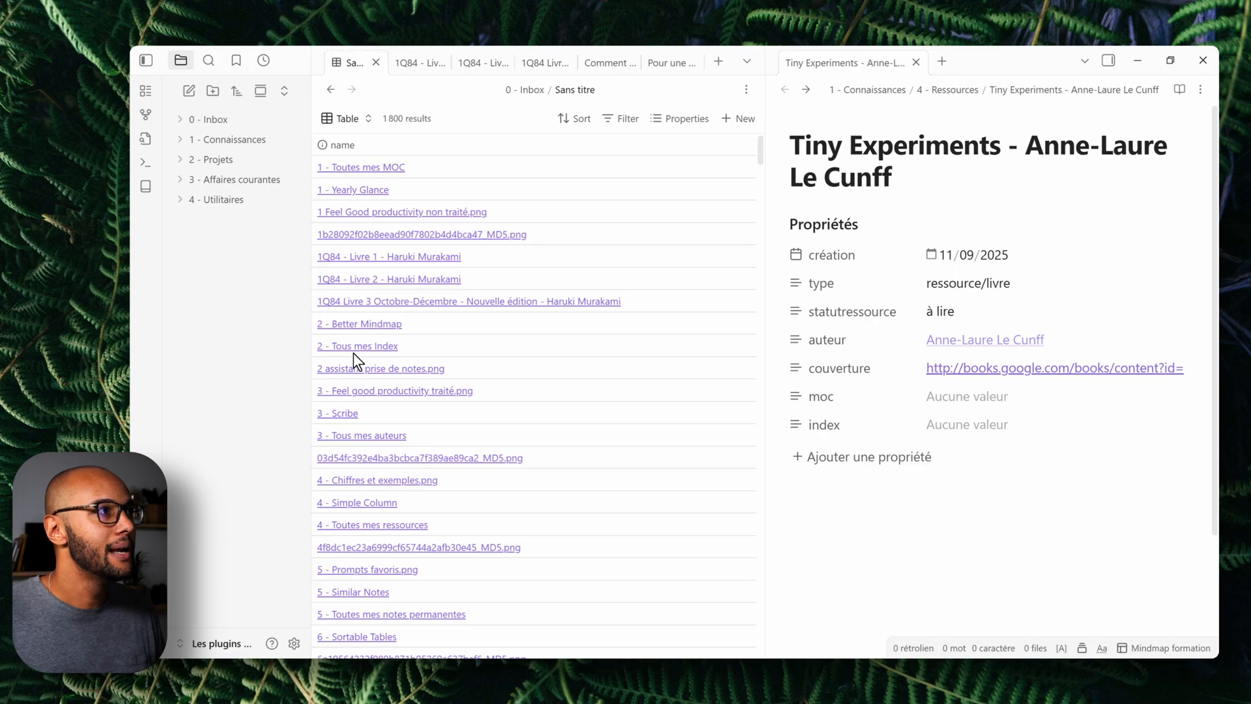
# Change the base view's layout to Cards and use the couverture property as the card image
pyautogui.click(350, 120)
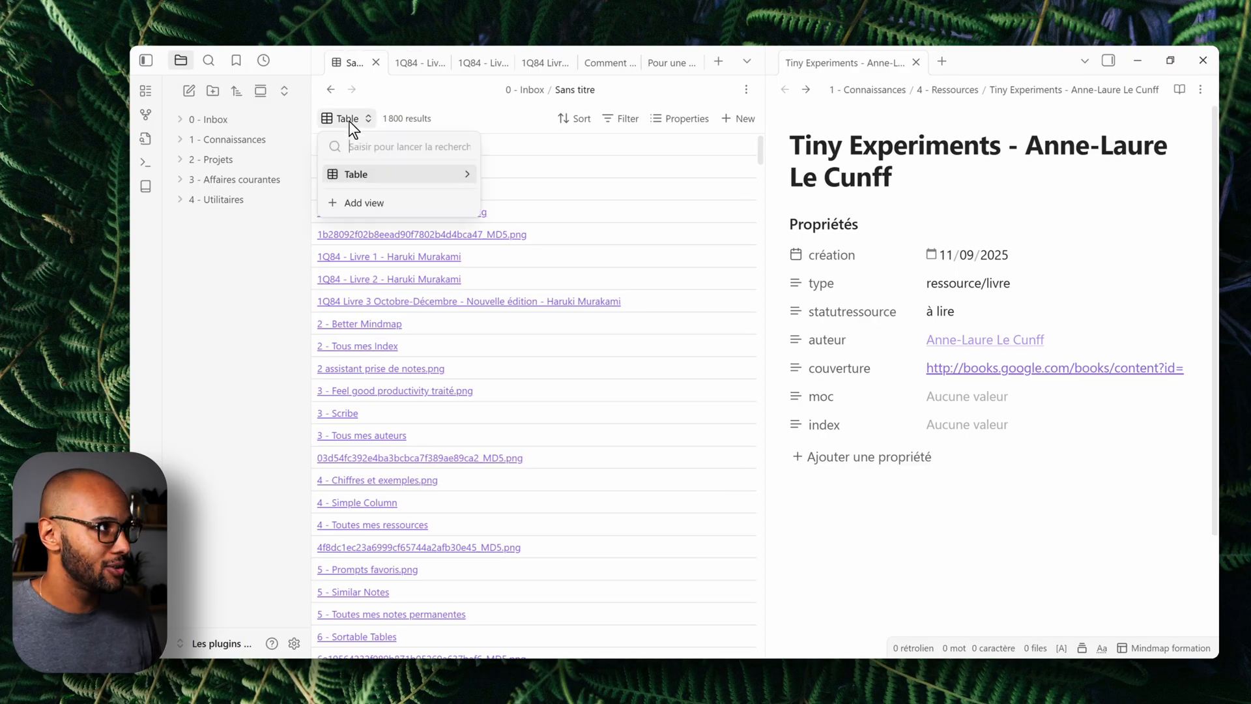
pyautogui.click(471, 173)
pyautogui.click(428, 216)
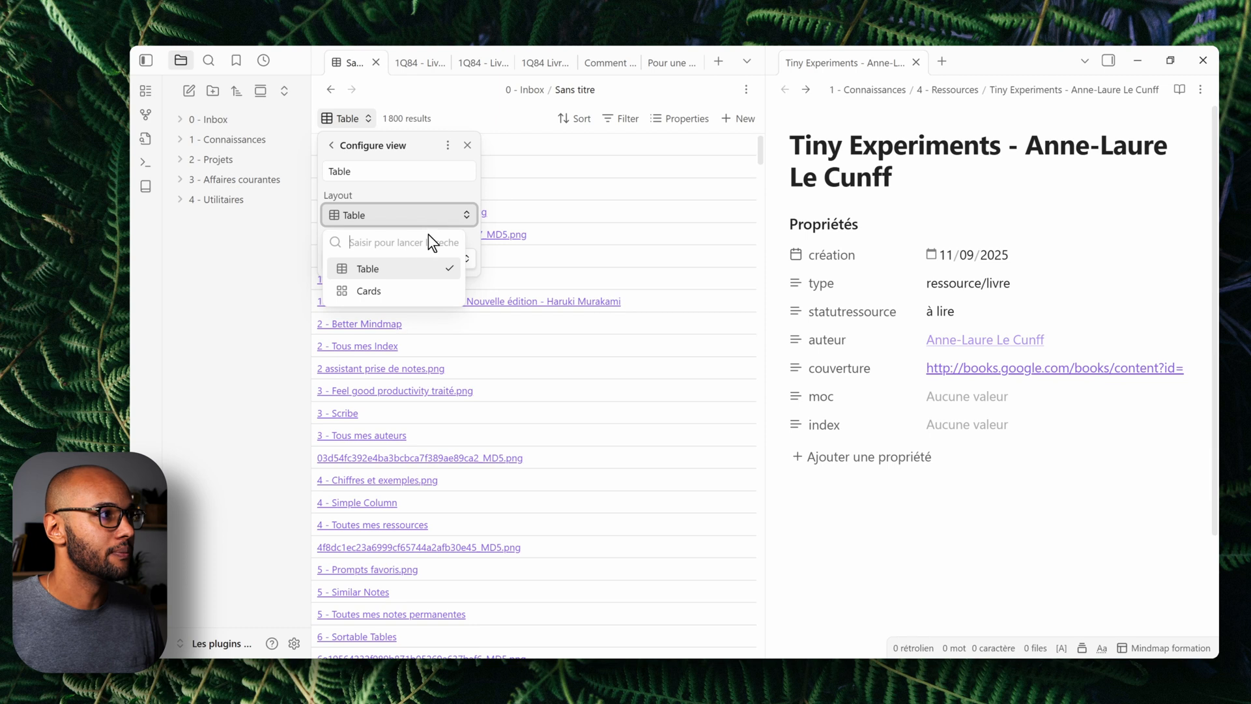
pyautogui.click(407, 293)
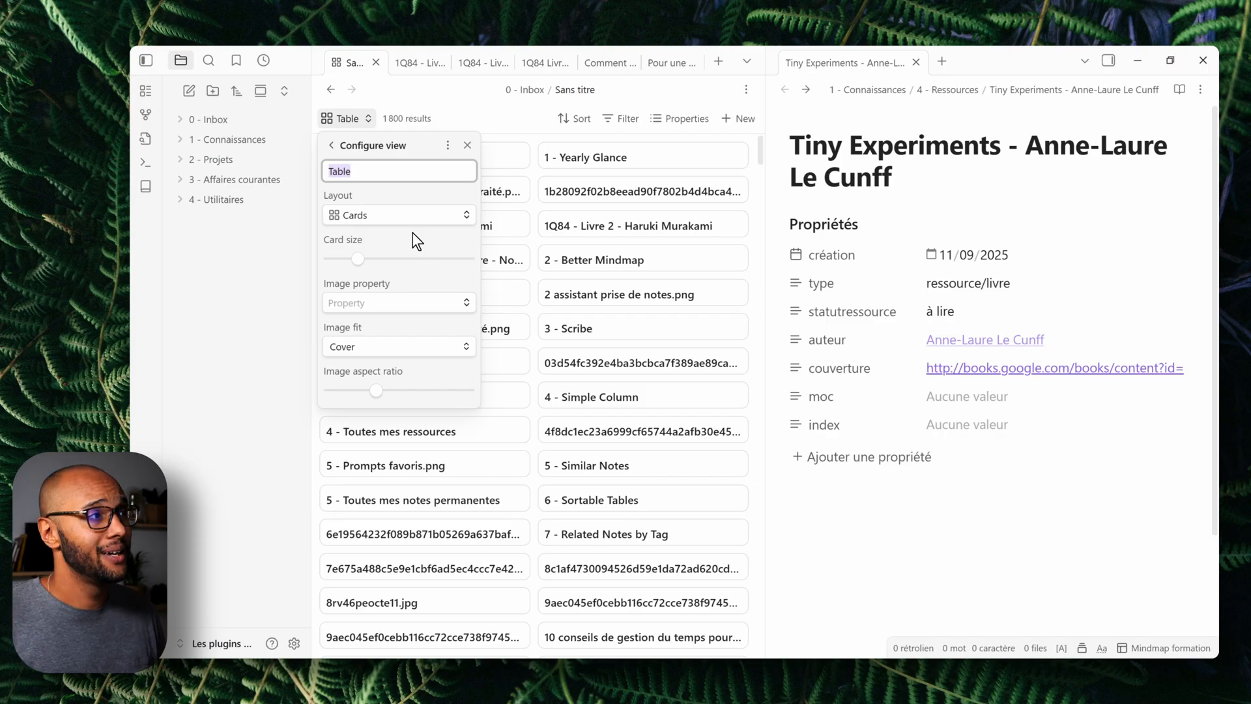
pyautogui.click(399, 302)
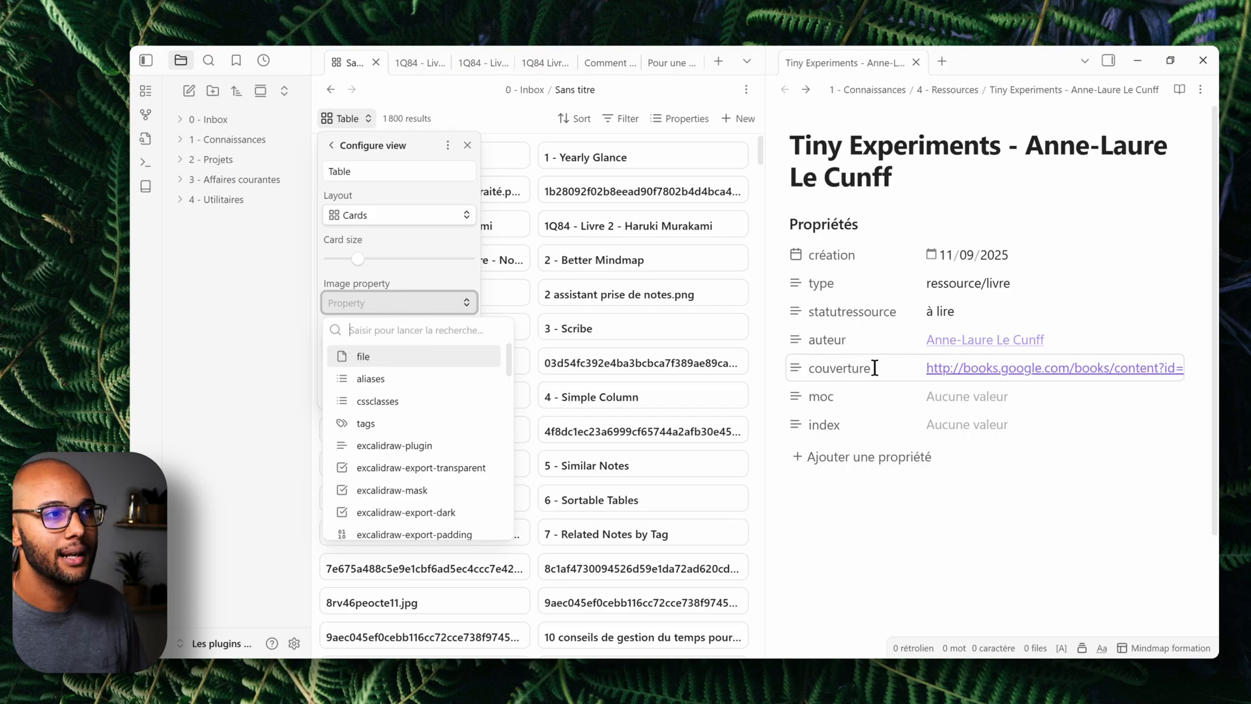
pyautogui.write('couve')
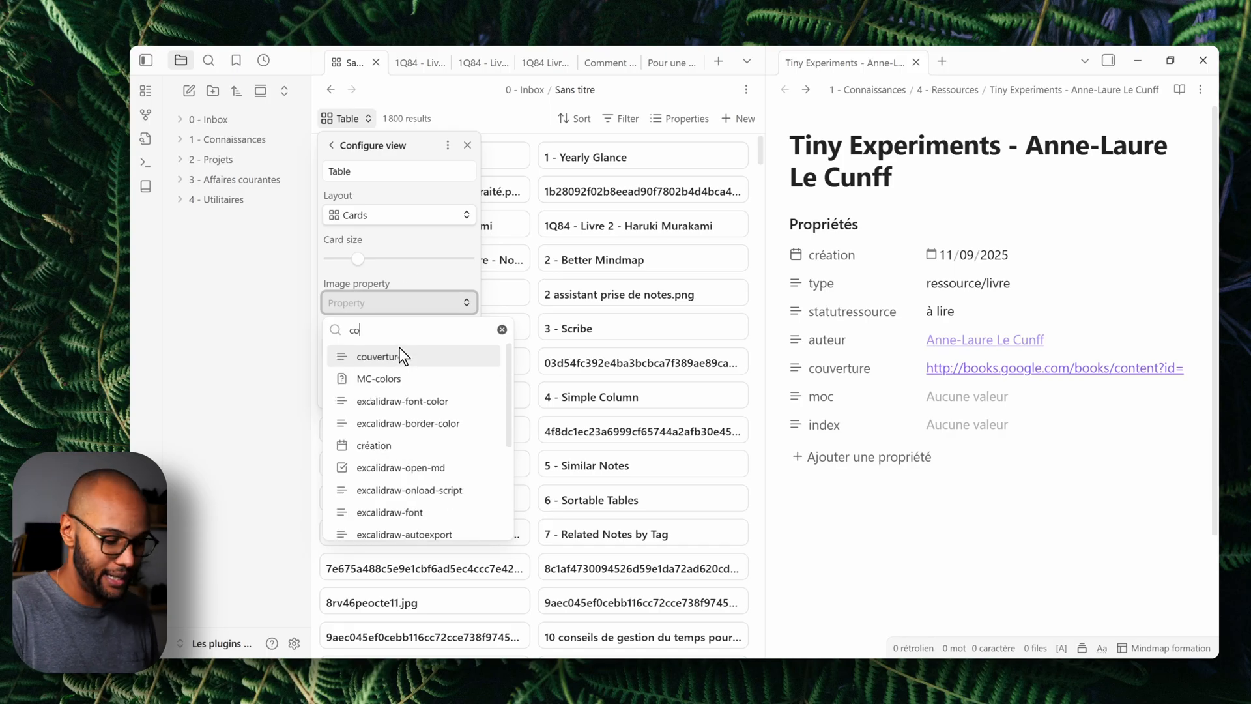
pyautogui.click(398, 356)
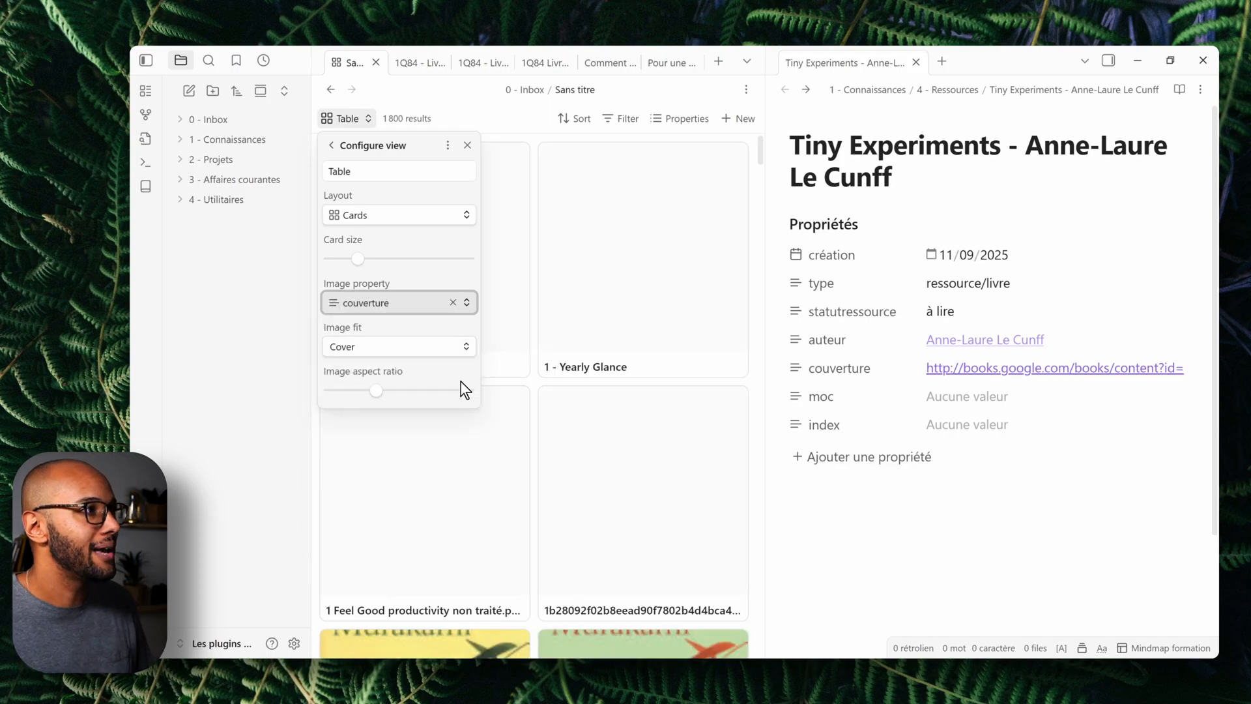
# Reduce the image aspect ratio slightly and shrink the card size to fit more cards per row
pyautogui.scroll(-4, 723, 411)
pyautogui.scroll(-2, 714, 398)
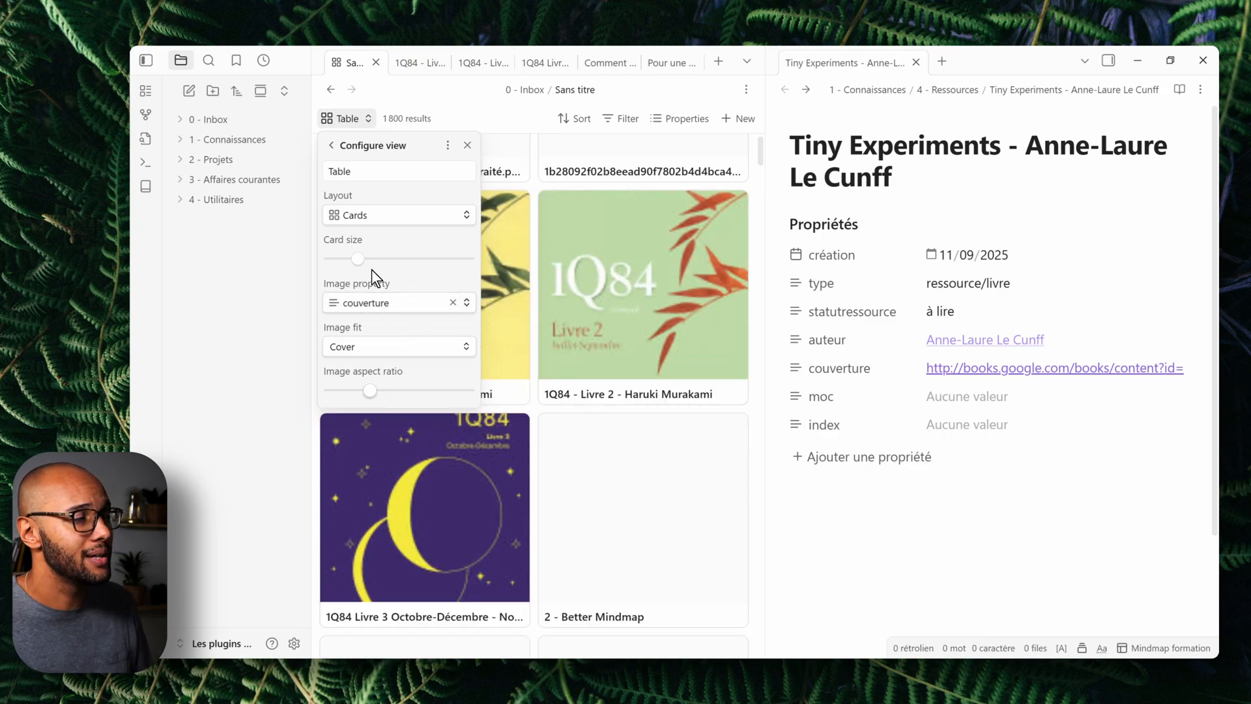
pyautogui.moveTo(358, 255)
pyautogui.mouseDown()
pyautogui.moveTo(336, 256)
pyautogui.moveTo(346, 256)
pyautogui.mouseUp()
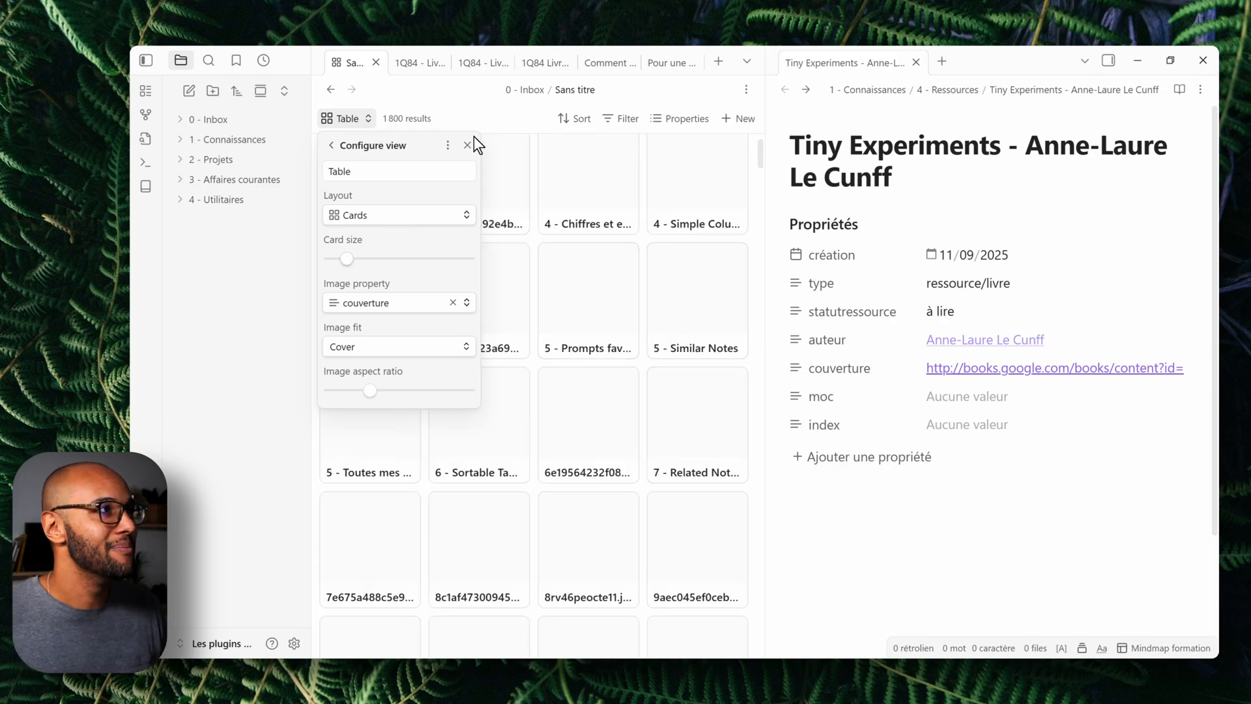
pyautogui.click(469, 120)
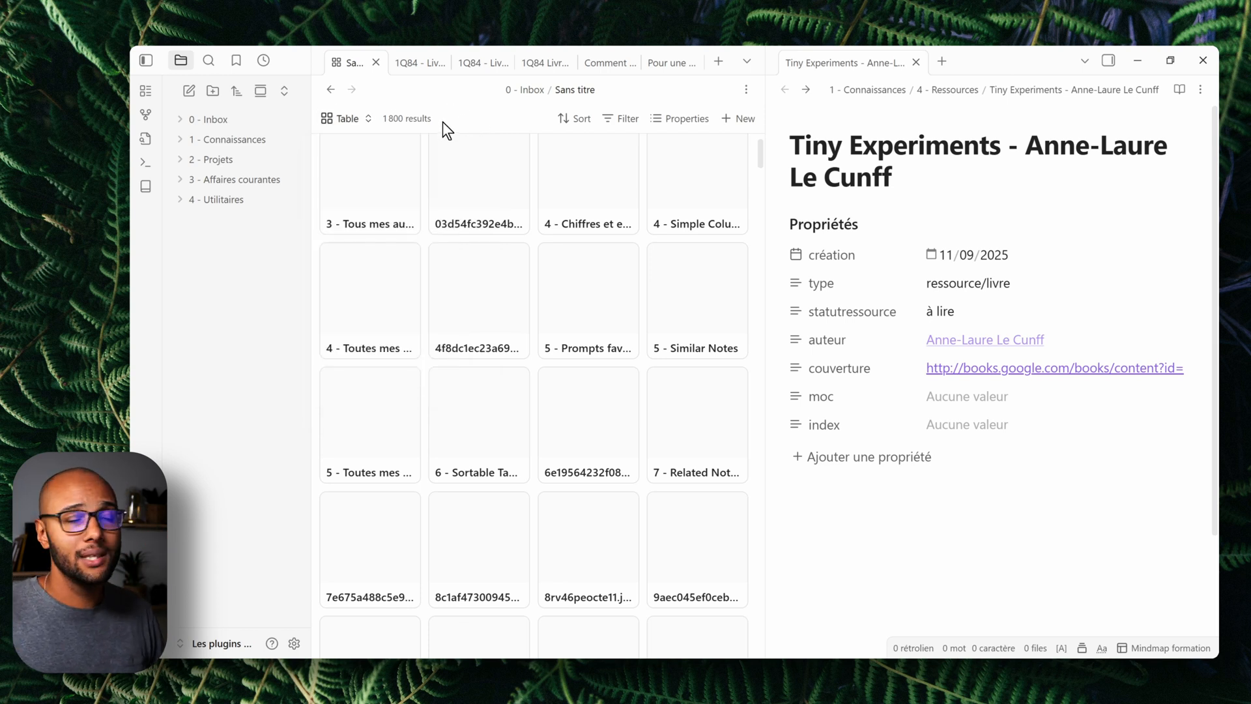
# Examine the notes in the "4 - Ressources" folder and the statutressource and type properties of the "Tiny Experiments" note
pyautogui.click(259, 139)
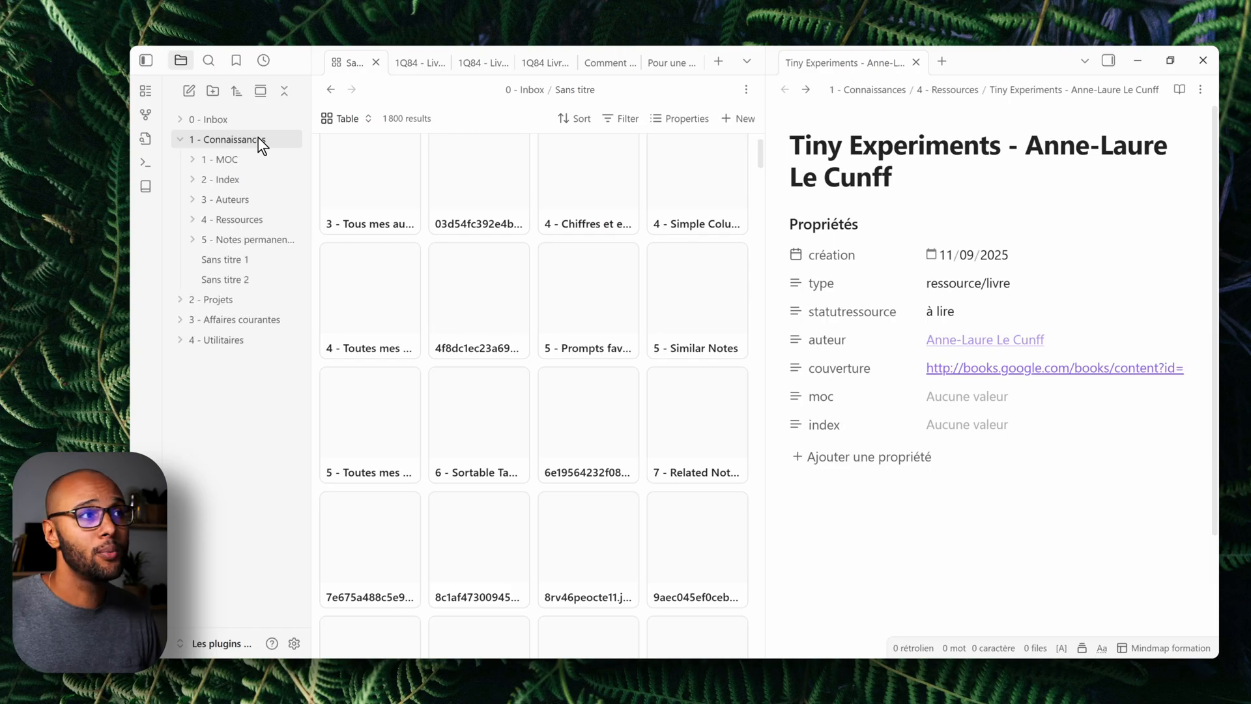
pyautogui.click(268, 215)
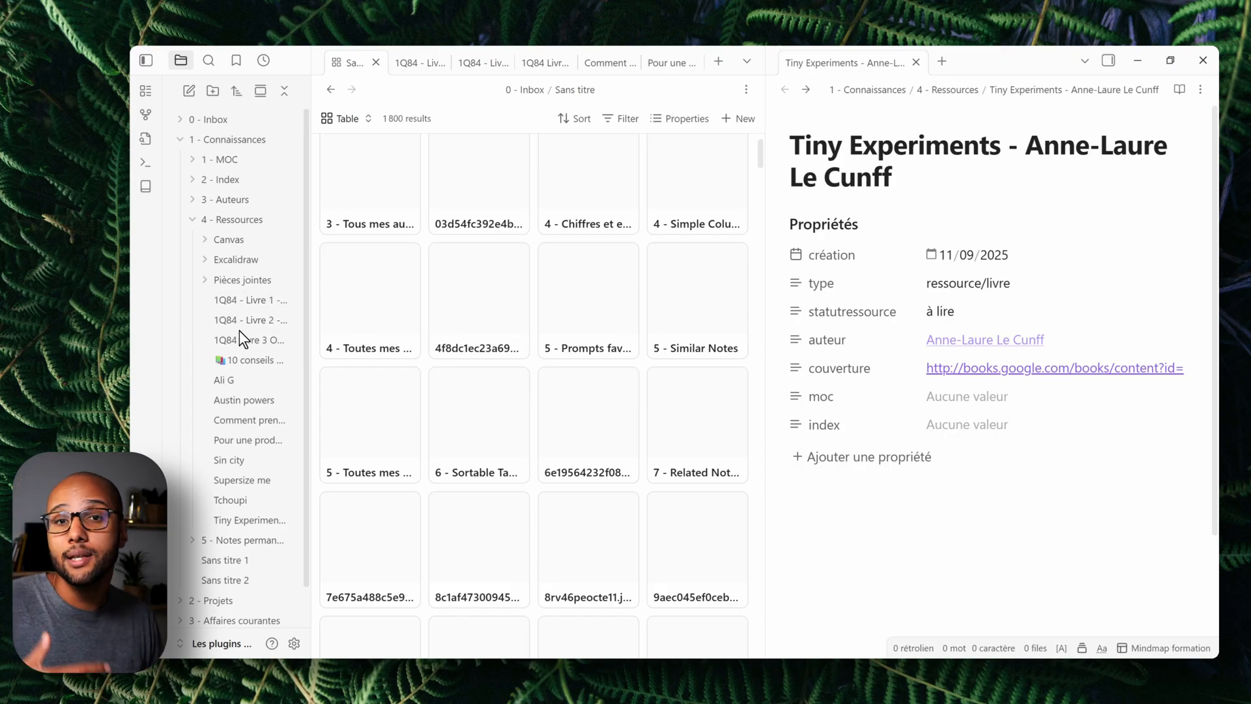
pyautogui.click(144, 61)
pyautogui.moveTo(919, 313); pyautogui.dragTo(755, 315)
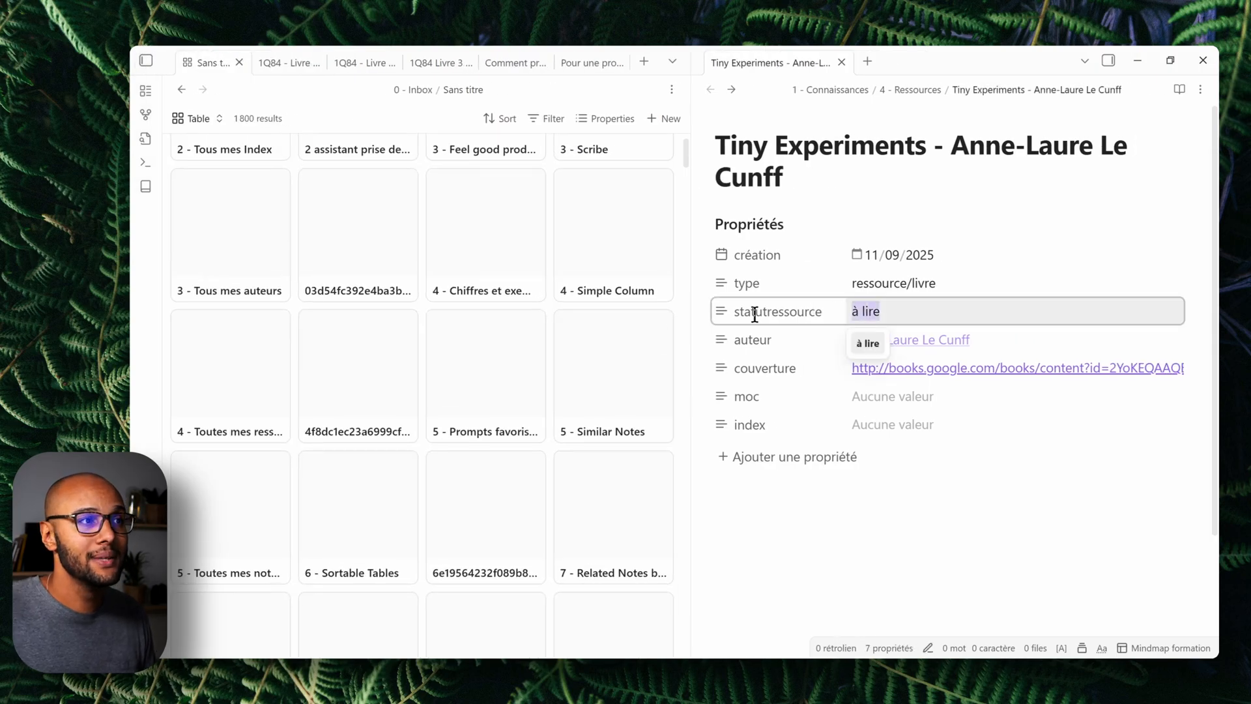
pyautogui.click(847, 285)
pyautogui.moveTo(983, 285); pyautogui.dragTo(745, 280)
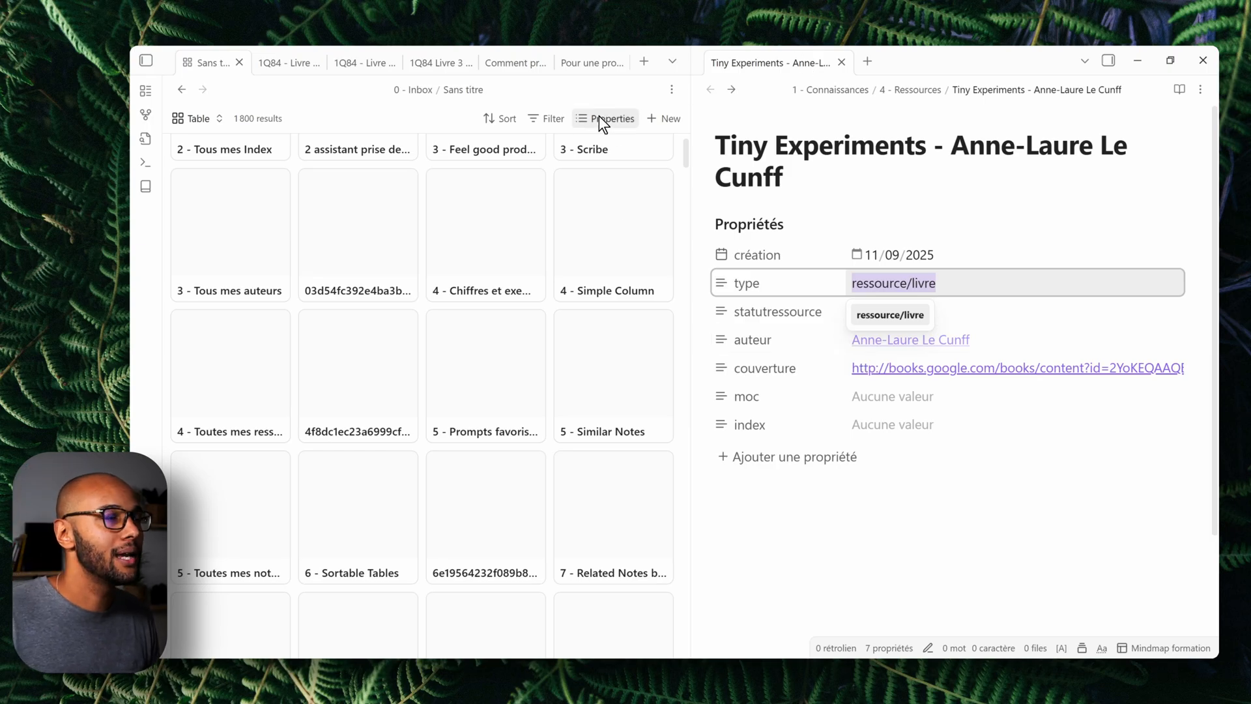
# Add a filter for all views of the base so that type is "ressource/livre"
pyautogui.click(542, 119)
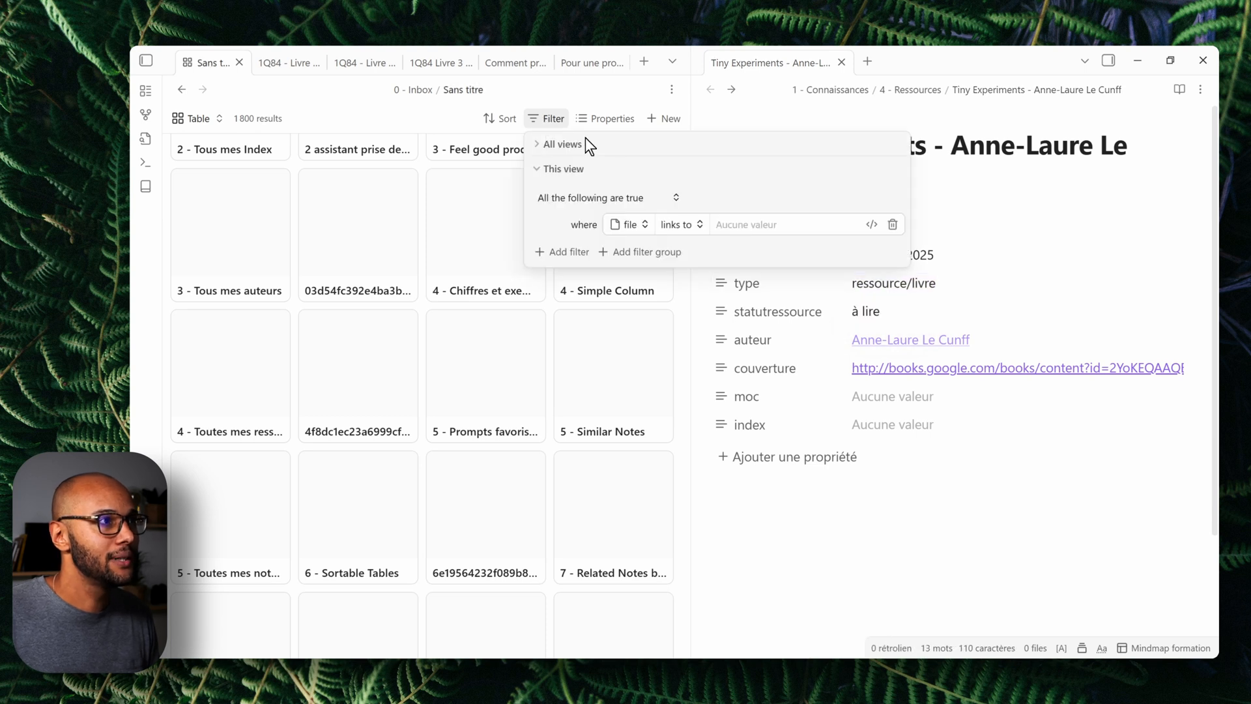
pyautogui.click(538, 142)
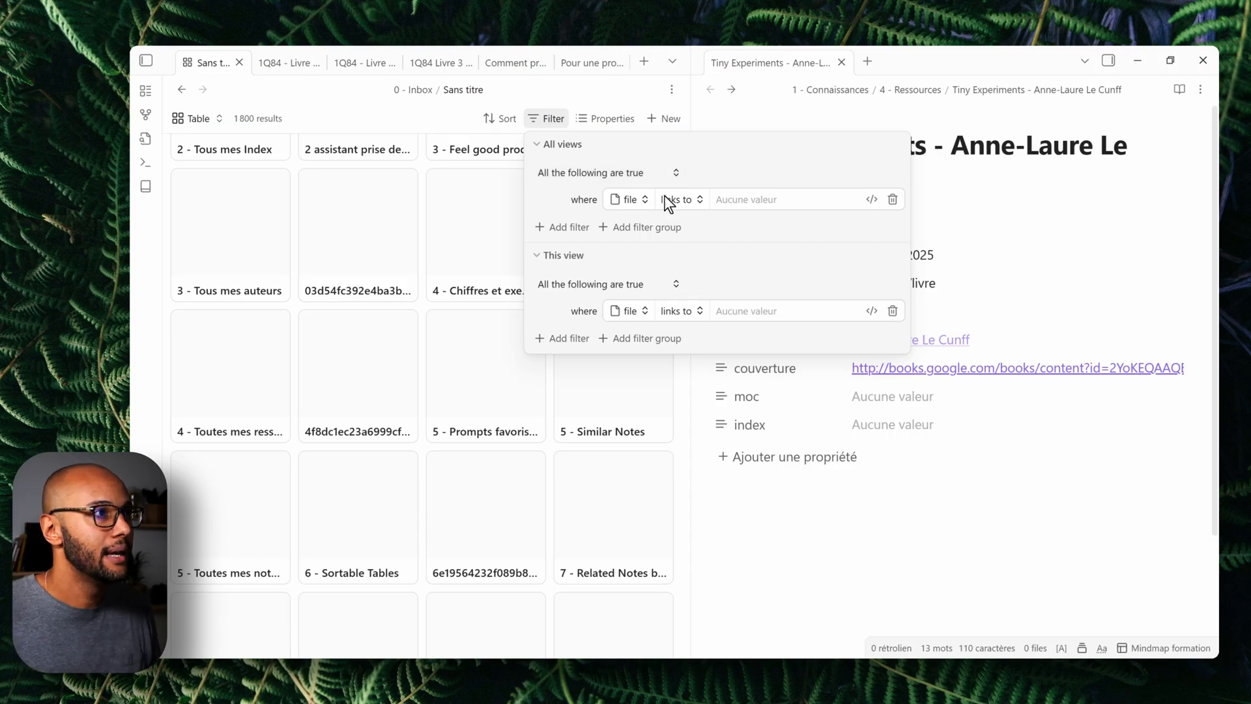
pyautogui.click(629, 199)
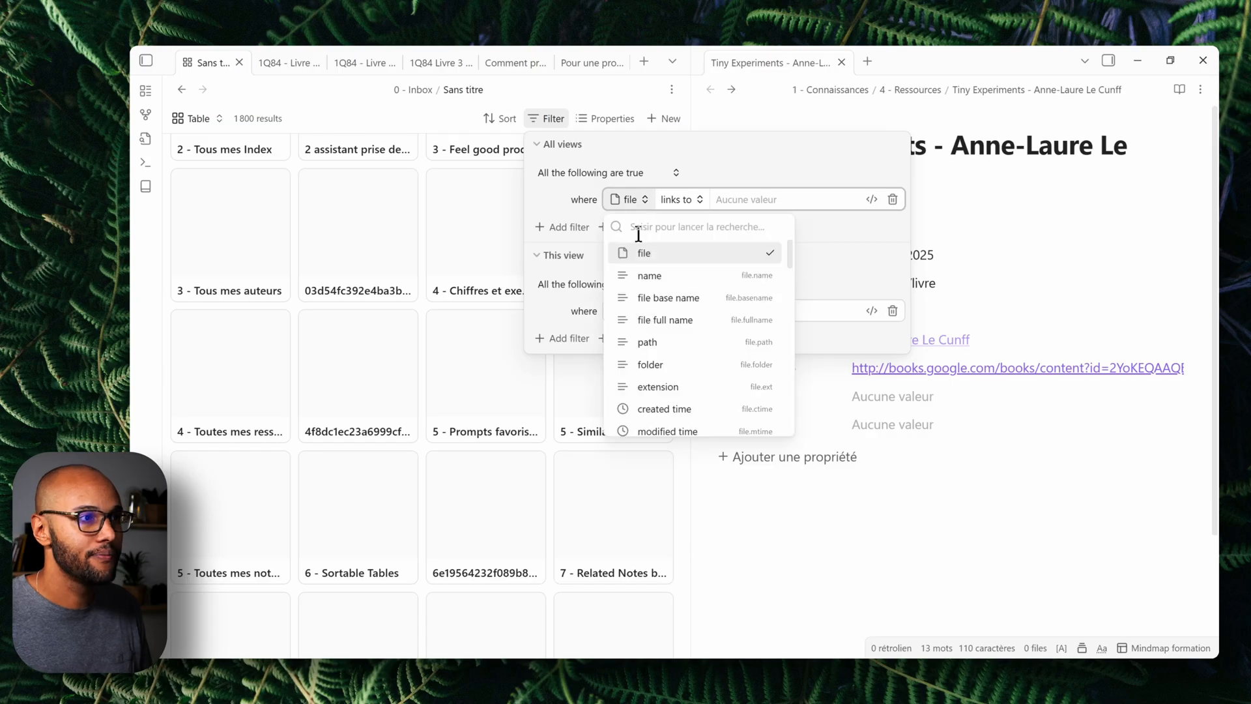
pyautogui.click(995, 595)
pyautogui.click(538, 117)
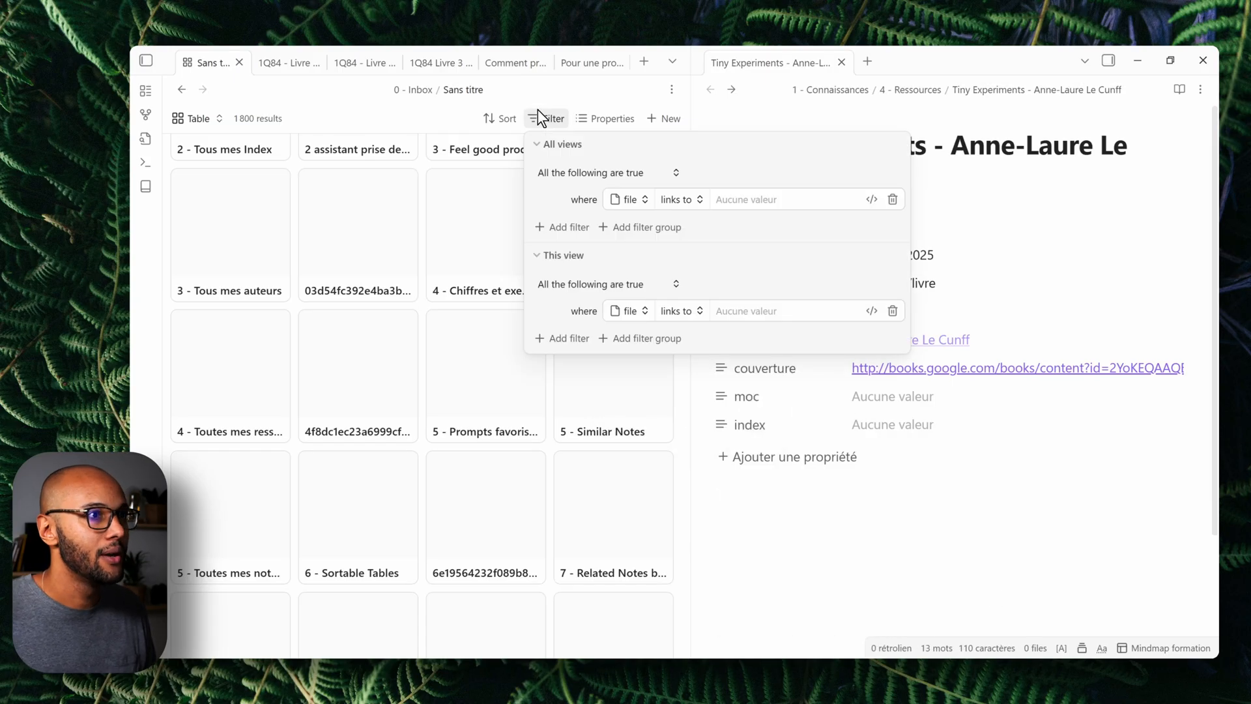
pyautogui.click(630, 202)
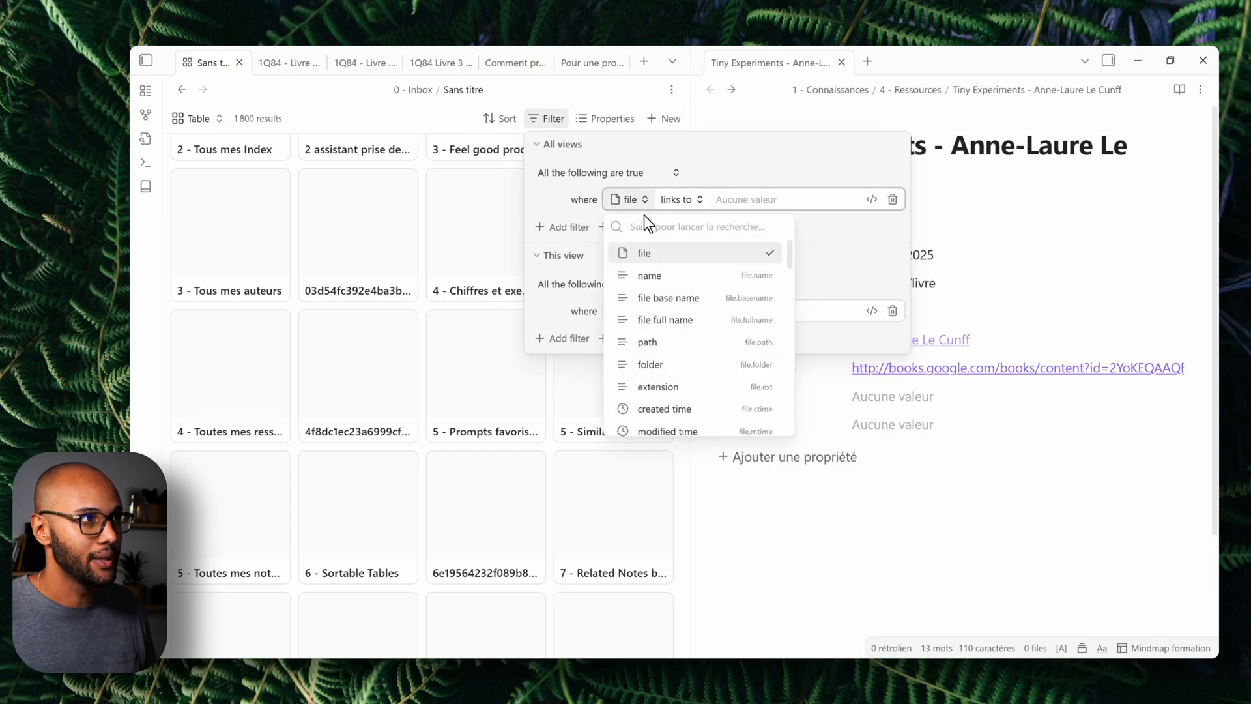
pyautogui.write('type')
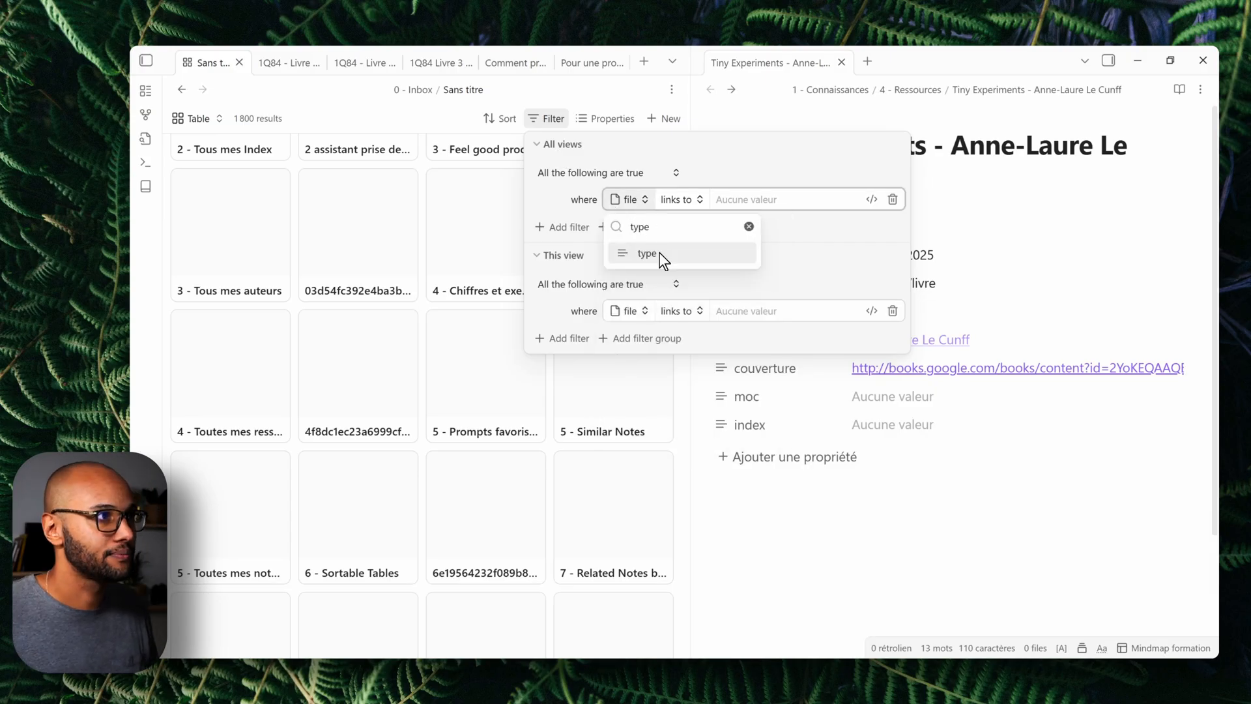
pyautogui.click(660, 254)
pyautogui.click(698, 247)
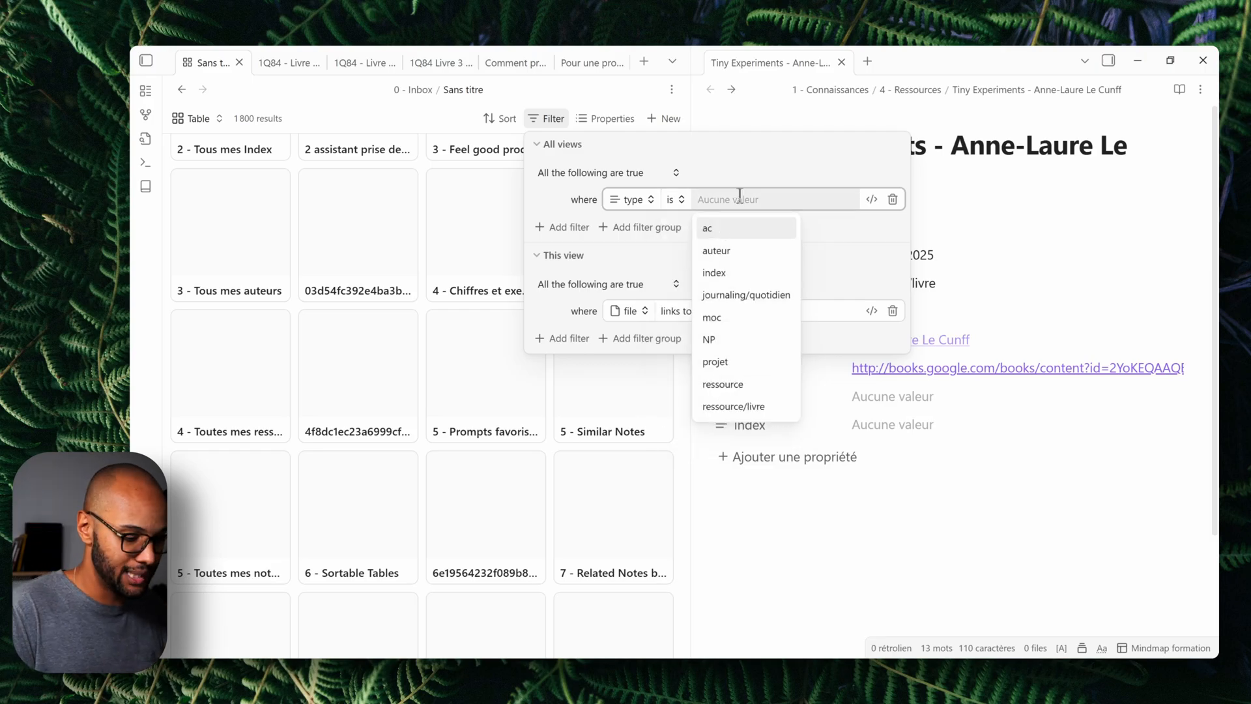
pyautogui.write('ressource')
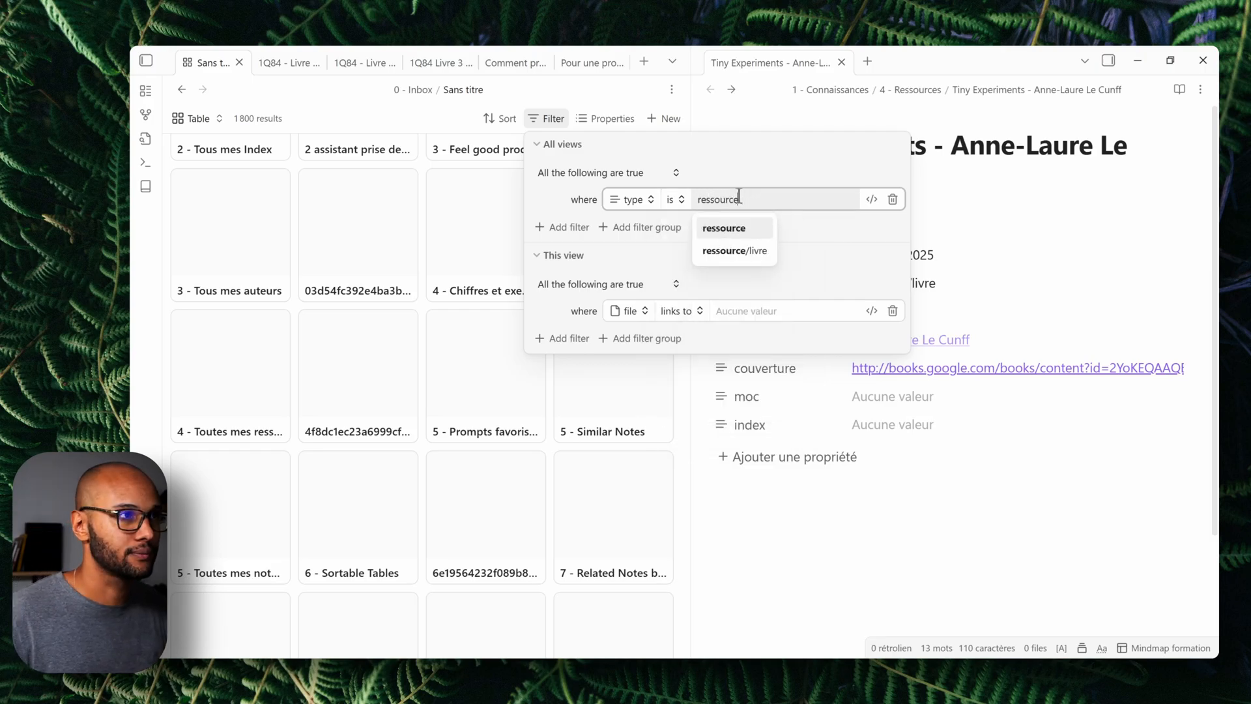
pyautogui.click(724, 252)
pyautogui.click(596, 549)
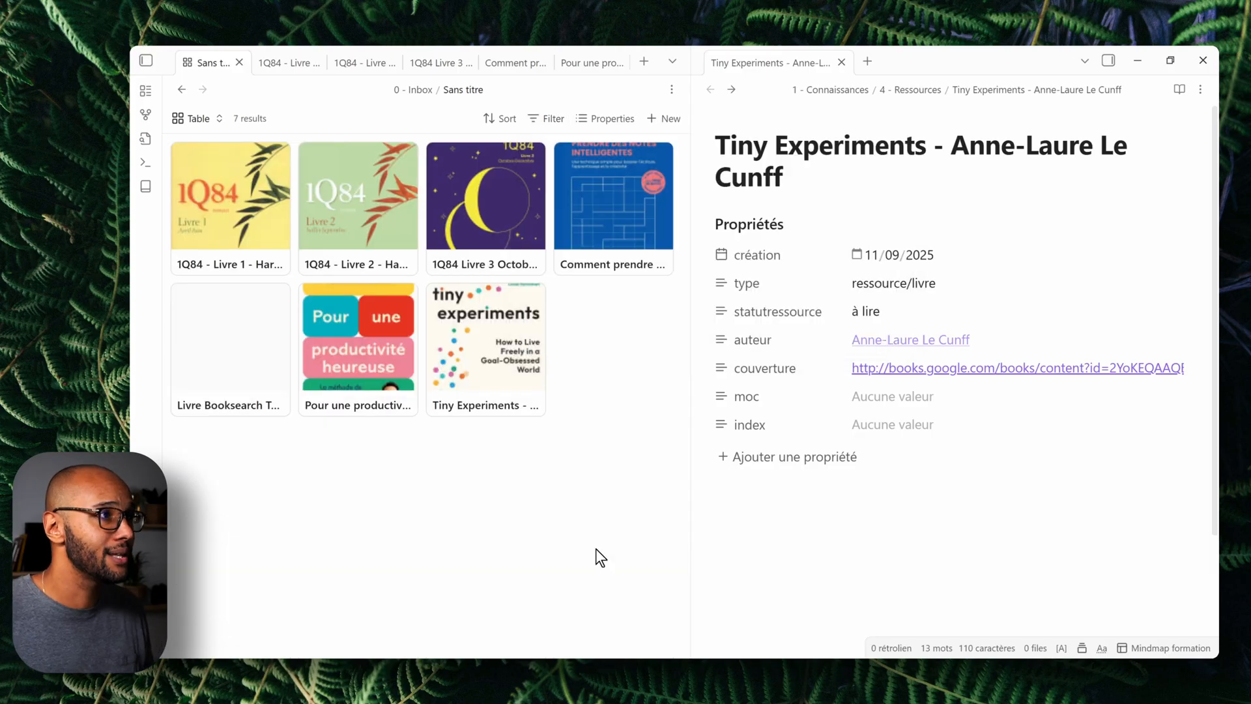
# Move the "Tiny Experiments" note's tab back into the base's tab group to remove the split
pyautogui.moveTo(769, 59); pyautogui.dragTo(642, 62)
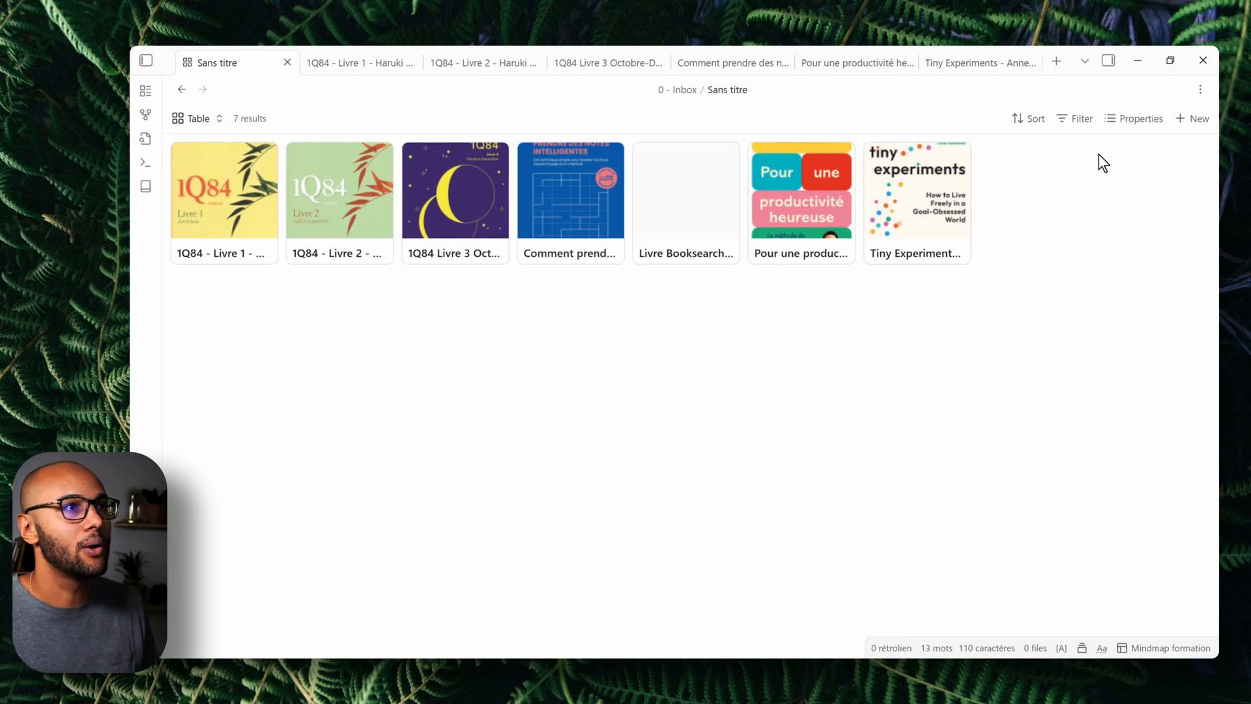
# Reduce the card size of the cards view to 120
pyautogui.click(215, 122)
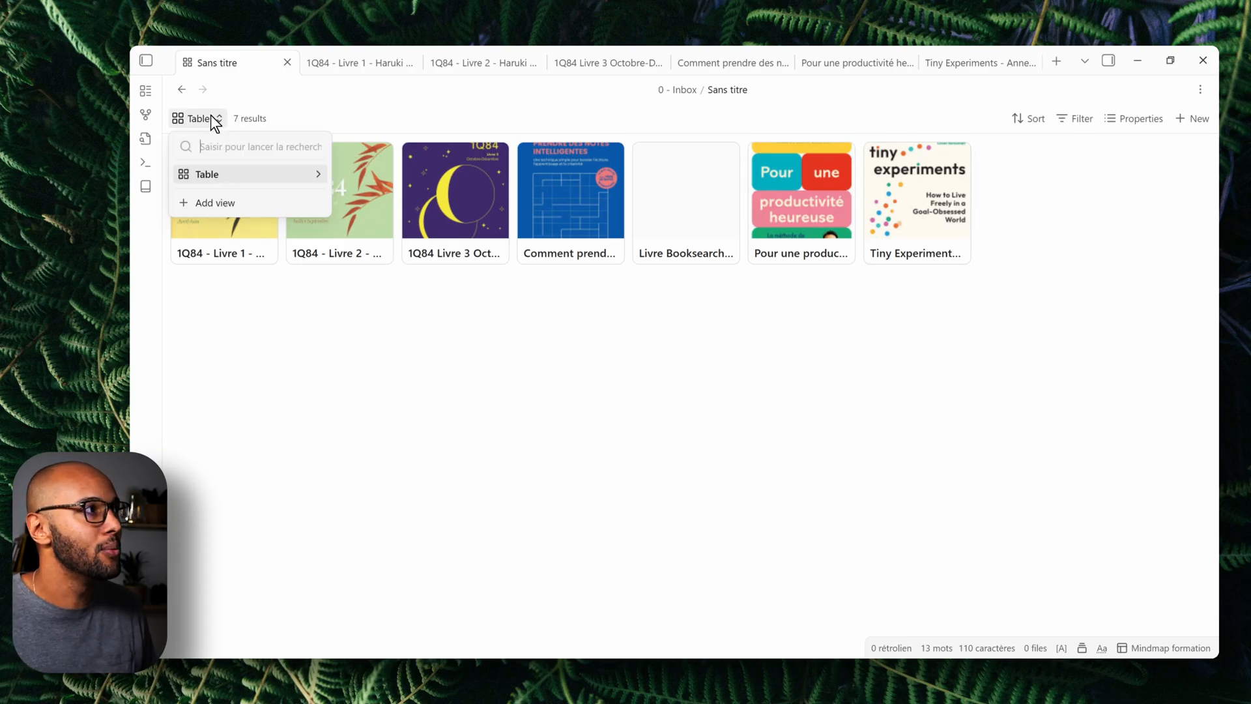
pyautogui.click(324, 174)
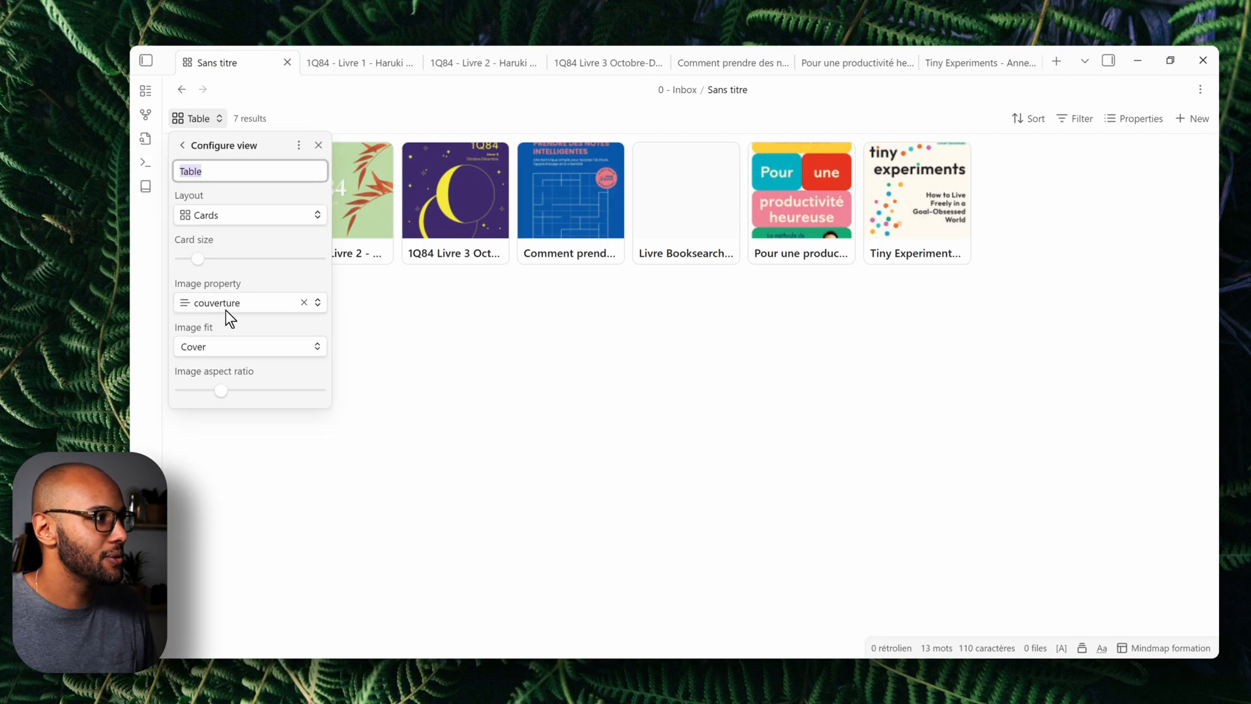
pyautogui.click(195, 258)
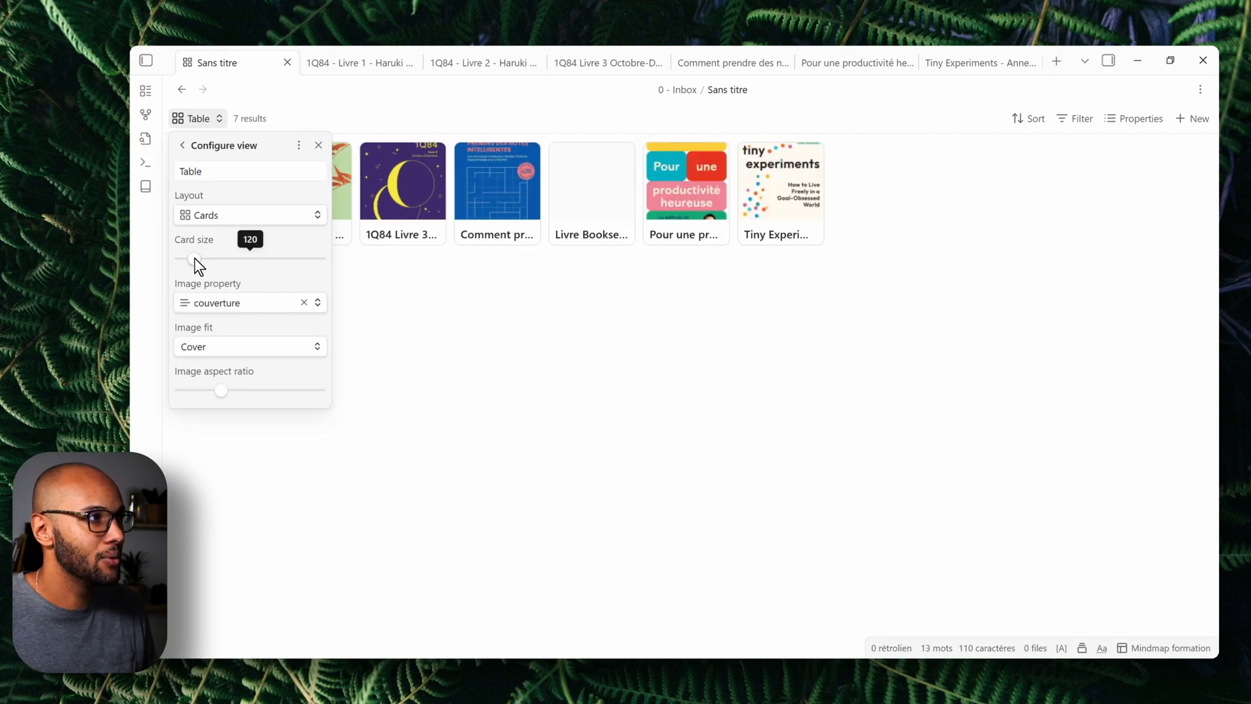
pyautogui.click(784, 260)
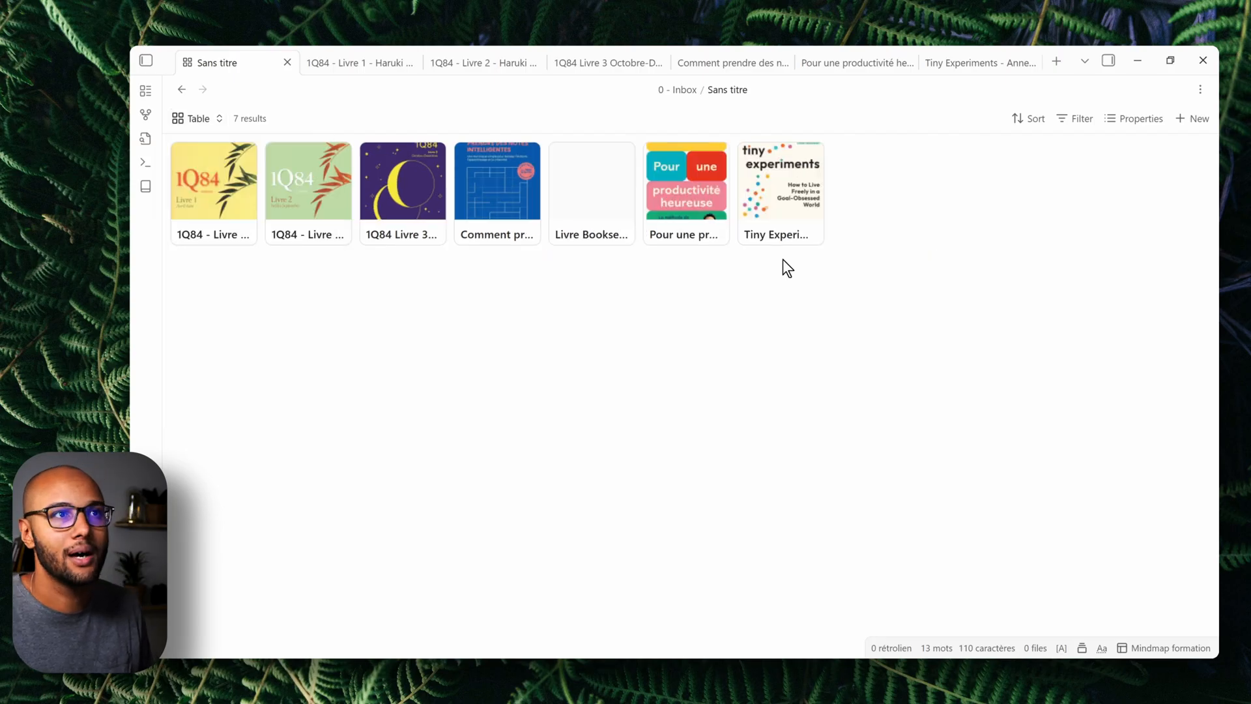
# Show the auteur and création properties on the book cards
pyautogui.click(1140, 118)
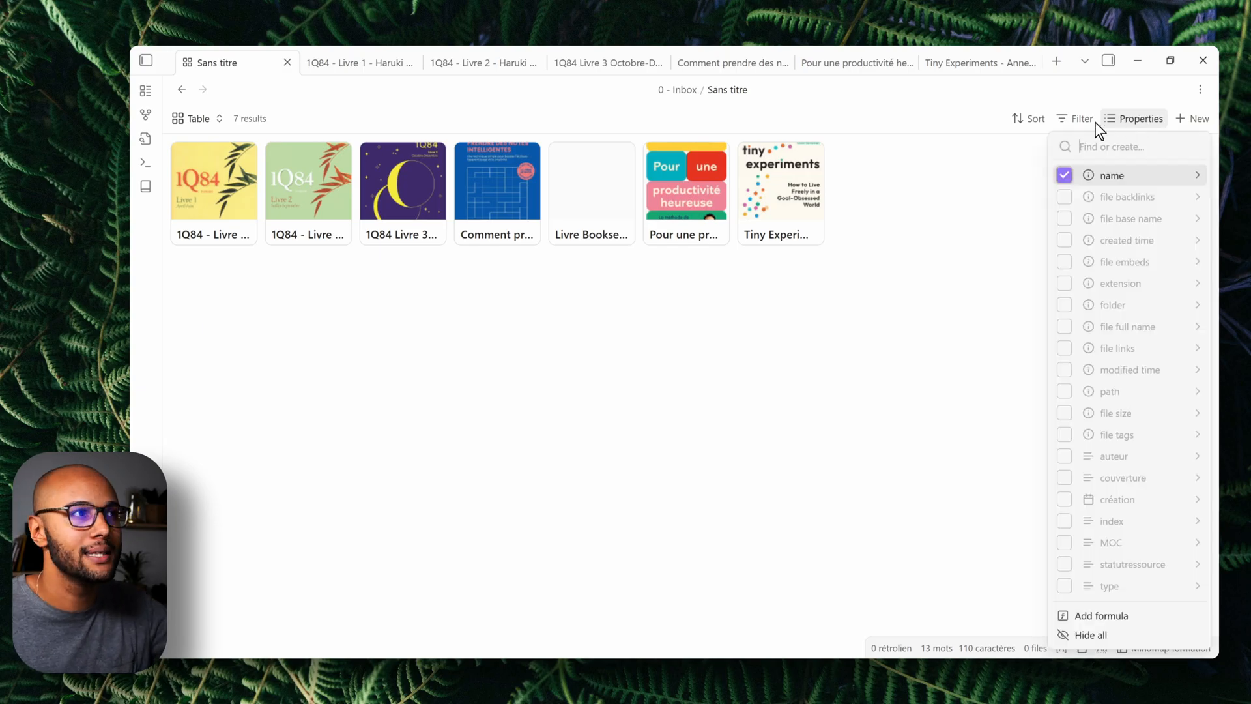
pyautogui.click(1140, 146)
pyautogui.write('auteu')
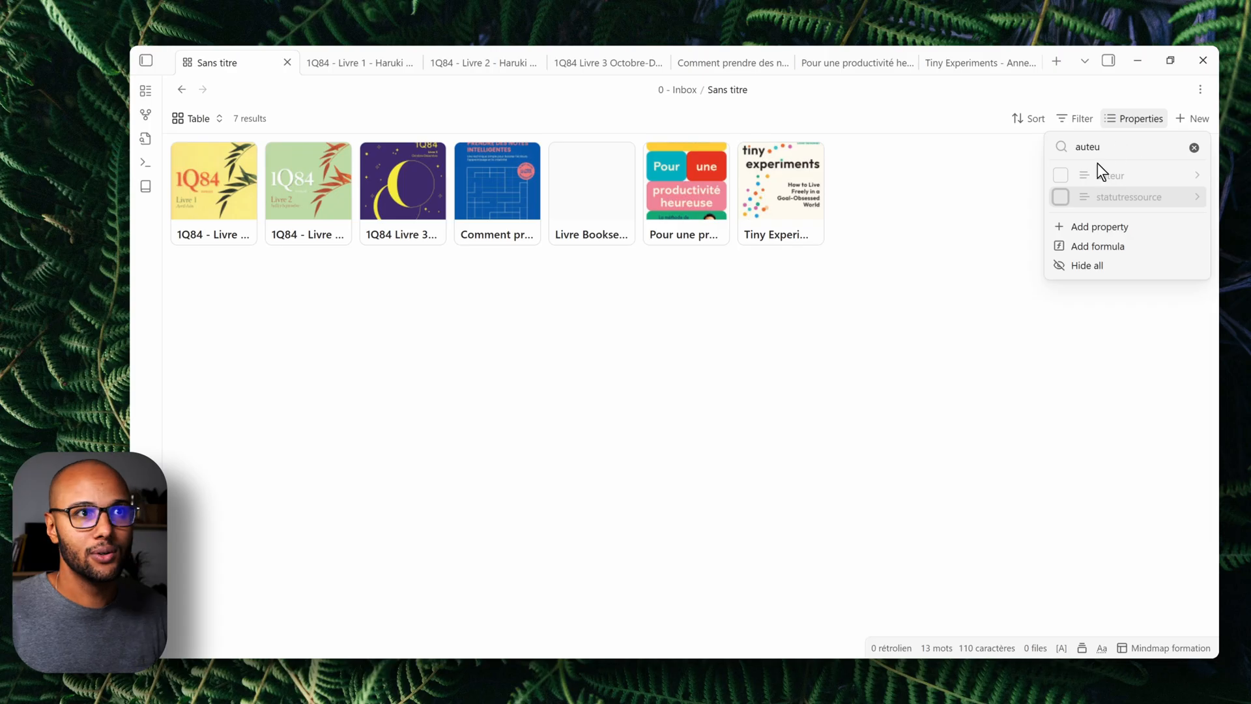
pyautogui.click(1061, 175)
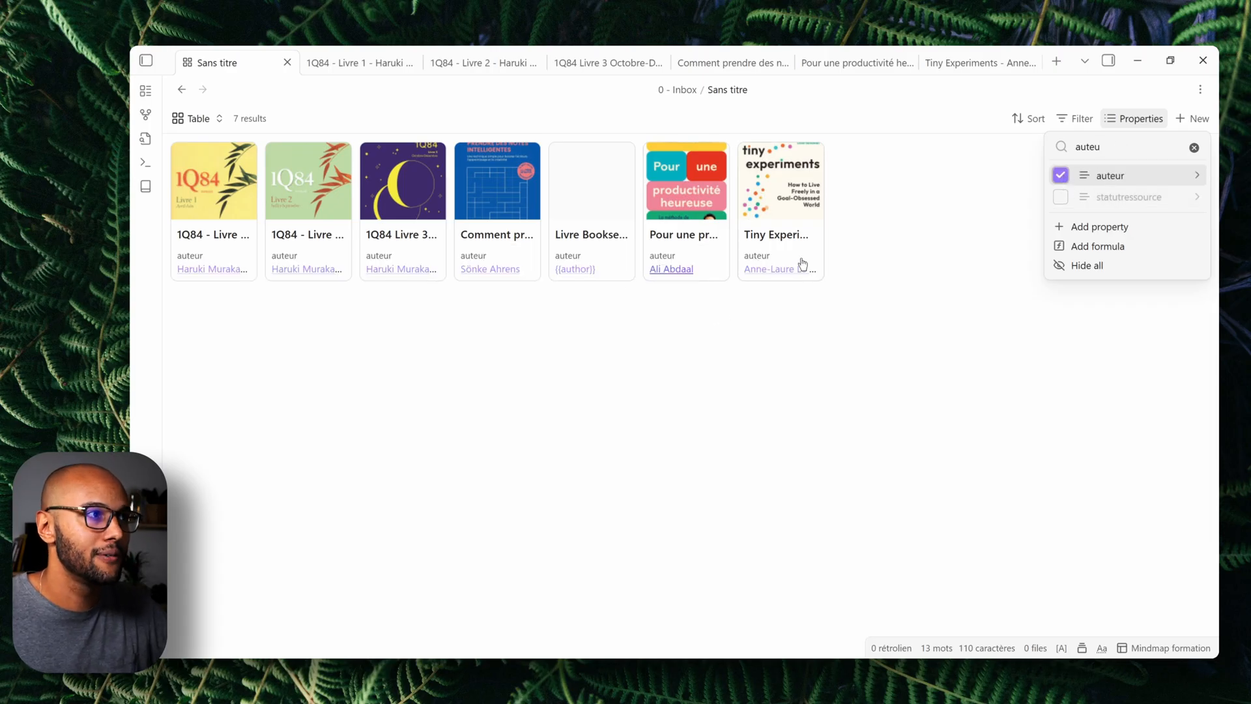
pyautogui.moveTo(1131, 150); pyautogui.dragTo(1060, 151)
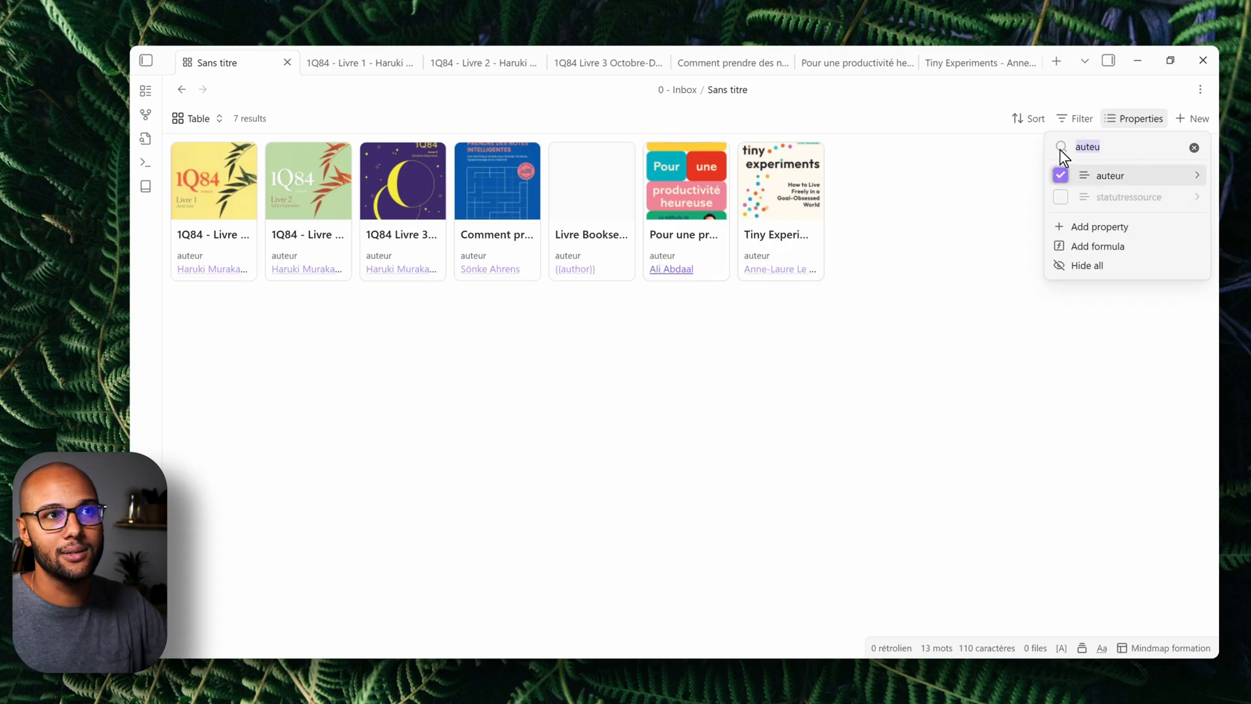
pyautogui.write('créa')
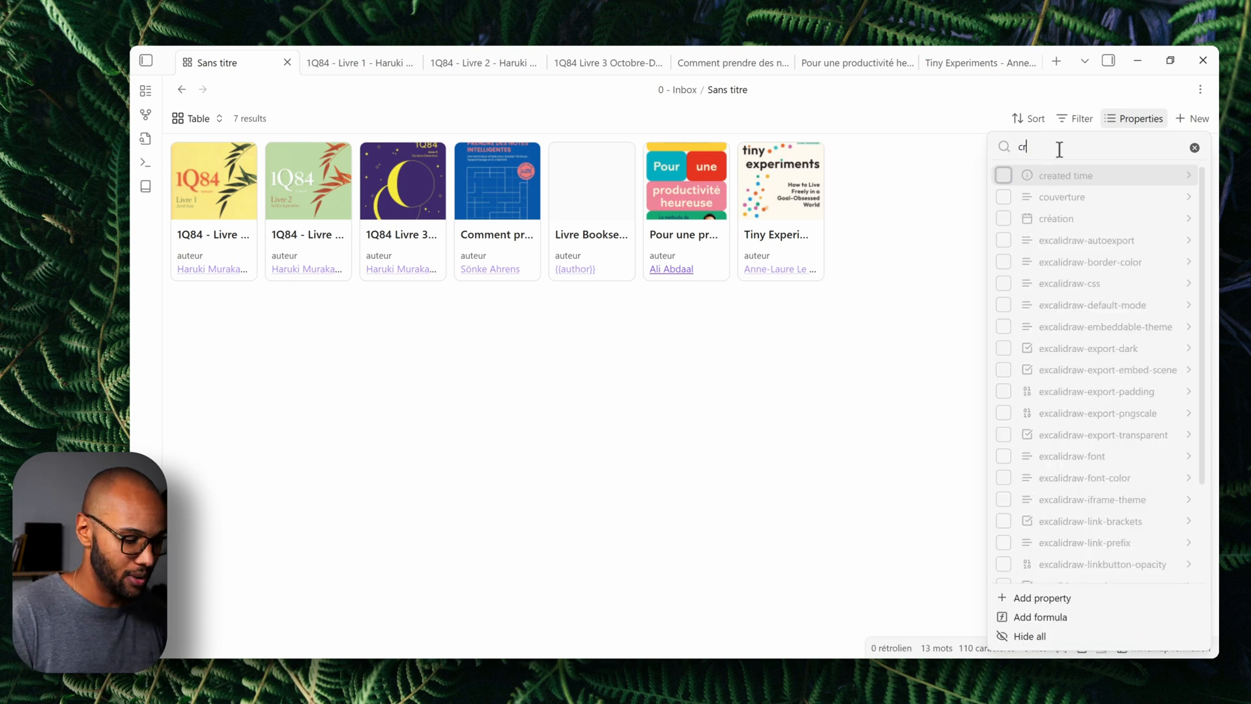
pyautogui.click(1060, 174)
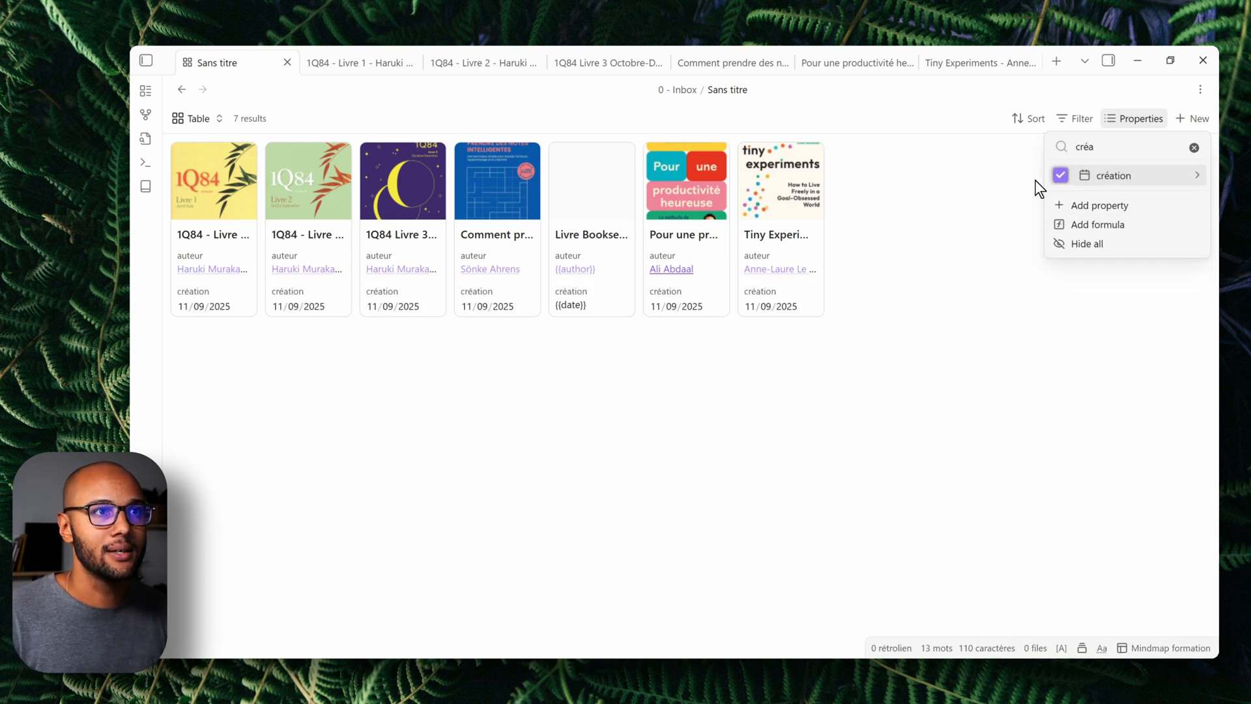
pyautogui.click(902, 314)
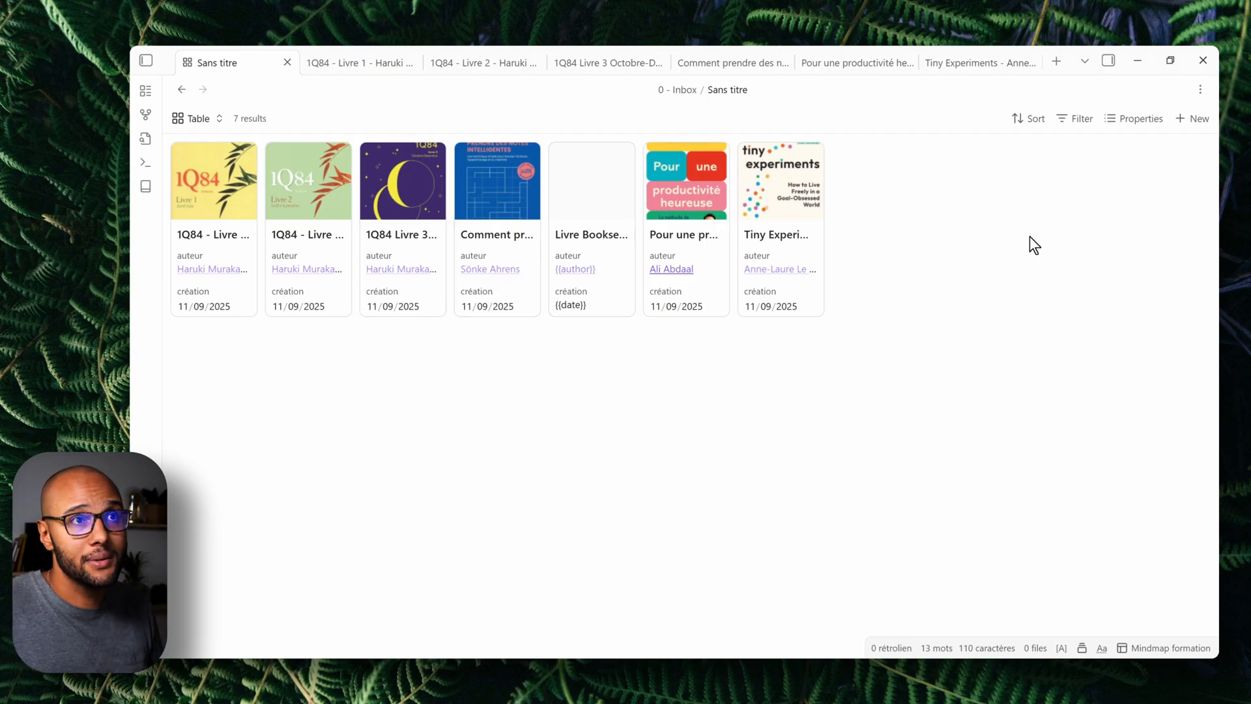
# Display the statutressource property on the book cards as well
pyautogui.click(1131, 119)
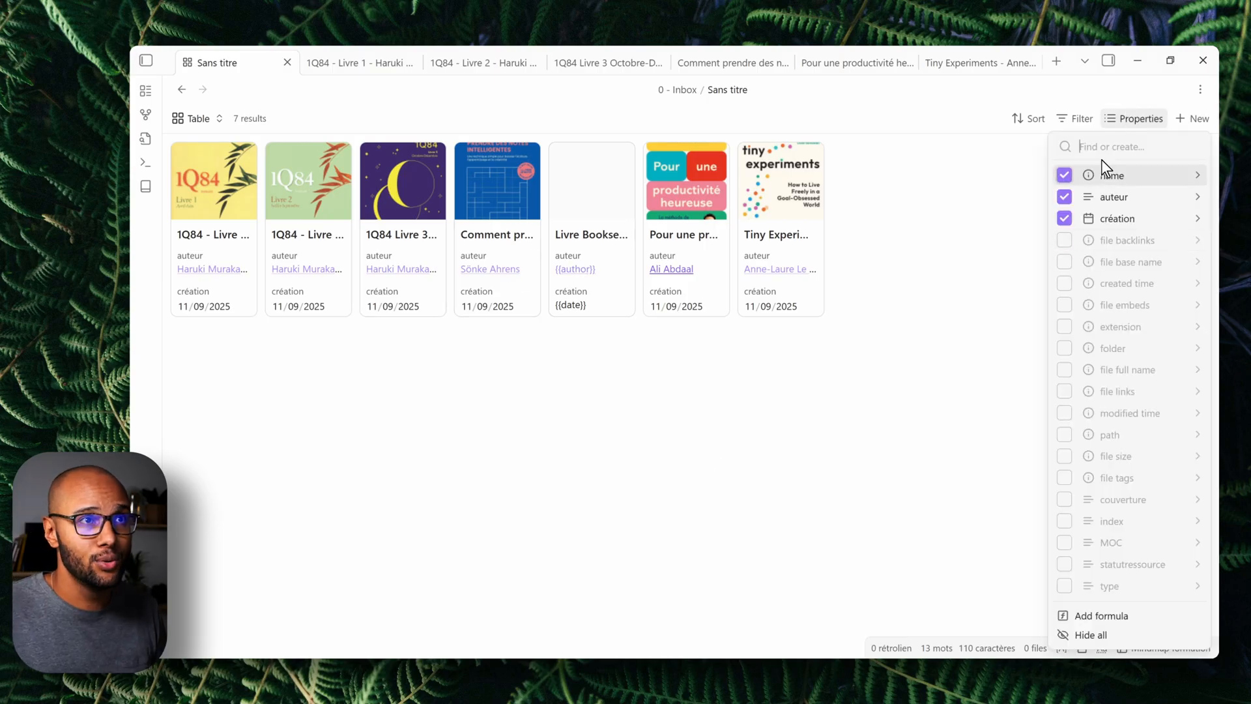
pyautogui.write('stat')
pyautogui.click(1060, 218)
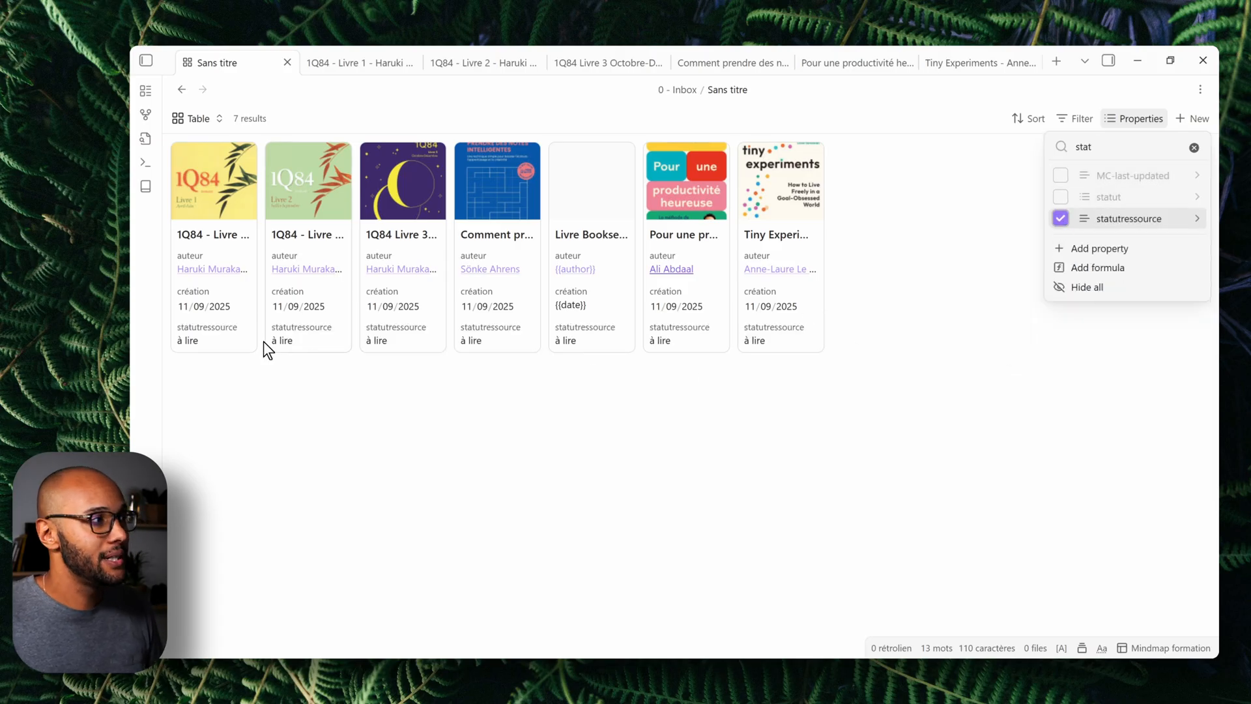
pyautogui.click(671, 443)
# Open the "Pour une productivité heureuse" note in a new tab and set its statutressource to "en cours"
pyautogui.keyDown('ctrl'); pyautogui.click(688, 160); pyautogui.keyUp('ctrl')
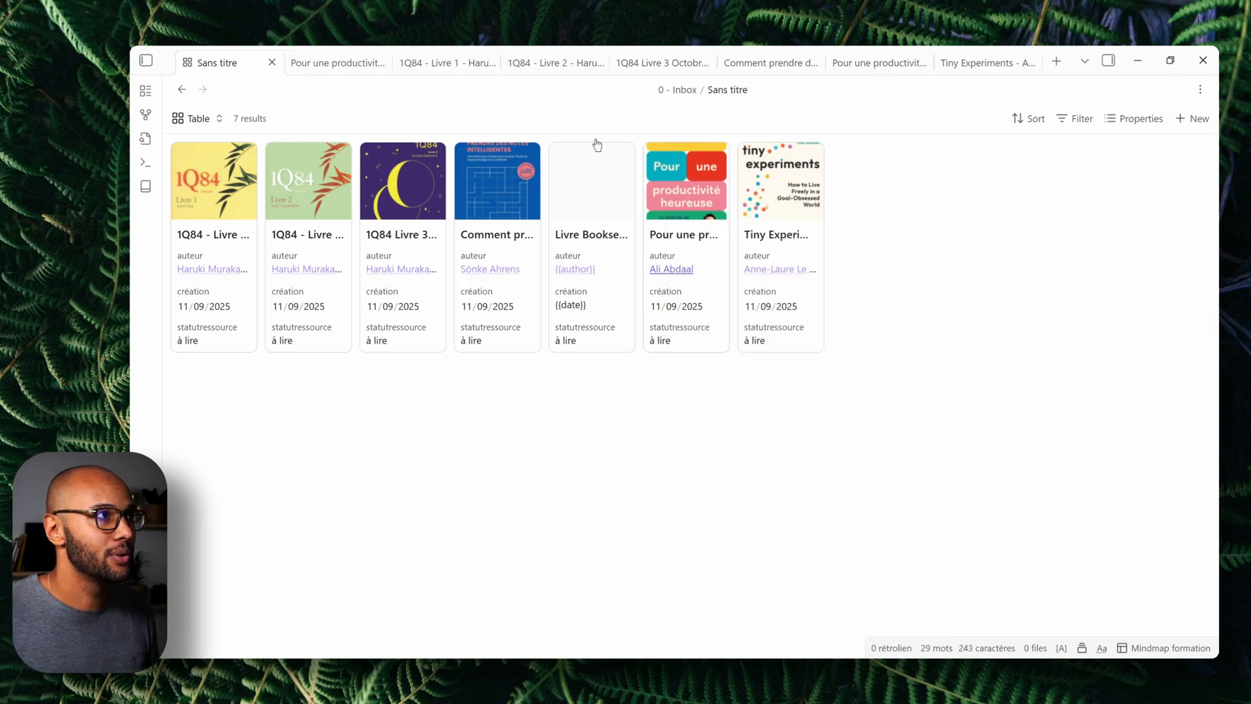
pyautogui.click(331, 62)
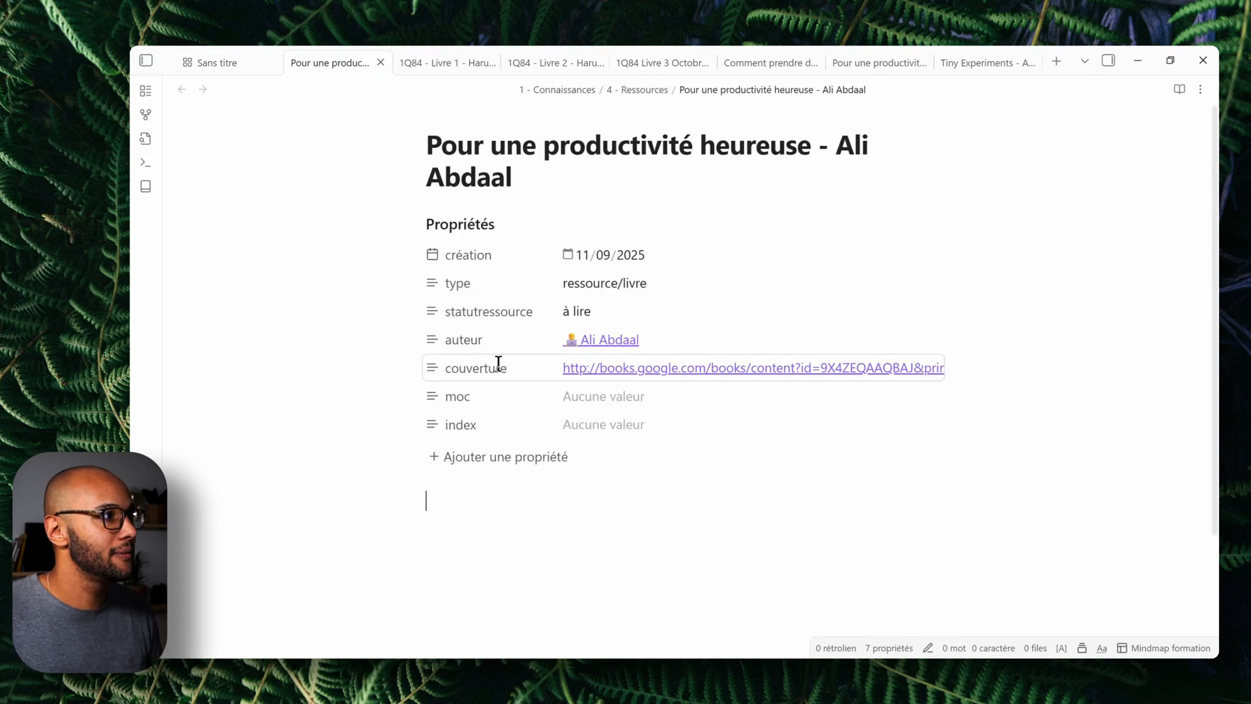
pyautogui.click(684, 313)
pyautogui.write('en cours')
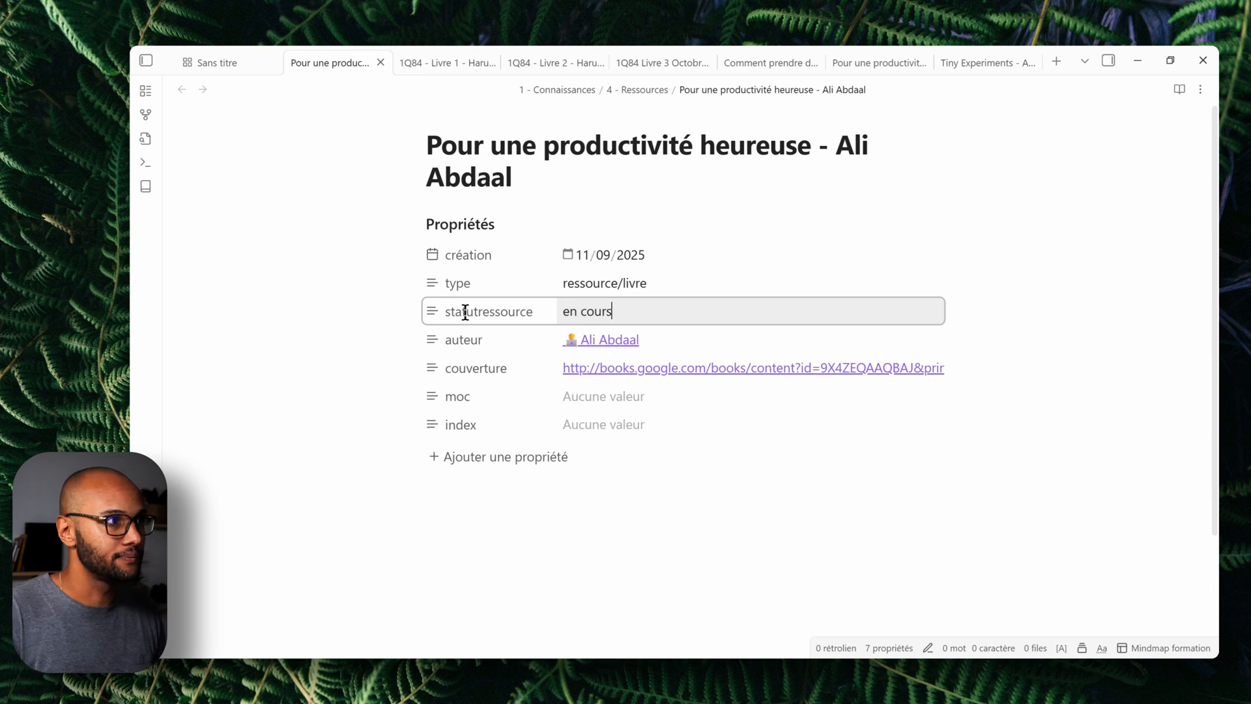
# Set the statutressource of the "1Q84 - Livre 1" note to "terminé"
pyautogui.click(451, 63)
pyautogui.click(652, 280)
pyautogui.write('terminé')
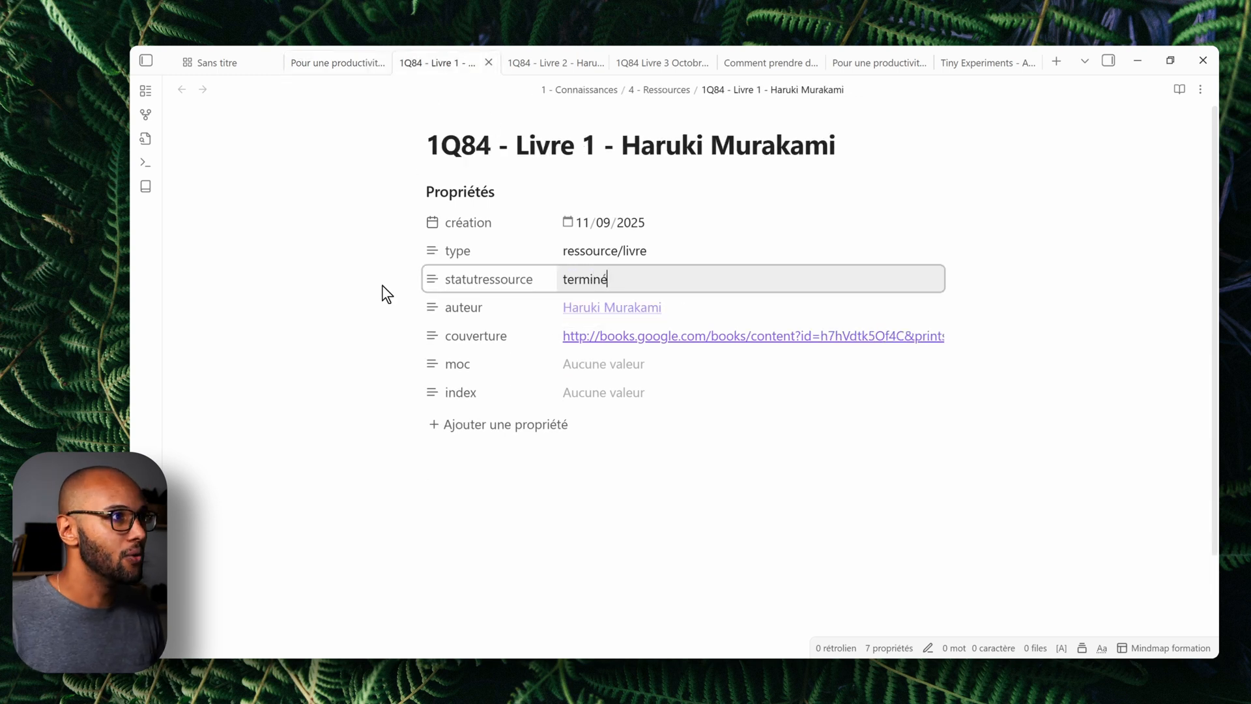
pyautogui.click(622, 494)
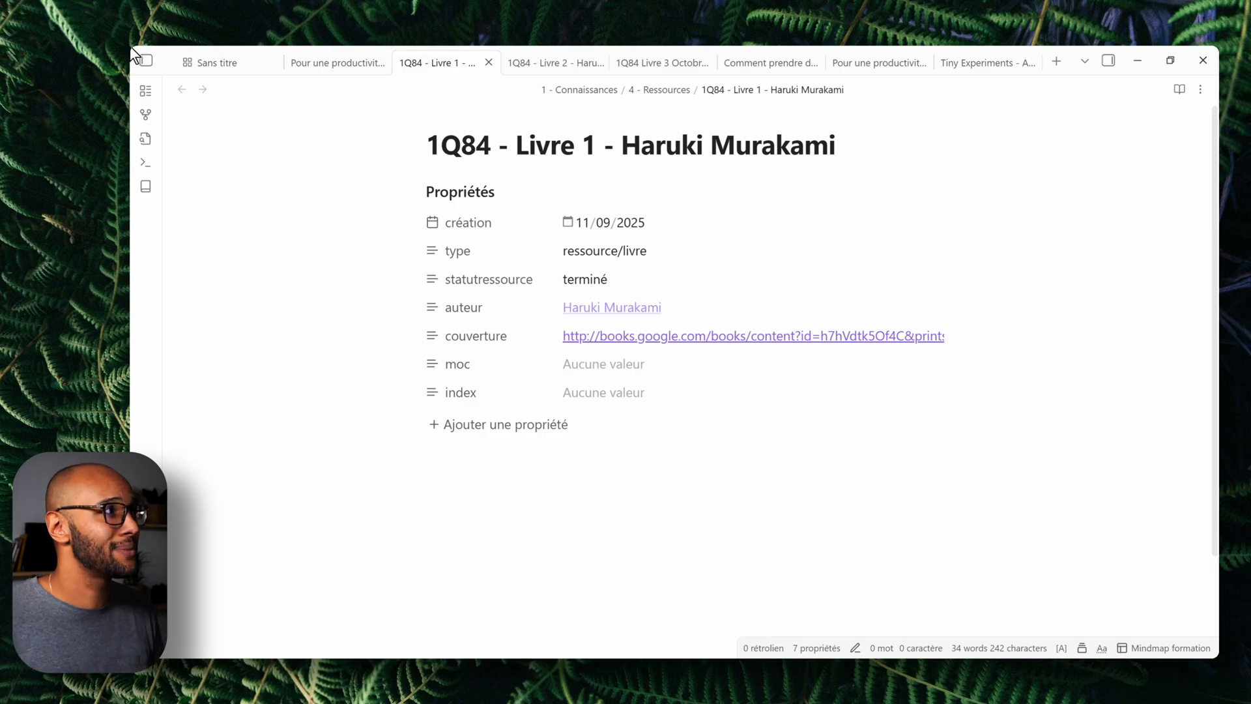
# Duplicate the base's "Table" view, name the copy "Liste" and switch its layout to Table
pyautogui.click(235, 60)
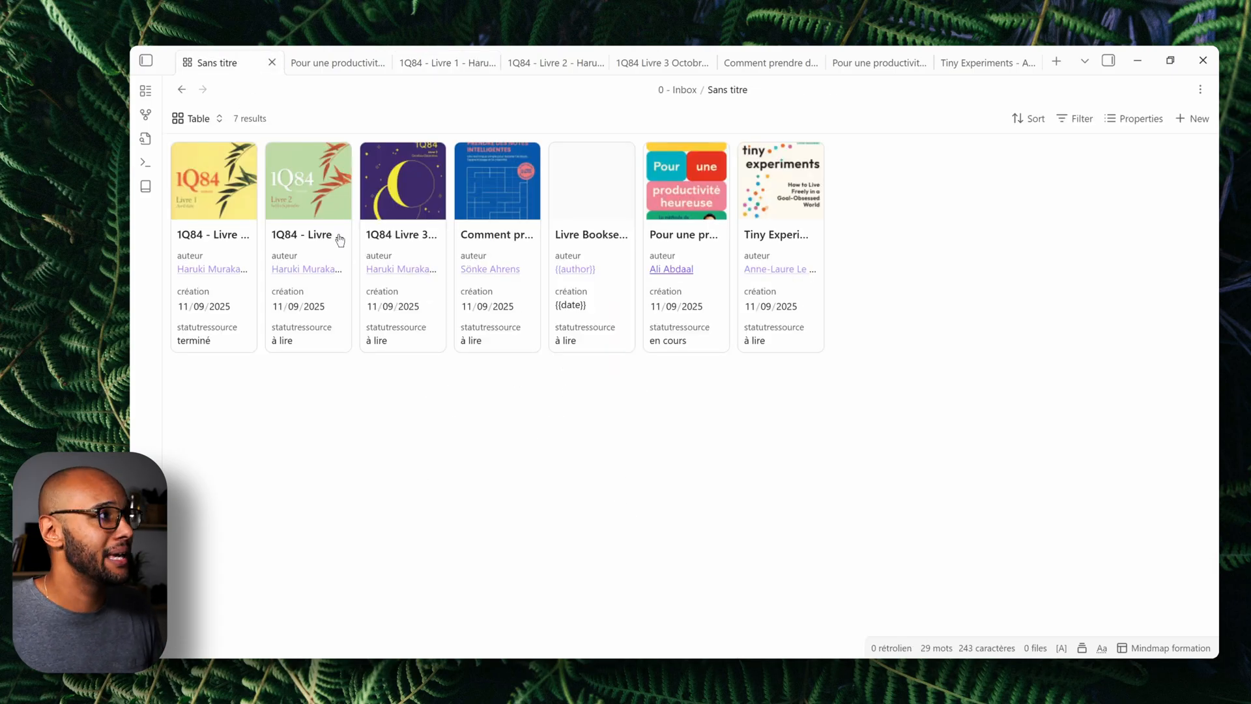
pyautogui.click(201, 119)
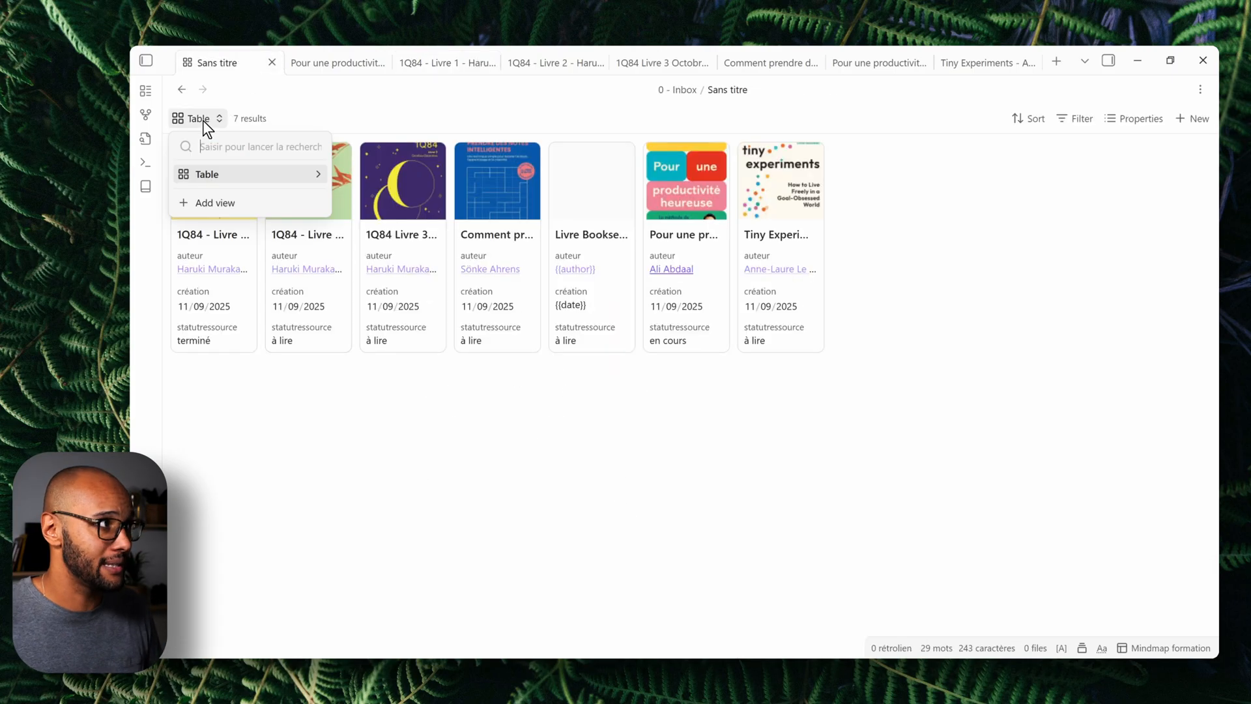
pyautogui.click(318, 174)
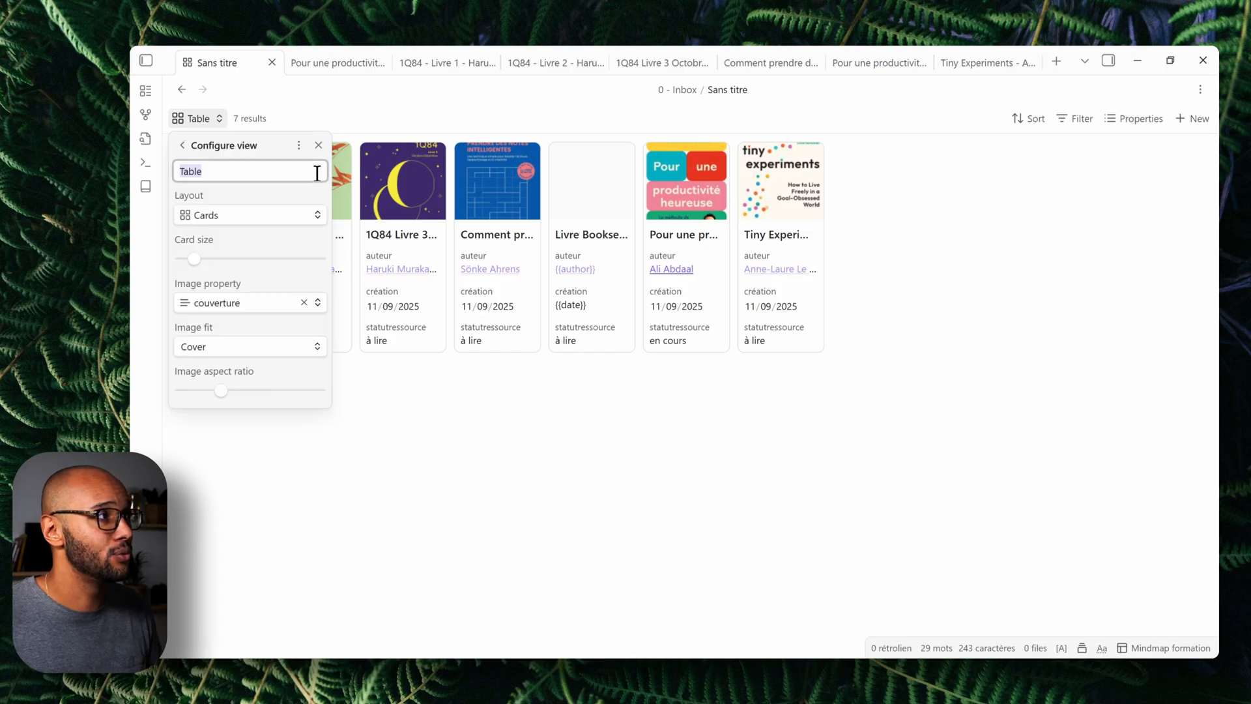
pyautogui.click(299, 145)
pyautogui.click(346, 160)
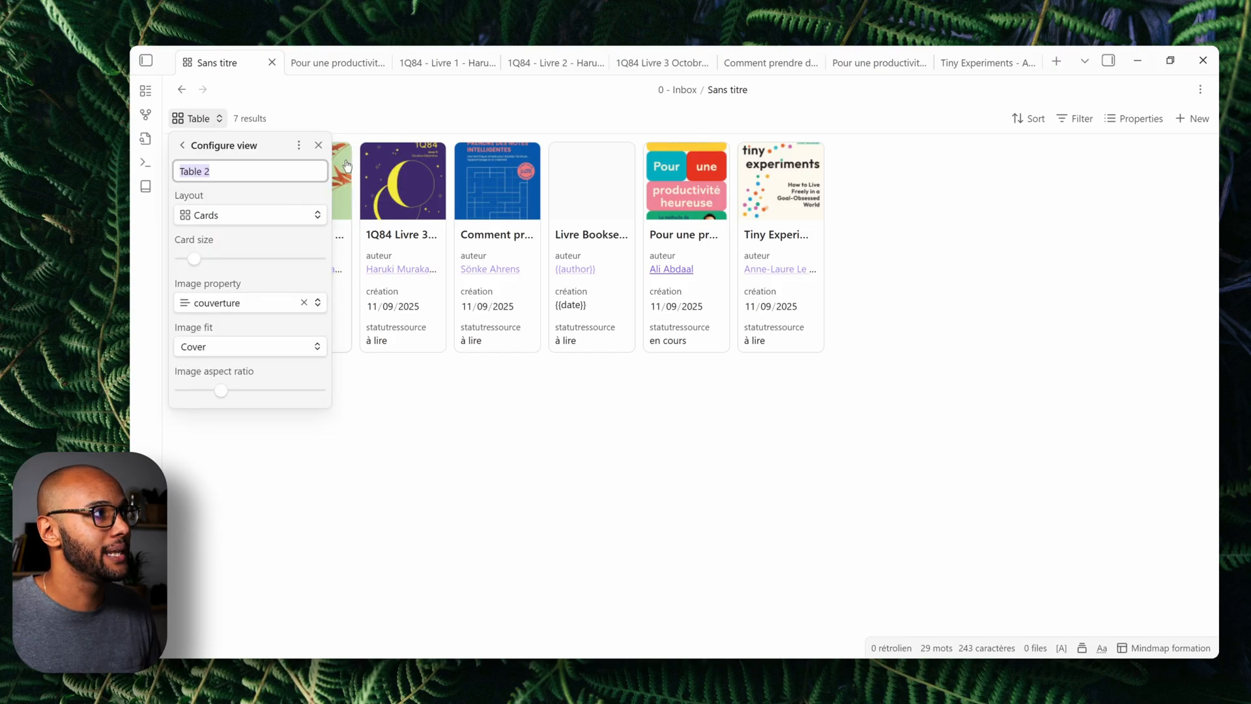
pyautogui.write('Liste')
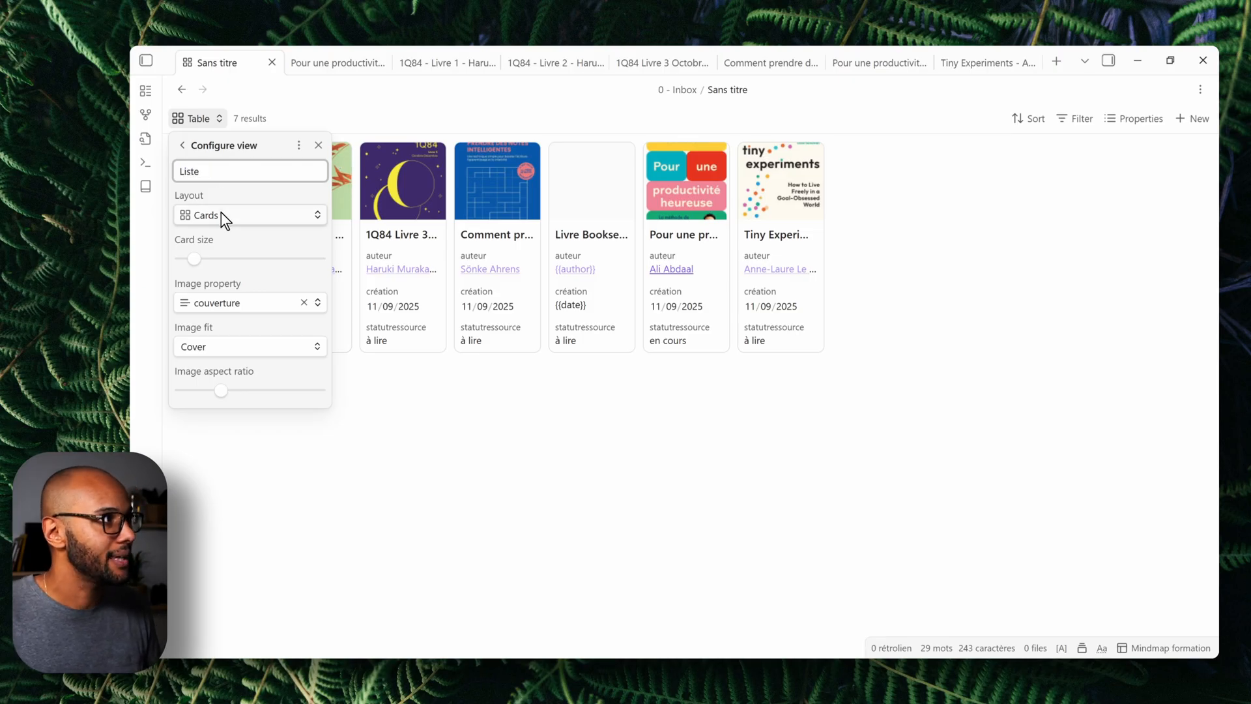
pyautogui.click(221, 215)
pyautogui.click(233, 273)
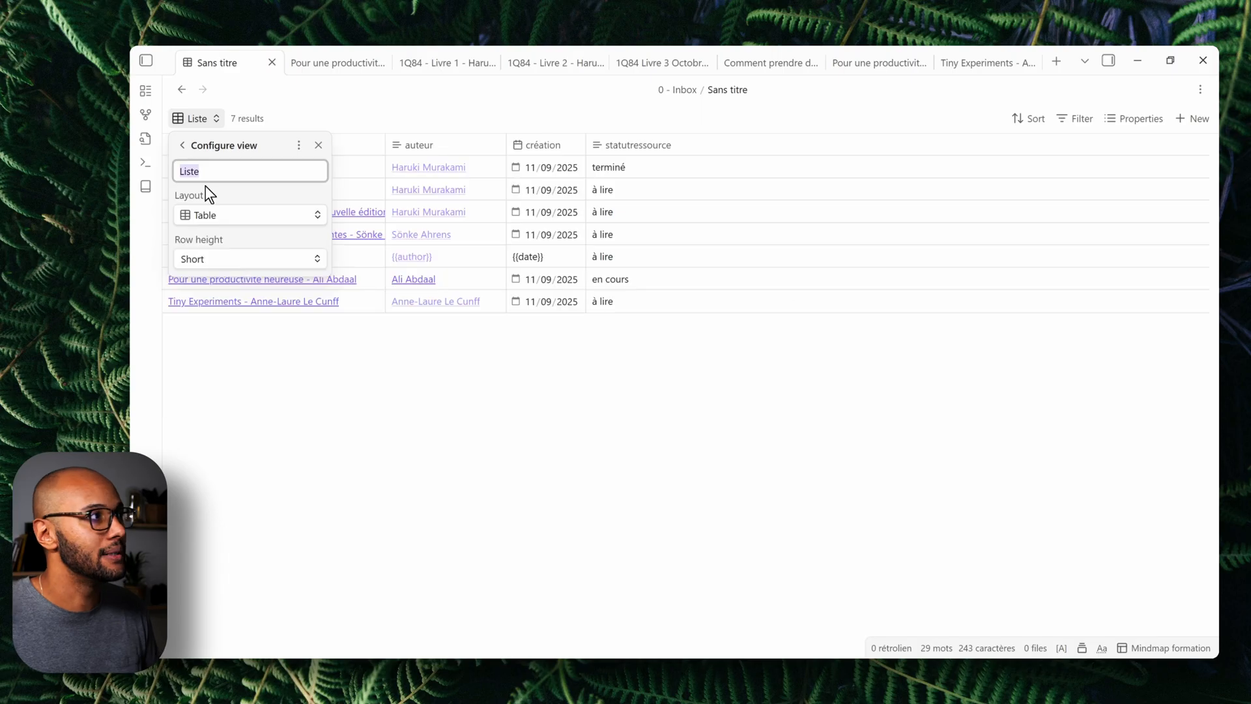
pyautogui.click(515, 425)
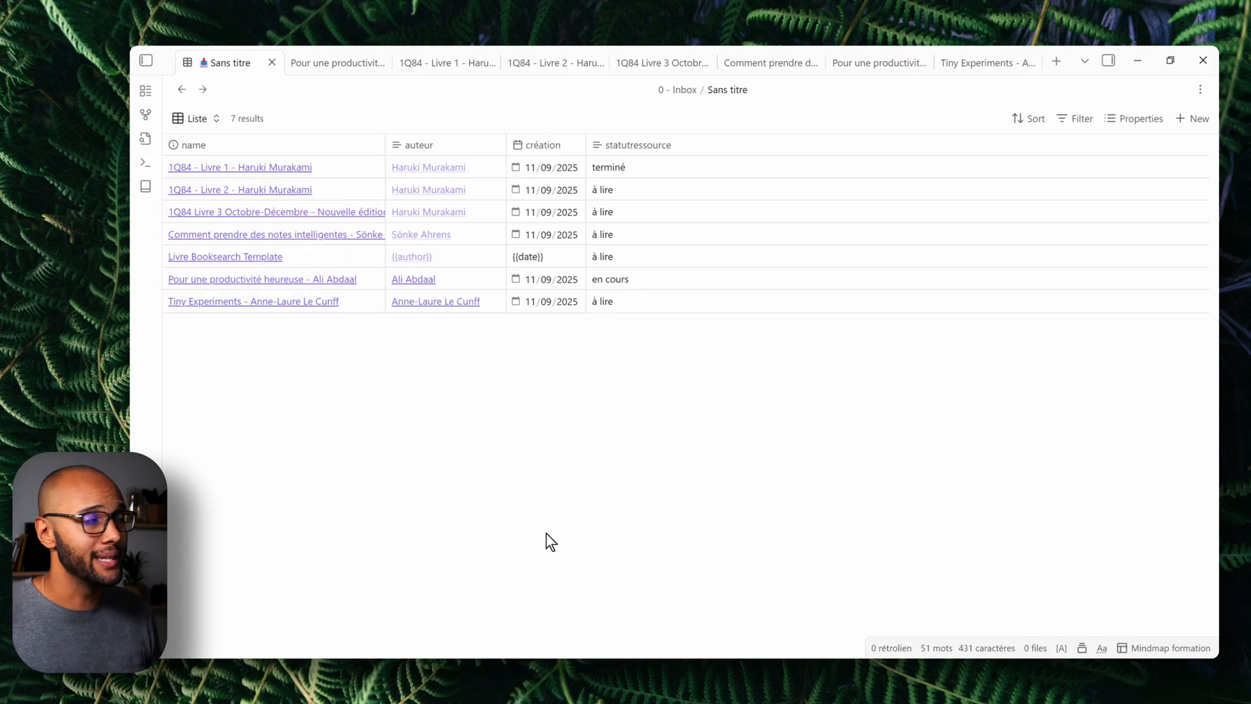
# Duplicate the "Liste" view and name the copy "En cours"
pyautogui.click(195, 118)
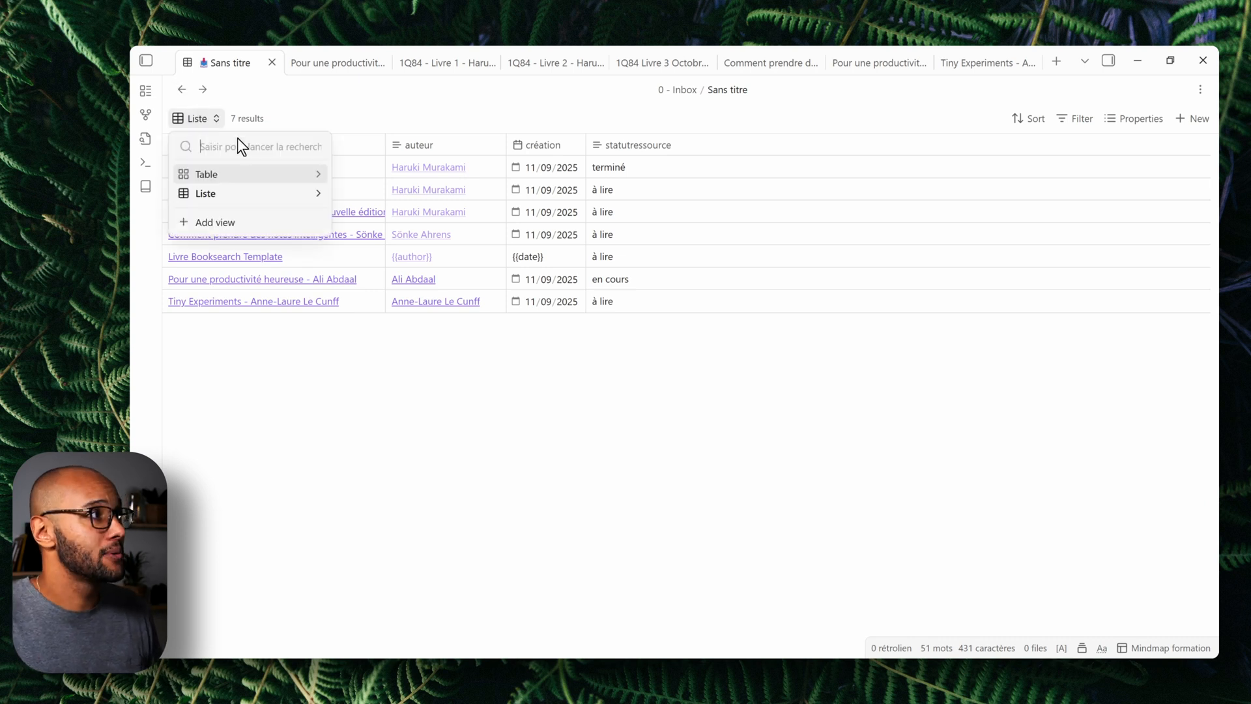
pyautogui.click(320, 174)
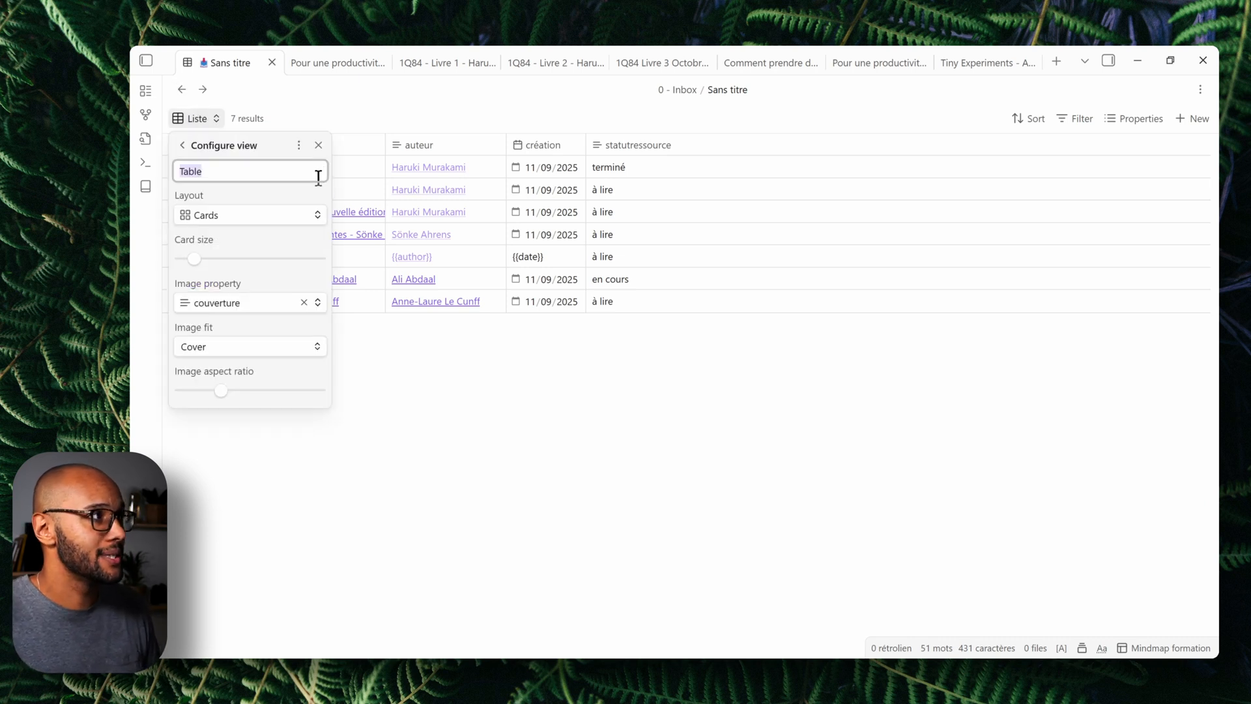
pyautogui.click(205, 124)
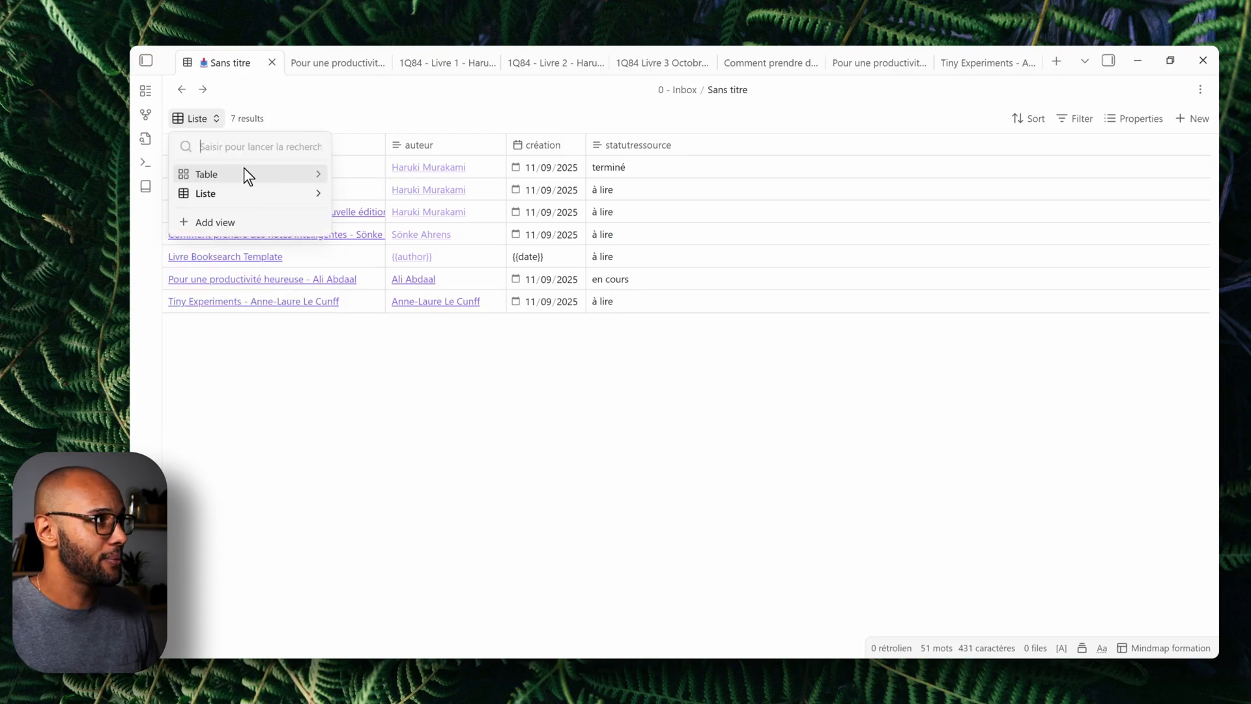
pyautogui.click(318, 193)
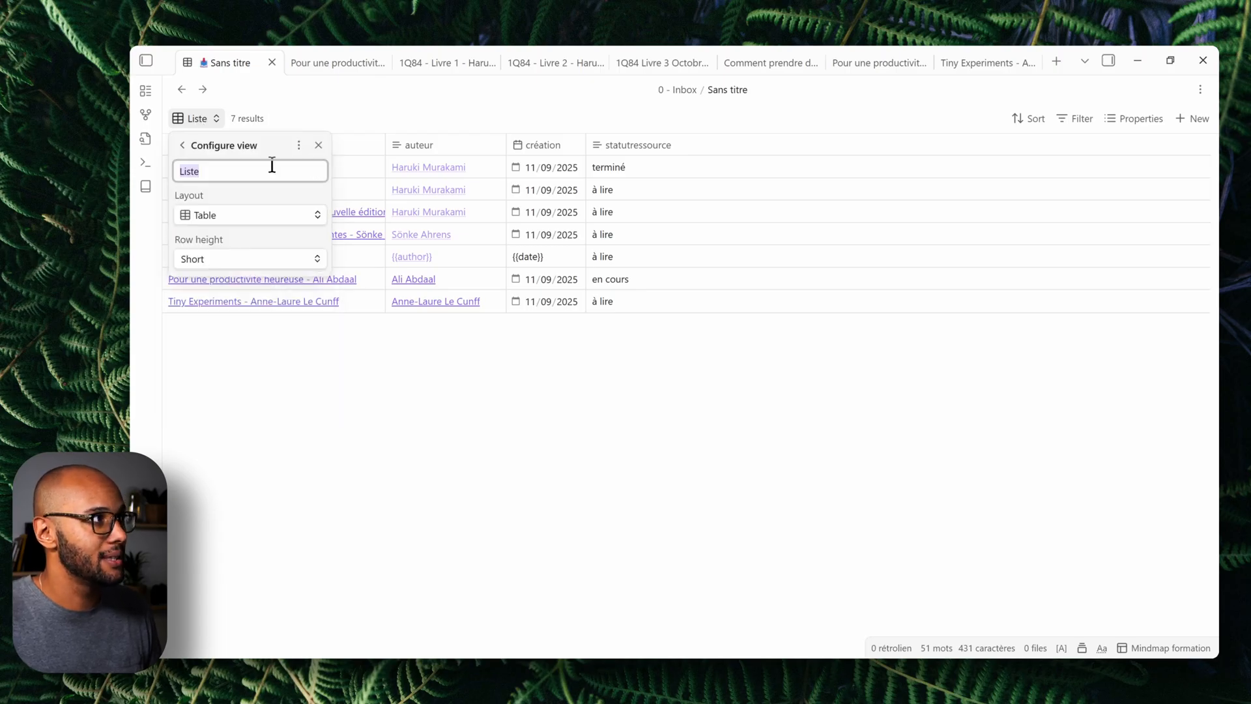
pyautogui.click(298, 148)
pyautogui.click(342, 167)
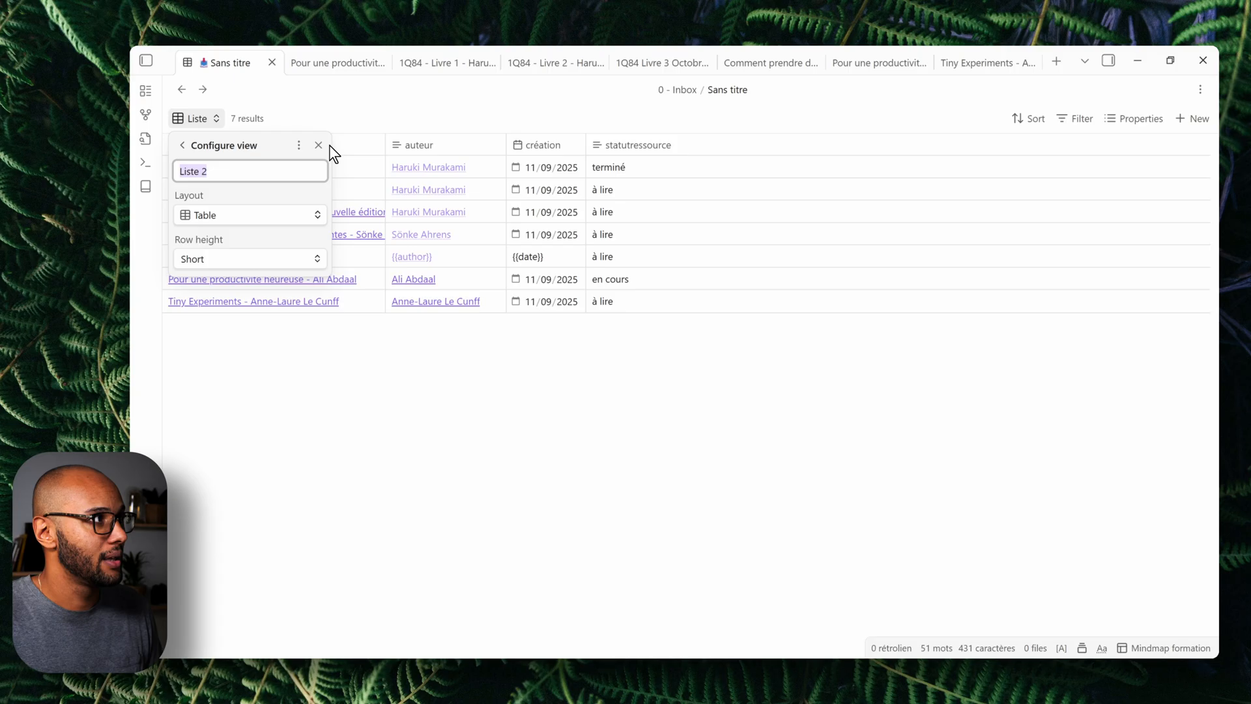
pyautogui.write('En c')
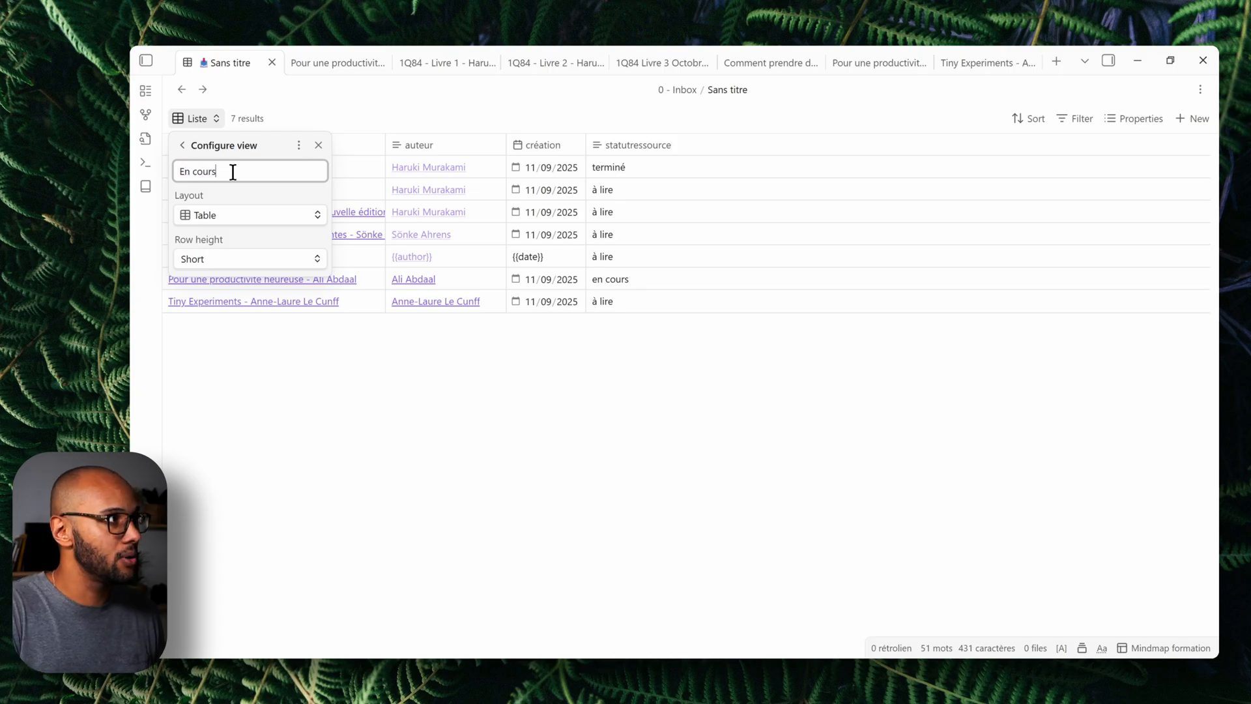
pyautogui.write('ours')
pyautogui.click(559, 441)
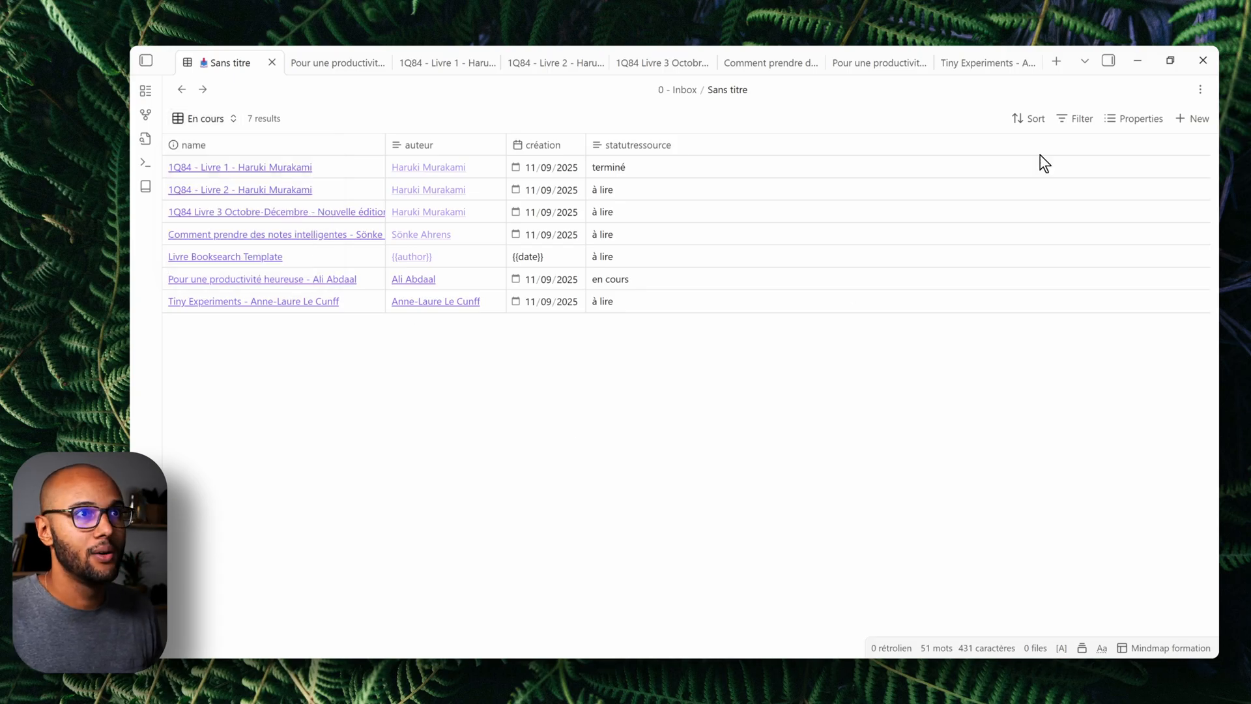
# Filter the "En cours" view to notes whose statutressource is "en cours"
pyautogui.click(1083, 126)
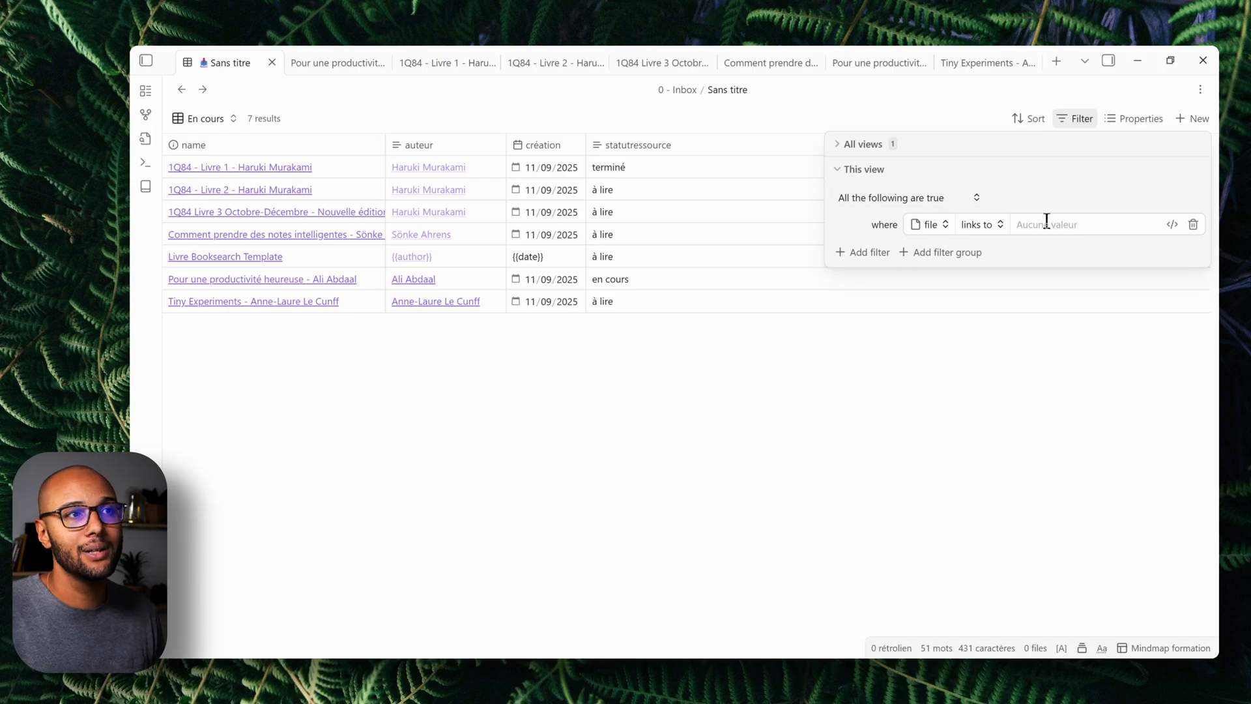
pyautogui.click(931, 226)
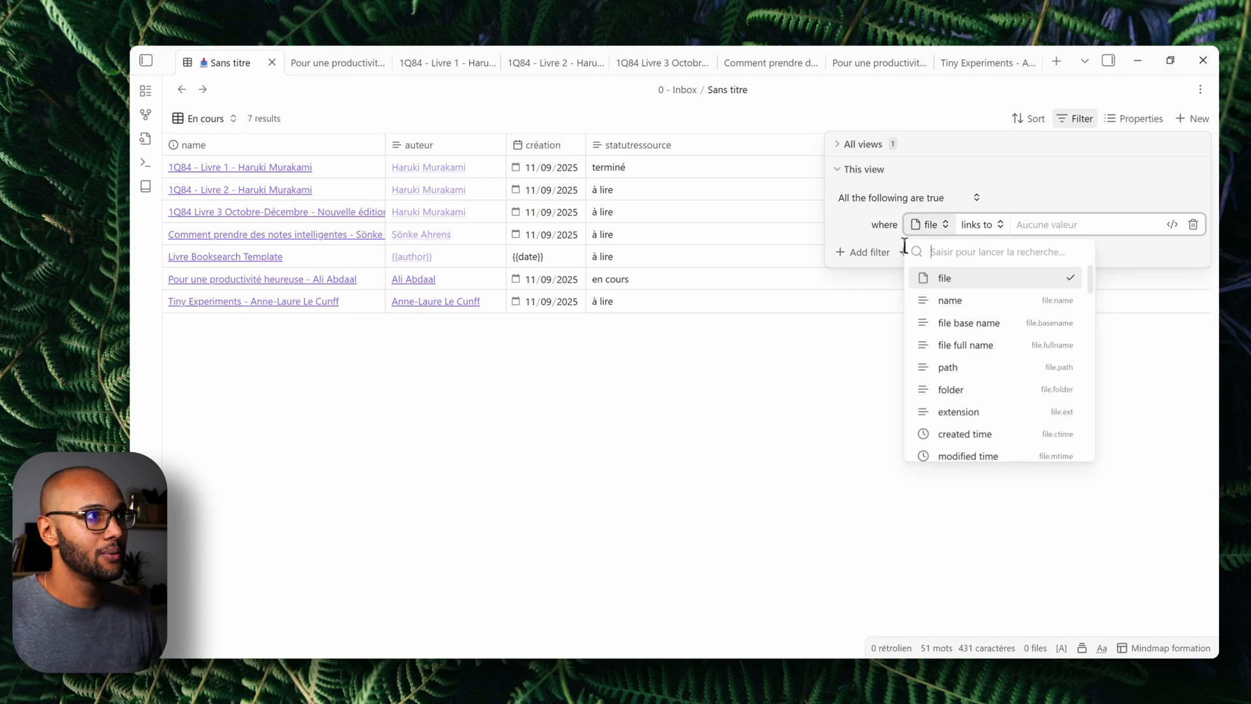
pyautogui.write('stat')
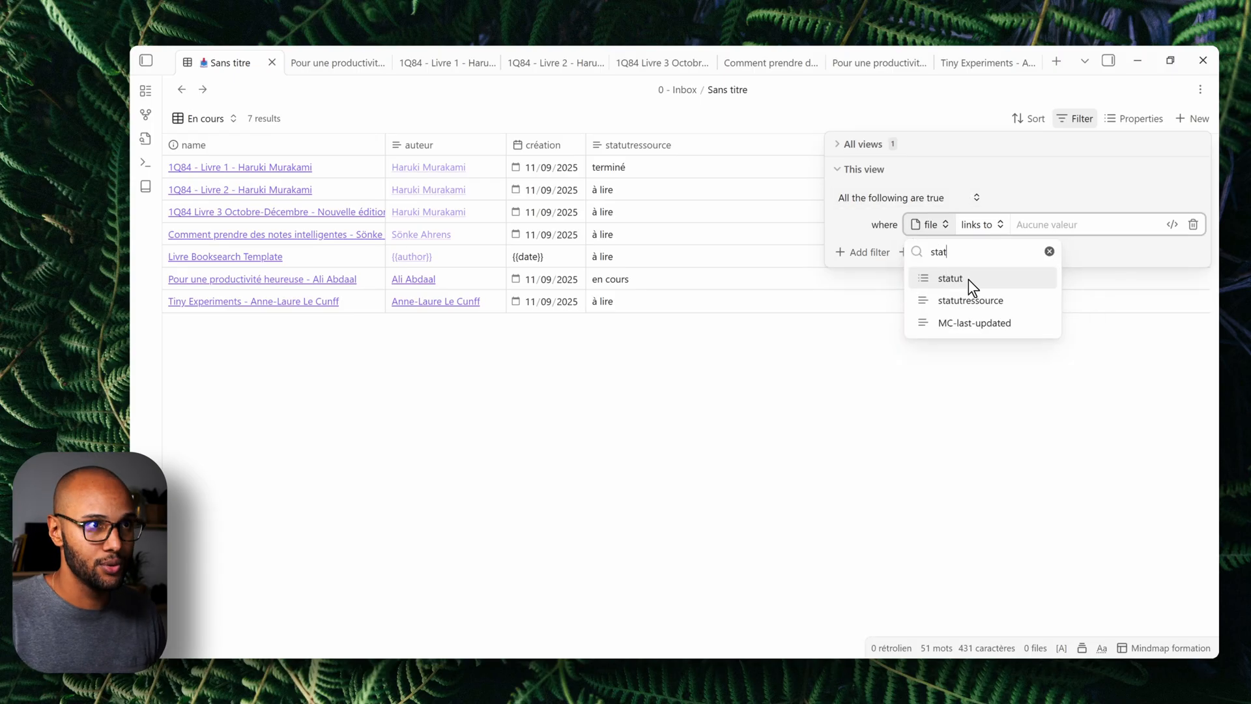
pyautogui.click(988, 301)
pyautogui.click(1051, 223)
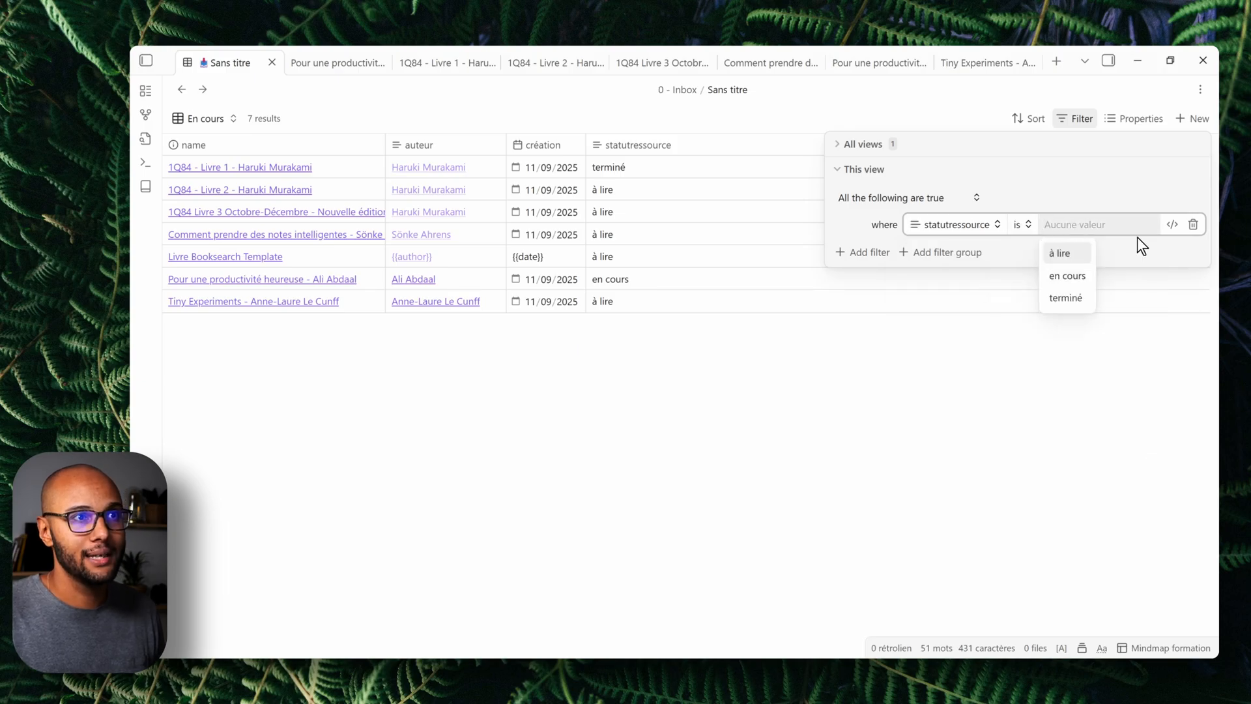
pyautogui.click(1067, 278)
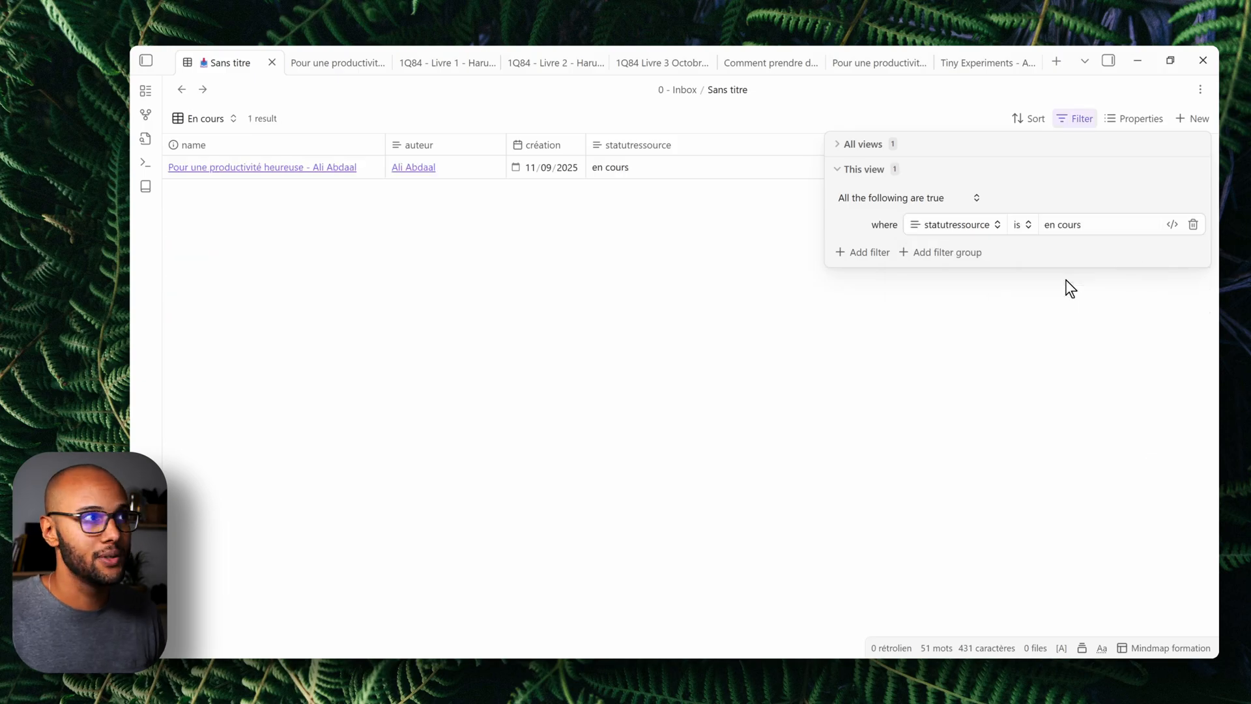
pyautogui.click(617, 335)
# Duplicate the "En cours" view and name the copy "Terminé"
pyautogui.click(210, 120)
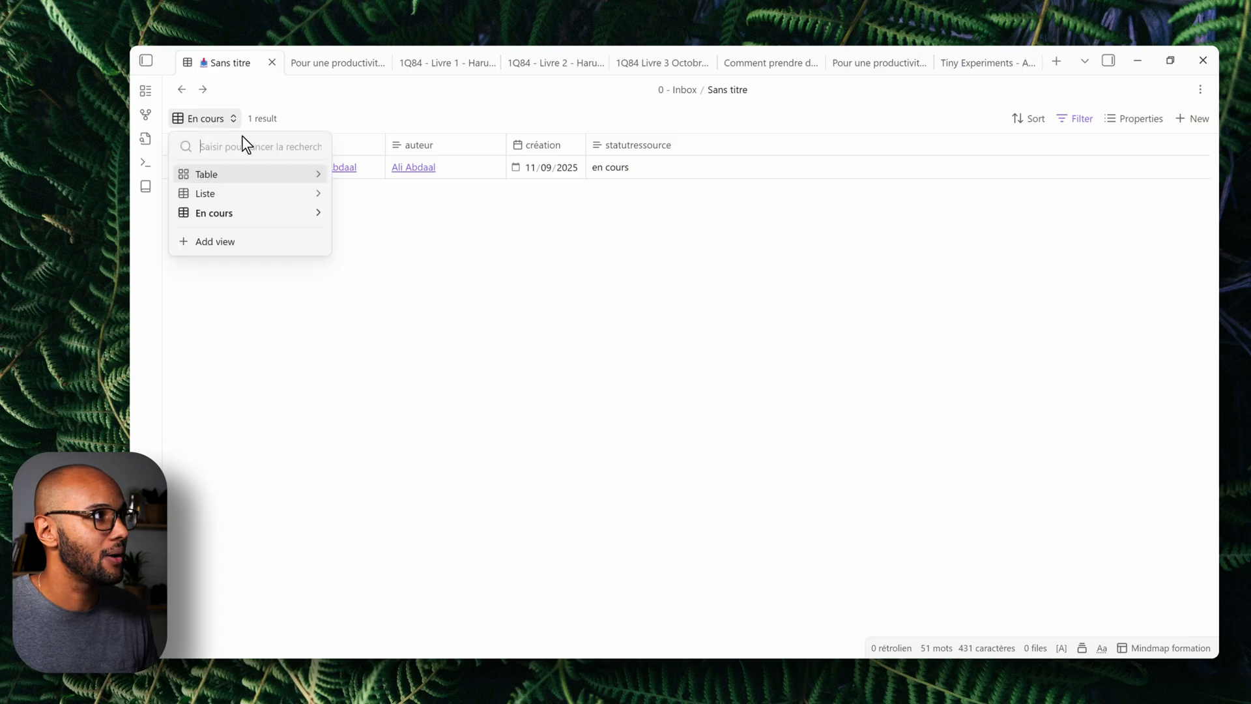
pyautogui.click(318, 212)
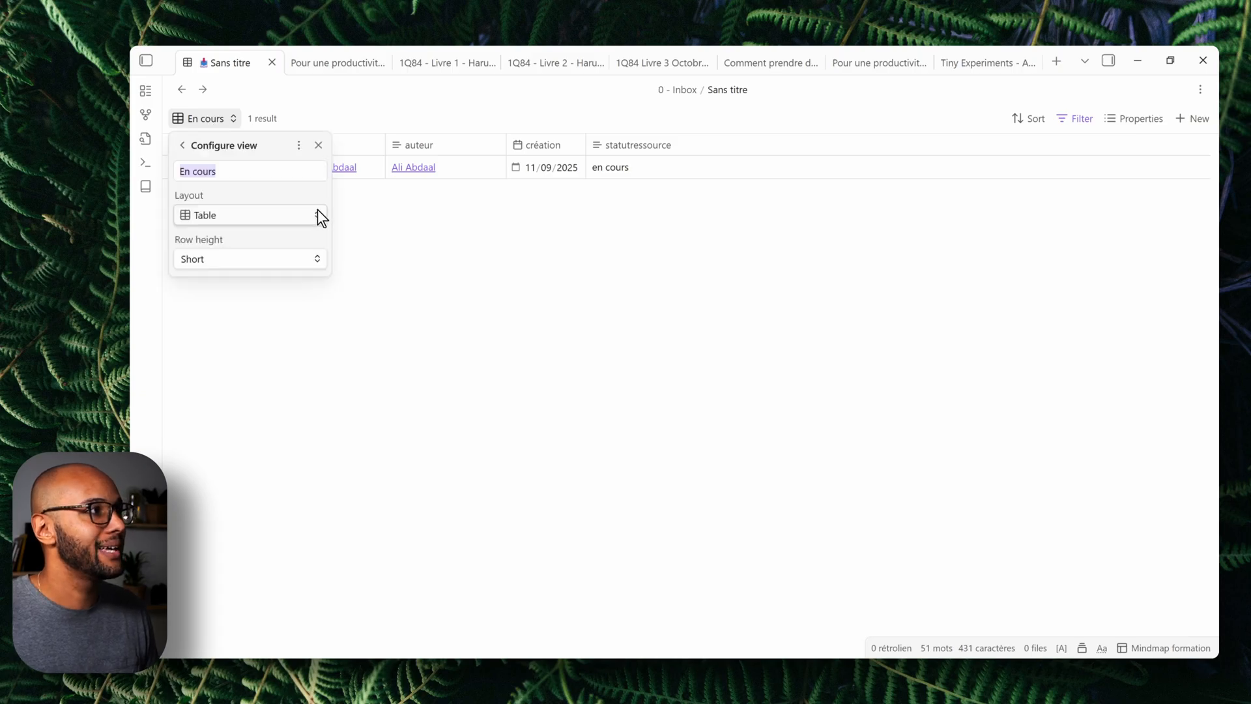
pyautogui.click(299, 147)
pyautogui.click(343, 165)
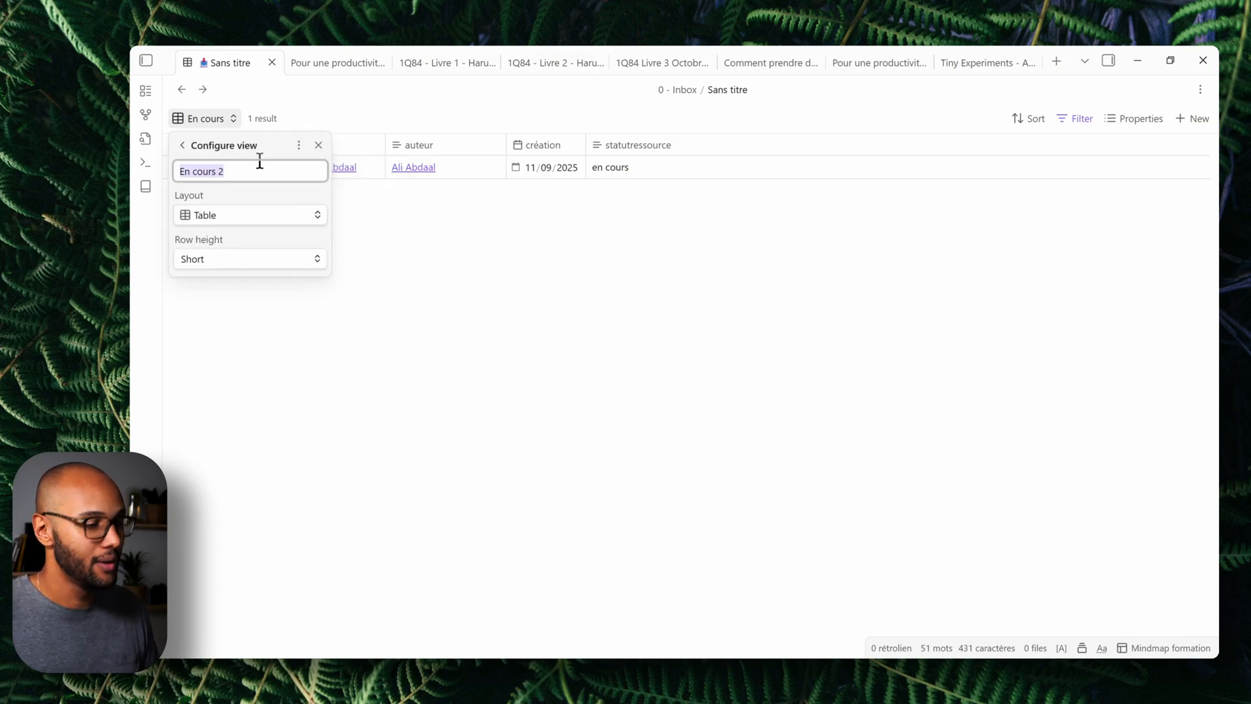
pyautogui.write('Terminé')
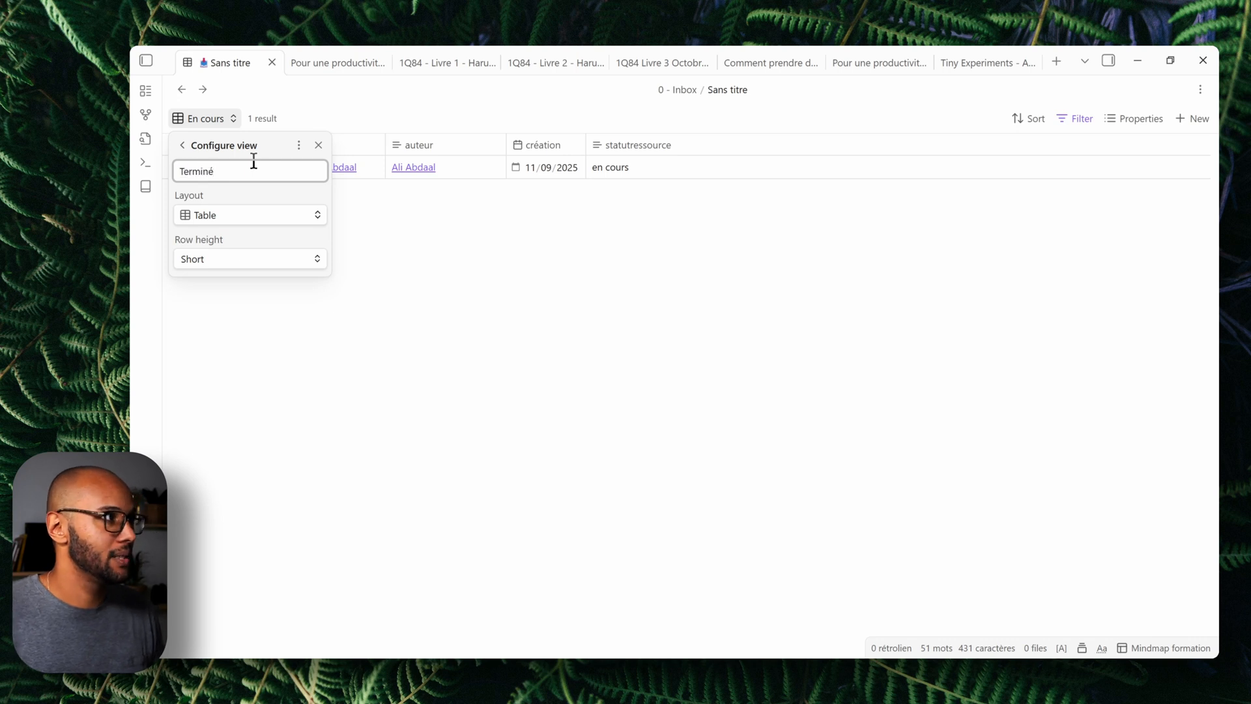
pyautogui.click(824, 283)
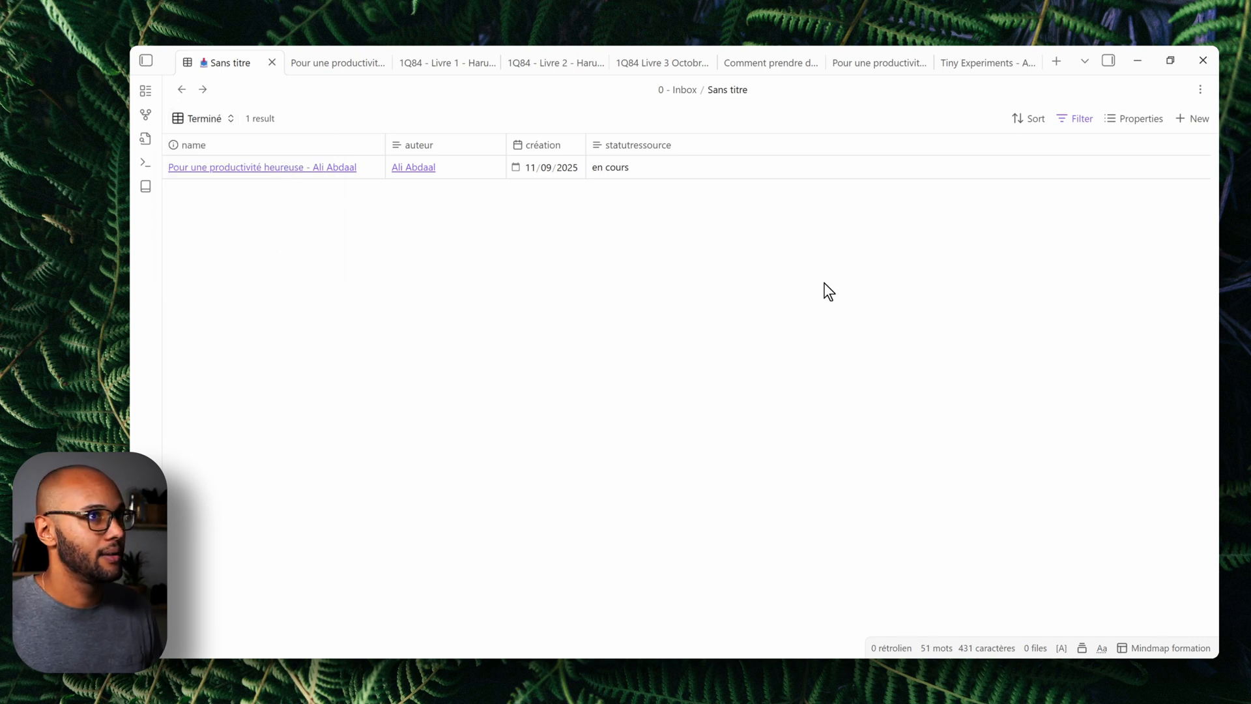
# Change the "Terminé" view's filter so that statutressource is "terminé"
pyautogui.click(1074, 124)
pyautogui.moveTo(1088, 224); pyautogui.dragTo(972, 222)
pyautogui.write('t')
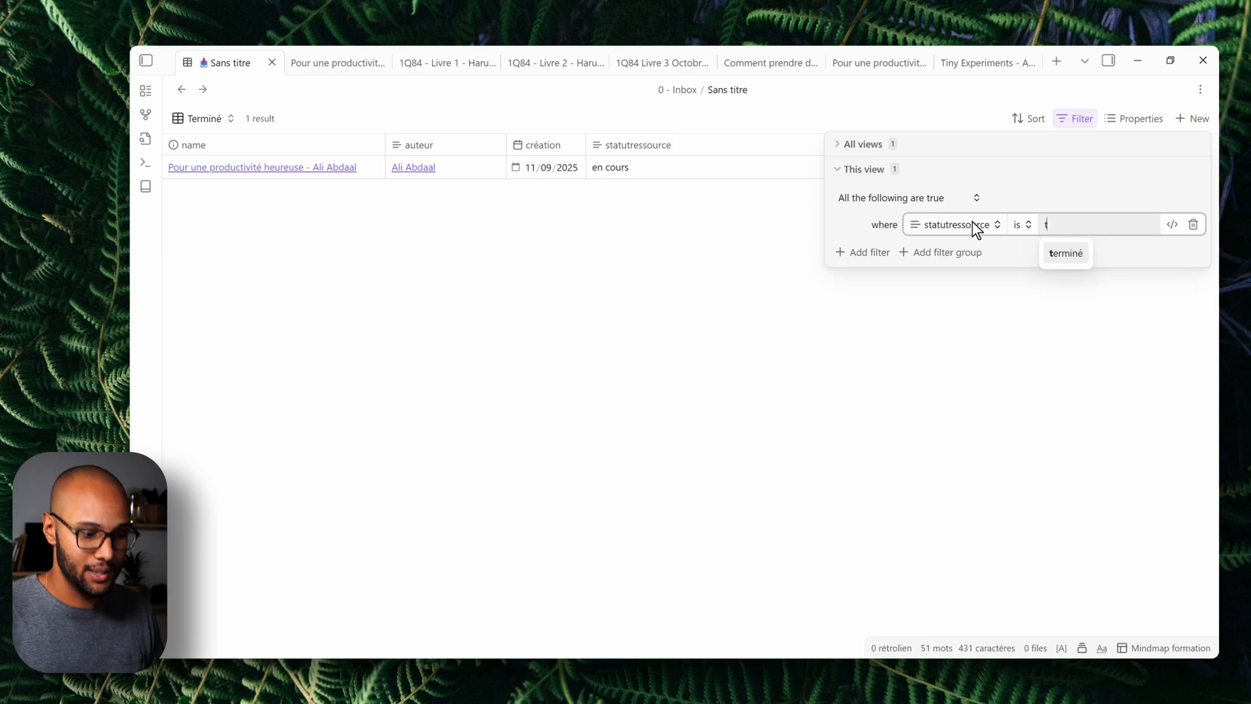
pyautogui.write('erminé')
pyautogui.click(1080, 252)
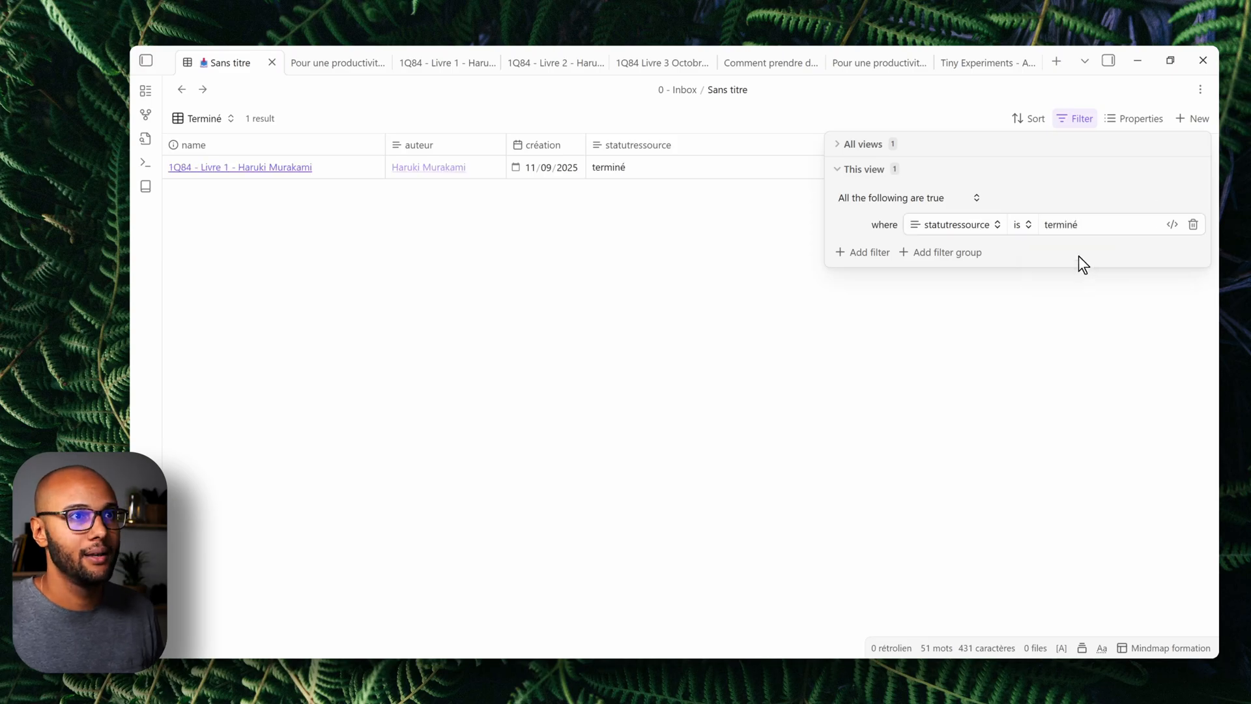
pyautogui.click(467, 320)
# Duplicate the "En cours" view again and name the copy "À lire"
pyautogui.click(213, 121)
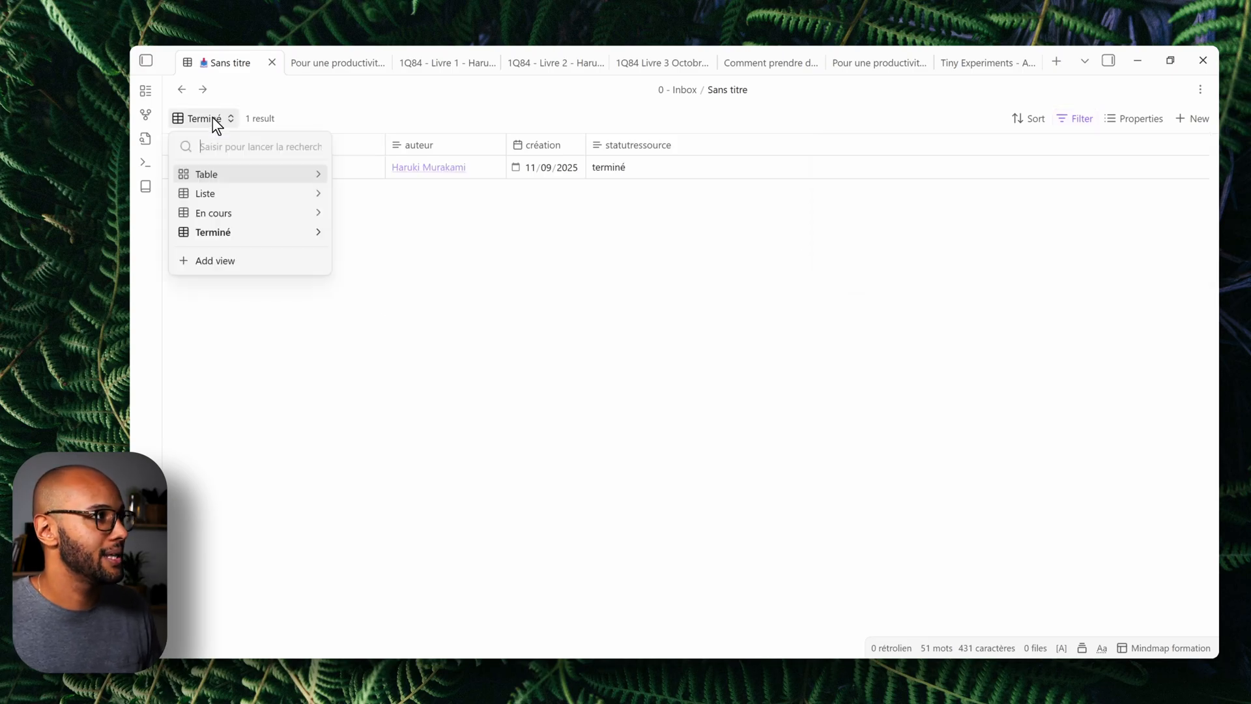
pyautogui.click(320, 213)
pyautogui.click(273, 164)
pyautogui.hotkey('ctrl', 'a')
pyautogui.write('A')
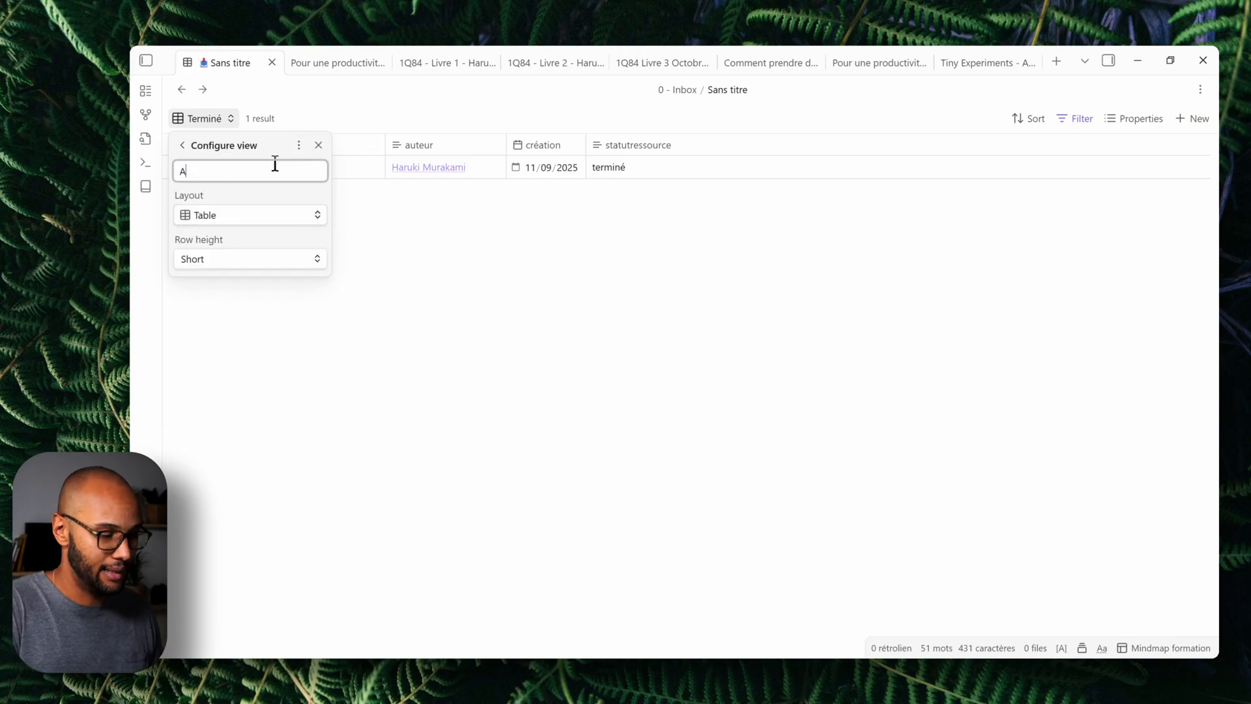
pyautogui.click(975, 436)
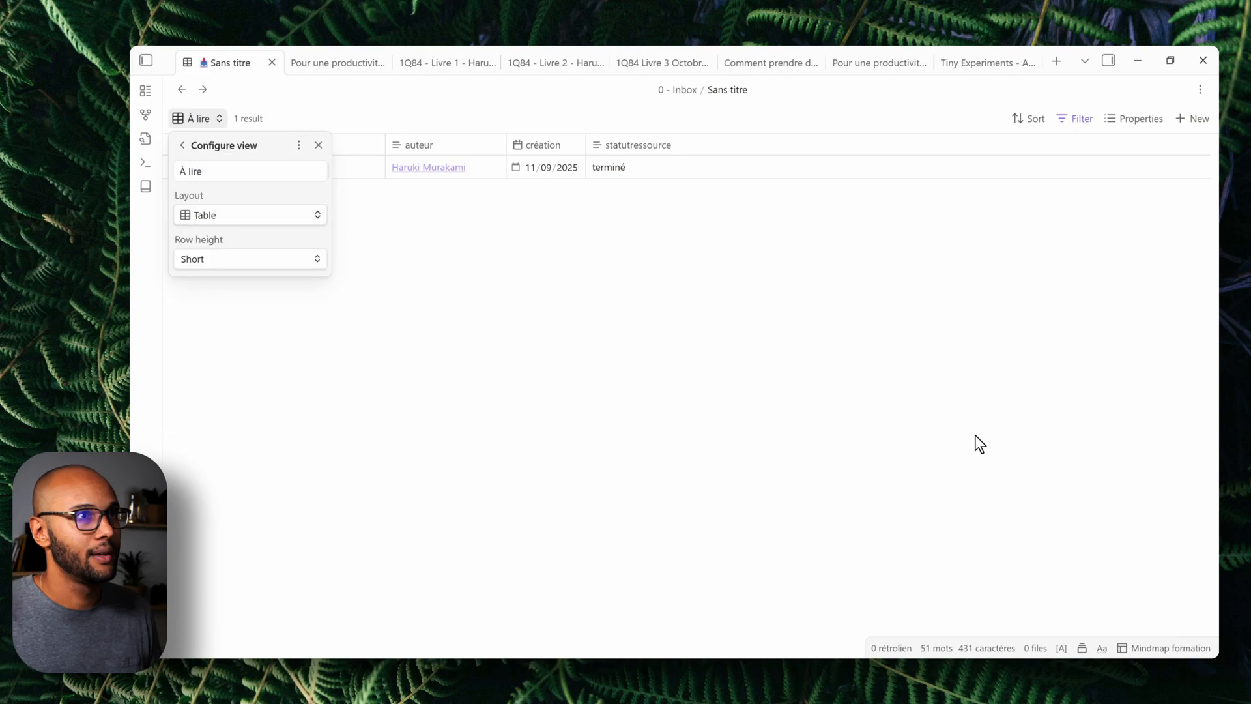
# Change the "À lire" view's filter so that statutressource is "à lire"
pyautogui.click(1078, 124)
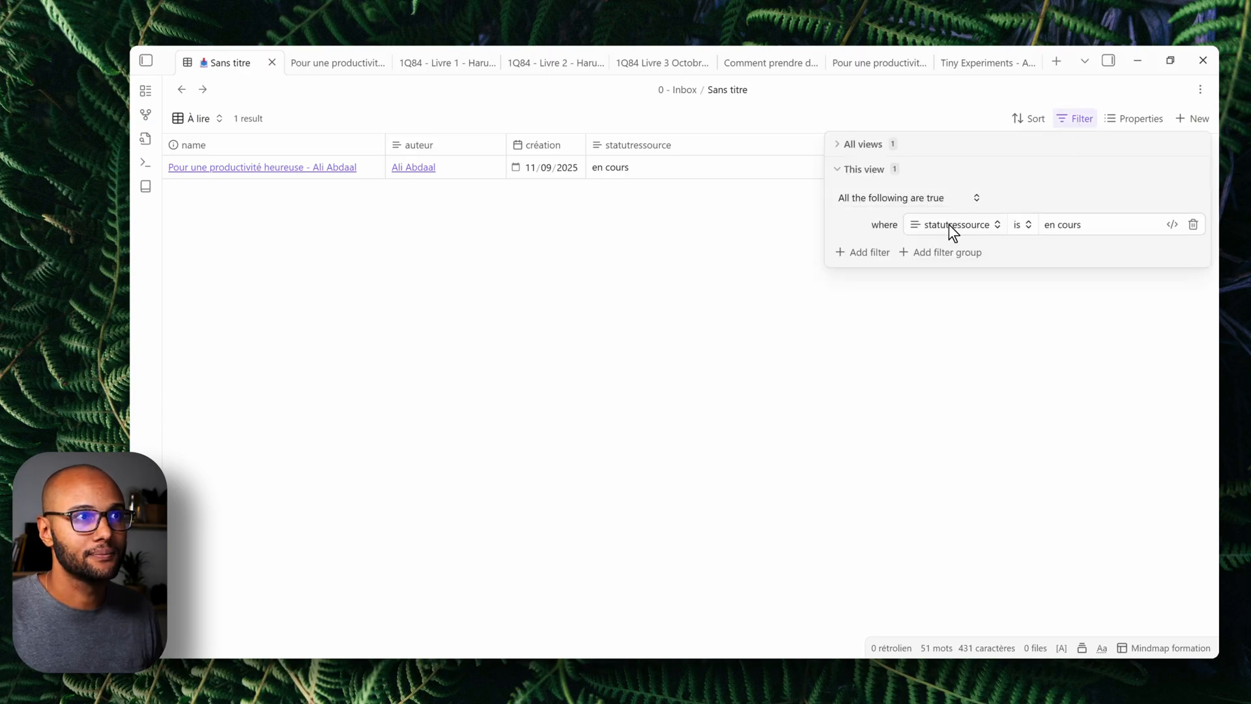
pyautogui.moveTo(1118, 229); pyautogui.dragTo(998, 224)
pyautogui.write('à li')
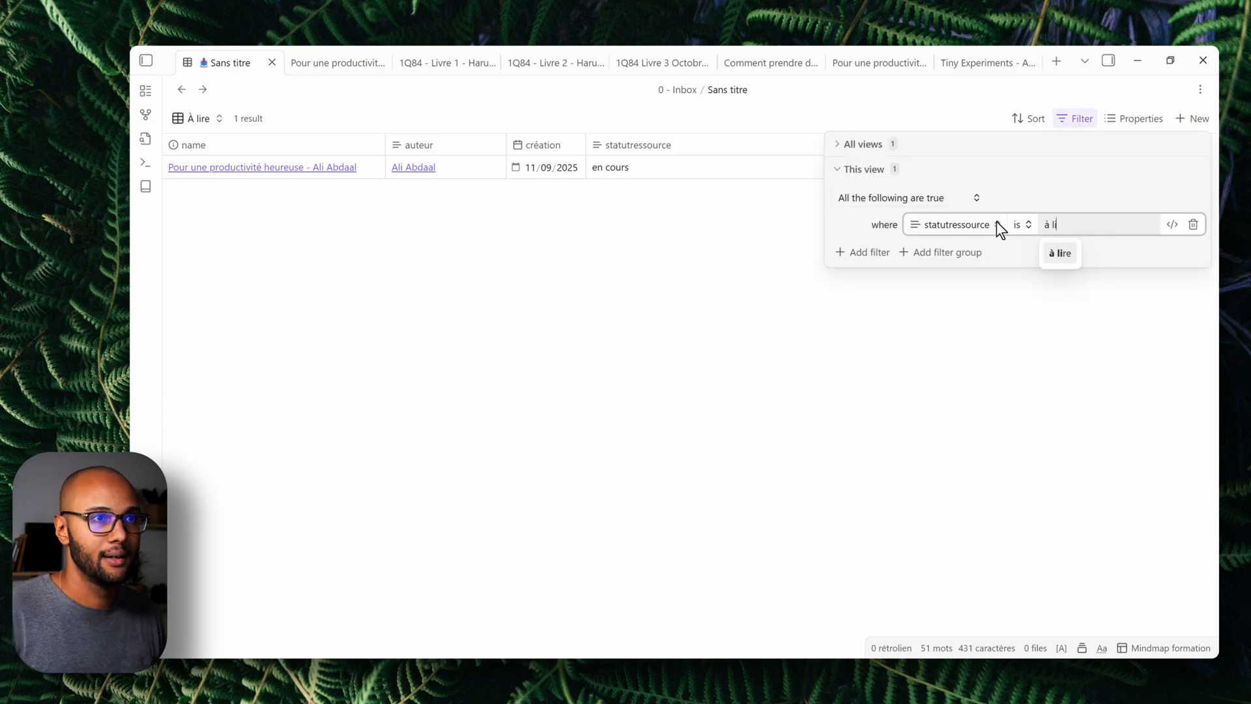
pyautogui.click(1058, 255)
pyautogui.click(761, 411)
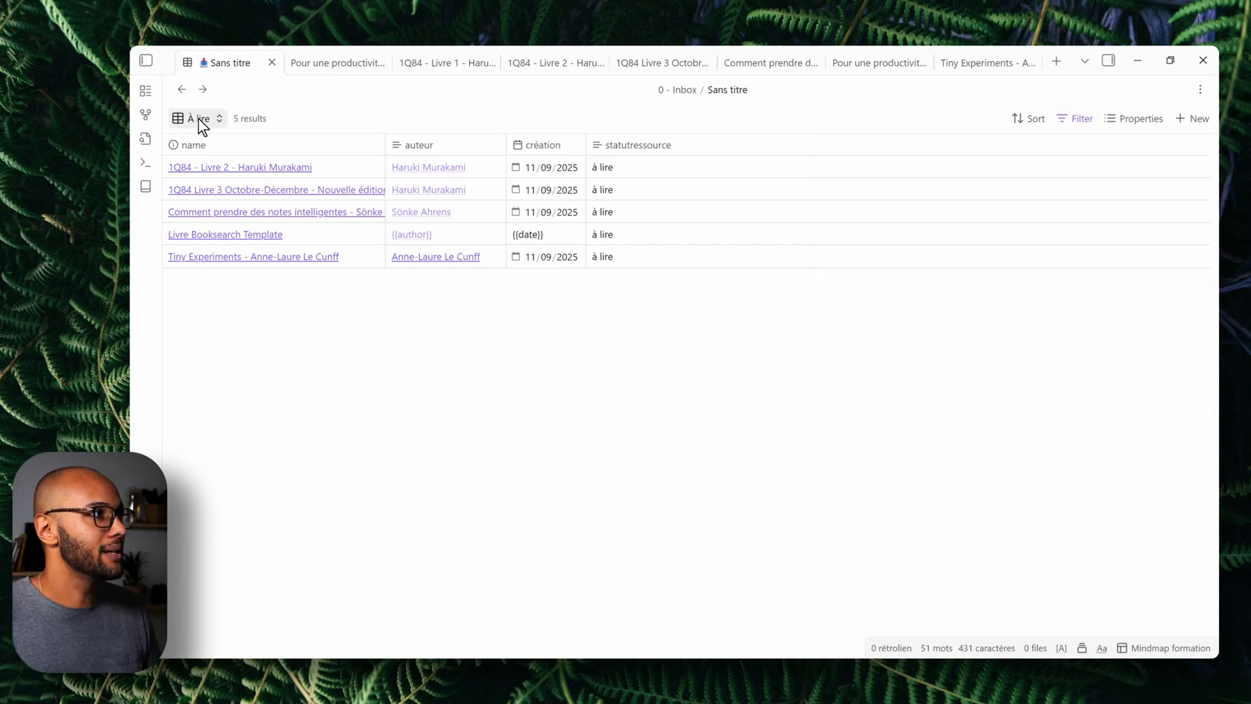
# Switch to the "Terminé" view and reorder the views so "À lire", "En cours" and "Terminé" come before "Table" and "Liste"
pyautogui.click(198, 119)
pyautogui.click(218, 237)
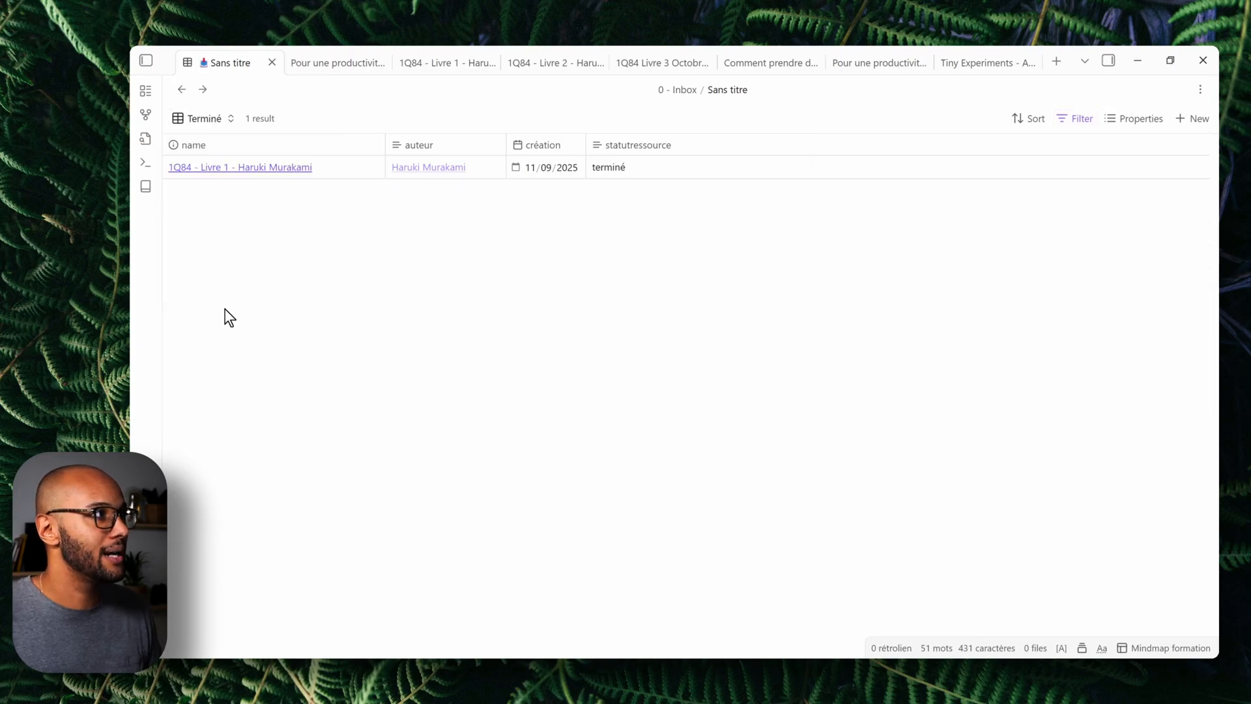
pyautogui.click(198, 118)
pyautogui.moveTo(183, 250); pyautogui.dragTo(181, 164)
pyautogui.moveTo(182, 232); pyautogui.dragTo(182, 190)
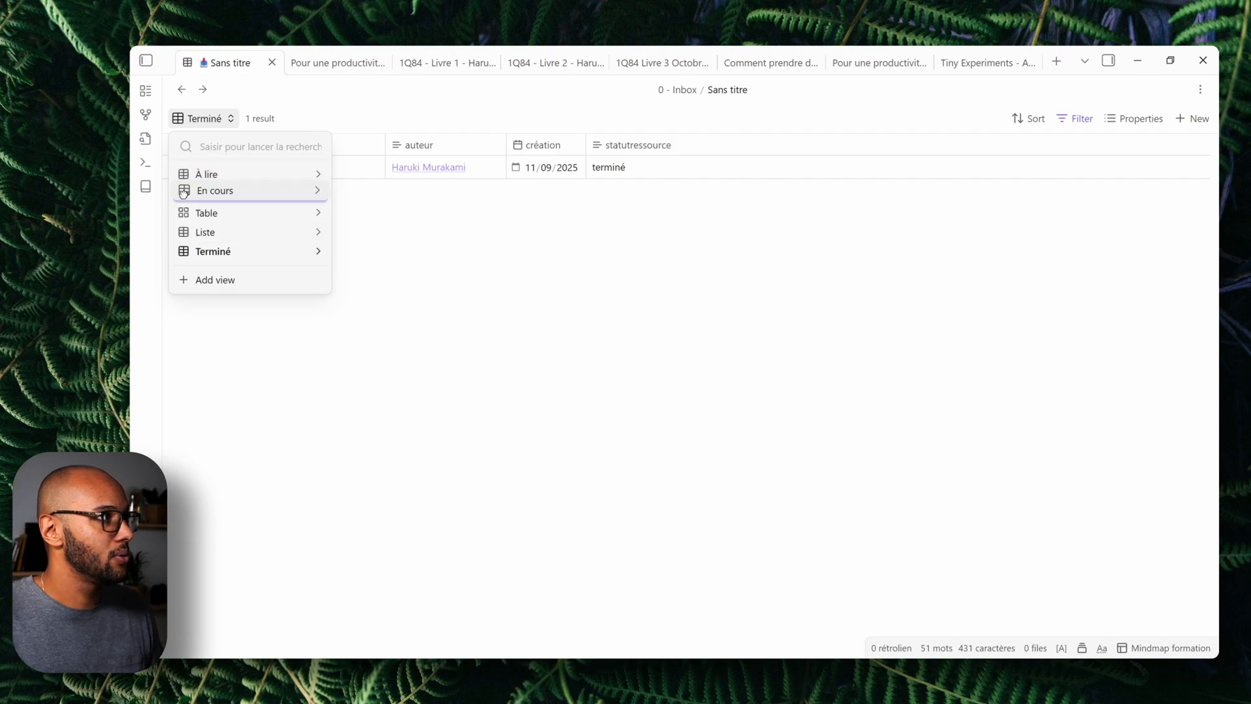
pyautogui.moveTo(183, 251); pyautogui.dragTo(184, 213)
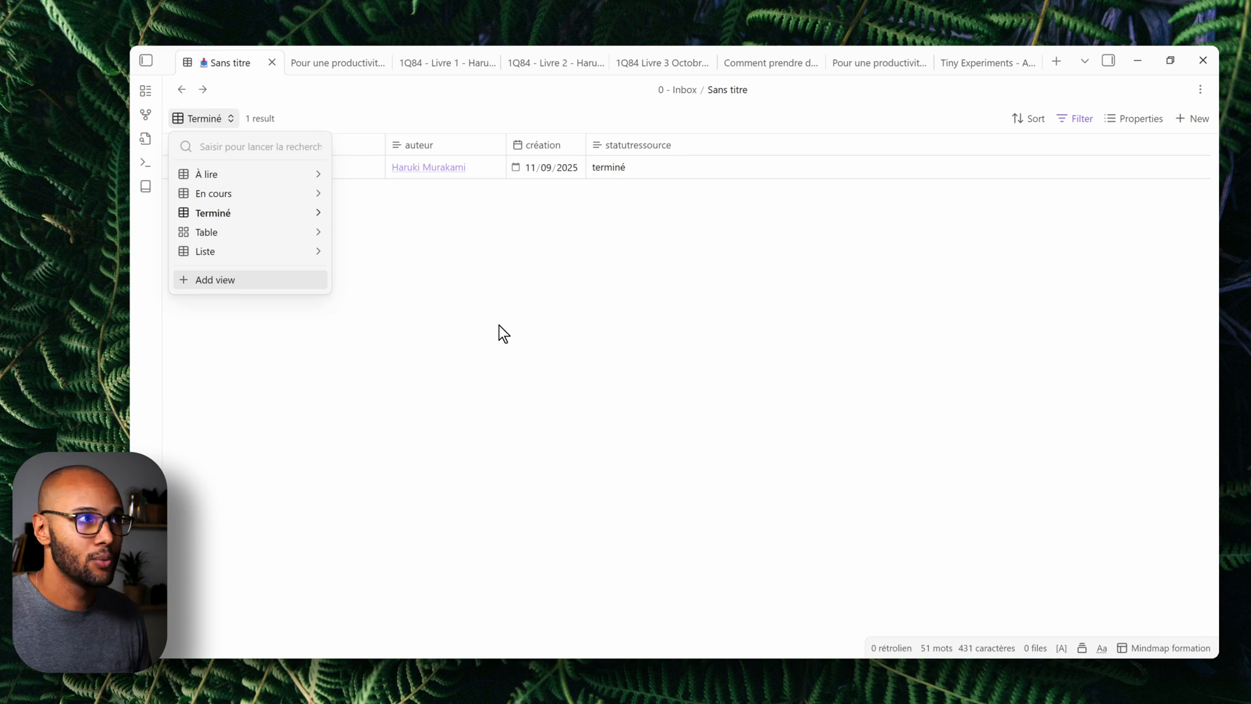
pyautogui.click(459, 264)
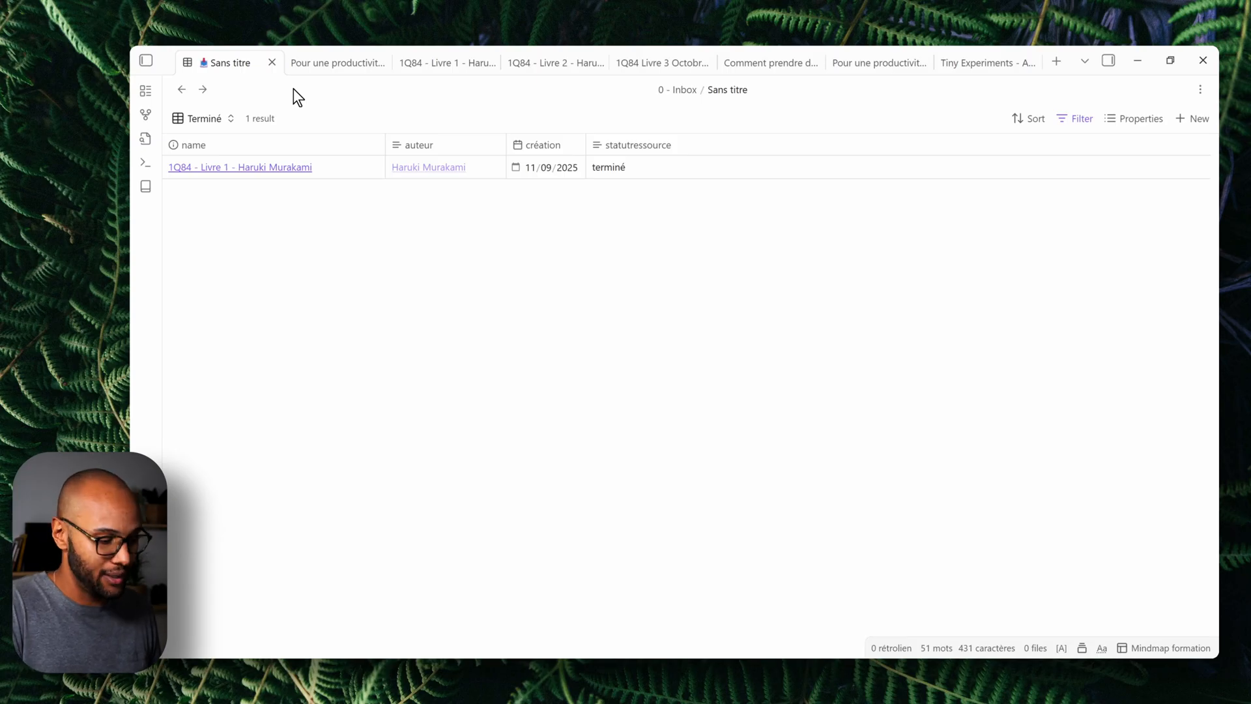
# Create a new note titled "Dashboard livre" and move the cursor into its body
pyautogui.hotkey('ctrl', 'n')
pyautogui.write('Dash')
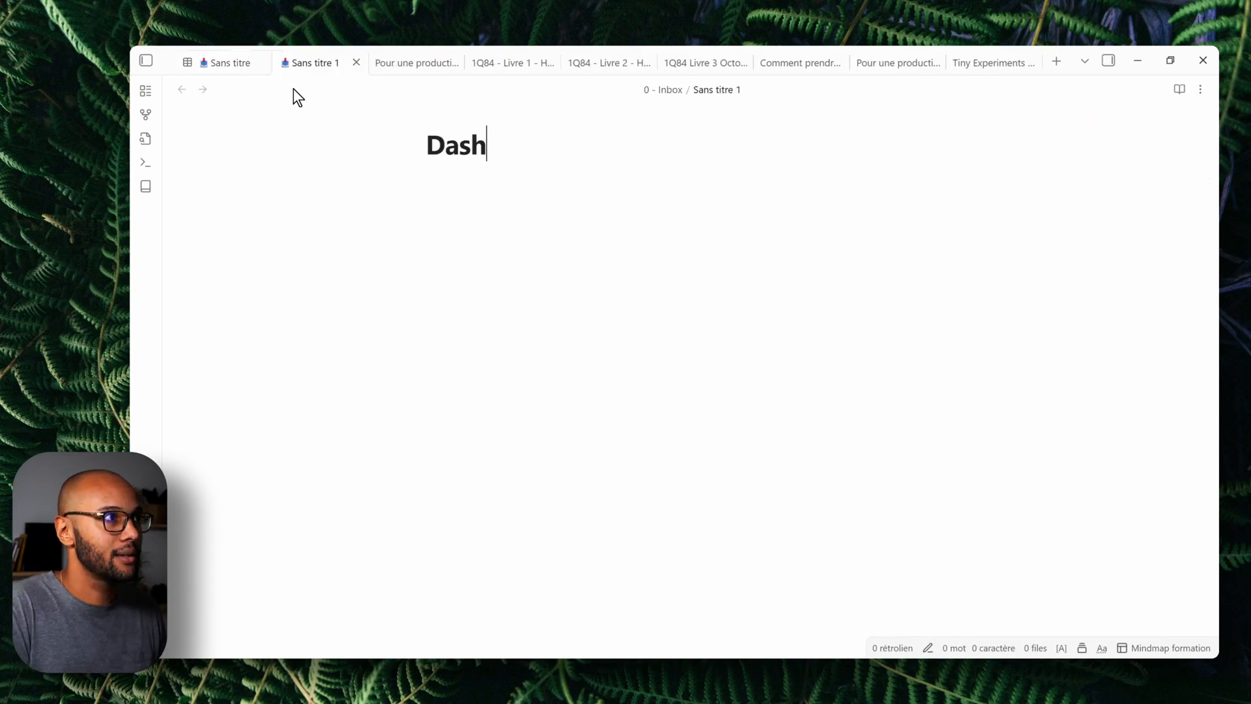
pyautogui.write('board livre')
pyautogui.press('Return')
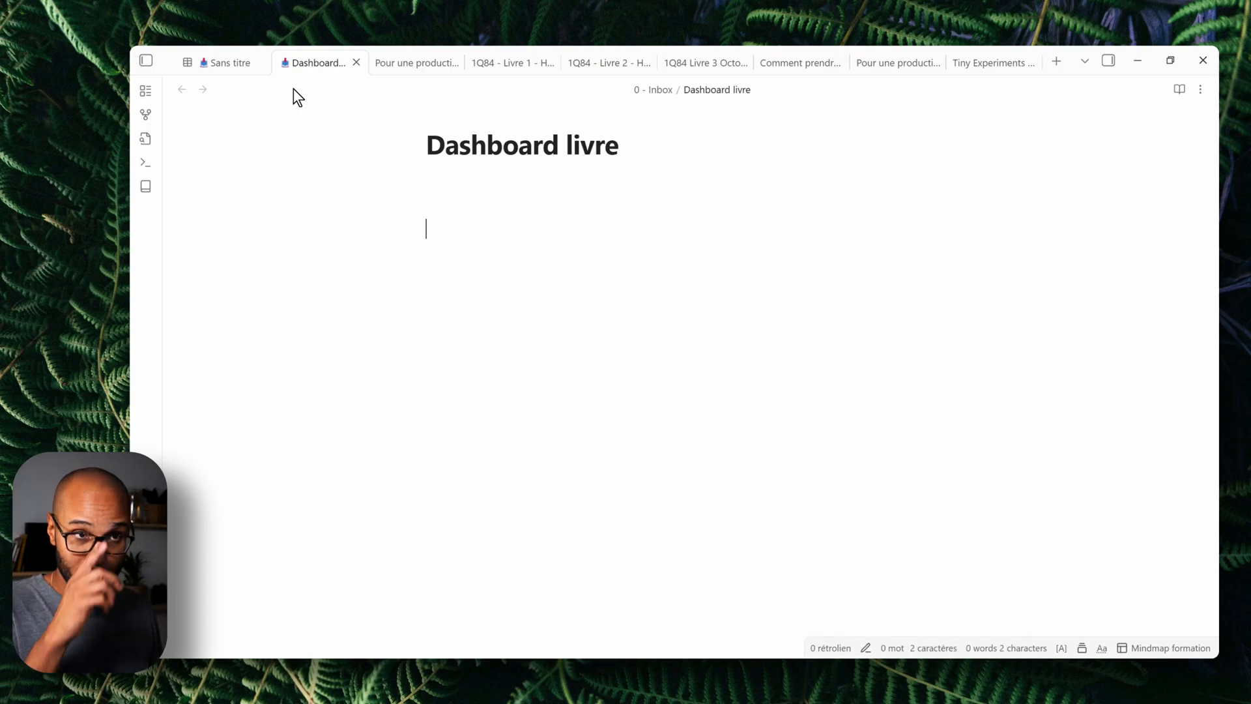
# Show the file explorer and rename the untitled book base as "BDD livres"
pyautogui.click(141, 61)
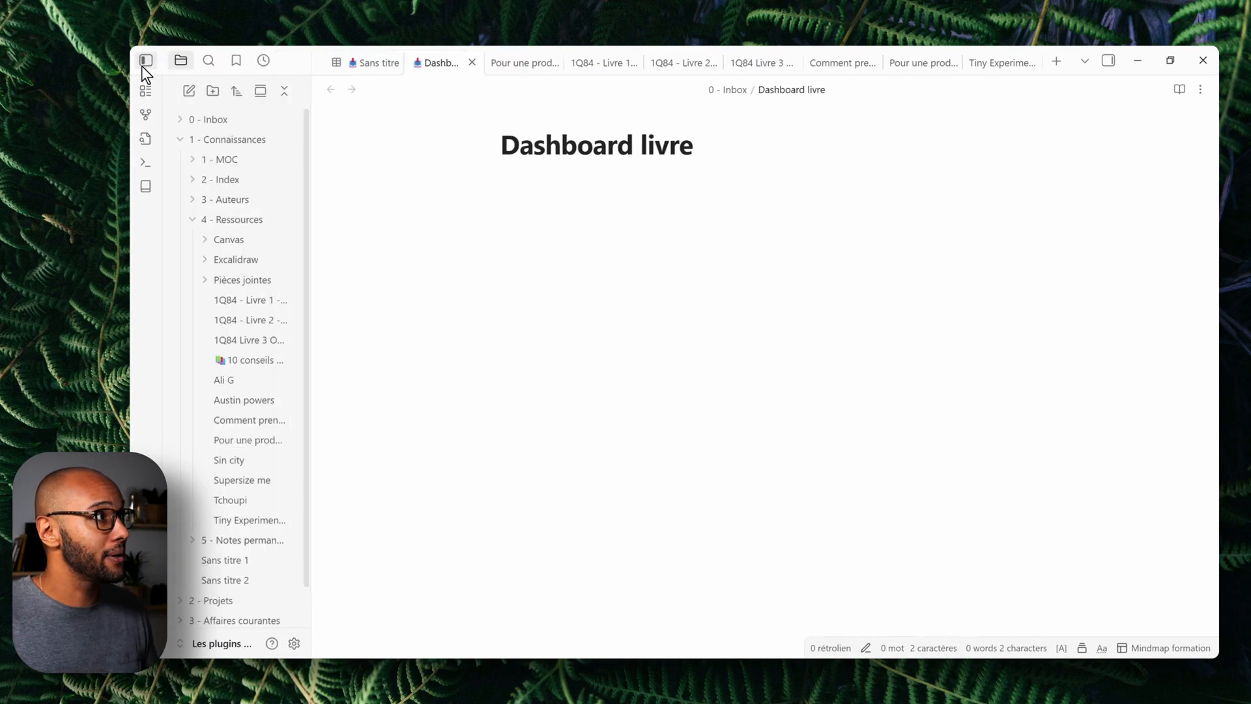
pyautogui.click(363, 64)
pyautogui.click(807, 88)
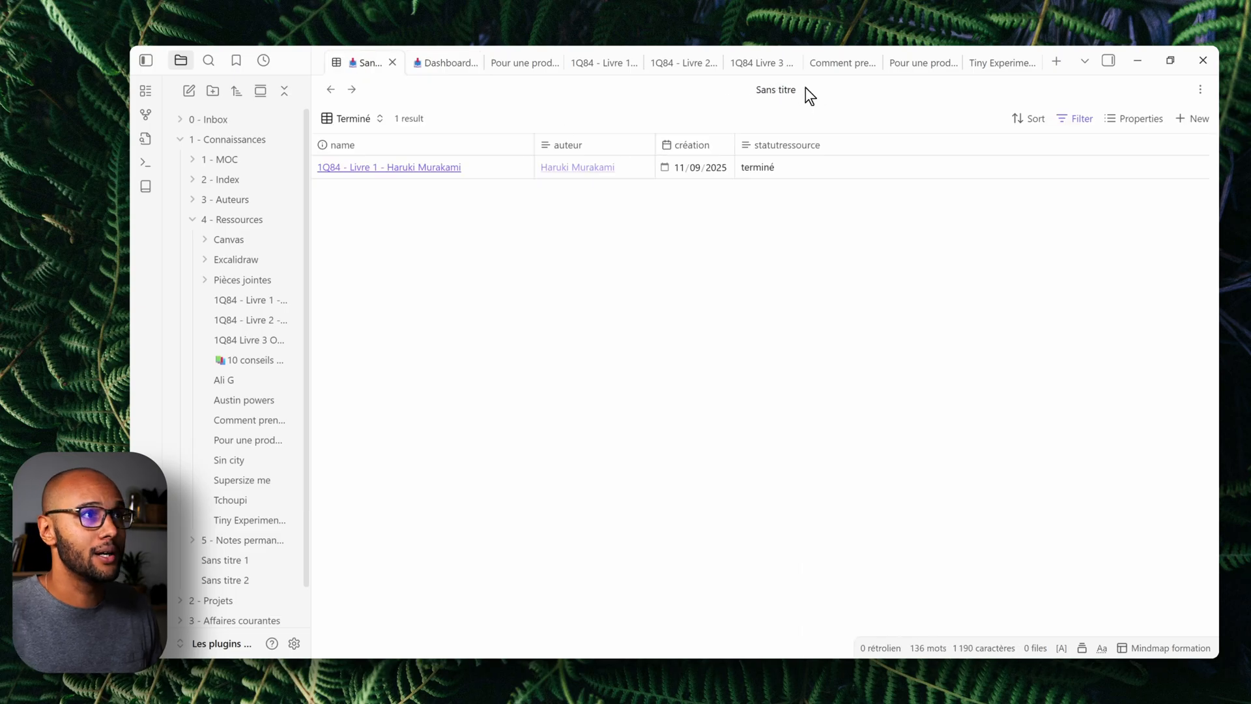
pyautogui.tripleClick(794, 88)
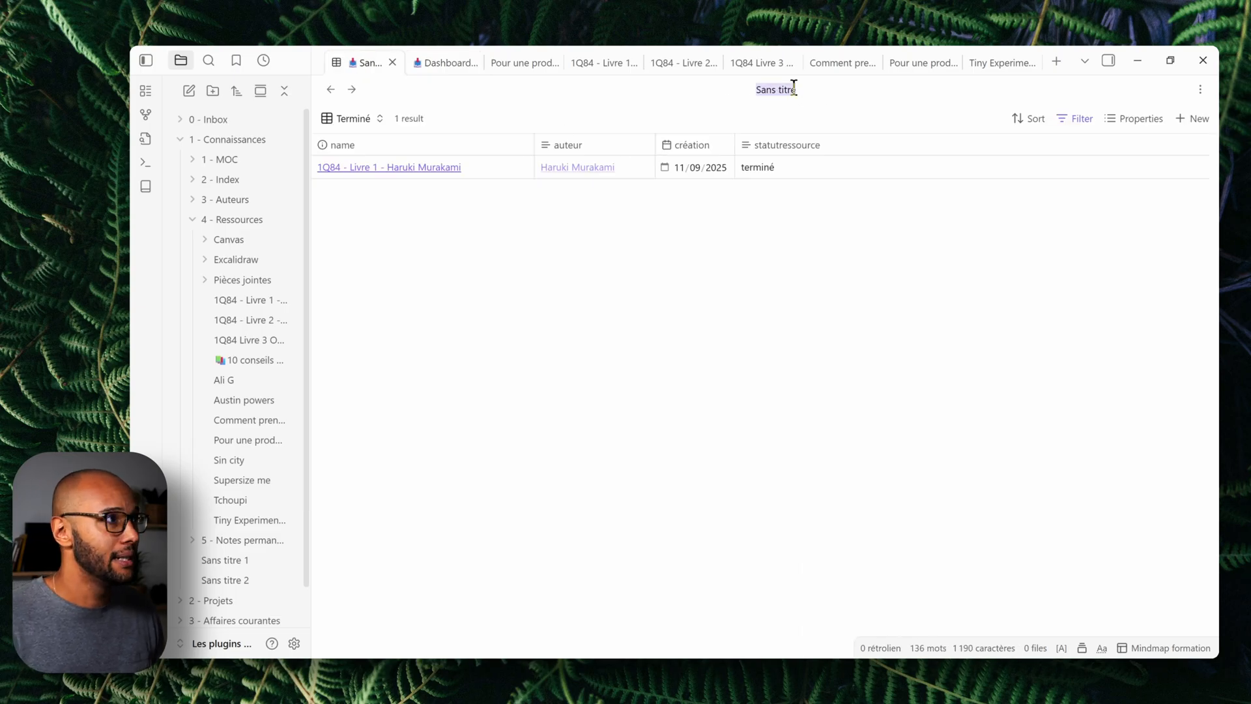
pyautogui.write('BDD liv')
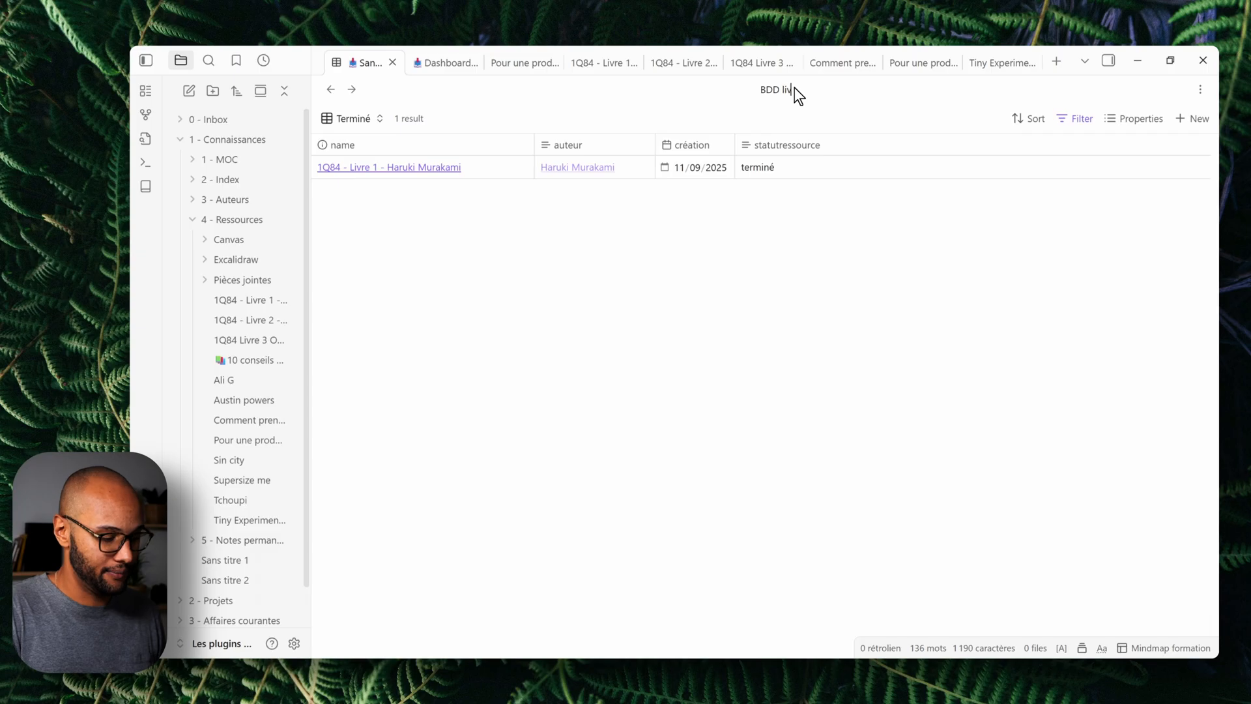
pyautogui.write('res')
pyautogui.press('Return')
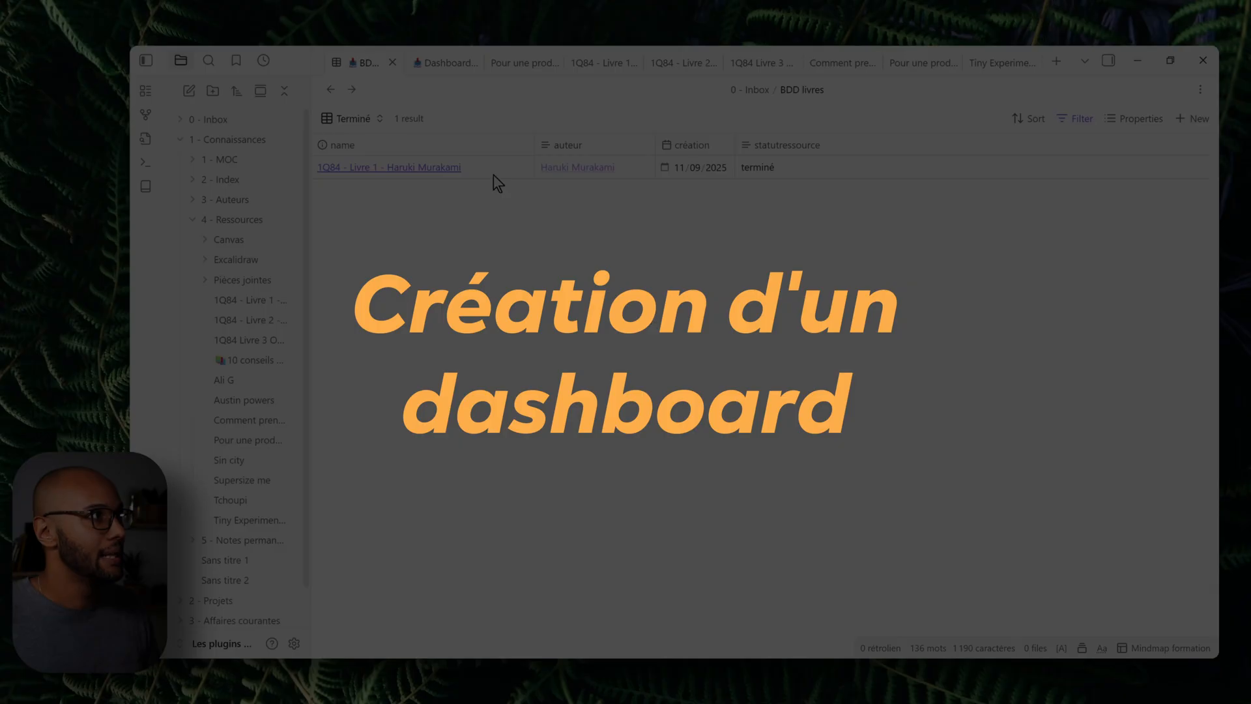
# Embed the "BDD livres" base from the 0 - Inbox folder in the "Dashboard livre" note and open its list of views
pyautogui.click(261, 91)
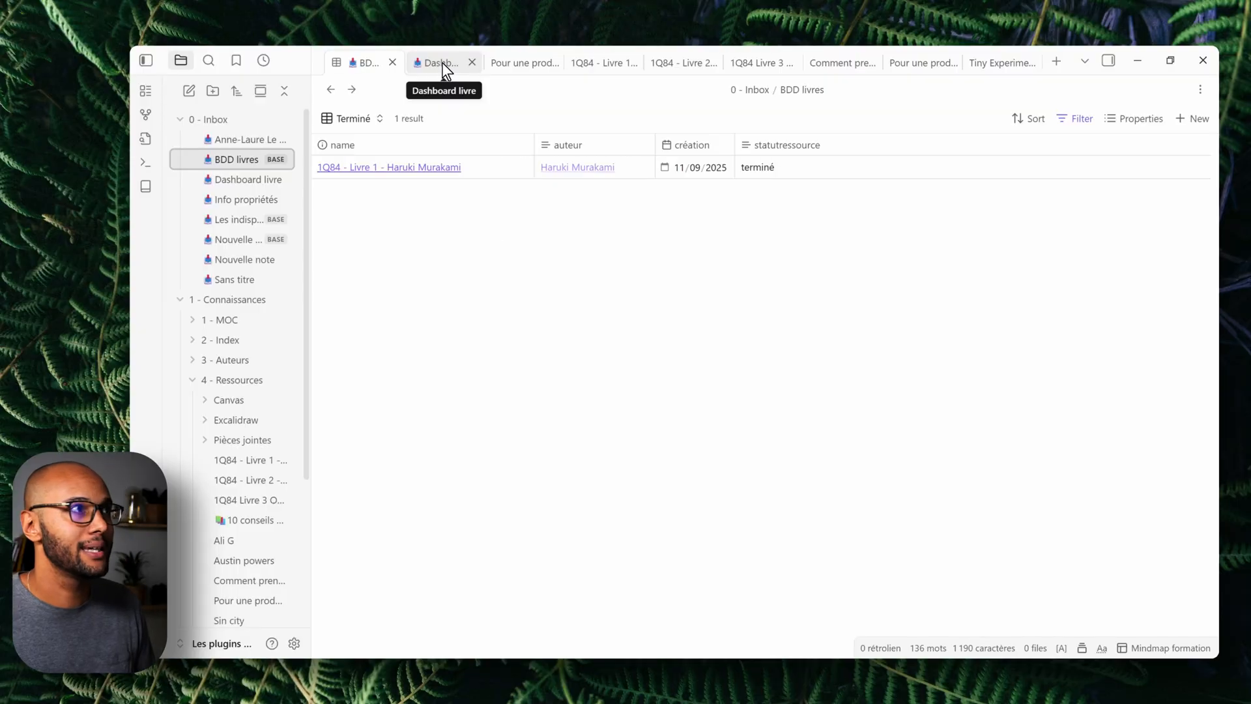
pyautogui.click(442, 62)
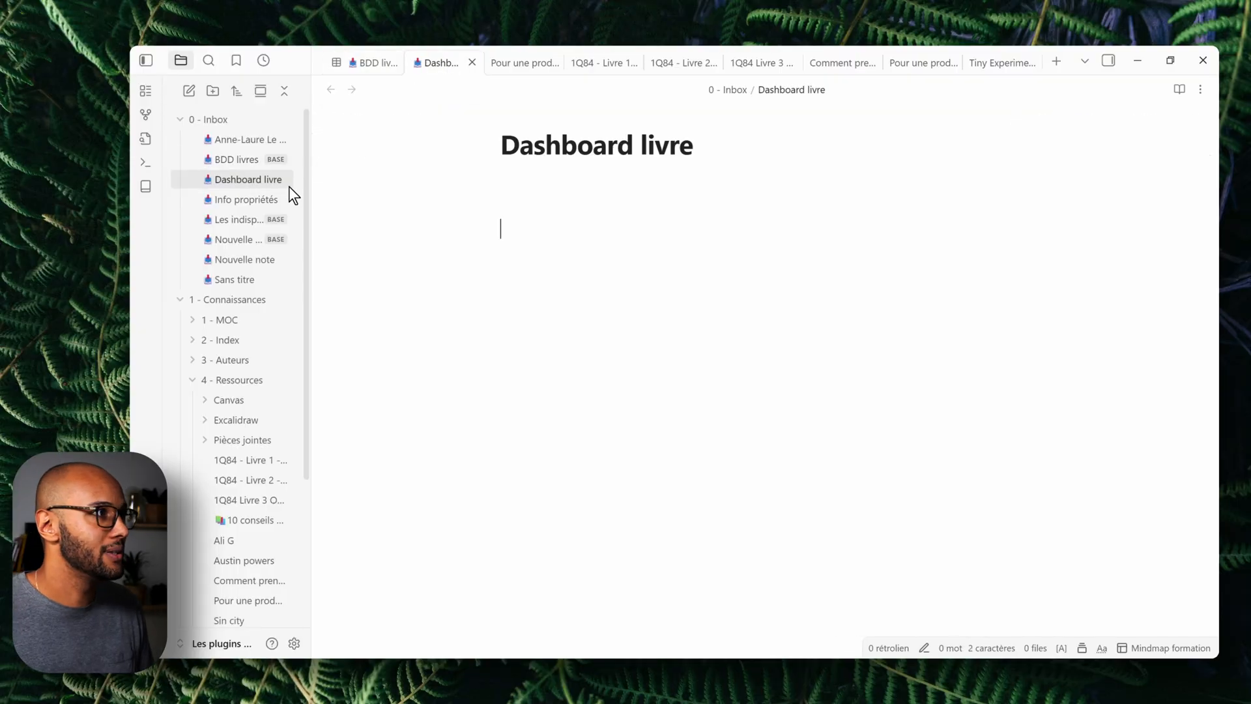
pyautogui.moveTo(246, 176); pyautogui.dragTo(740, 442)
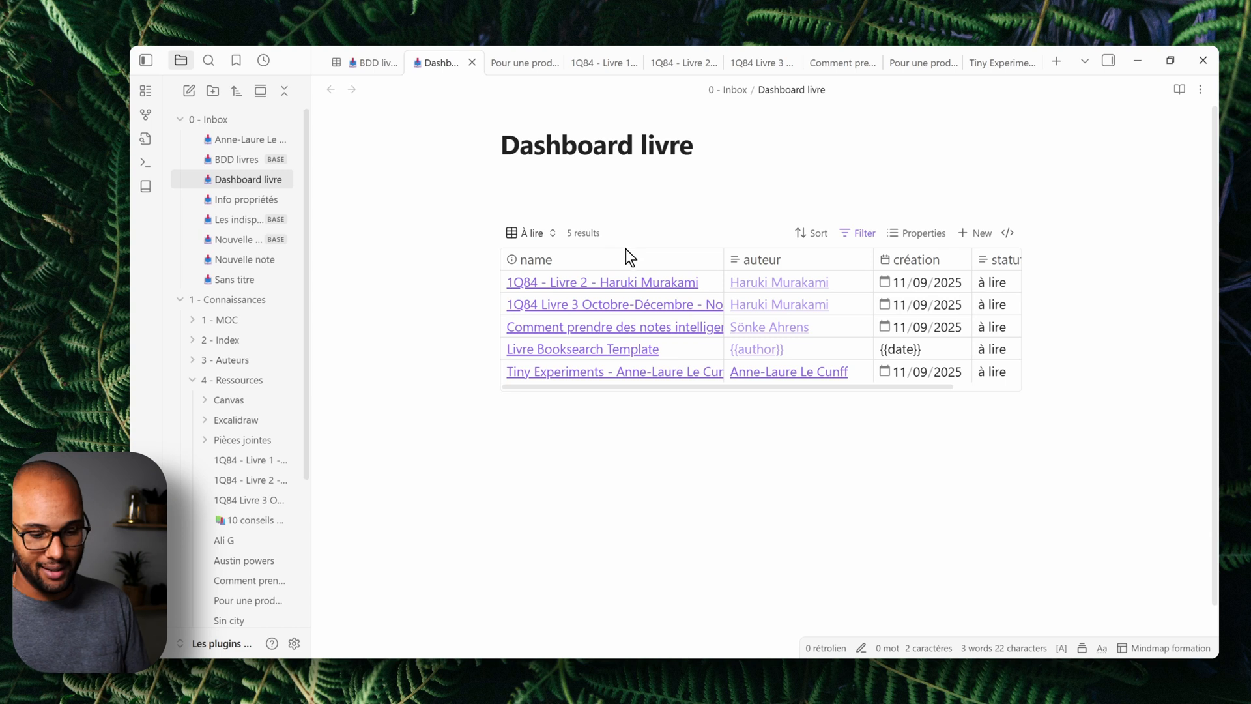
pyautogui.click(545, 254)
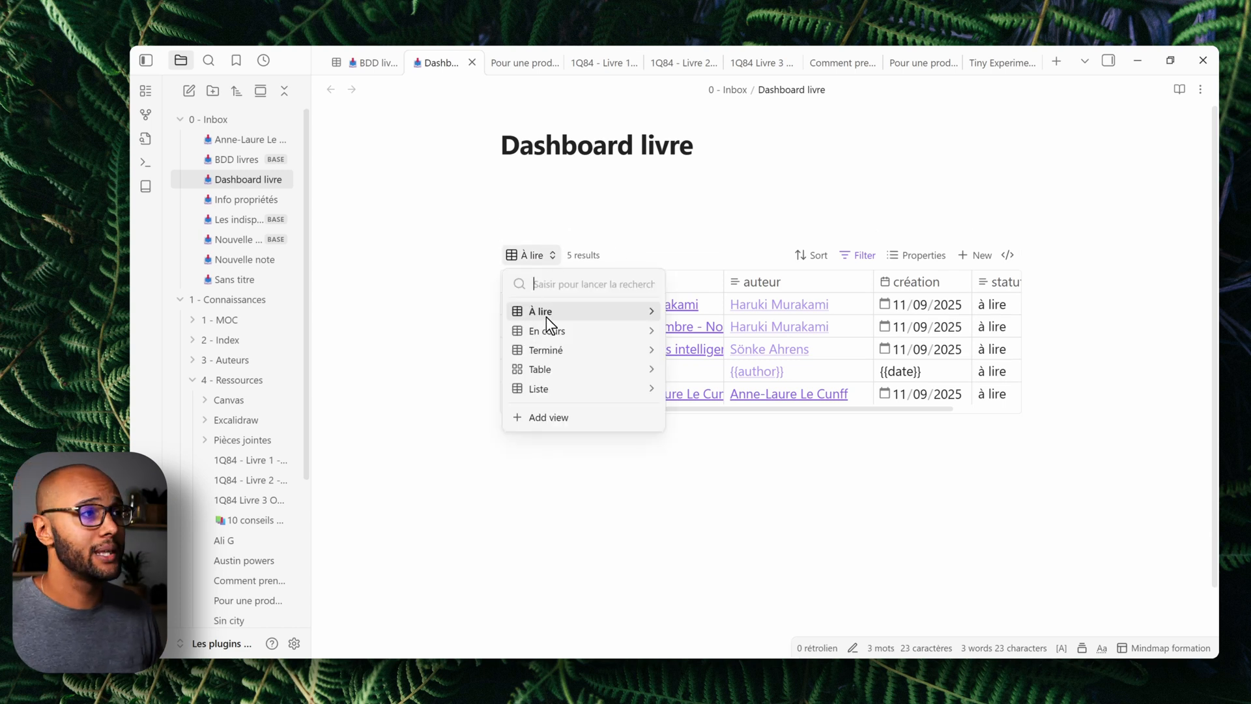
# Add the level-two heading "À lire" above the embedded base in the "Dashboard livre" note
pyautogui.click(577, 228)
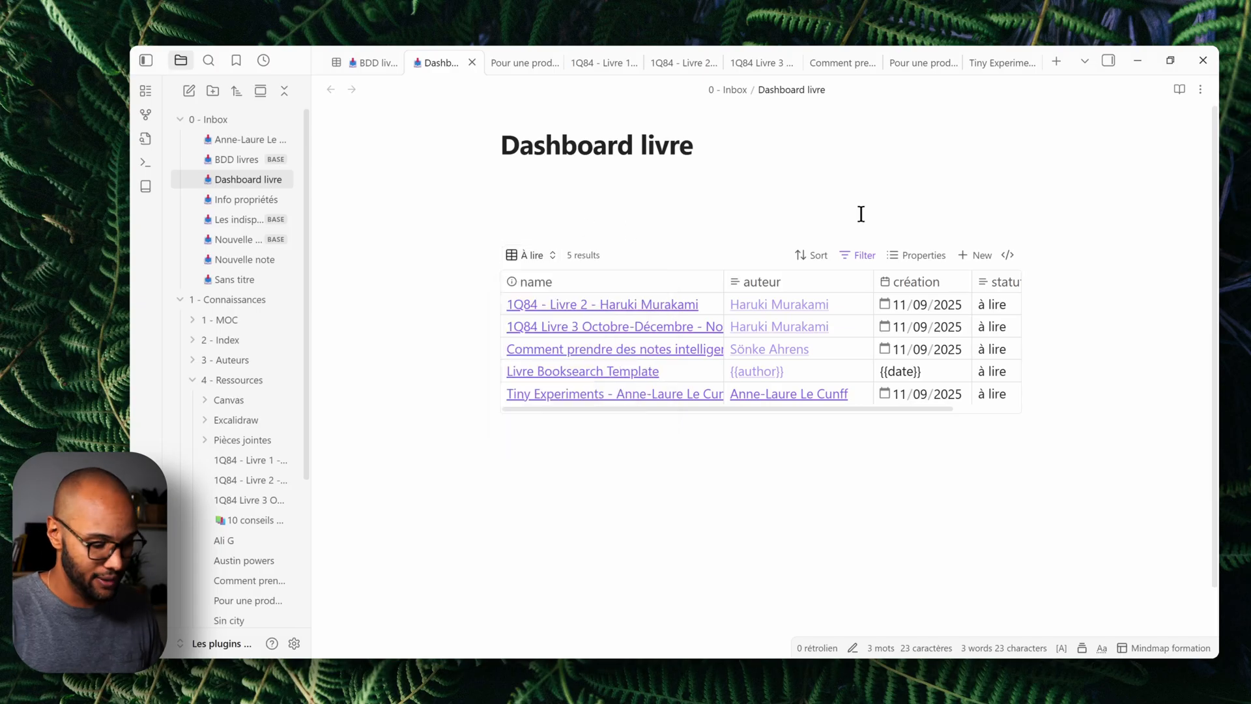
pyautogui.write("## À l'")
pyautogui.press('BackSpace')
pyautogui.write('ire')
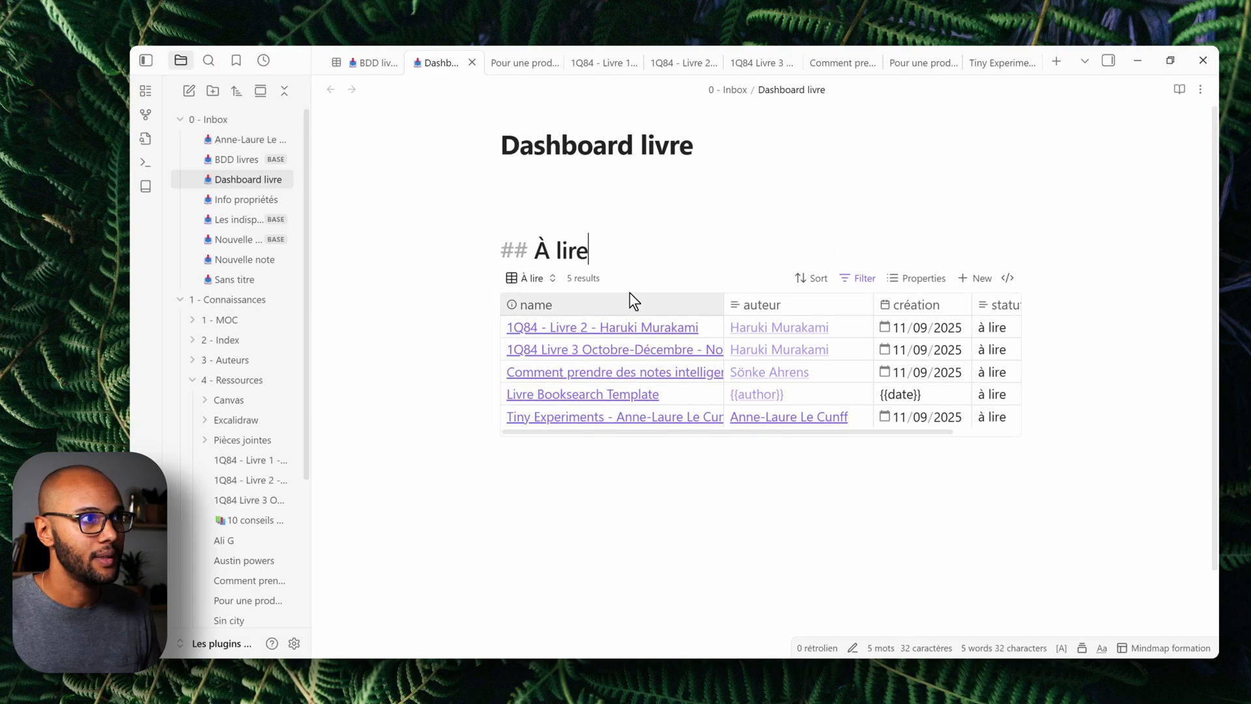
# Point the embedded "BDD livres" base at its "À lire" view and add a blank line between the heading and the embed
pyautogui.press('Down')
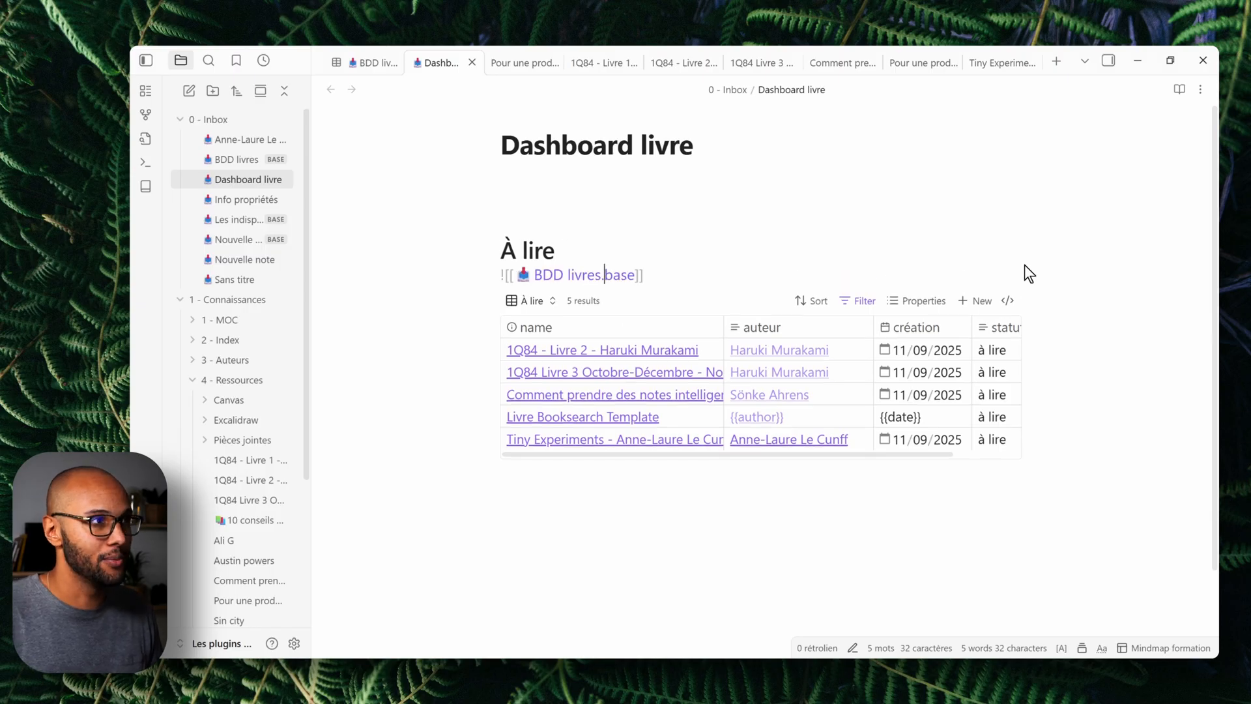
pyautogui.write('#')
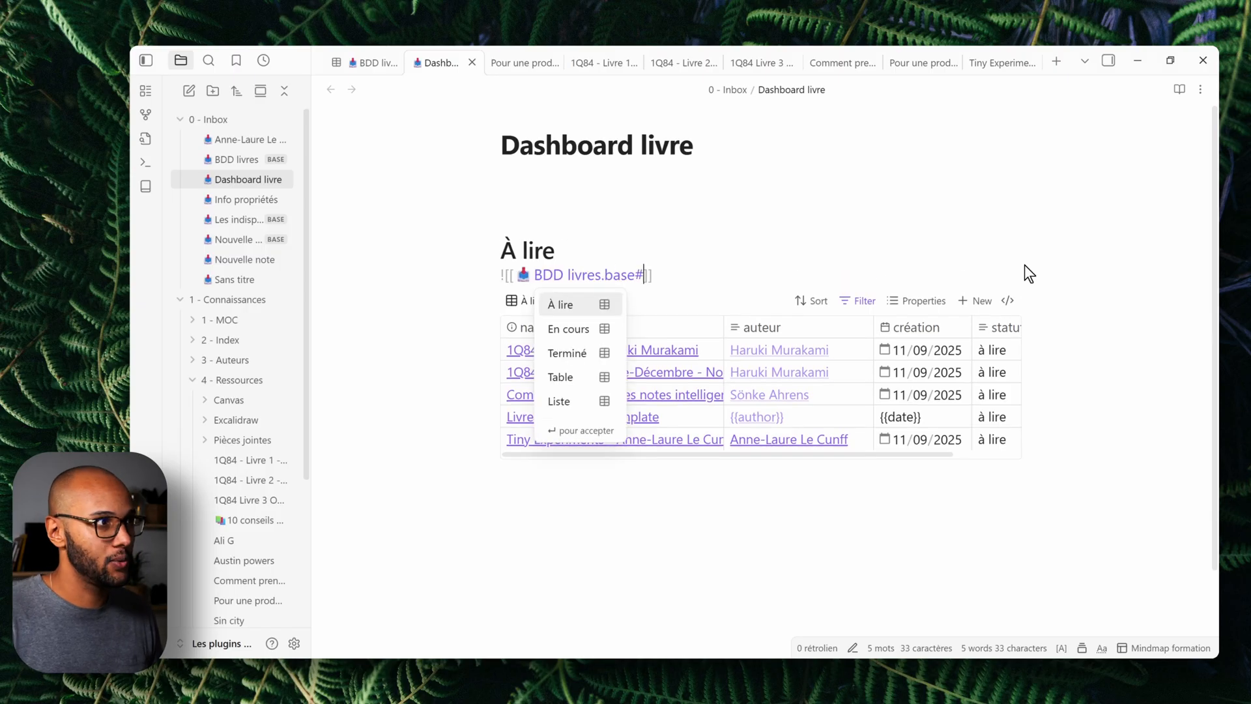
pyautogui.click(580, 298)
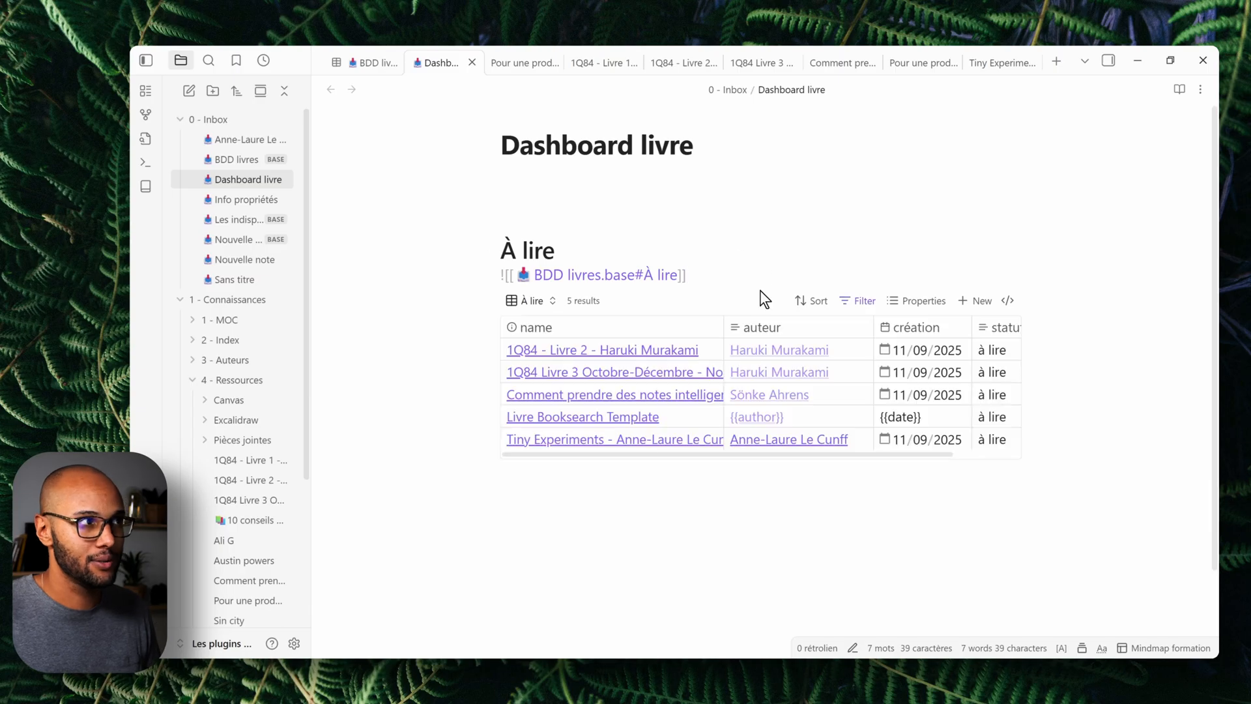
pyautogui.click(698, 245)
pyautogui.press('Return')
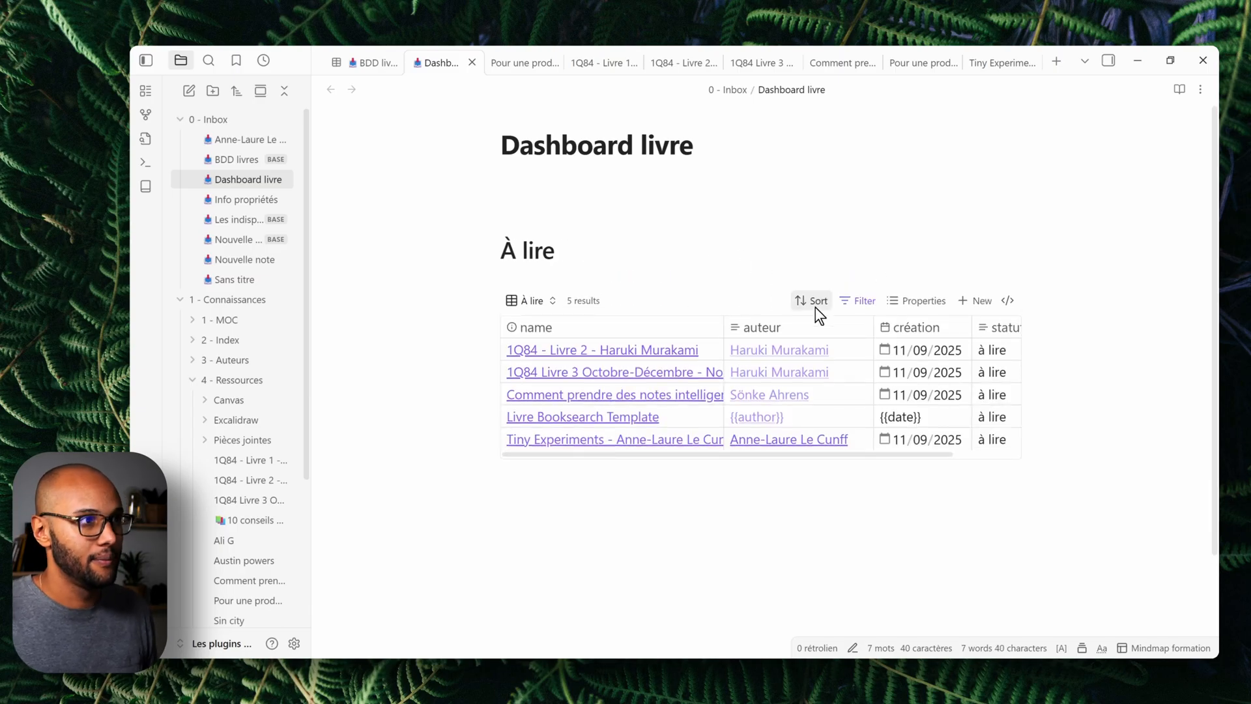
pyautogui.press('Down')
pyautogui.moveTo(704, 290); pyautogui.dragTo(476, 245)
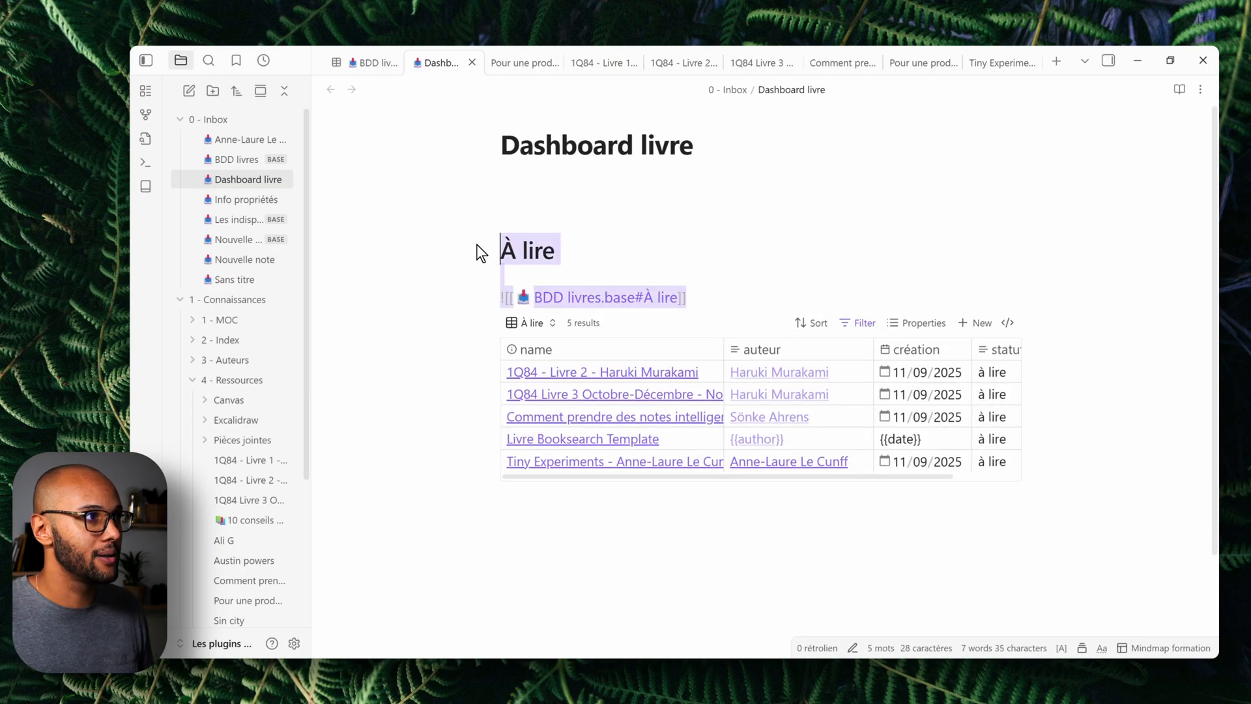
pyautogui.click(687, 566)
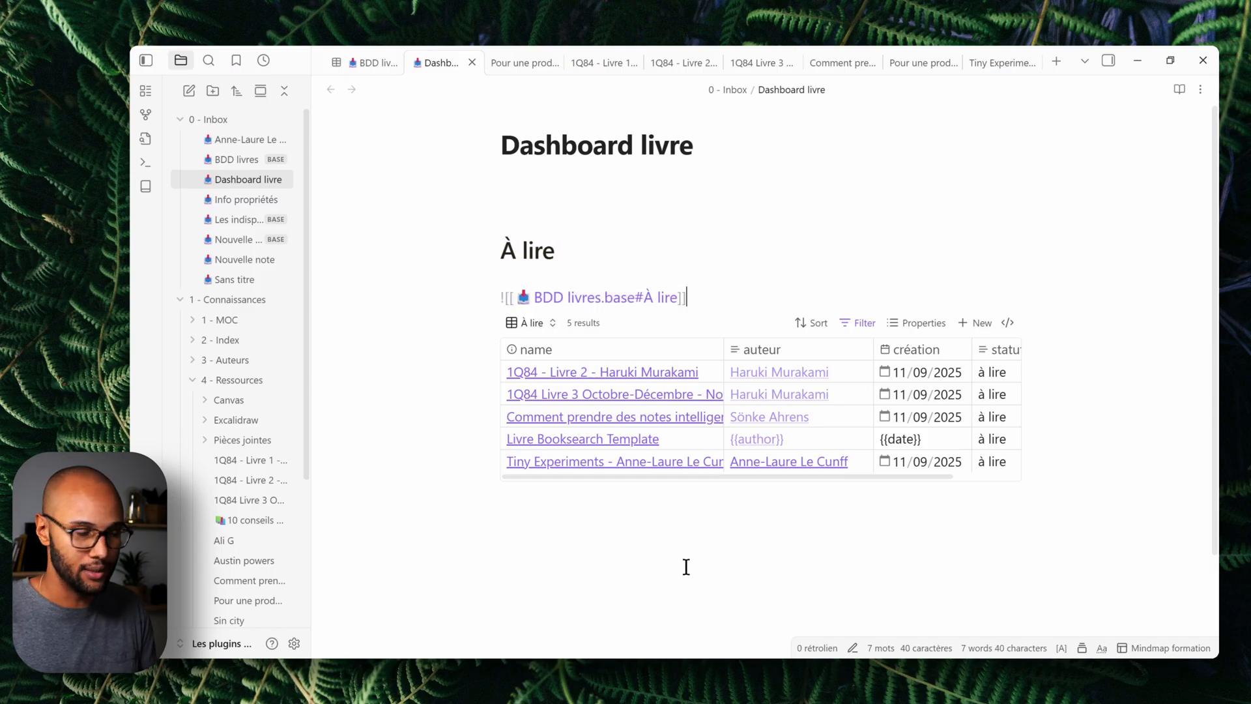
pyautogui.press('Return')
pyautogui.write('---')
pyautogui.press('Return')
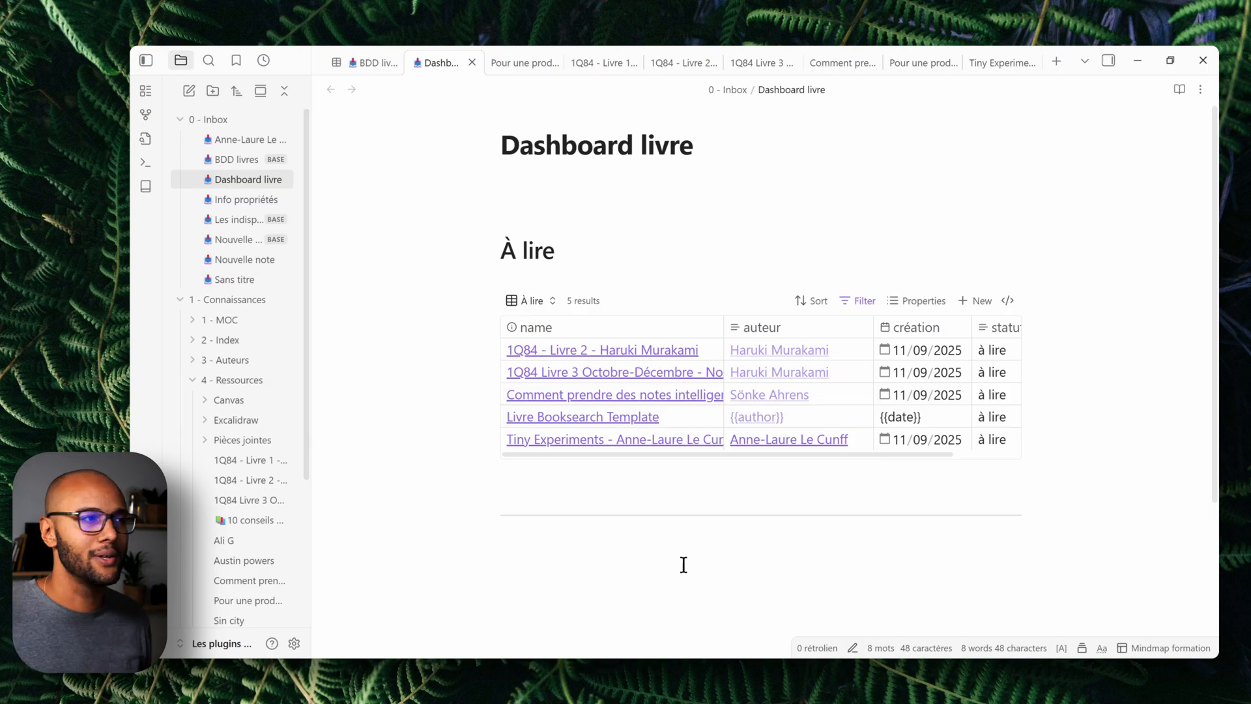
pyautogui.press('BackSpace')
pyautogui.press('BackSpace')
pyautogui.press('BackSpace')
pyautogui.press('BackSpace')
pyautogui.press('BackSpace')
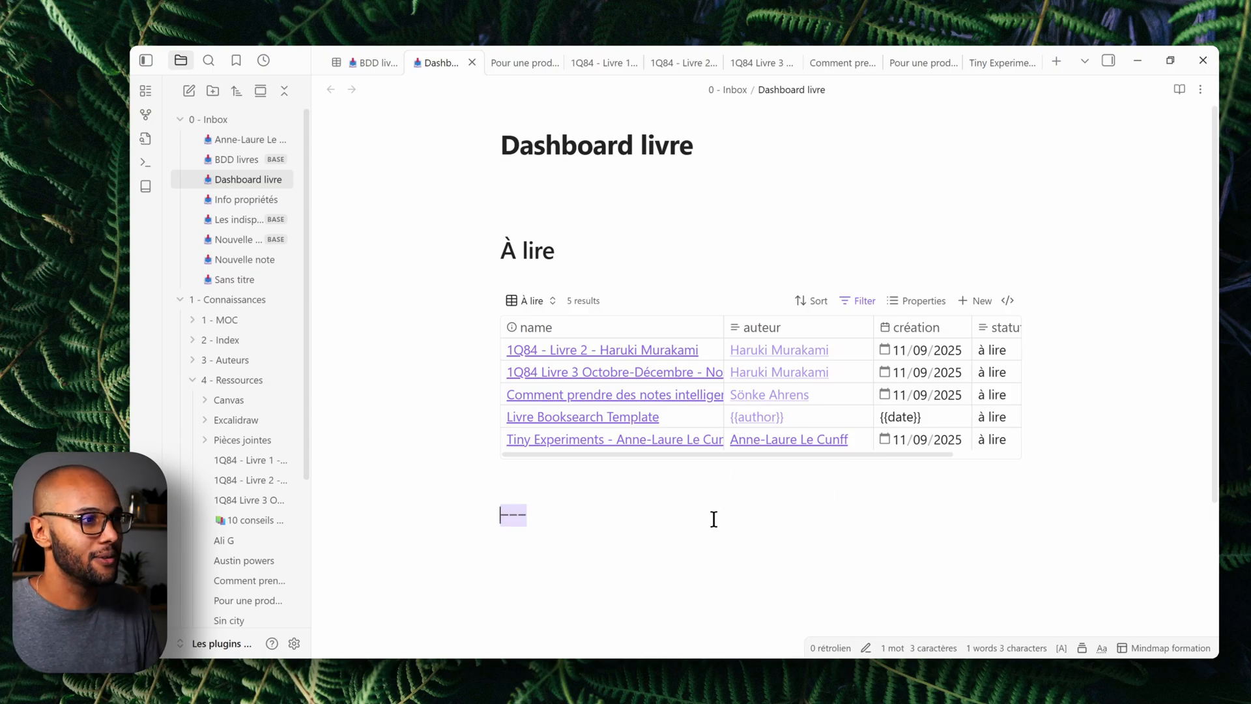
# Delete the "À lire" heading and the blank line between it and the embedded base
pyautogui.click(606, 252)
pyautogui.press('BackSpace')
pyautogui.press('BackSpace')
pyautogui.press('BackSpace')
pyautogui.press('BackSpace')
pyautogui.press('BackSpace')
pyautogui.press('BackSpace')
pyautogui.moveTo(741, 260); pyautogui.dragTo(463, 255)
pyautogui.press('BackSpace')
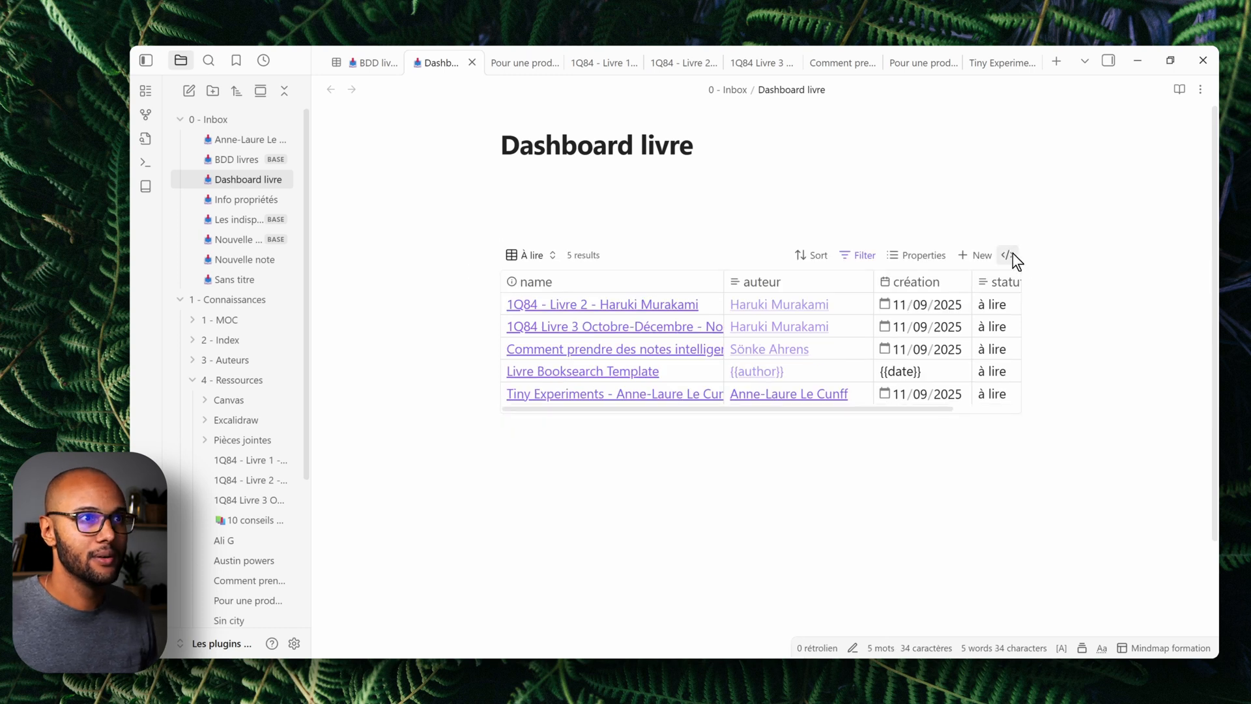
# Wrap the embedded "À lire" view of the base in a callout
pyautogui.hotkey('ctrl', 'a')
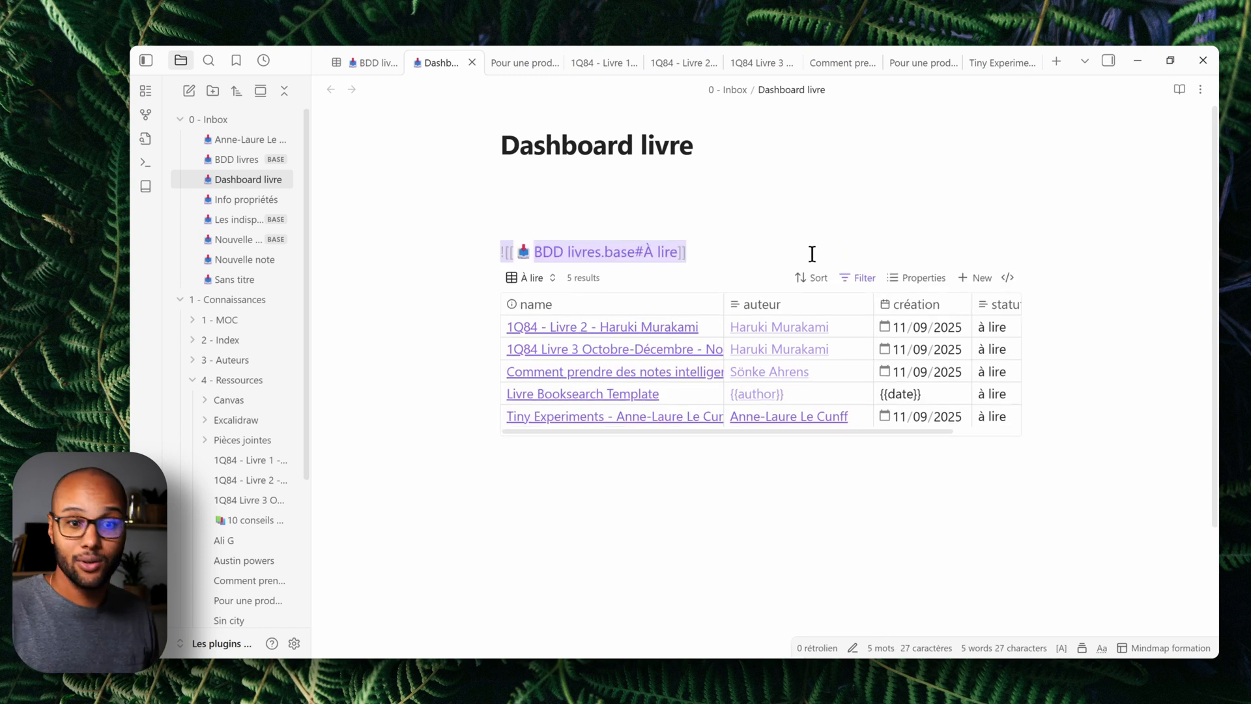
pyautogui.press('Up')
pyautogui.click(1008, 256)
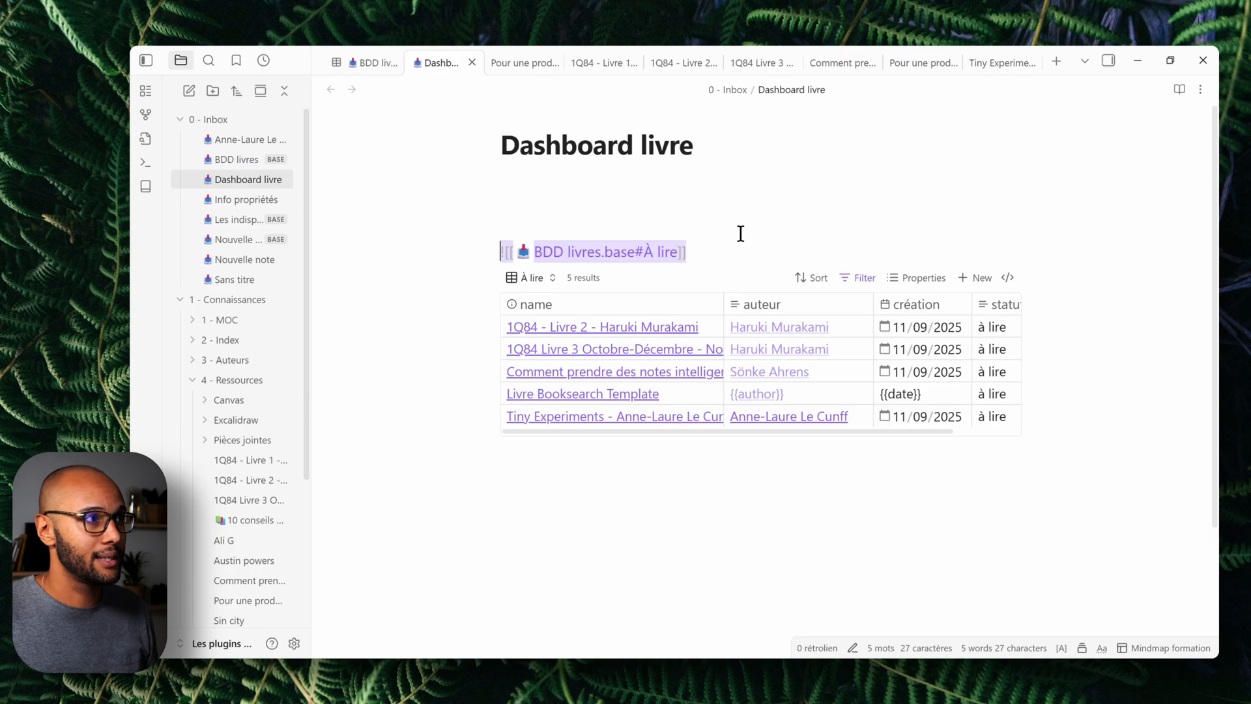
pyautogui.rightClick(639, 250)
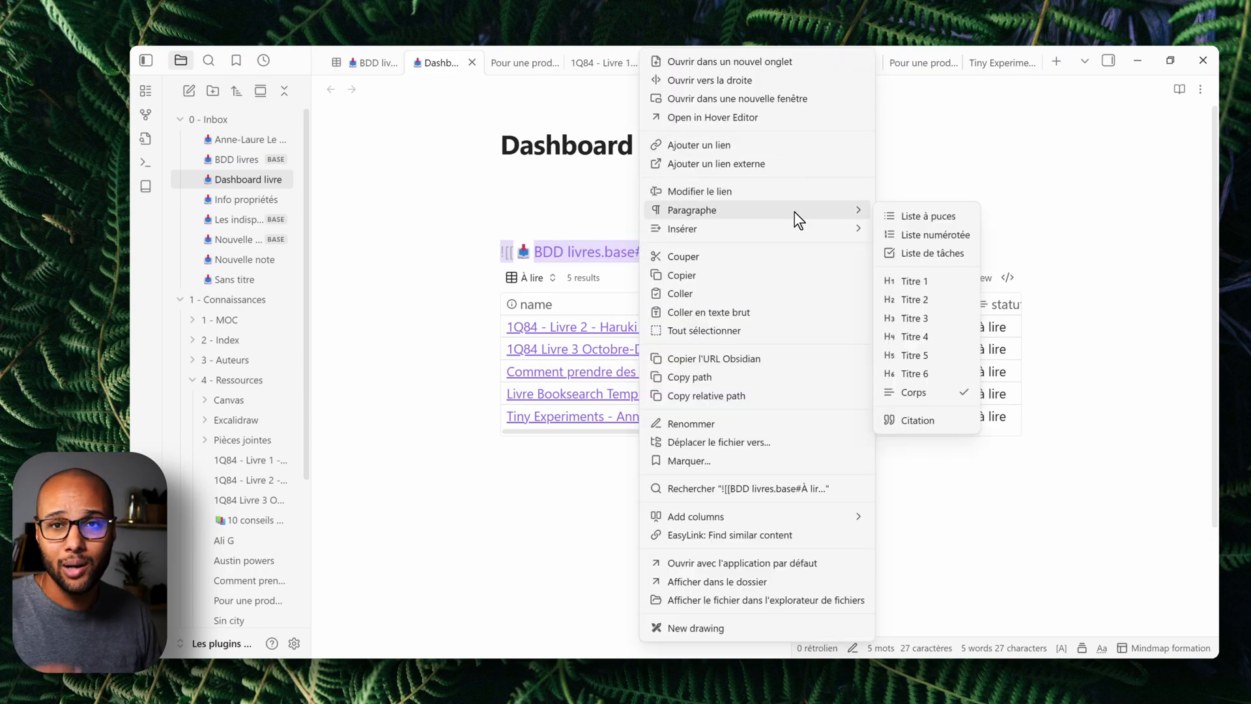
pyautogui.moveTo(819, 231)
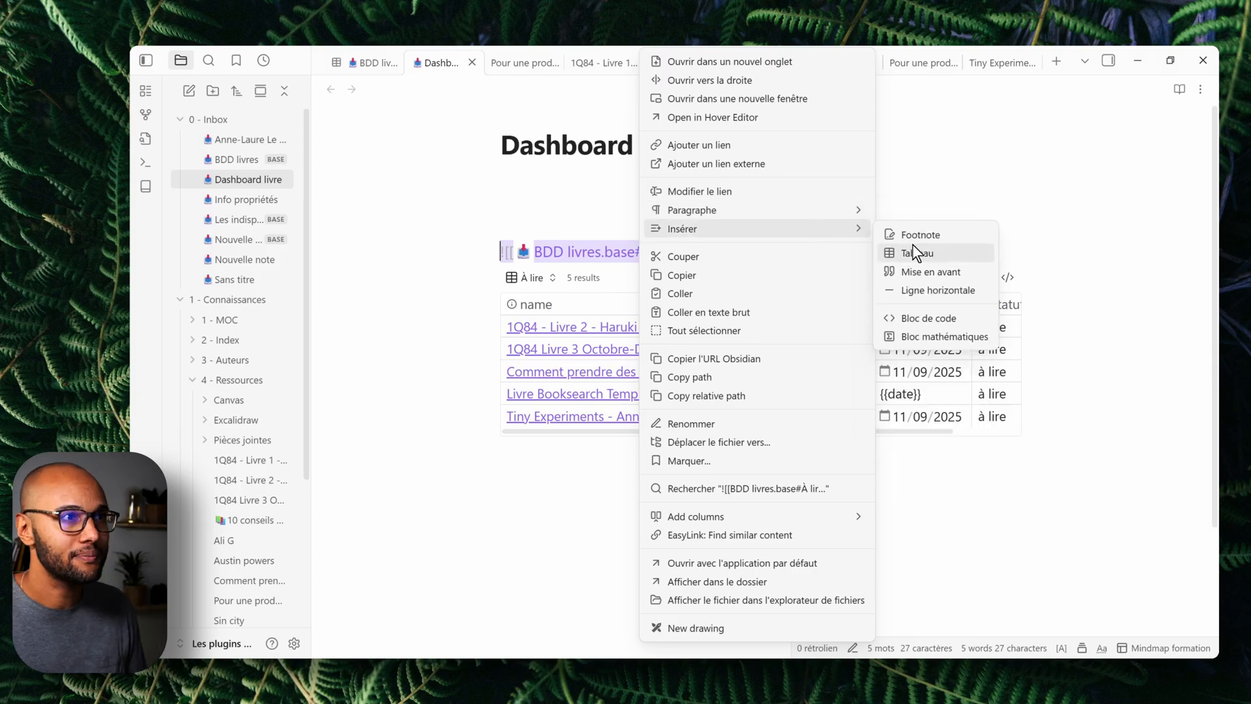
pyautogui.click(935, 271)
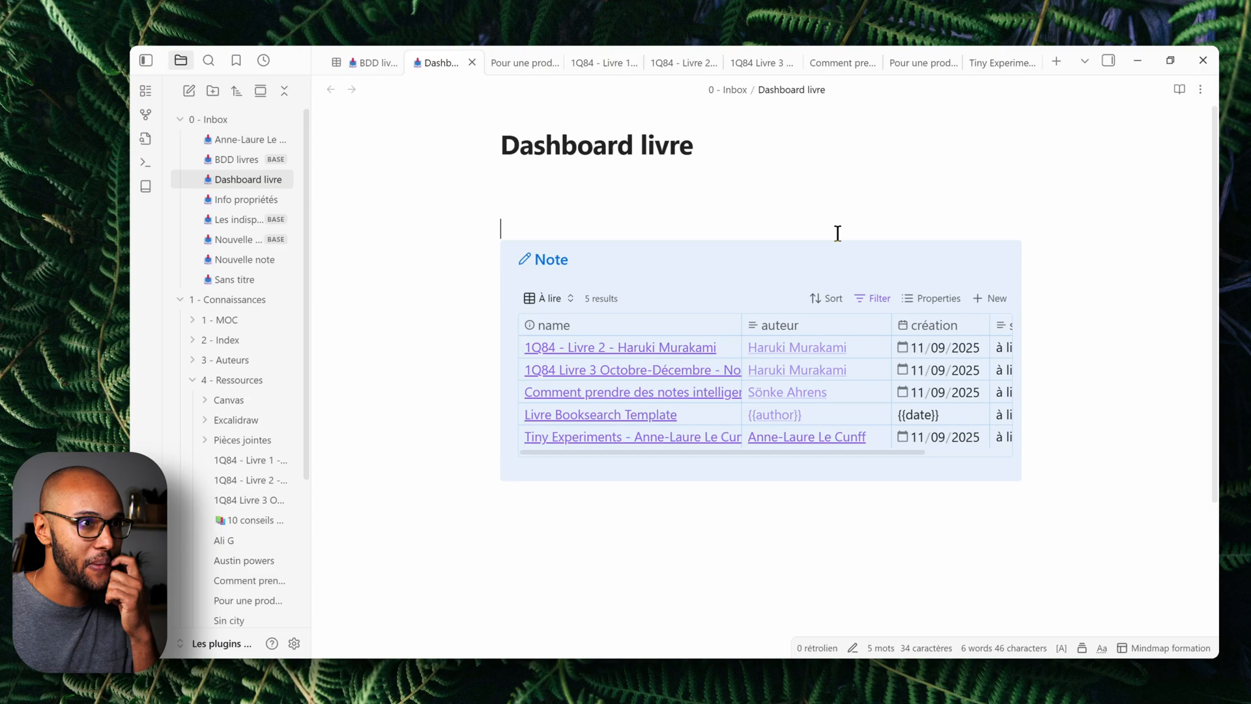
# Title the callout "À lire" and make it foldable but expanded by default with the "+" marker
pyautogui.click(1005, 253)
pyautogui.click(563, 252)
pyautogui.write('- ')
pyautogui.write('A')
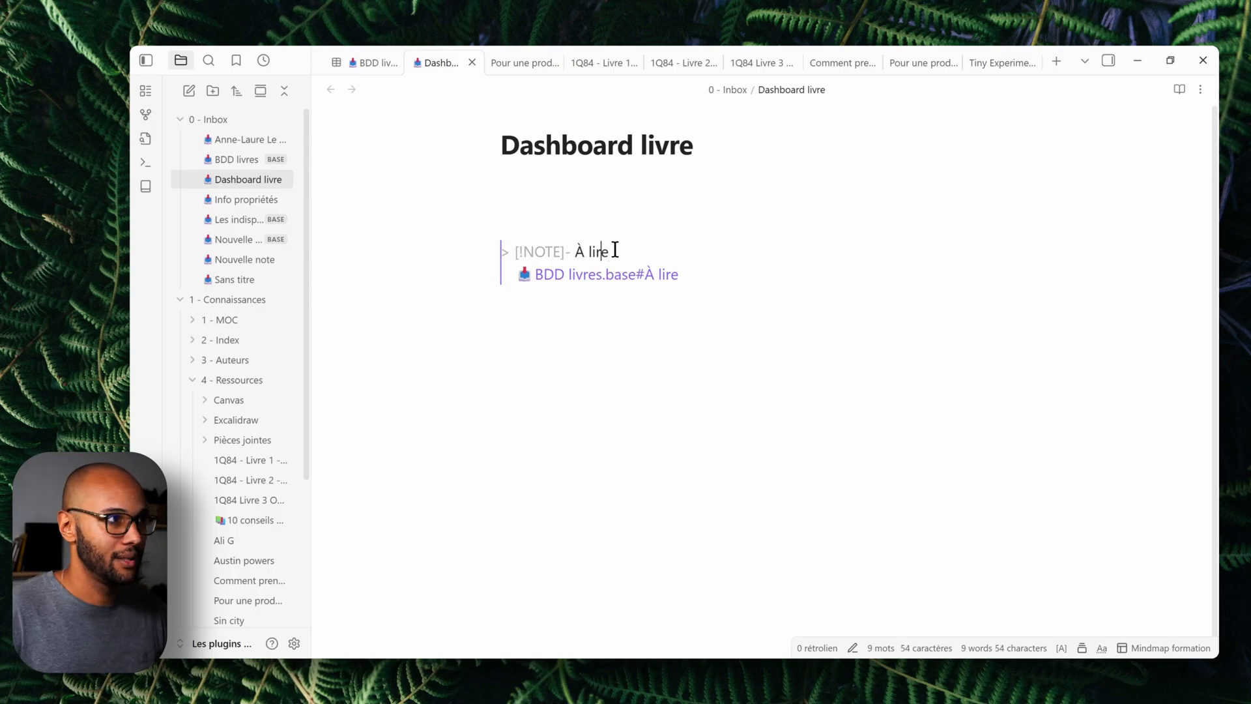
pyautogui.press('BackSpace')
pyautogui.write('+')
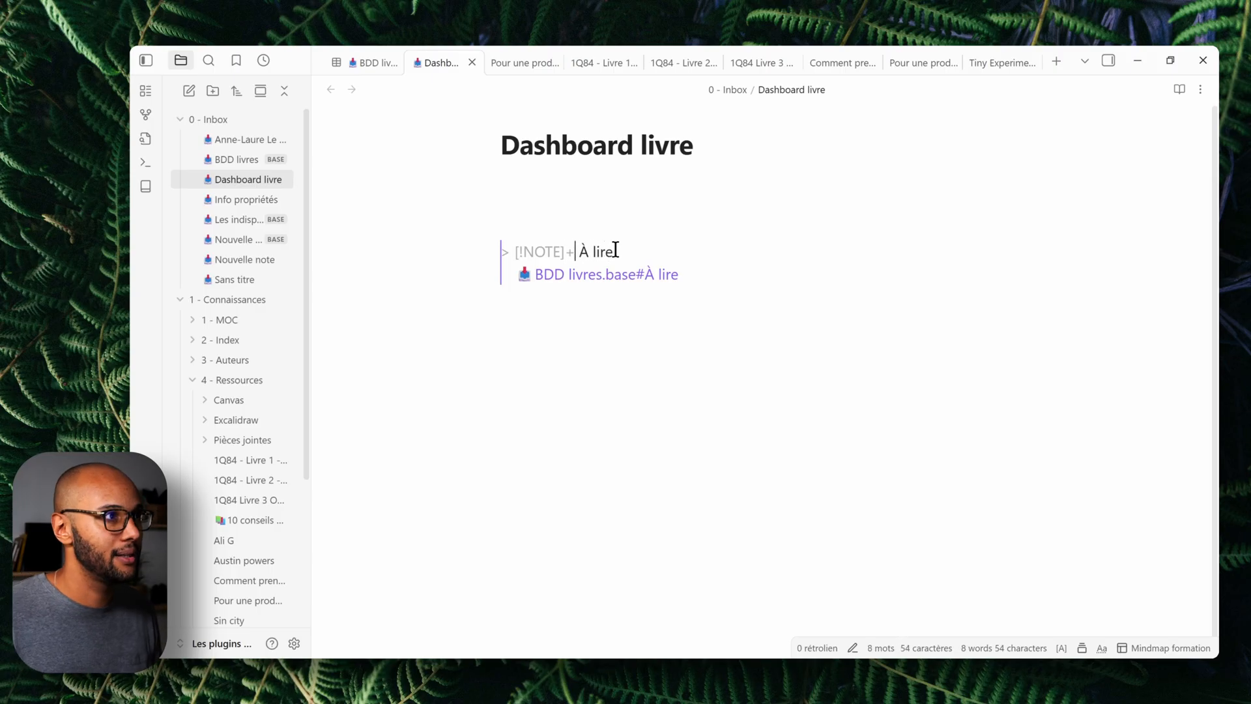
pyautogui.click(525, 237)
# Set the type of the "À lire" callout to Exemple
pyautogui.rightClick(1011, 252)
pyautogui.moveTo(1125, 294)
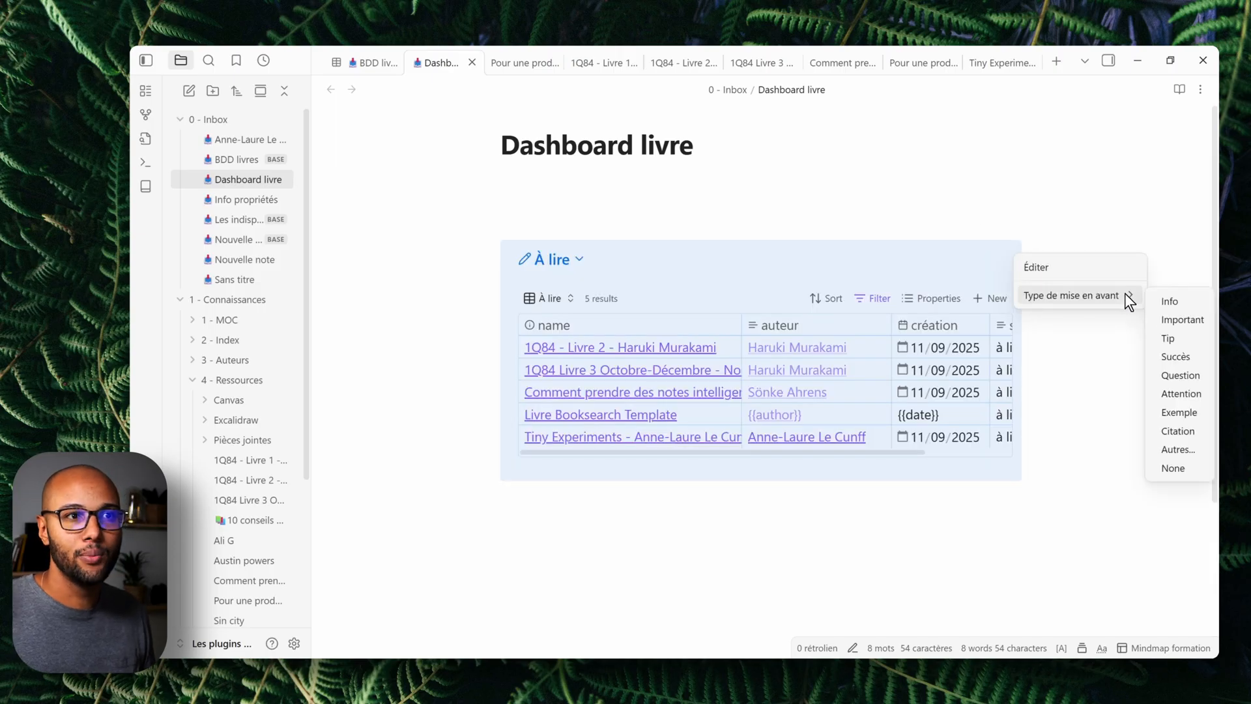
pyautogui.click(1180, 413)
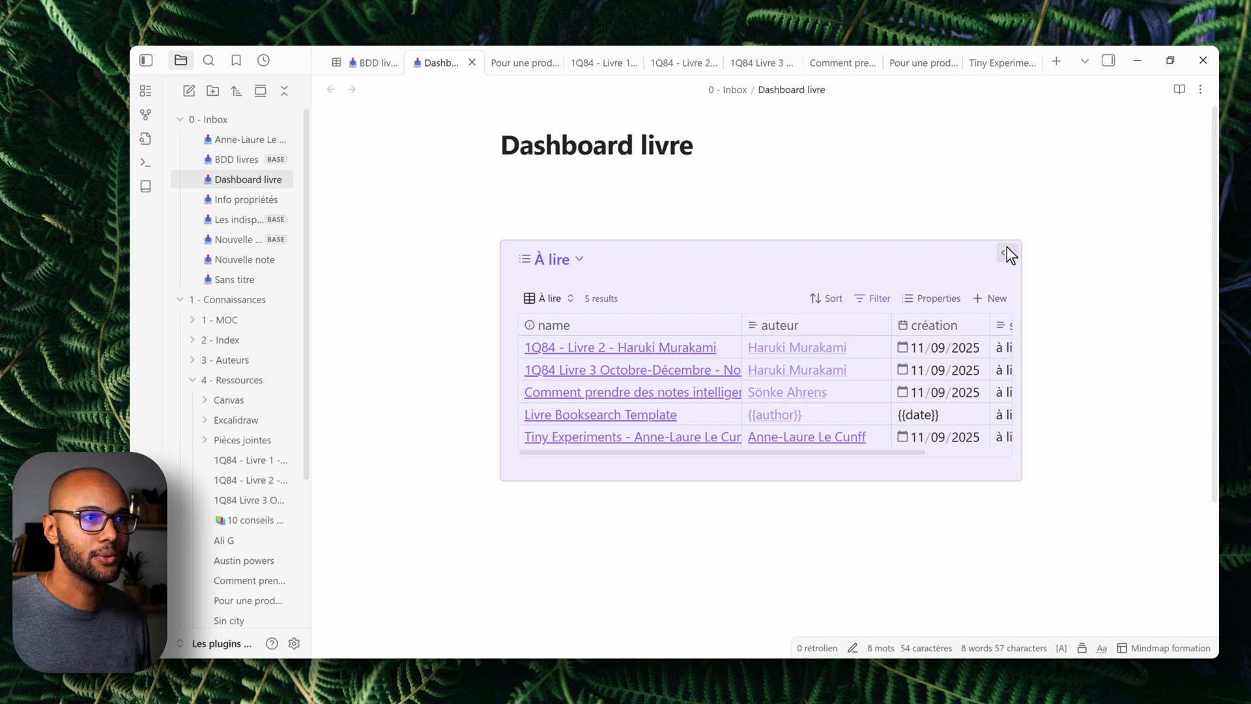
# Duplicate the "À lire" callout below the original and title the copy "En cours"
pyautogui.click(1007, 249)
pyautogui.click(766, 402)
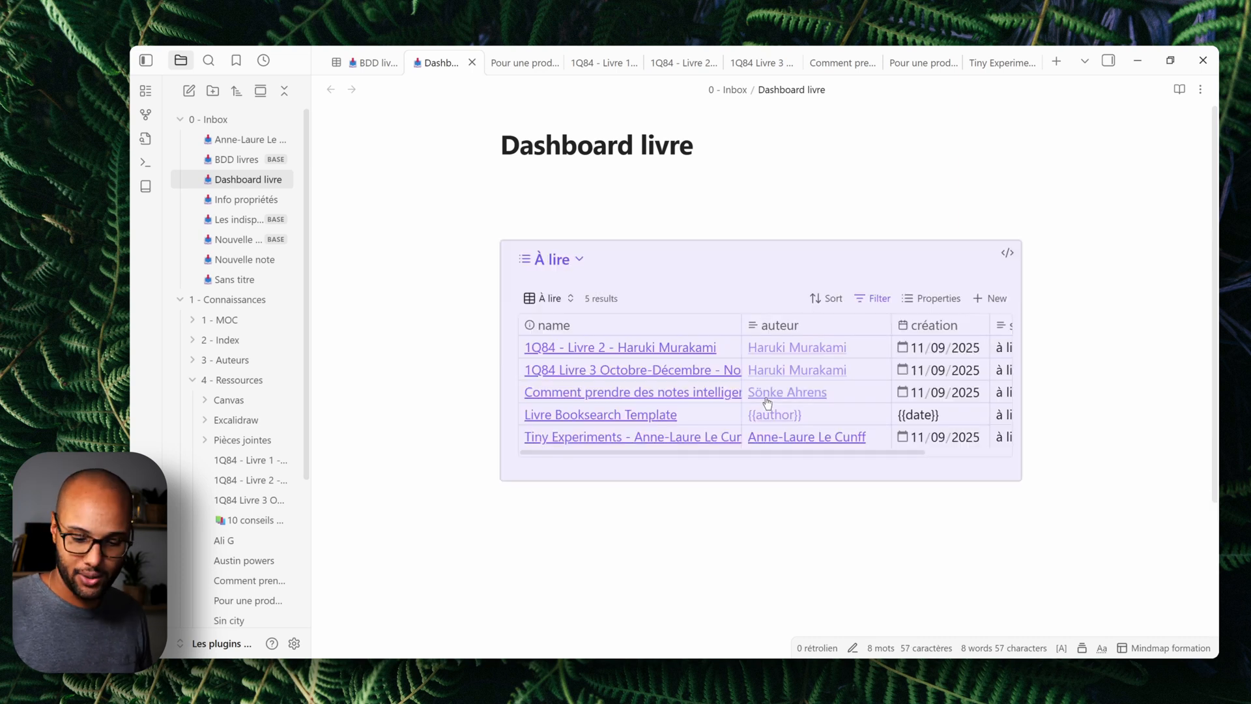
pyautogui.write('> [!example]+ À lire > ![[📥 BDD livres.base#À lire]]')
pyautogui.scroll(-1, 706, 511)
pyautogui.moveTo(598, 535); pyautogui.dragTo(682, 528)
pyautogui.write('En cour')
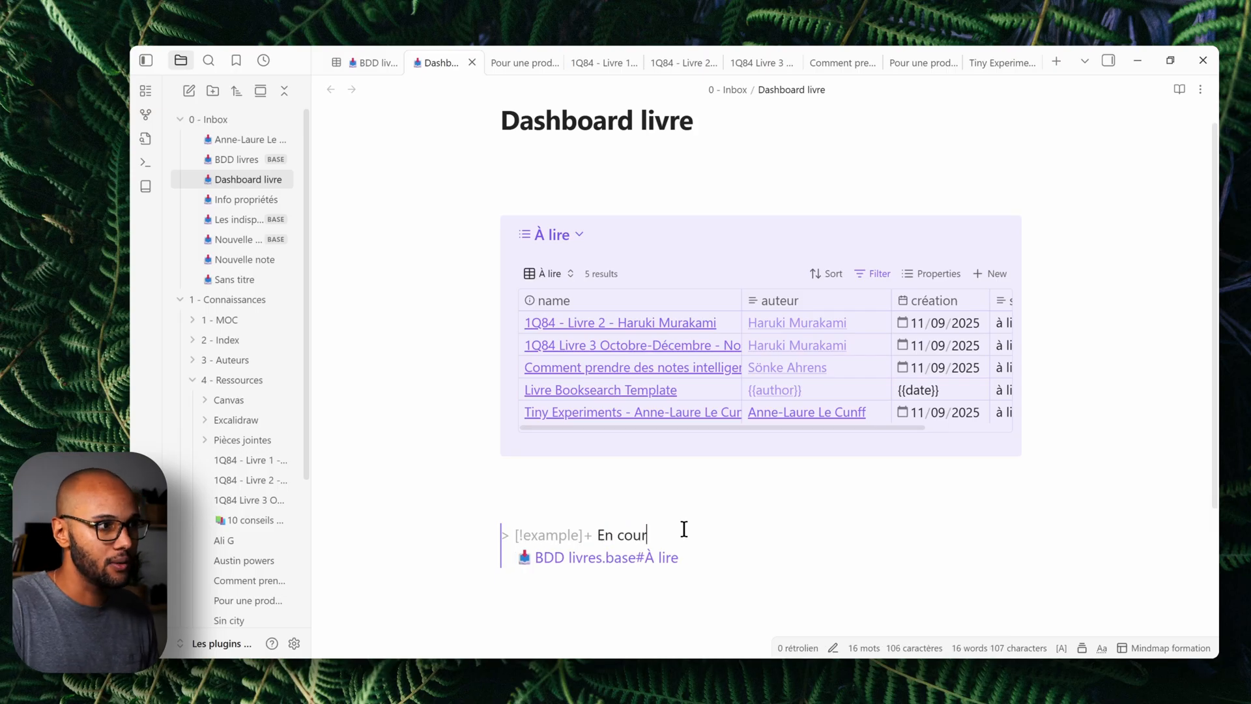
pyautogui.write('s')
# Point the base embed in the "En cours" callout at the "En cours" view
pyautogui.moveTo(646, 555); pyautogui.dragTo(678, 558)
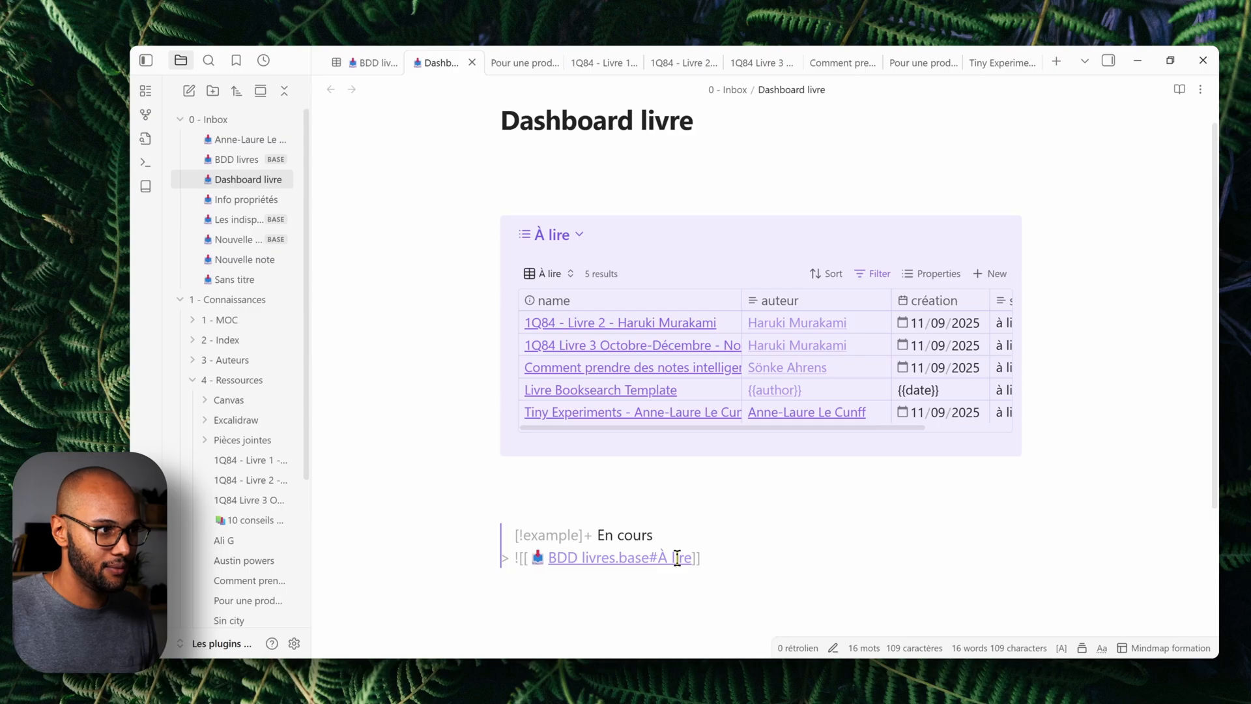
pyautogui.press('BackSpace')
pyautogui.press('Delete')
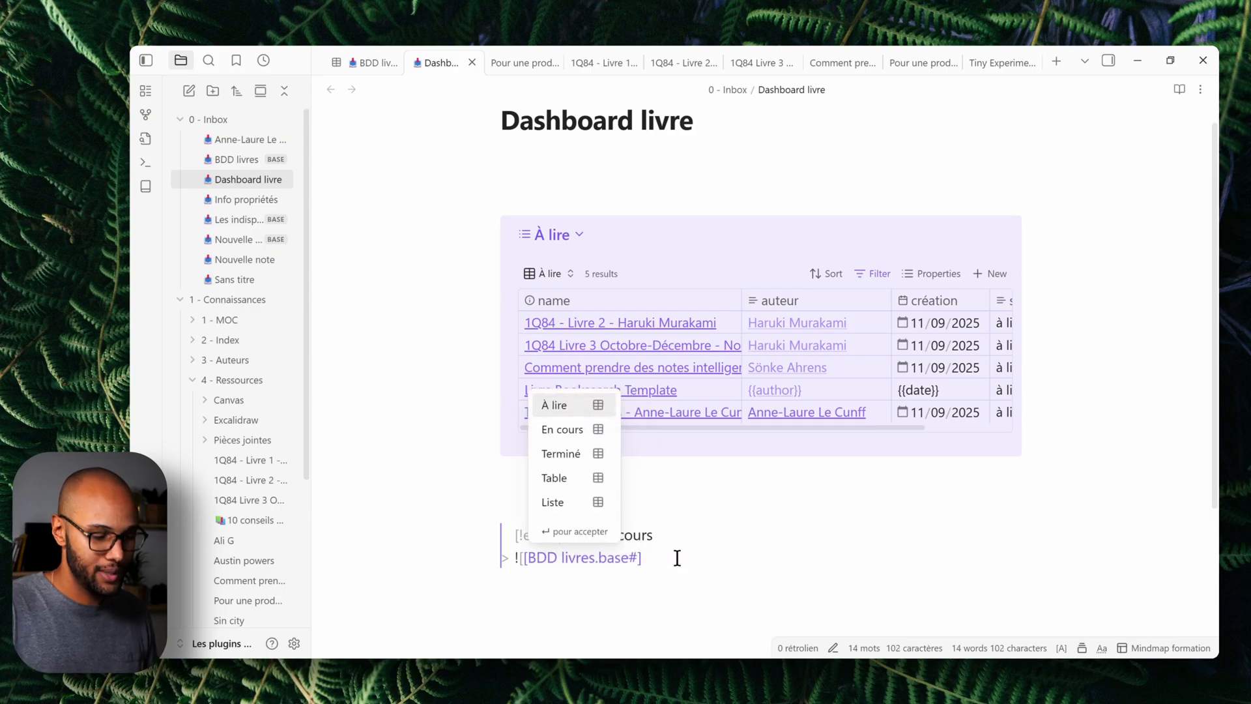
pyautogui.write('en c')
pyautogui.click(565, 580)
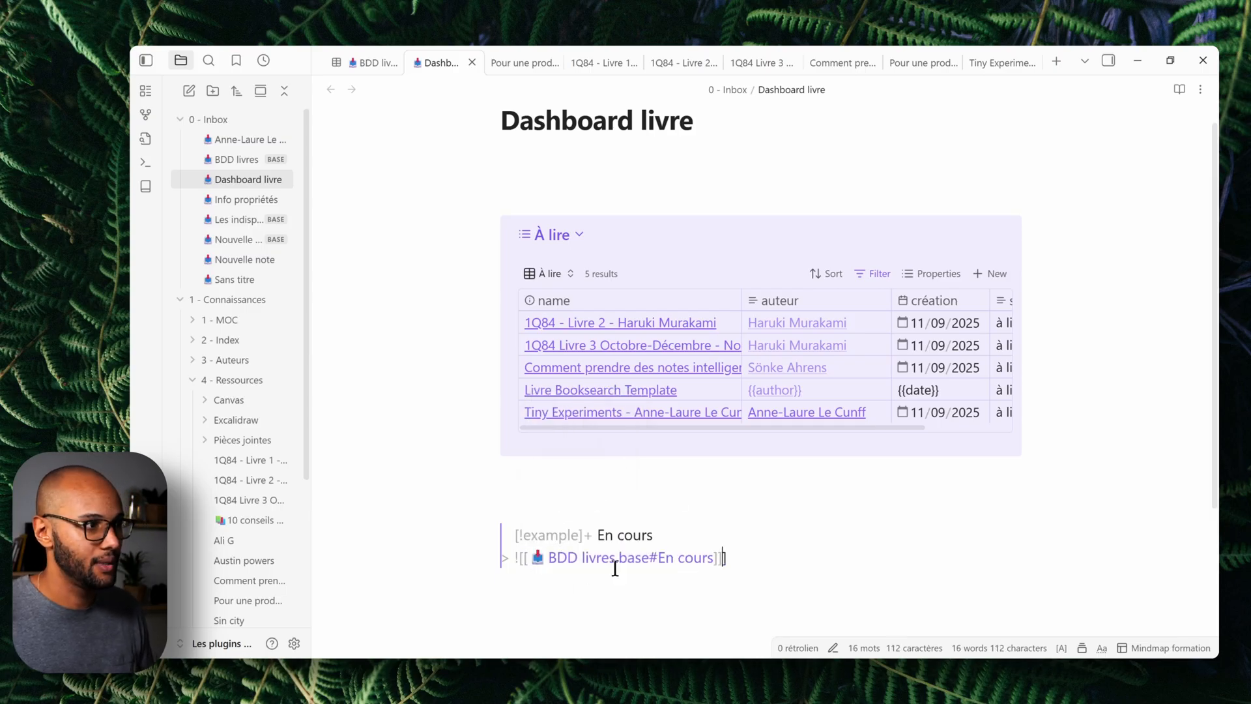
# Remove the extra blank line between the "À lire" and "En cours" callouts
pyautogui.click(645, 506)
pyautogui.scroll(-3, 783, 424)
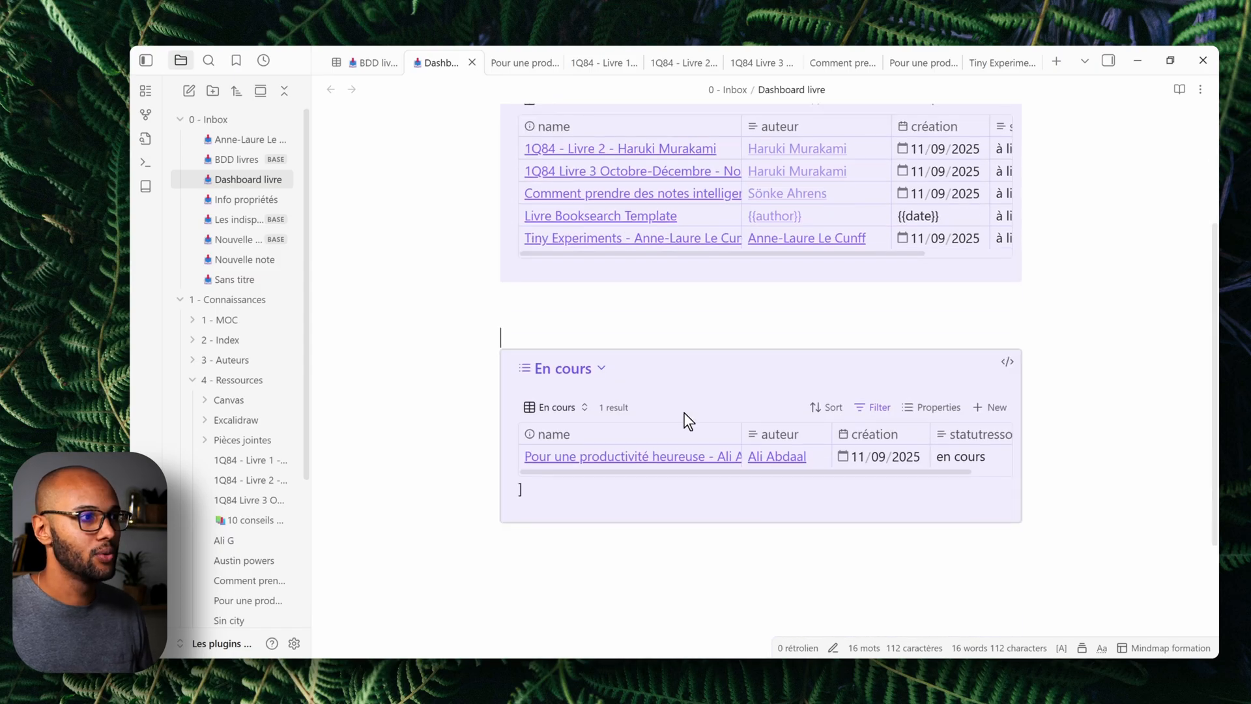
pyautogui.press('Delete')
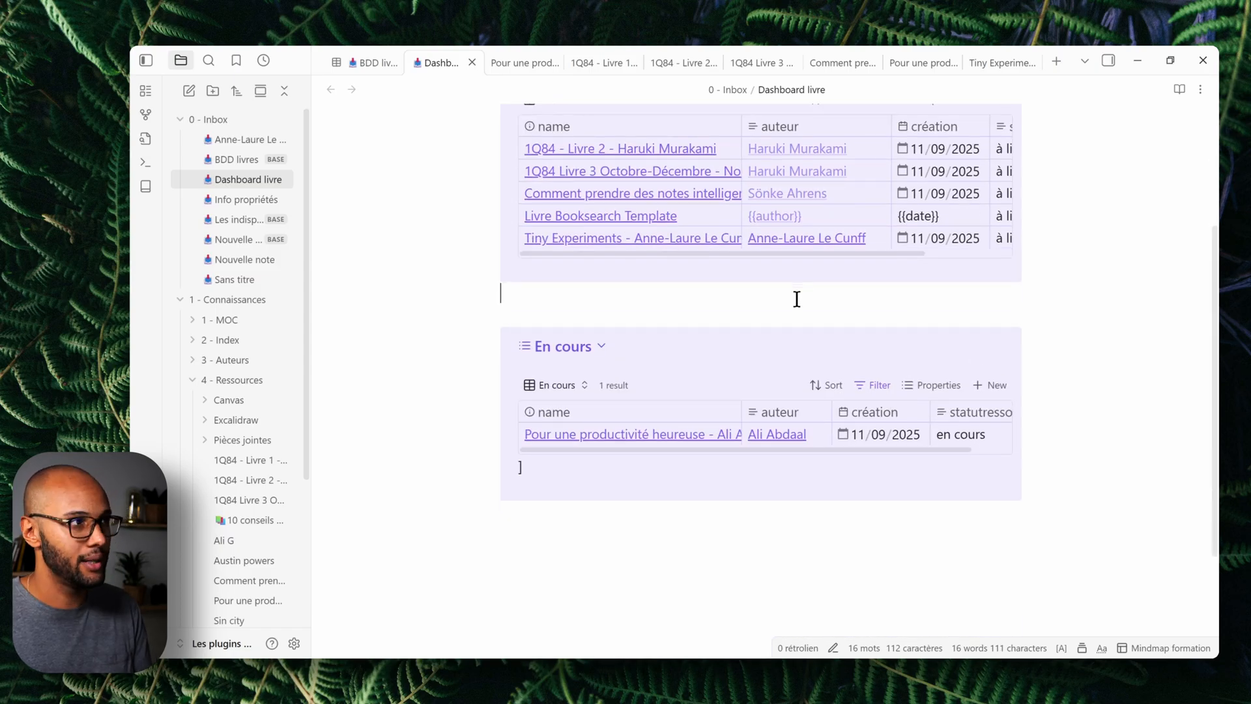
# Duplicate the "En cours" callout below itself and title the copy "Terminés"
pyautogui.click(1008, 340)
pyautogui.click(792, 431)
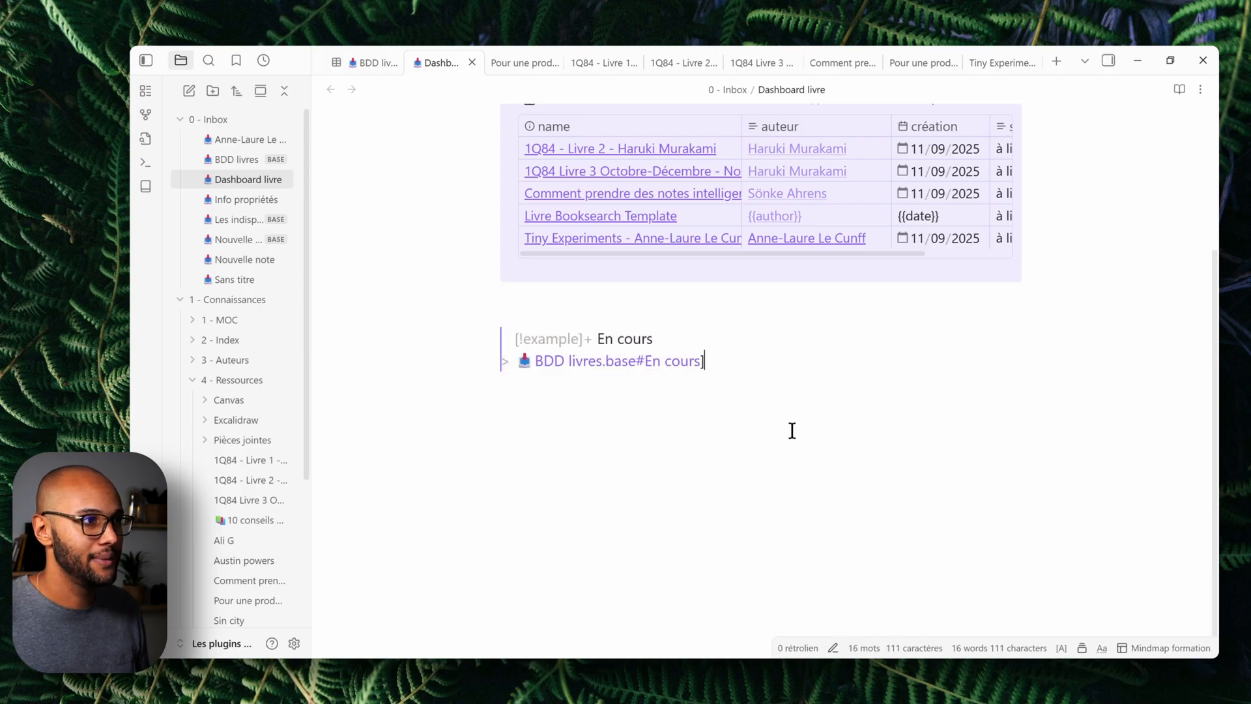
pyautogui.write('[!example]+ En cours > ![[BDD livres.base#En cours]]]')
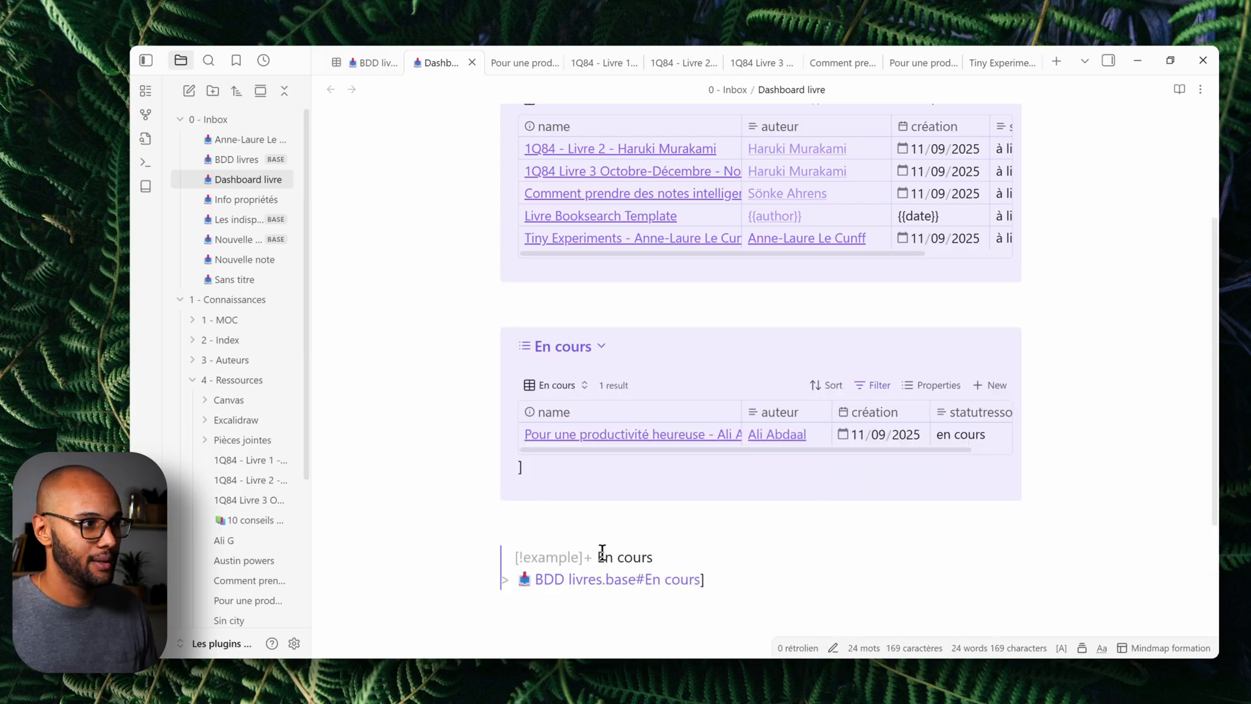
pyautogui.moveTo(596, 557); pyautogui.dragTo(689, 547)
pyautogui.press('BackSpace')
pyautogui.write('Terminés')
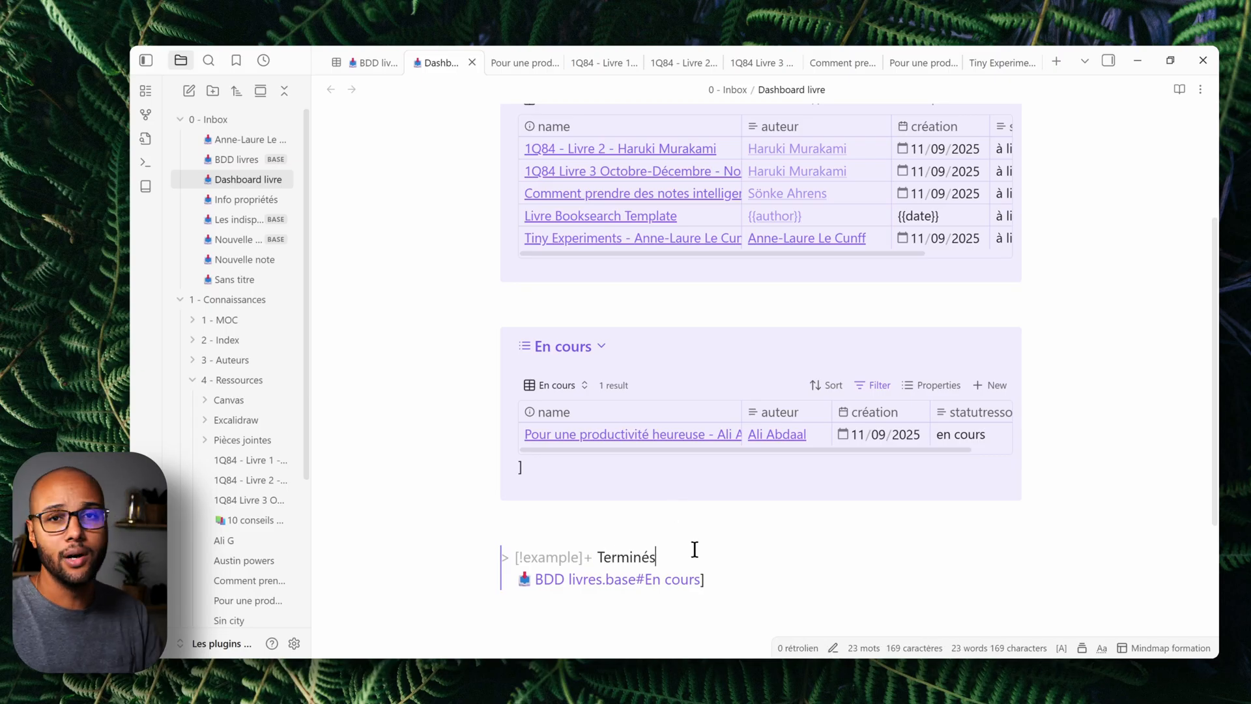
# Point the base embed in the "Terminés" callout at the "Terminé" view
pyautogui.moveTo(645, 579); pyautogui.dragTo(724, 564)
pyautogui.press('BackSpace')
pyautogui.click(571, 475)
pyautogui.click(676, 517)
# Change the type of the "En cours" callout to Important
pyautogui.scroll(-1, 958, 401)
pyautogui.scroll(3, 958, 401)
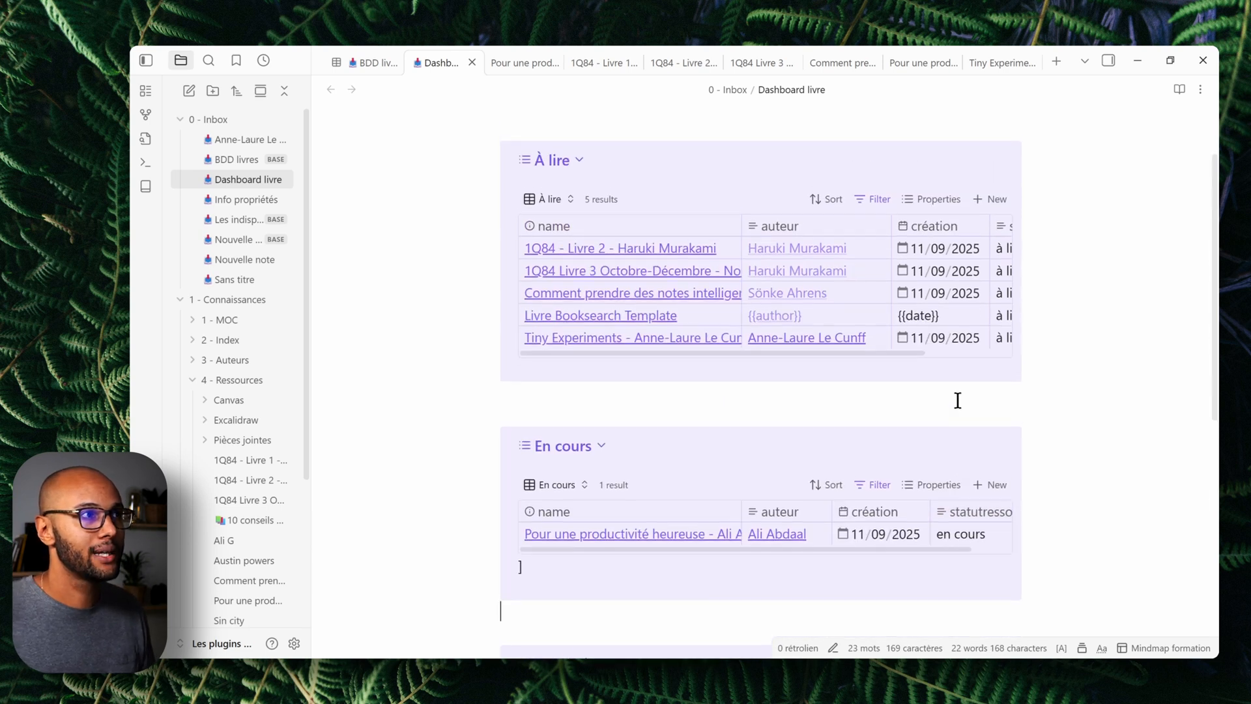
pyautogui.scroll(-1, 1002, 423)
pyautogui.rightClick(1008, 370)
pyautogui.moveTo(1108, 416)
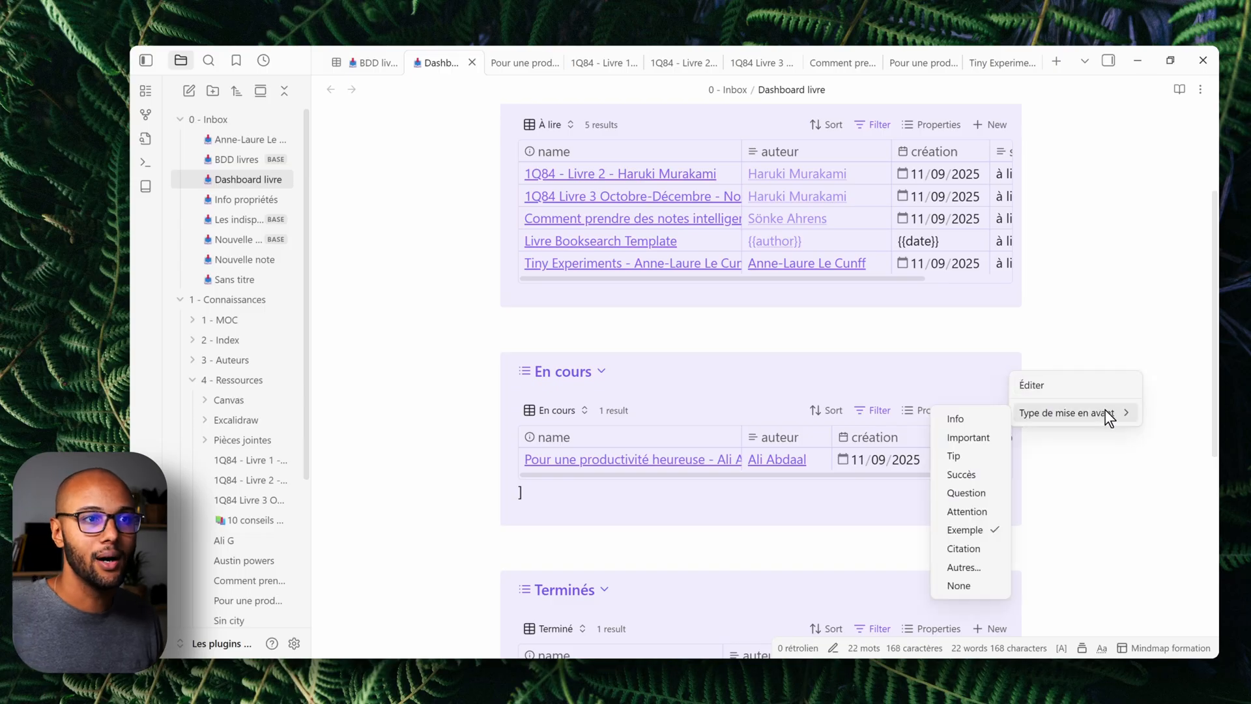
pyautogui.click(972, 437)
pyautogui.scroll(-2, 964, 482)
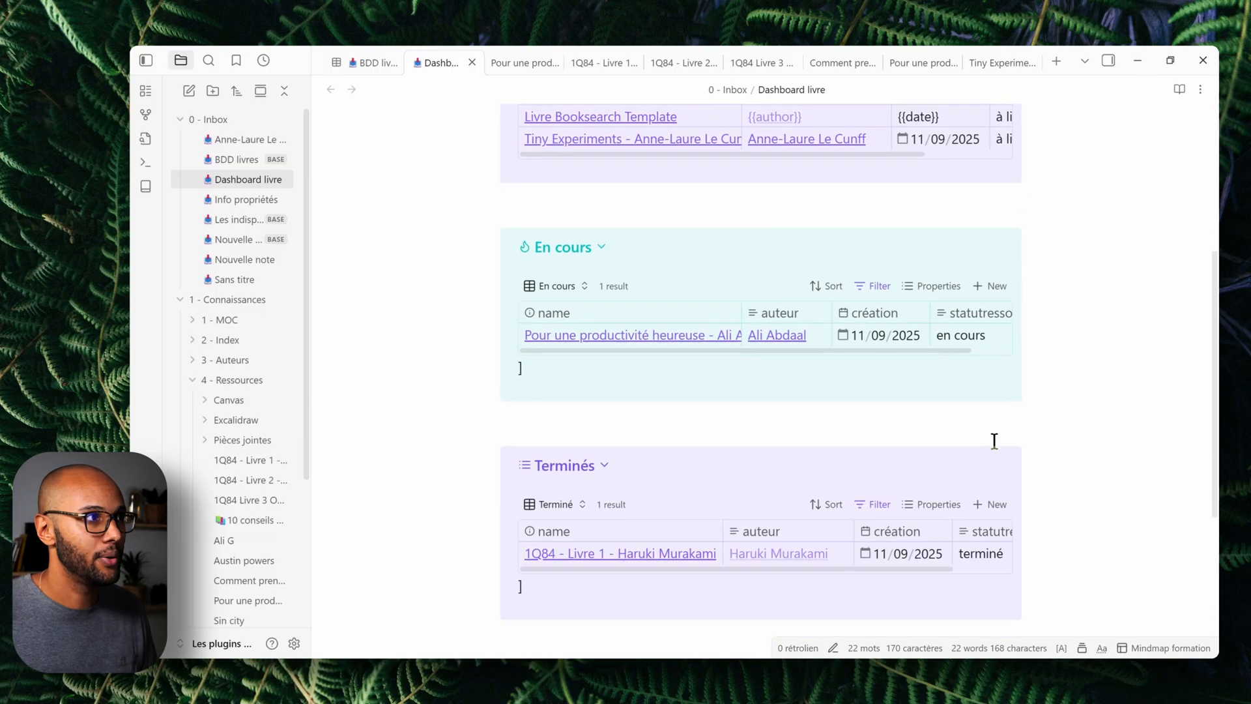
# Change the type of the "Terminés" callout to Question
pyautogui.rightClick(1009, 458)
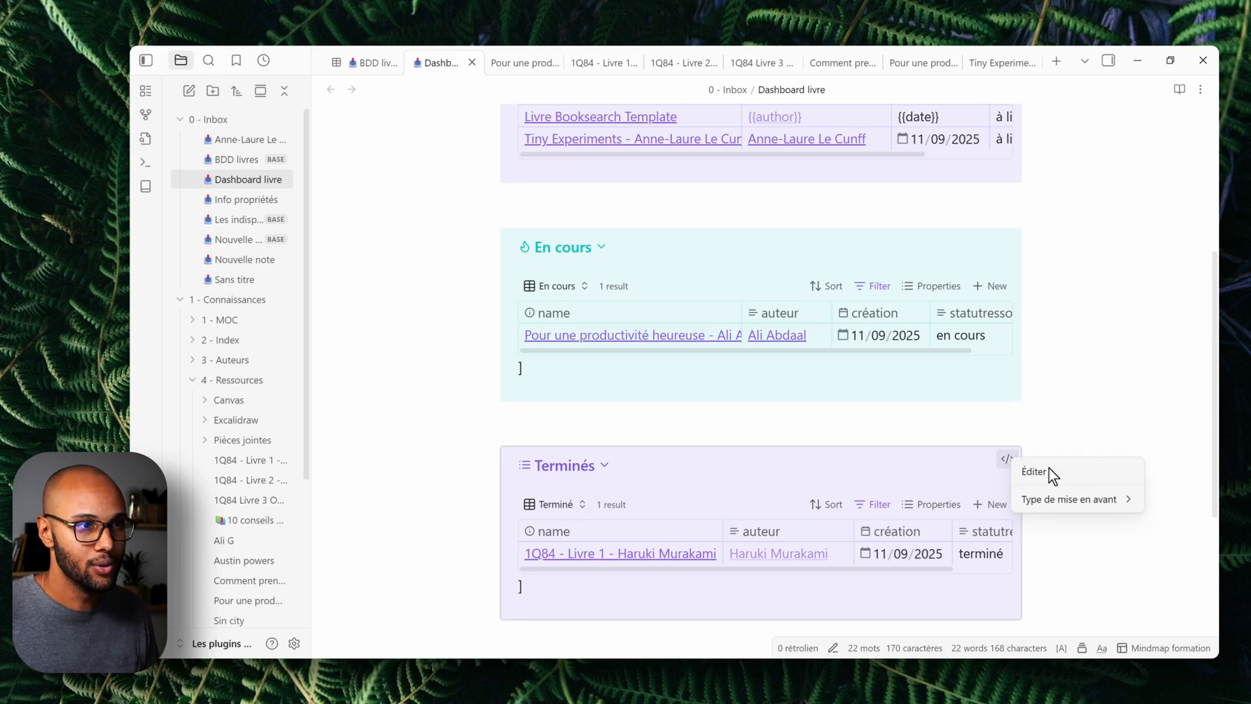
pyautogui.moveTo(1075, 499)
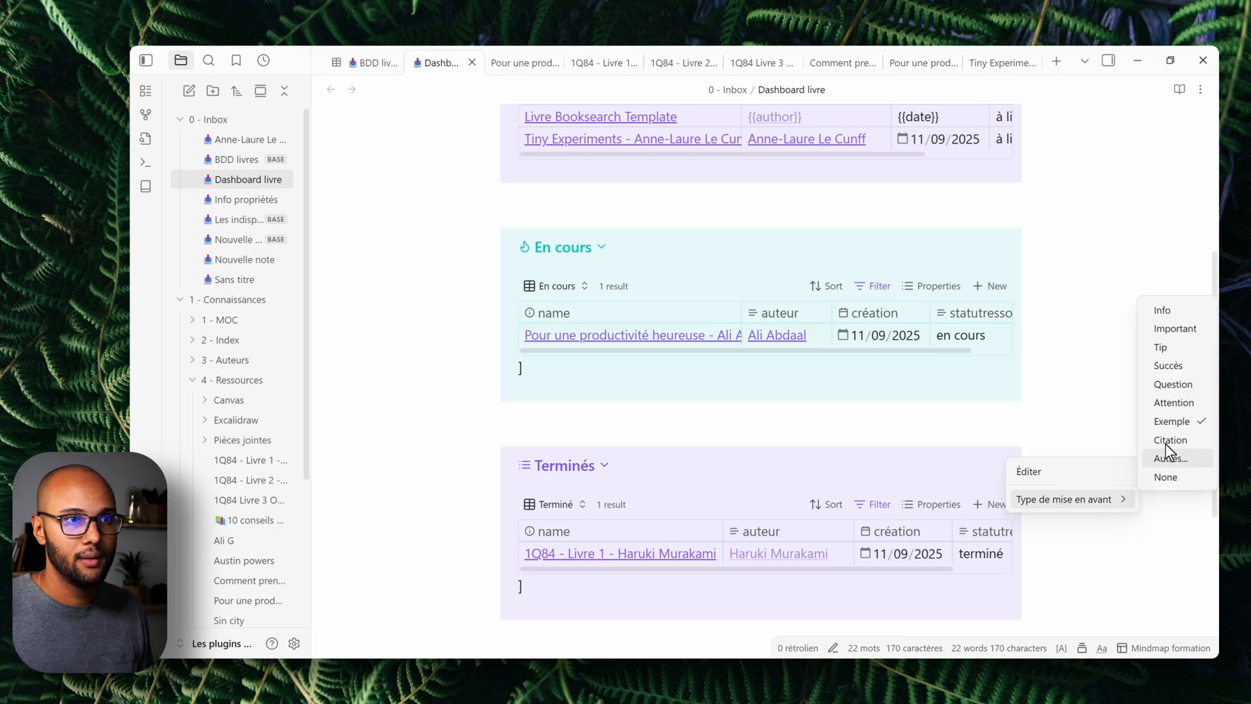
pyautogui.click(1180, 385)
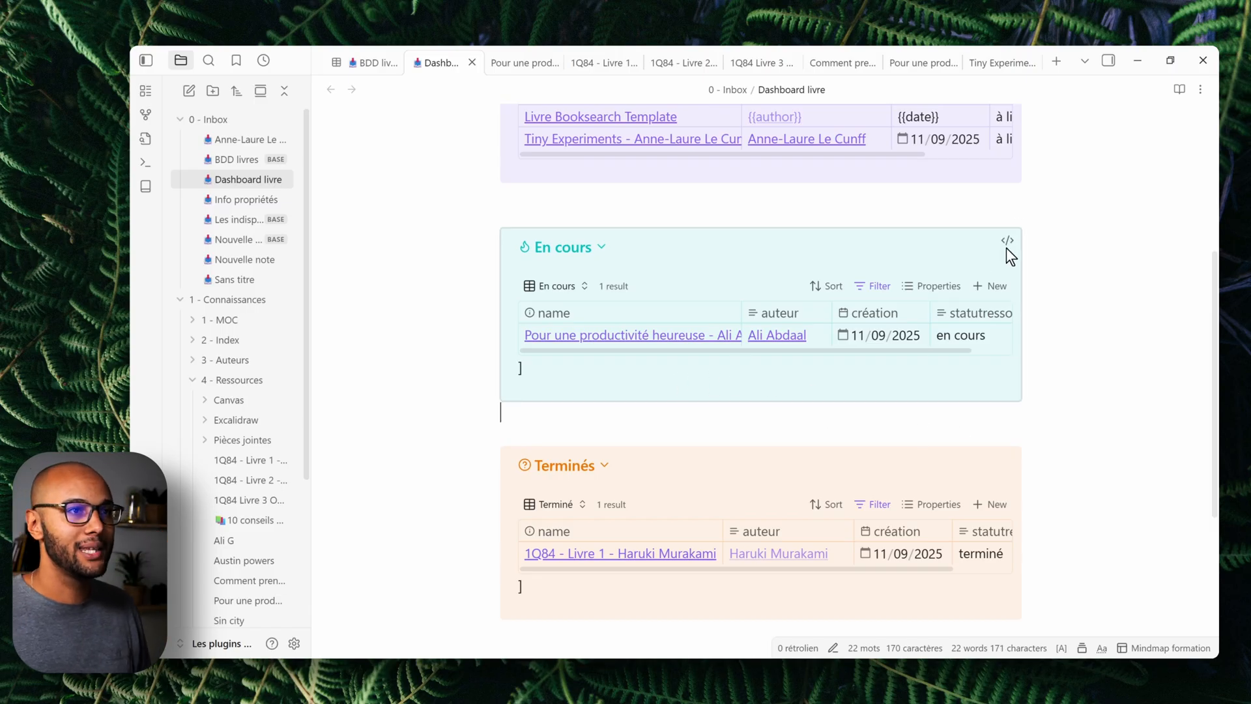
# Remove the stray closing bracket after the base embed in the "En cours" callout
pyautogui.click(1007, 241)
pyautogui.click(760, 254)
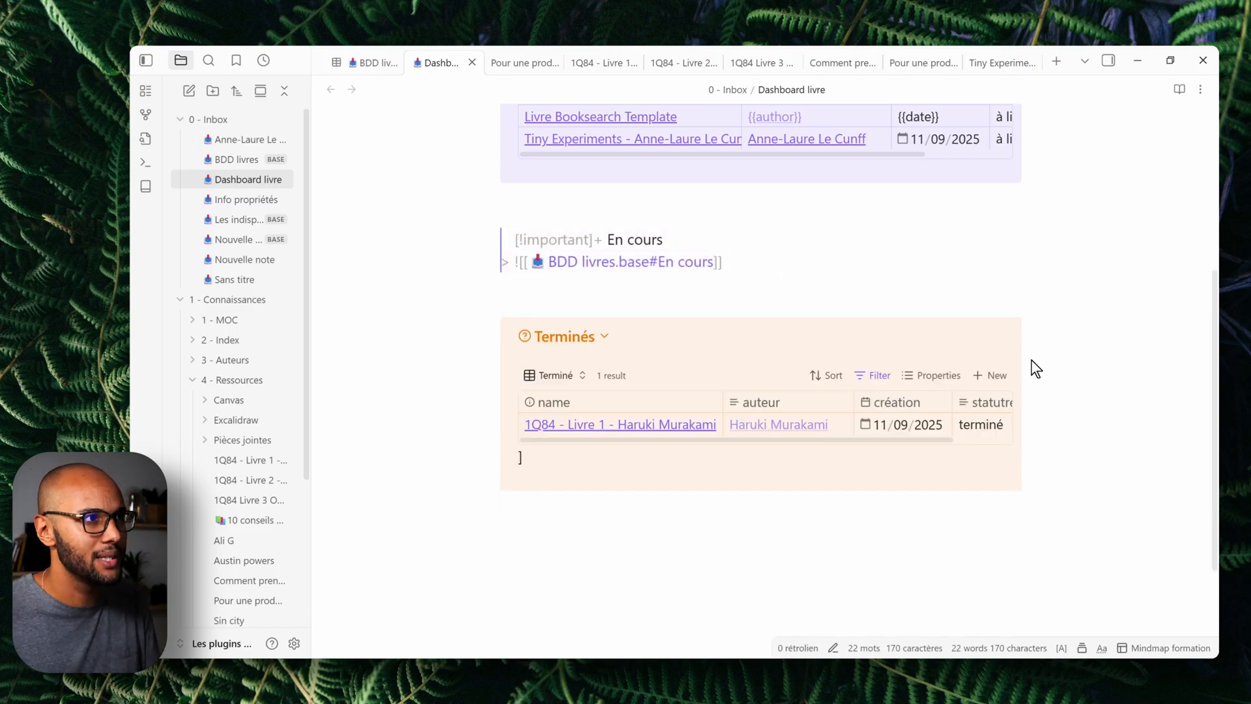
# Remove the stray closing bracket after the base embed in the "Terminés" callout
pyautogui.click(1007, 331)
pyautogui.click(780, 457)
pyautogui.click(796, 394)
pyautogui.scroll(4, 799, 404)
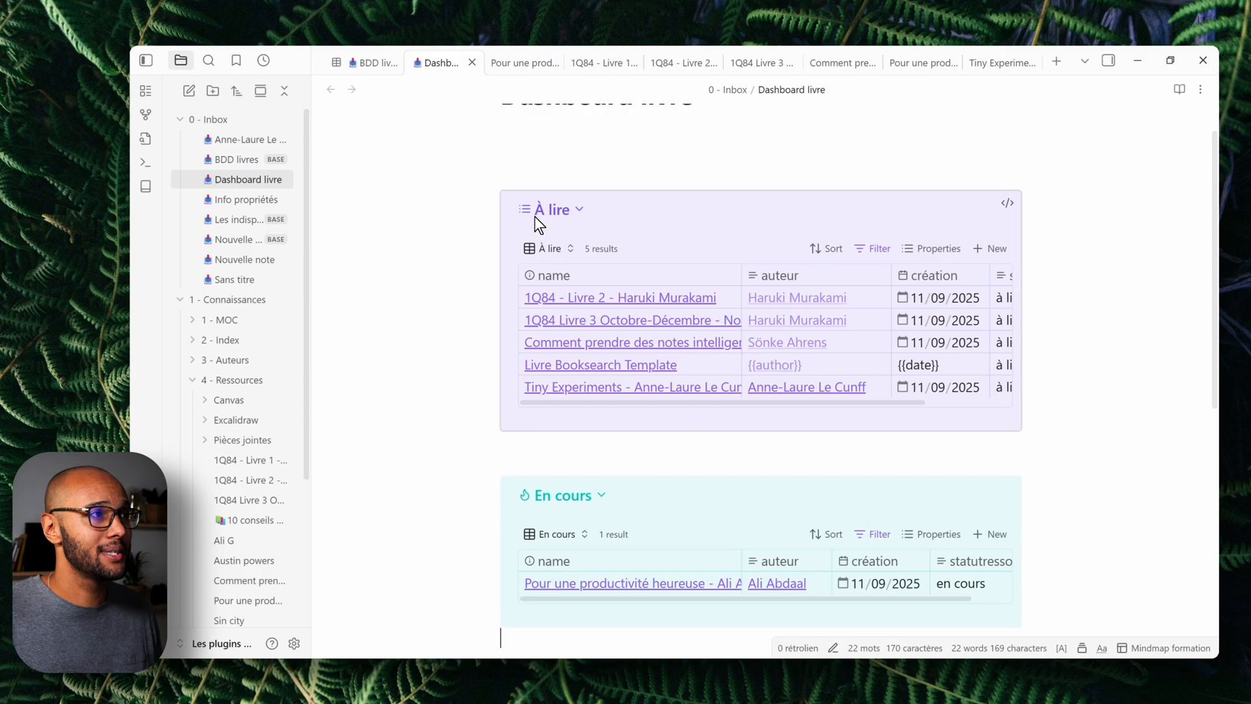
# Try out folding the "À lire", "En cours" and "Terminés" callouts, and unfold "À lire" again
pyautogui.click(554, 207)
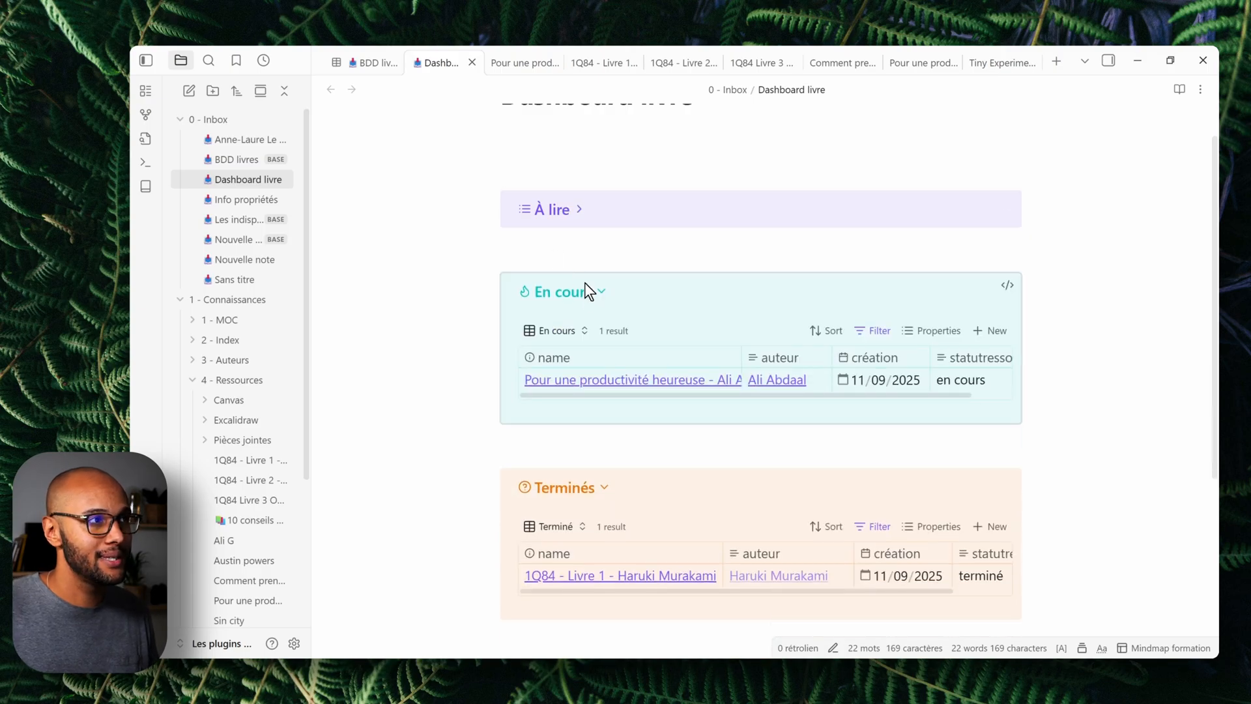
pyautogui.click(583, 292)
pyautogui.click(576, 371)
pyautogui.click(558, 209)
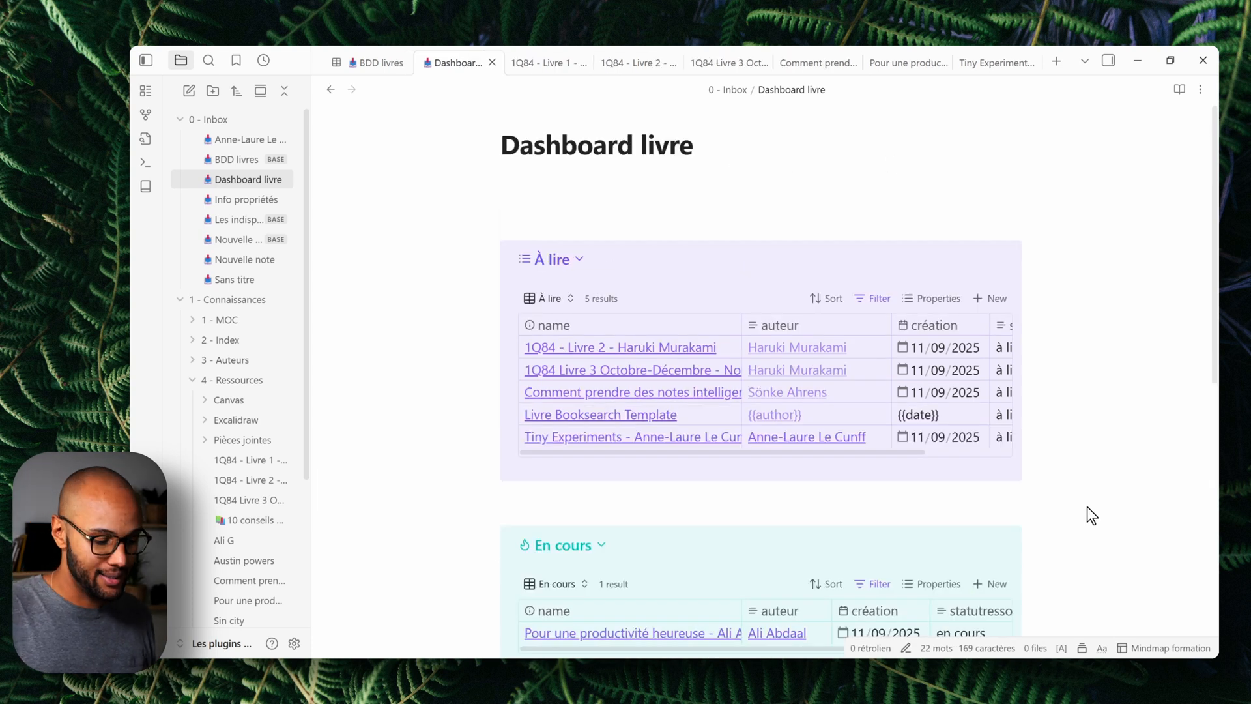
# Create a book note with Book Search by searching "diamant" in the French locale and choosing "L'art de la joaillerie contemporaine"
pyautogui.hotkey('ctrl', 'p')
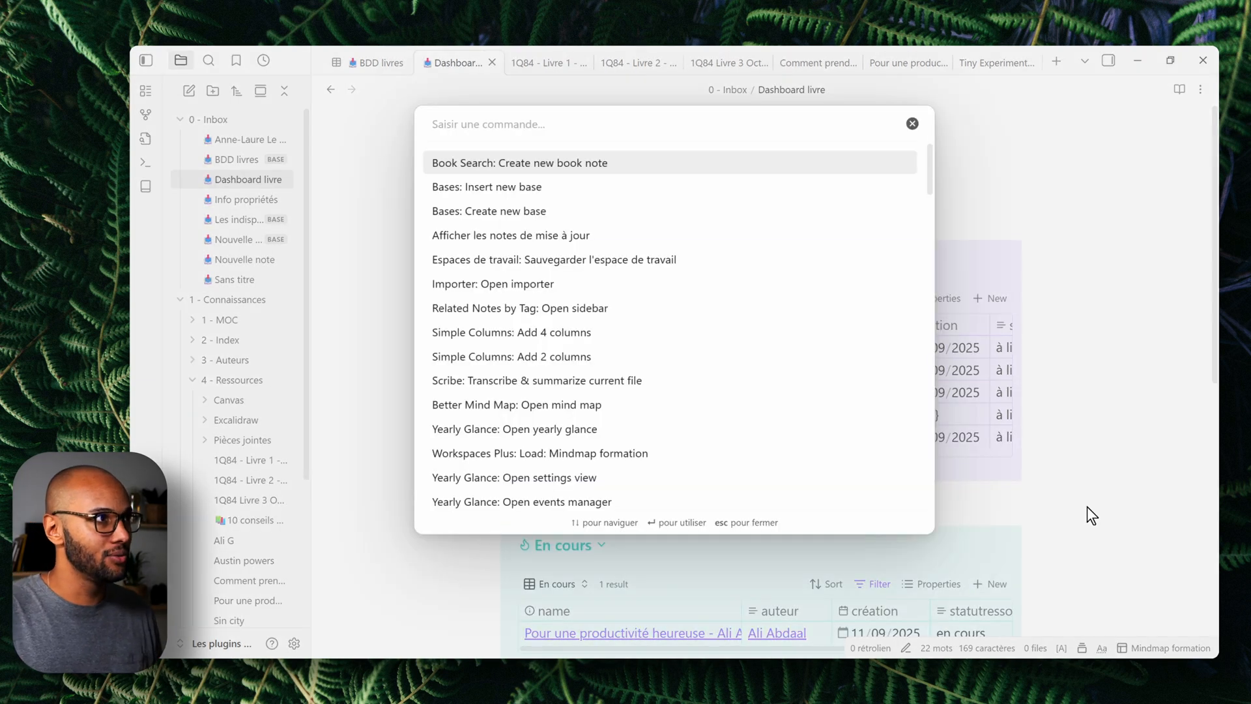
pyautogui.press('Return')
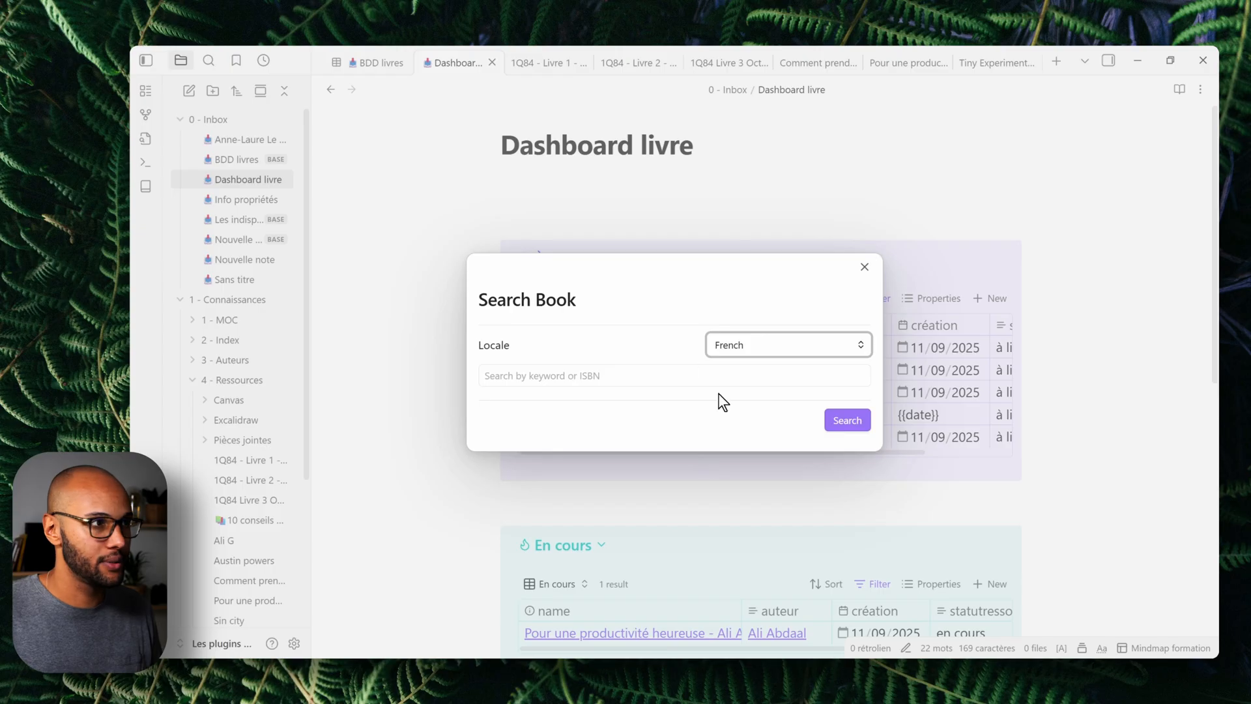
pyautogui.click(676, 377)
pyautogui.write('diamant')
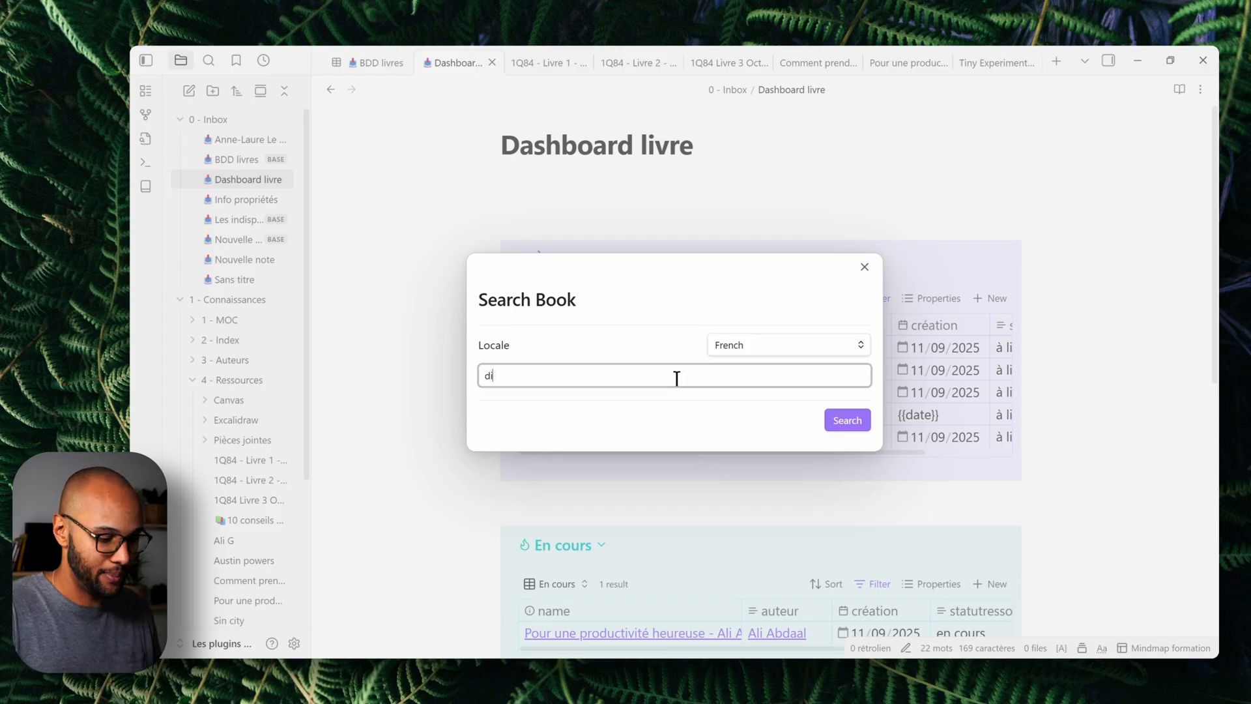
pyautogui.press('Return')
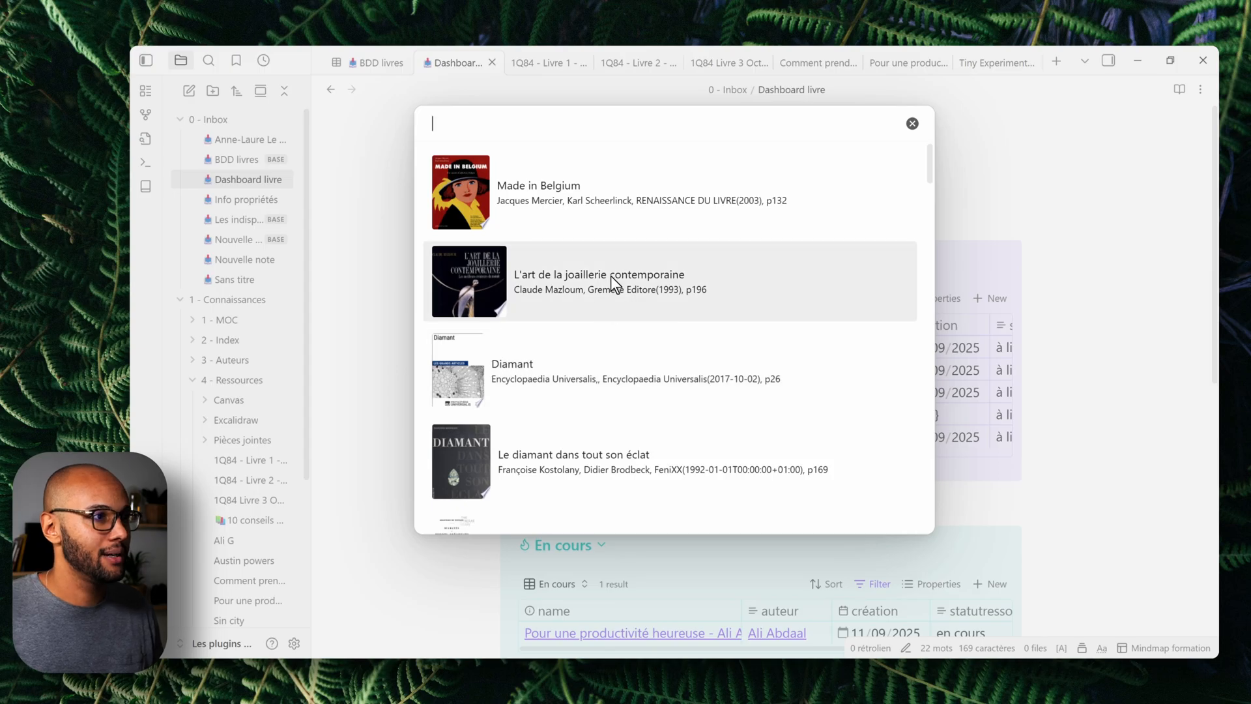
pyautogui.click(551, 276)
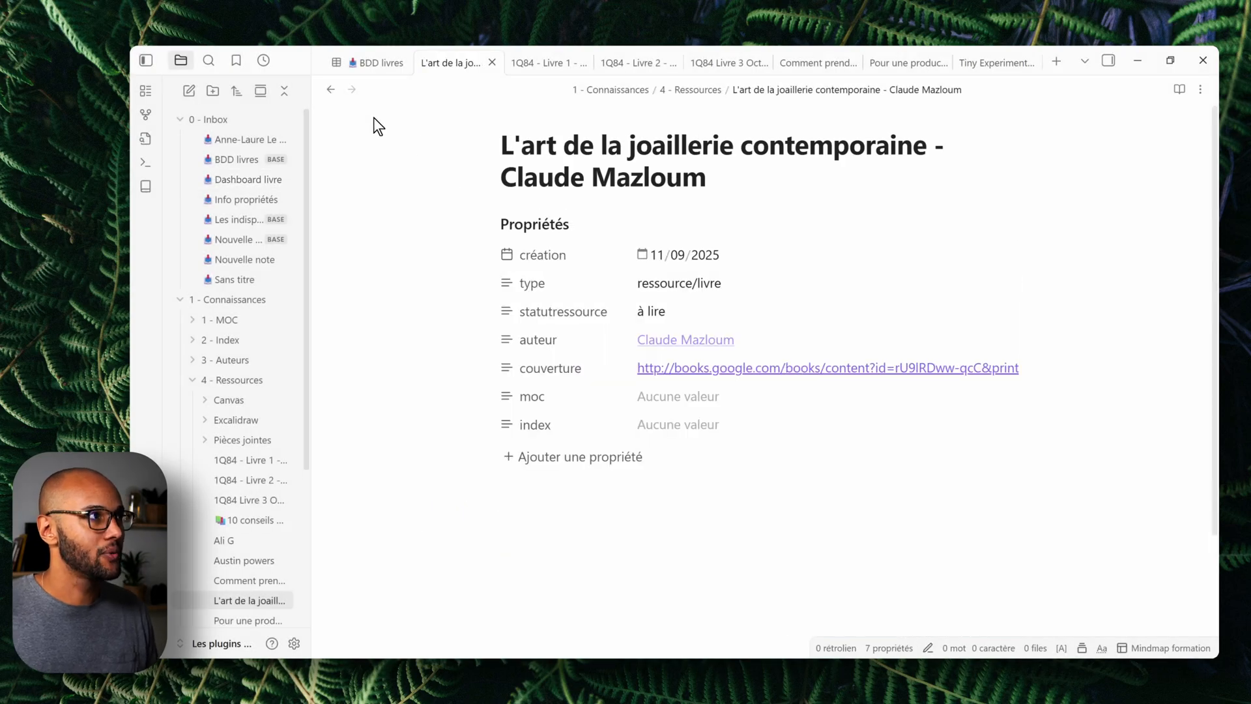
# Check the "L'art de la joaillerie contemporaine" entry in the dashboard's "À lire" table against its note, and delete that note
pyautogui.click(331, 85)
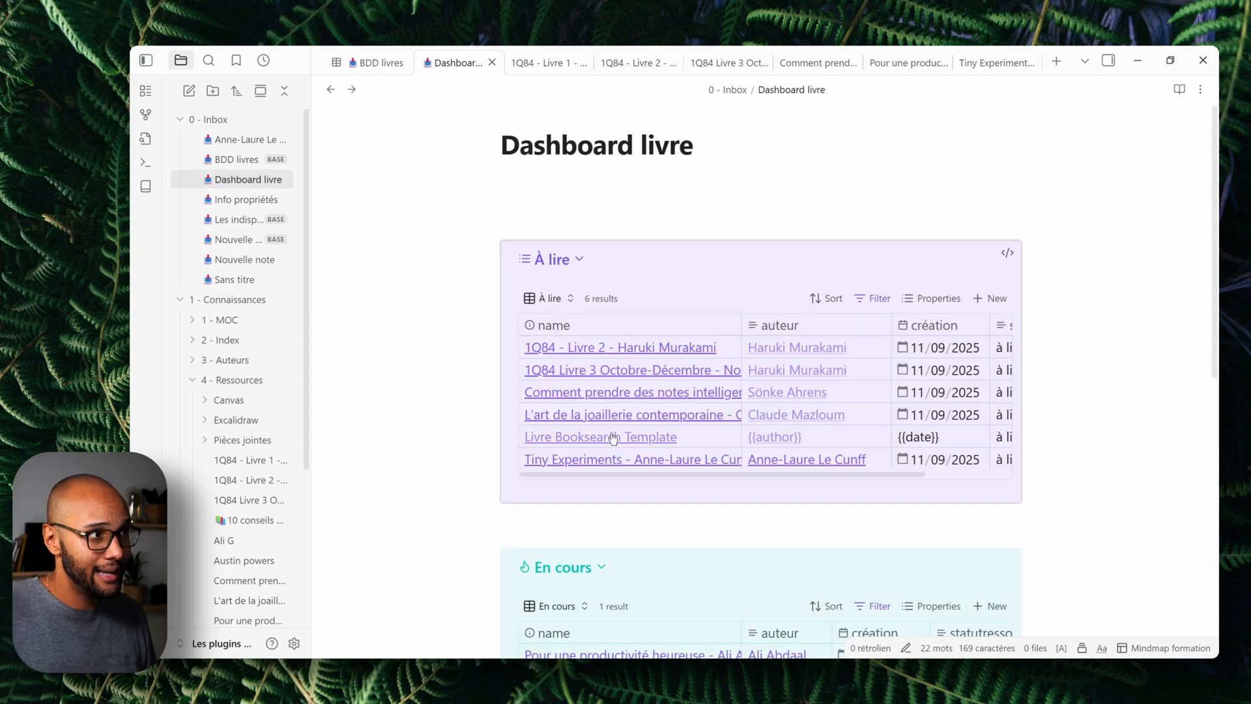
pyautogui.click(351, 89)
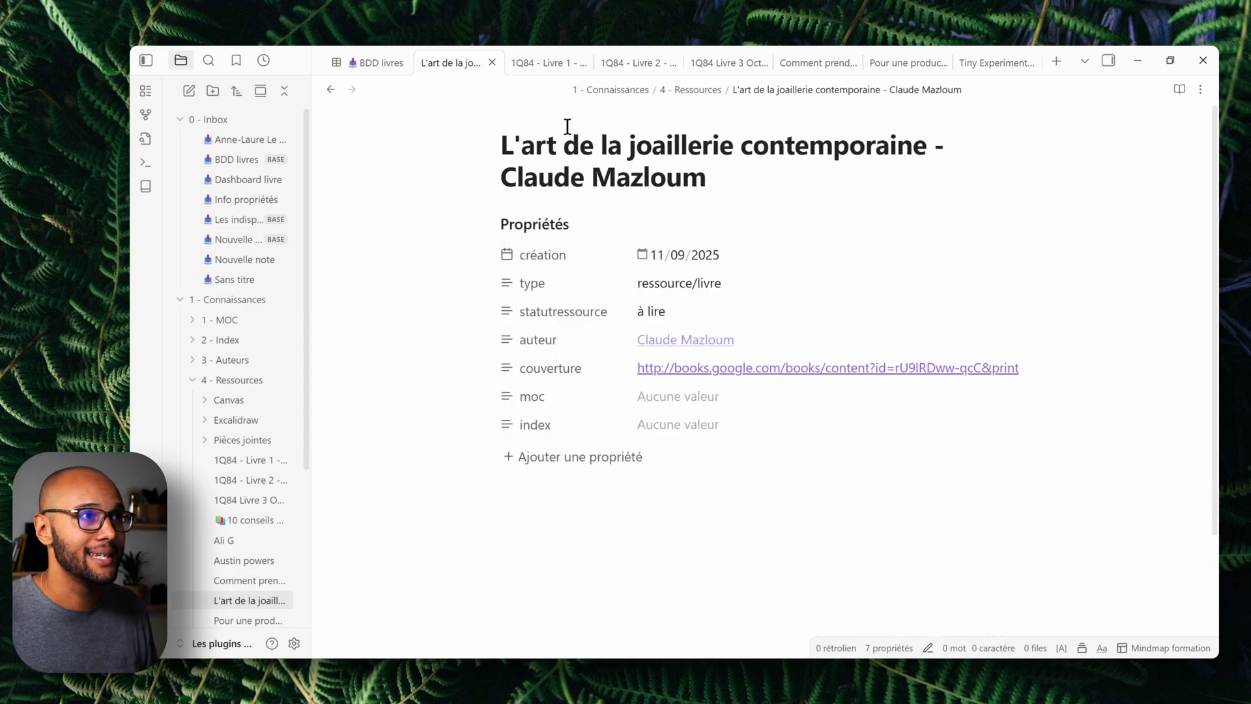
pyautogui.click(331, 89)
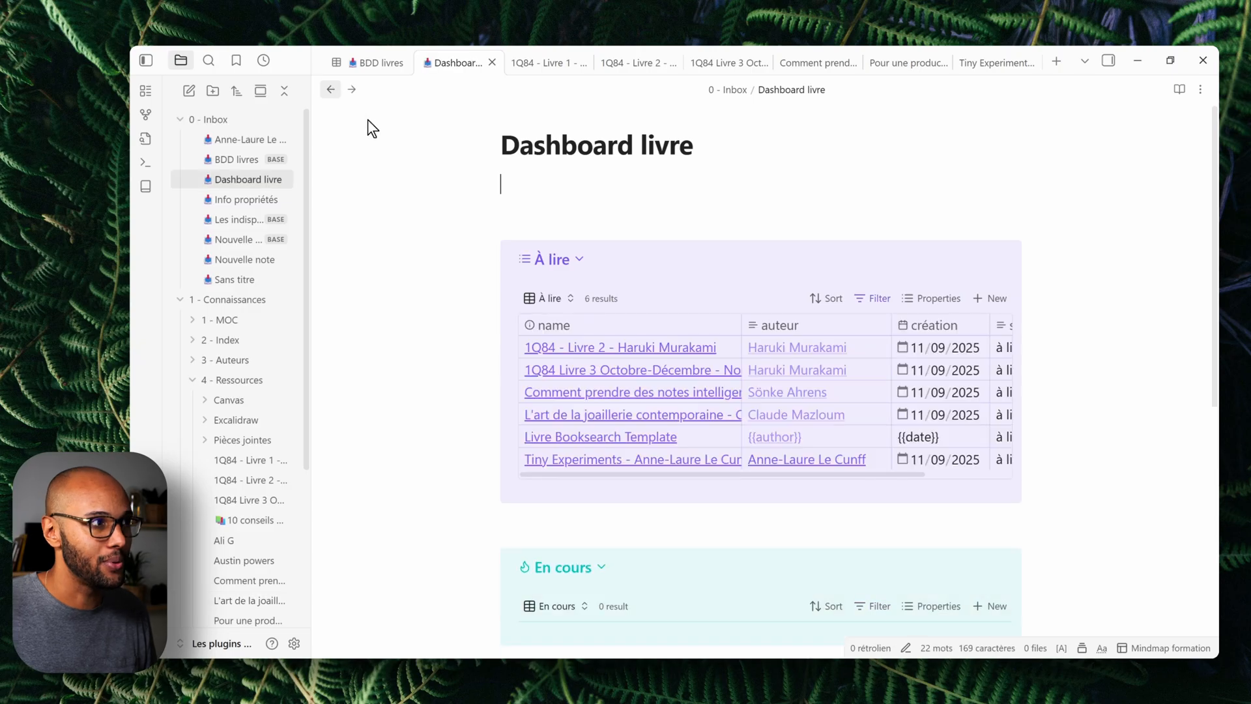
pyautogui.rightClick(627, 417)
pyautogui.click(687, 425)
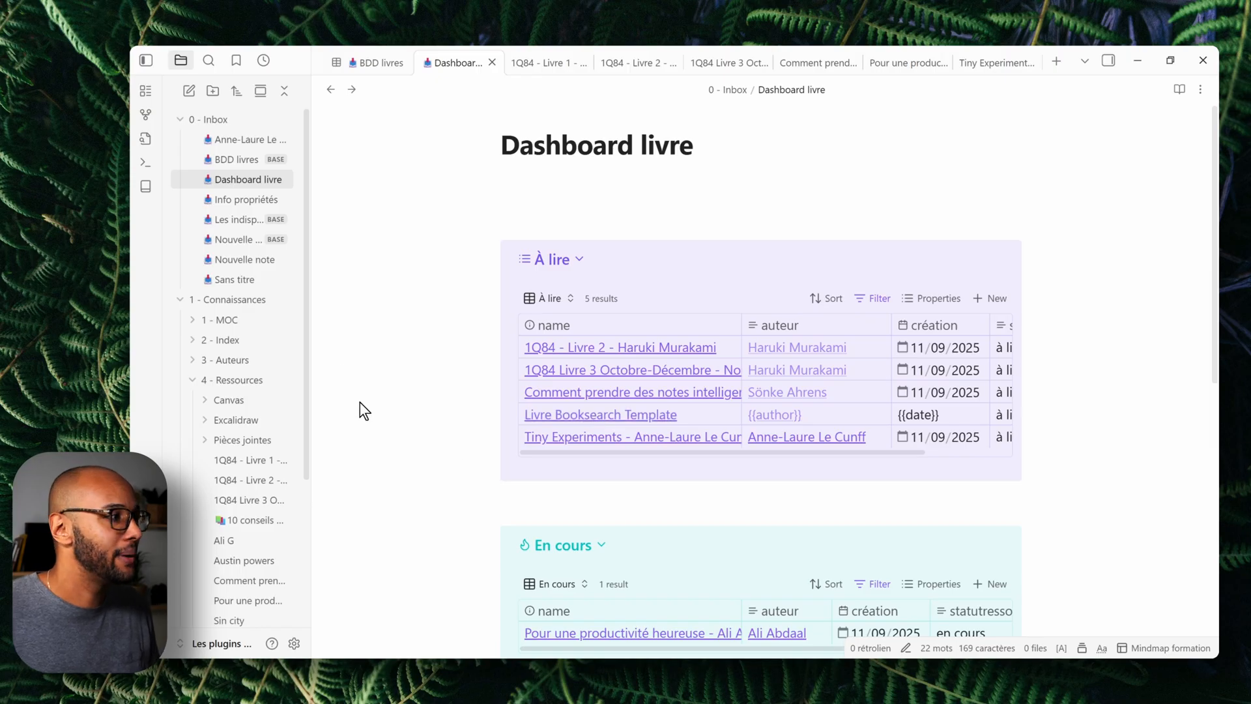
# Add a filter for all views of the book base so that the name does not contain "Template"
pyautogui.click(882, 301)
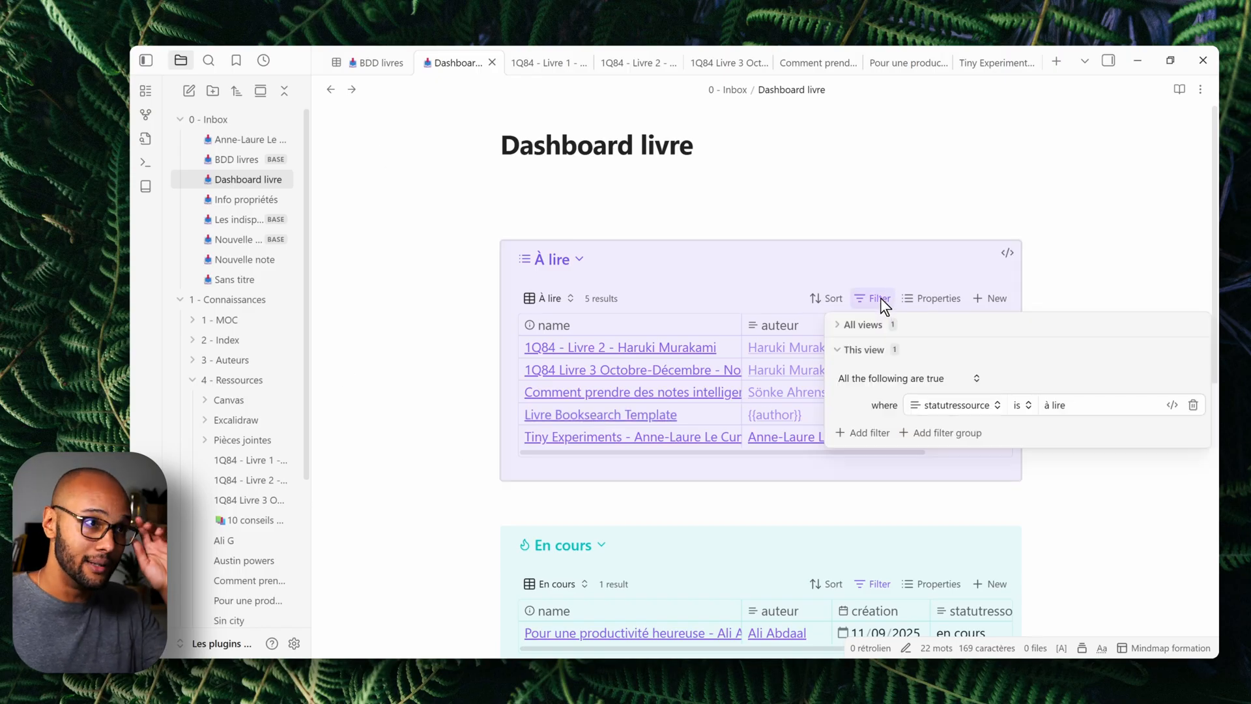
pyautogui.click(840, 324)
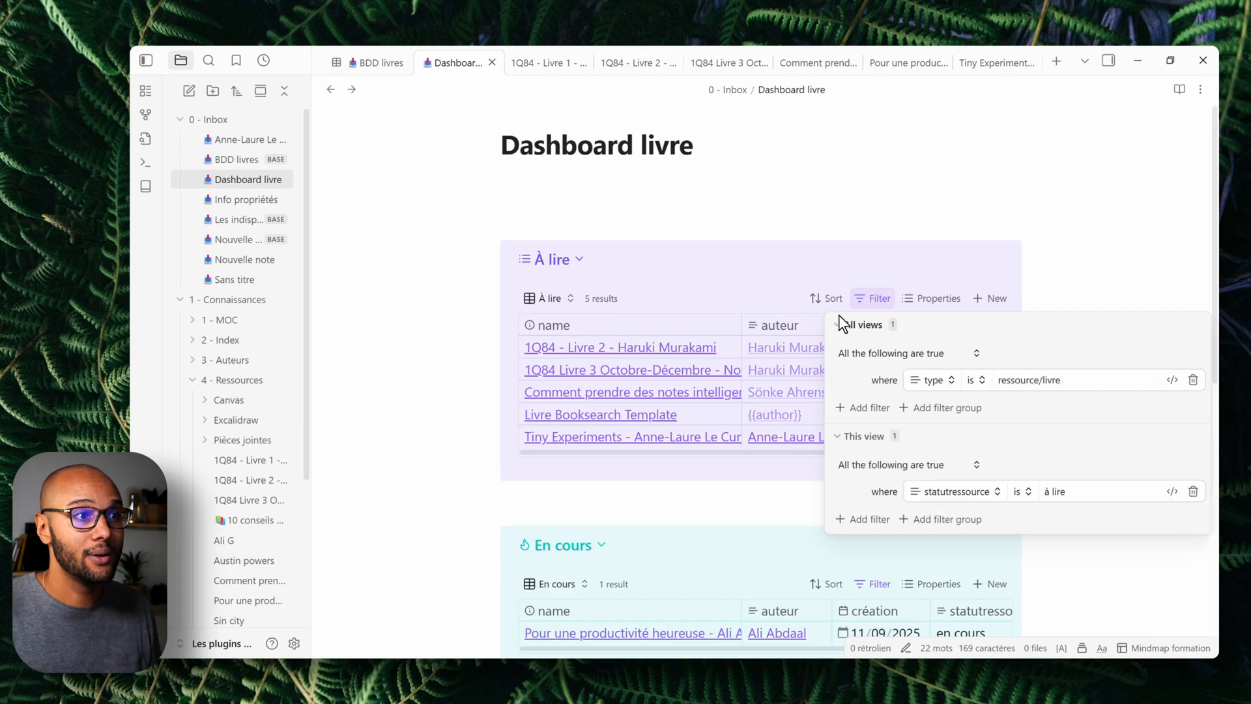
pyautogui.click(885, 409)
pyautogui.click(928, 405)
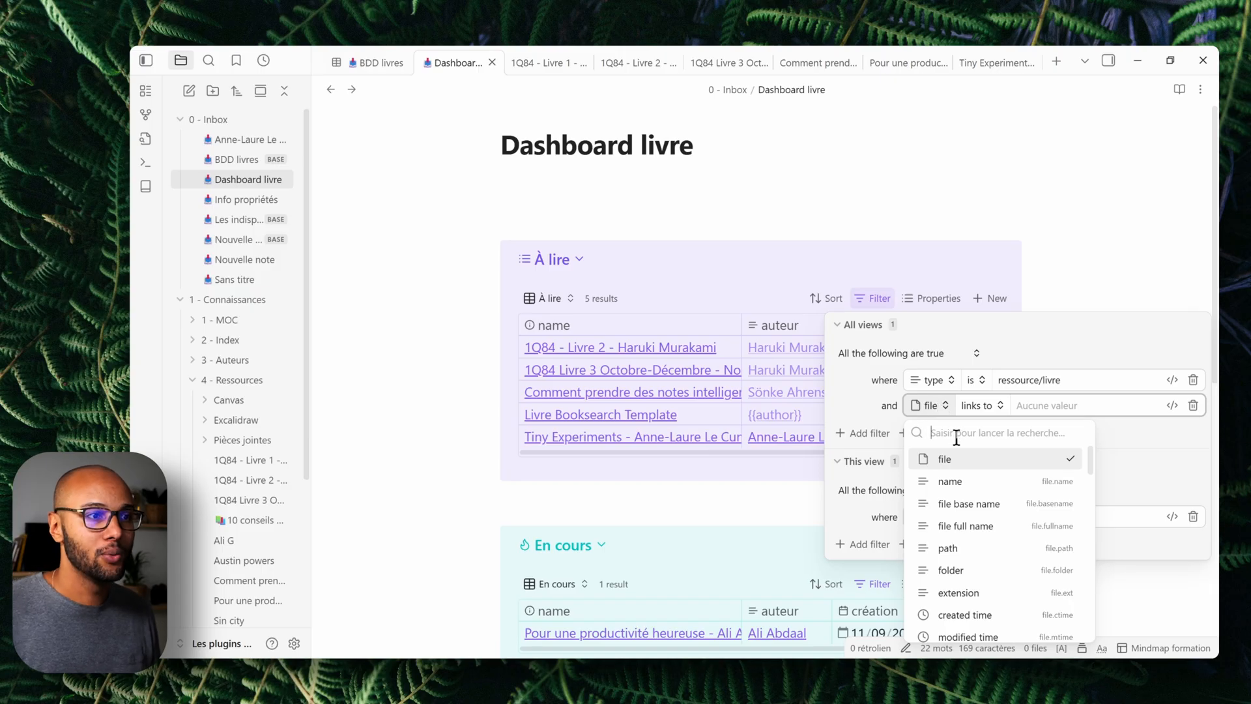
pyautogui.click(993, 485)
pyautogui.scroll(-3, 1032, 509)
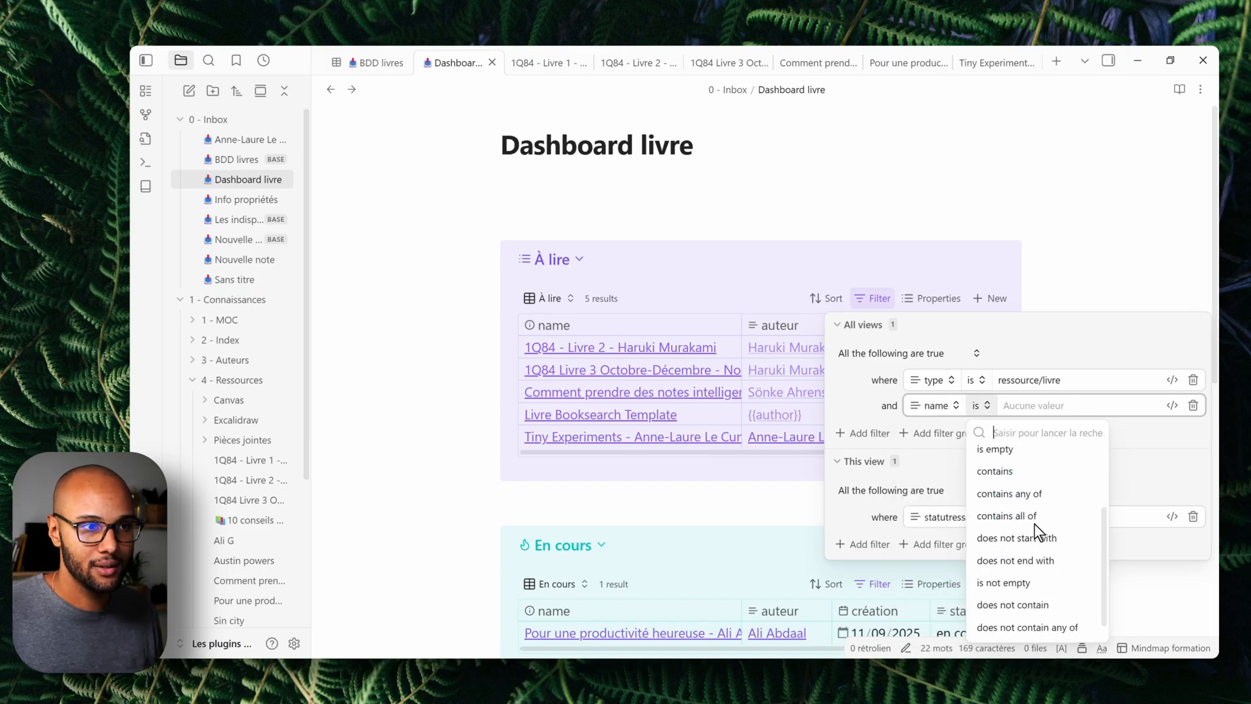
pyautogui.scroll(-1, 1030, 571)
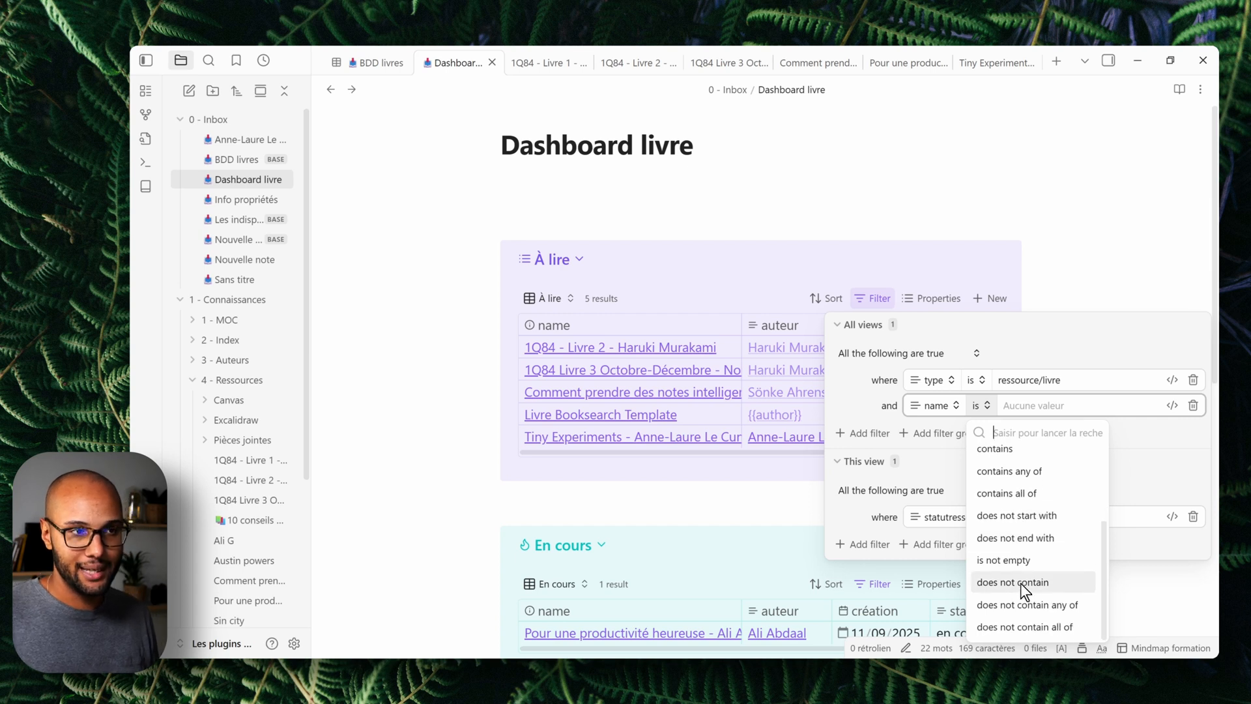
pyautogui.click(1023, 584)
pyautogui.click(1119, 402)
pyautogui.write('Template')
pyautogui.click(1104, 269)
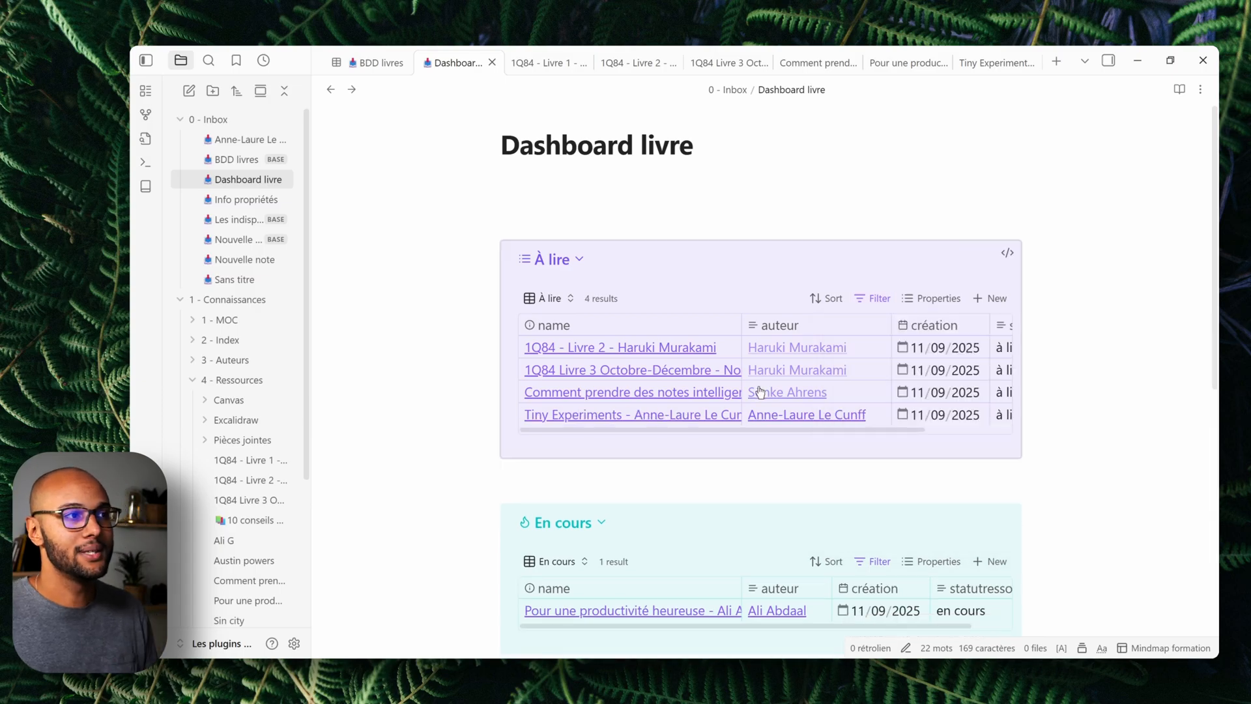
pyautogui.scroll(-1, 760, 392)
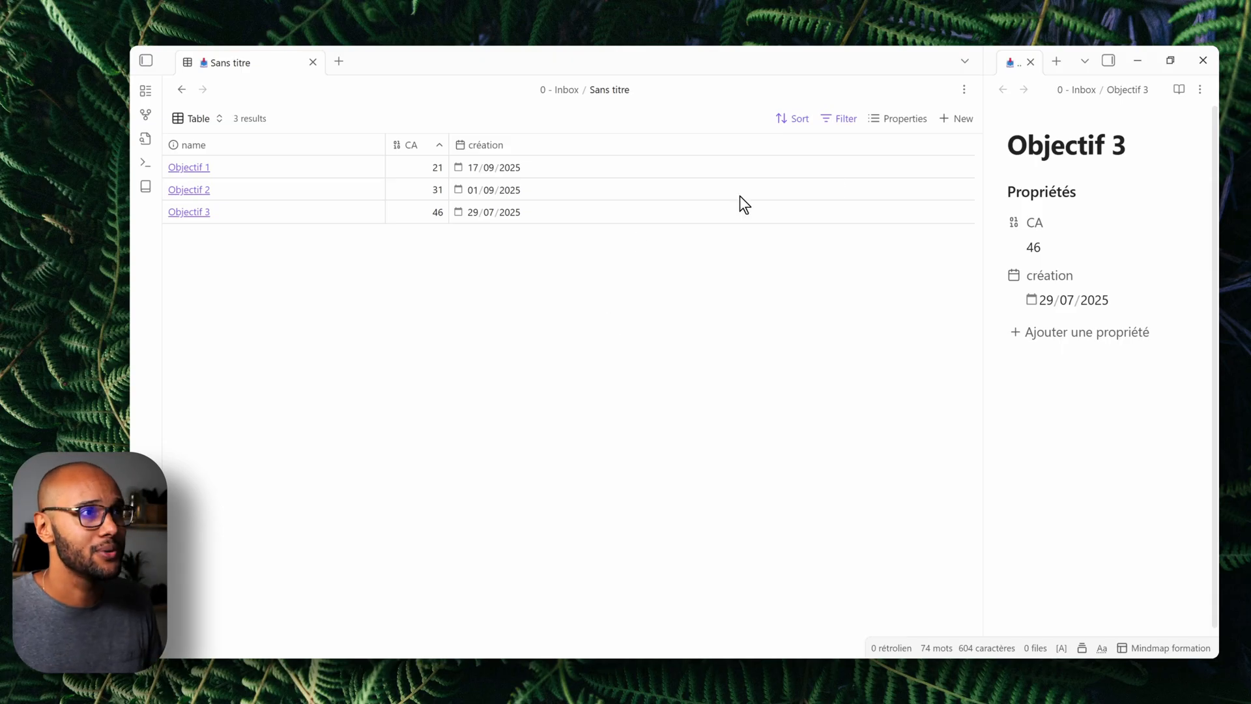
# Add a formula property named "CA + 50" to the objectives base "Sans titre"
pyautogui.click(916, 128)
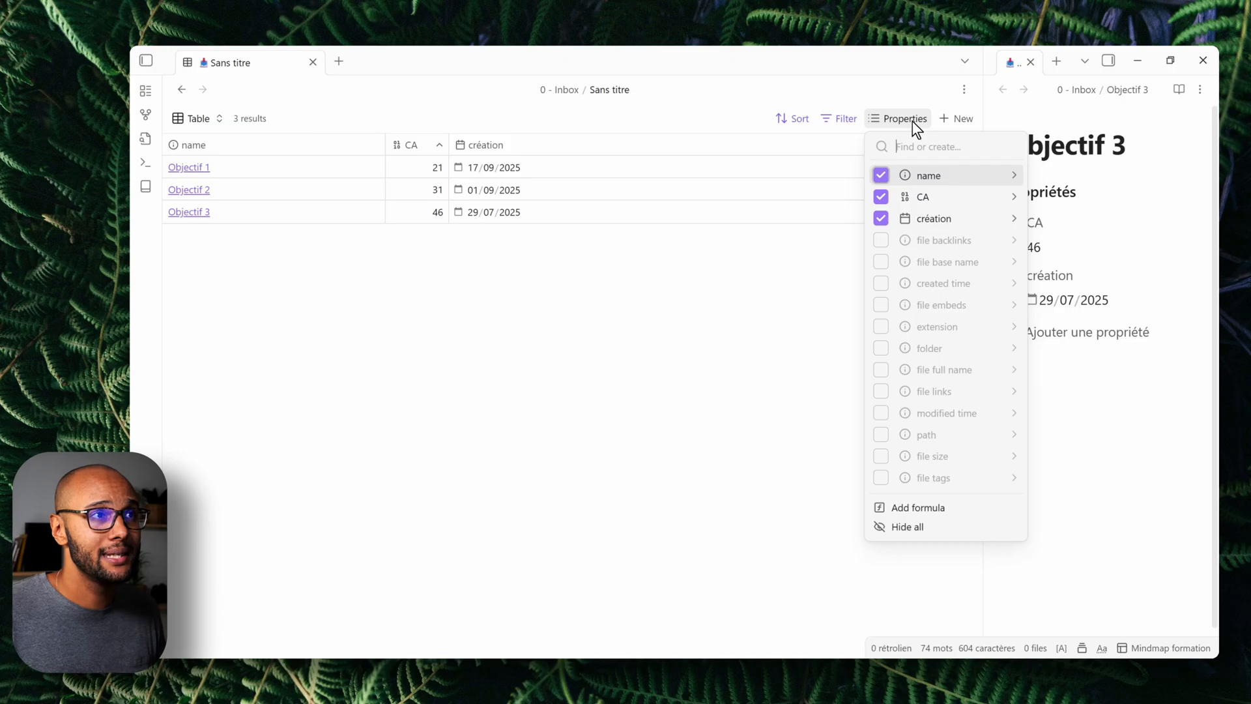
pyautogui.click(945, 506)
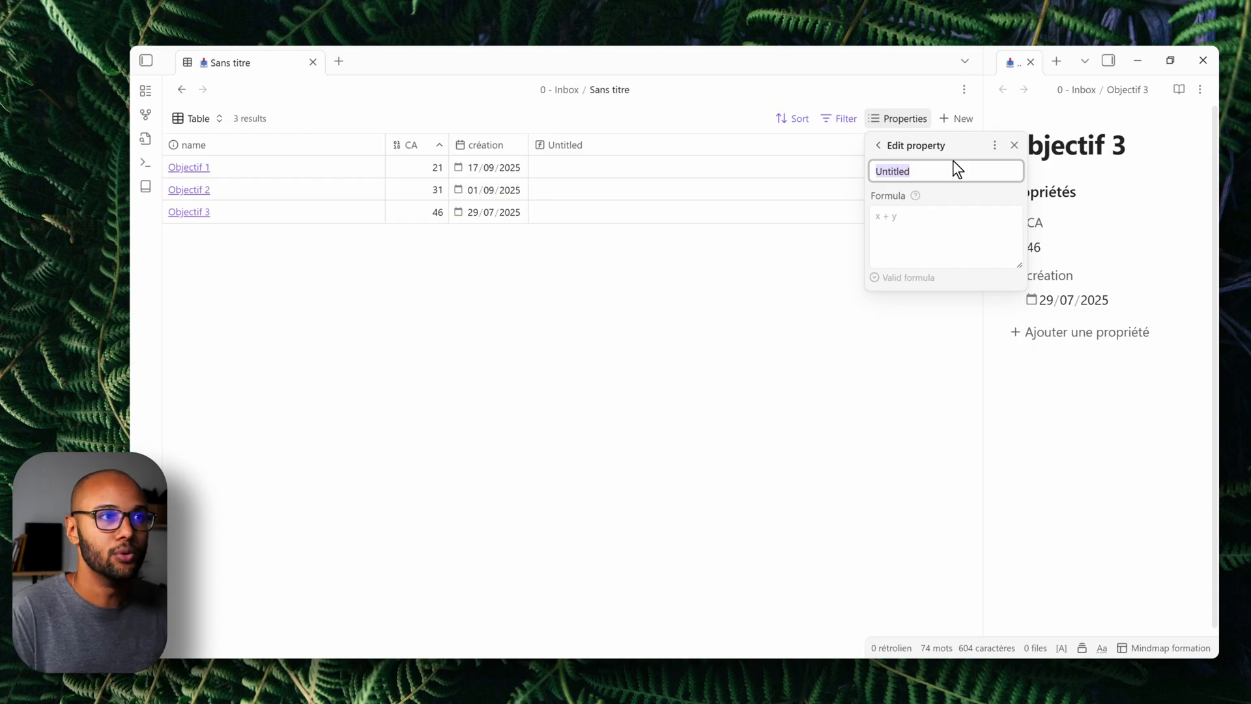
pyautogui.write('CA ')
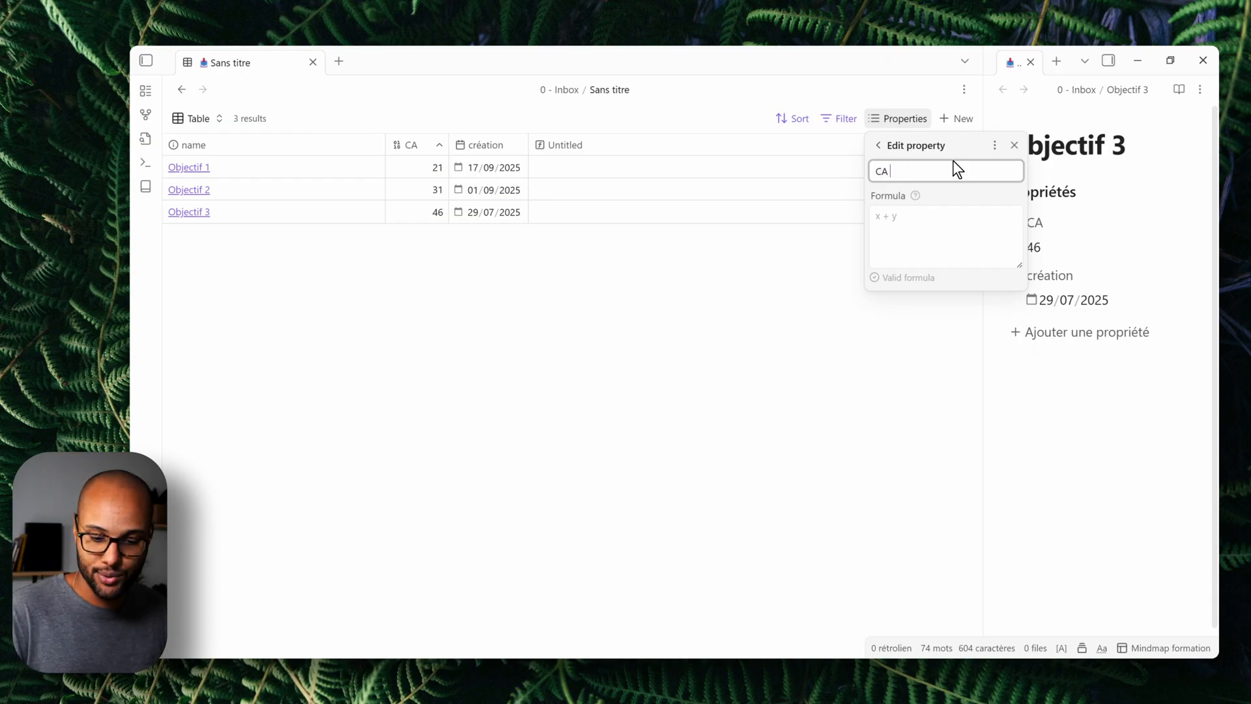
pyautogui.write('+ 50')
# Consult the Obsidian Help page on Bases functions in the browser and return to the formula editor
pyautogui.click(942, 215)
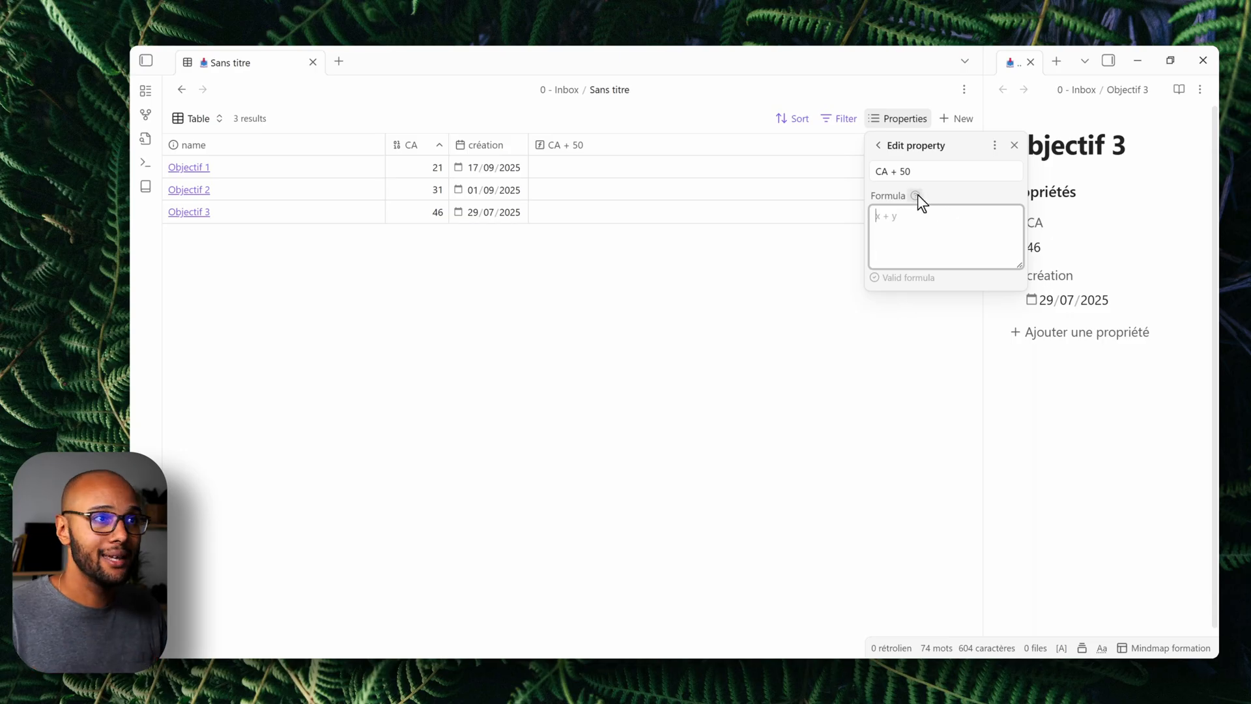
pyautogui.click(918, 195)
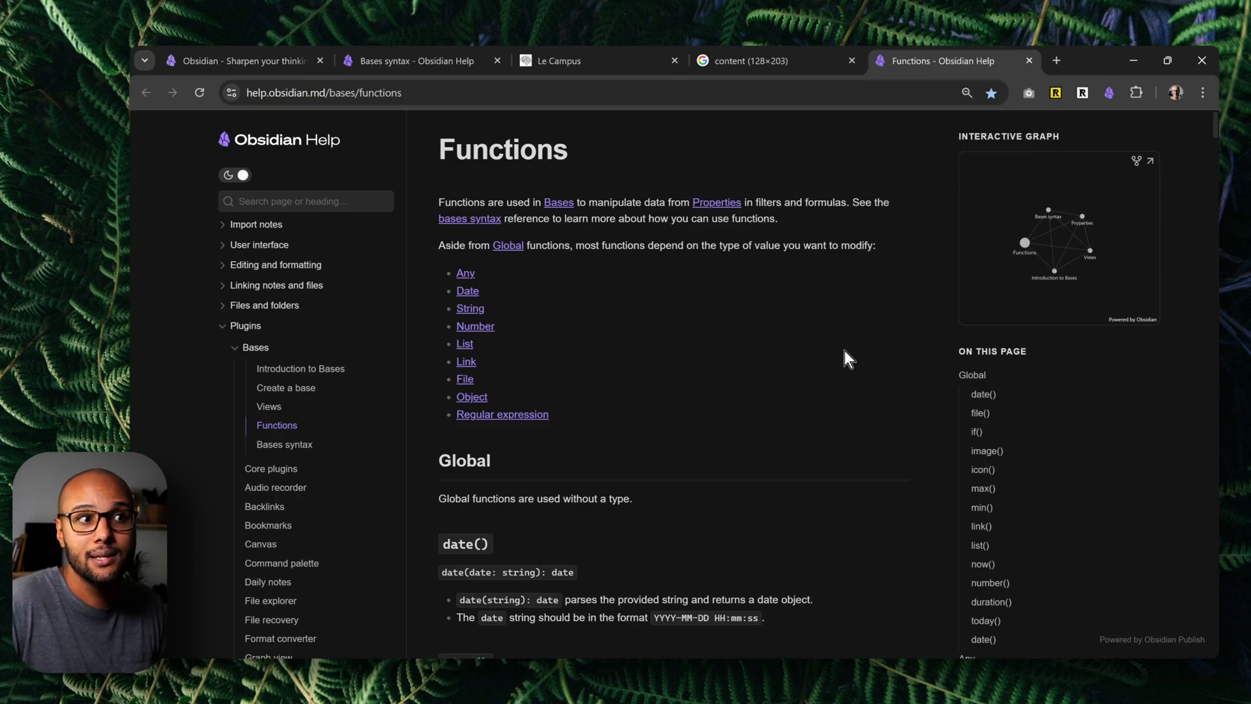
pyautogui.click(1140, 60)
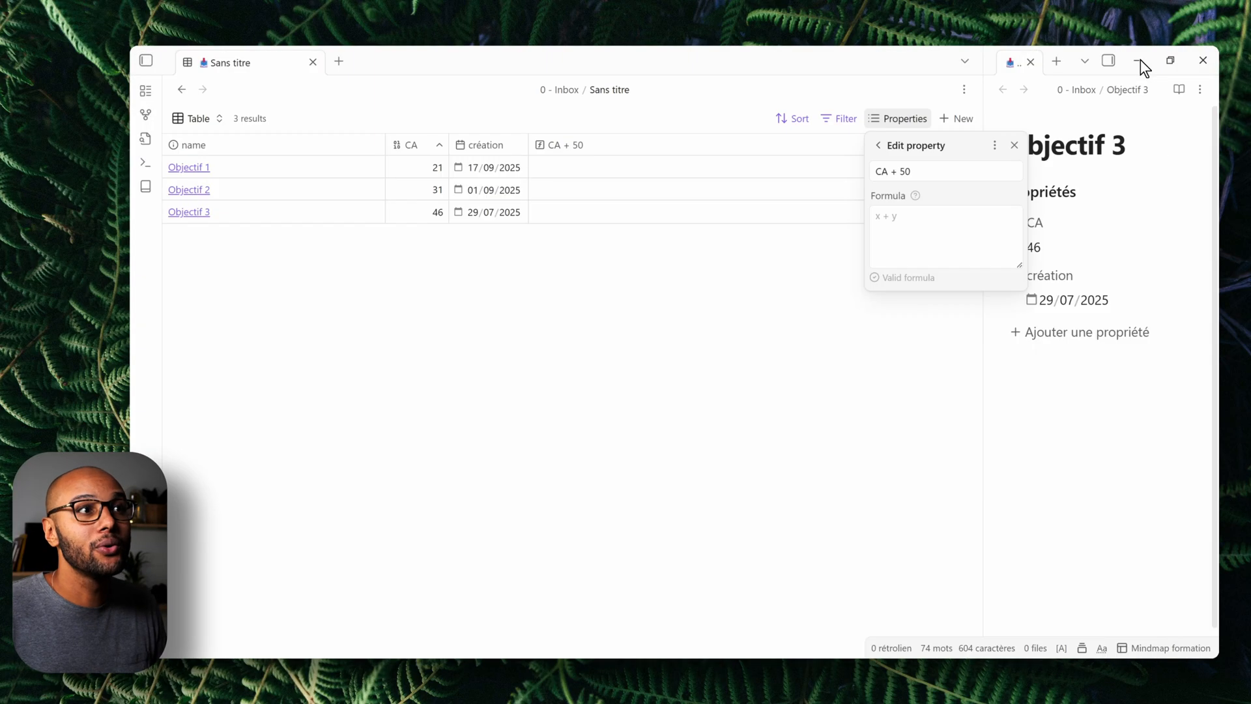
# Set the formula of the "CA + 50" property to CA + 50, using the existing CA property, and close the editor
pyautogui.click(957, 234)
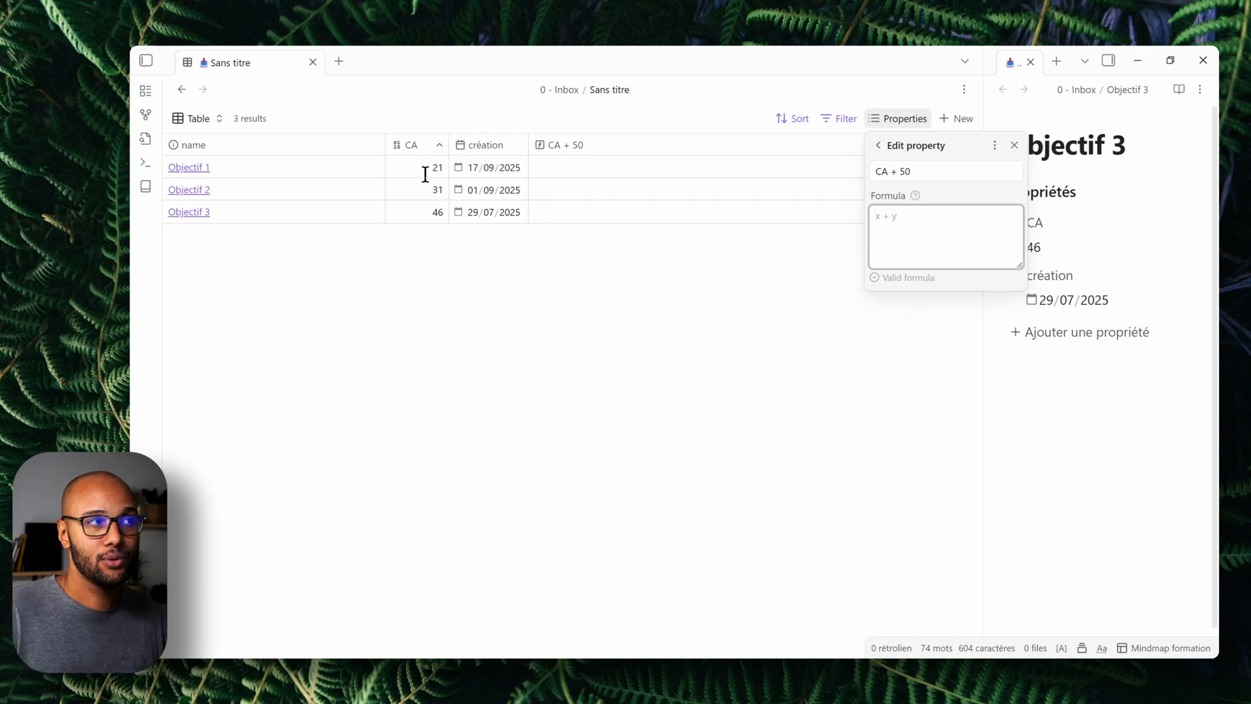
pyautogui.write('CA')
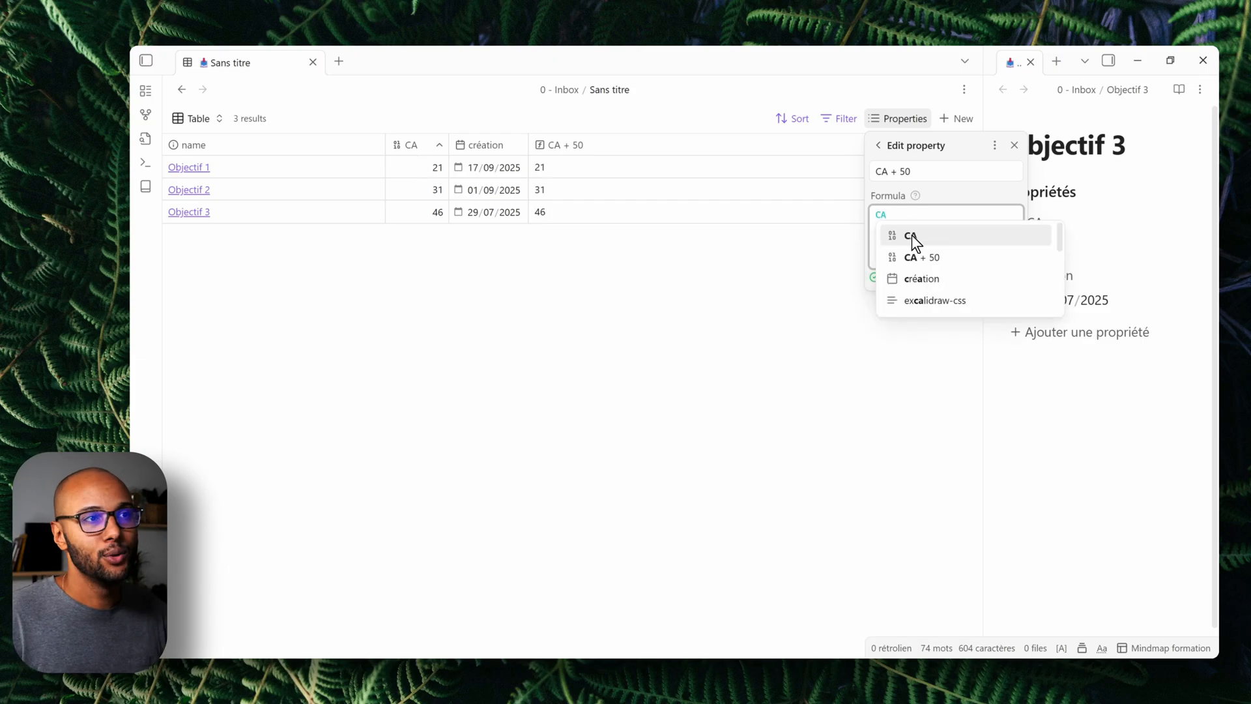
pyautogui.click(913, 235)
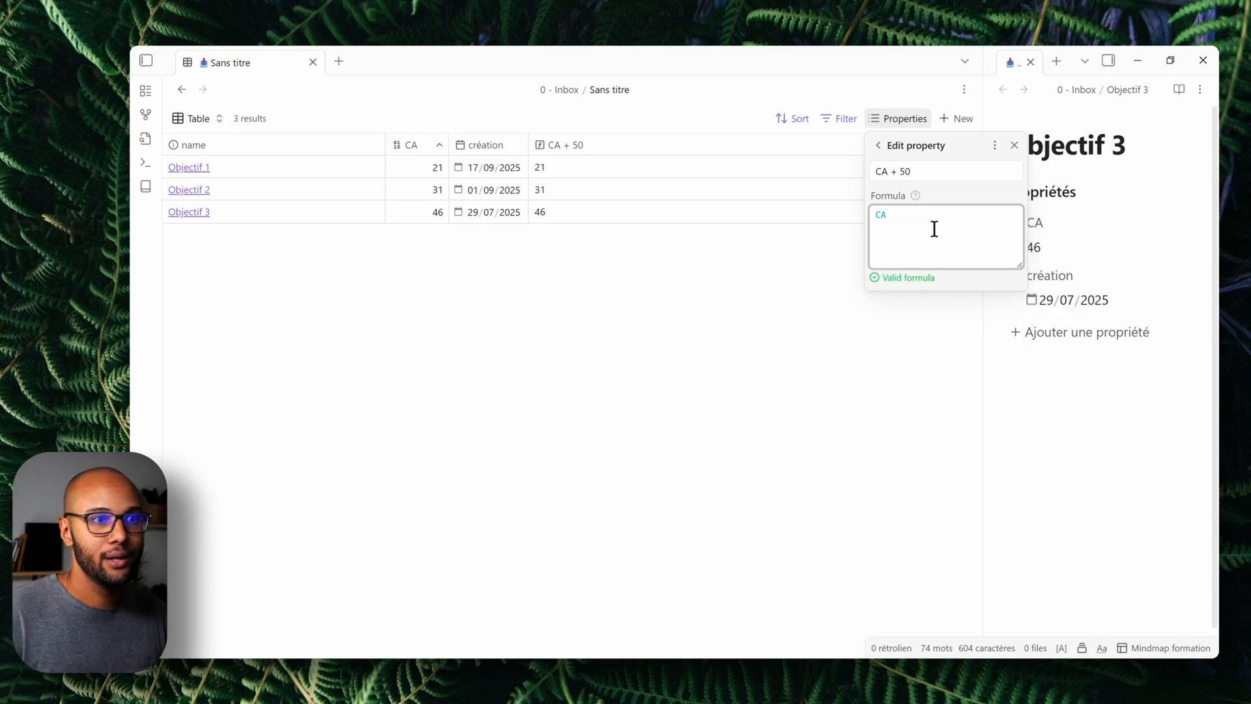
pyautogui.write('+ 50')
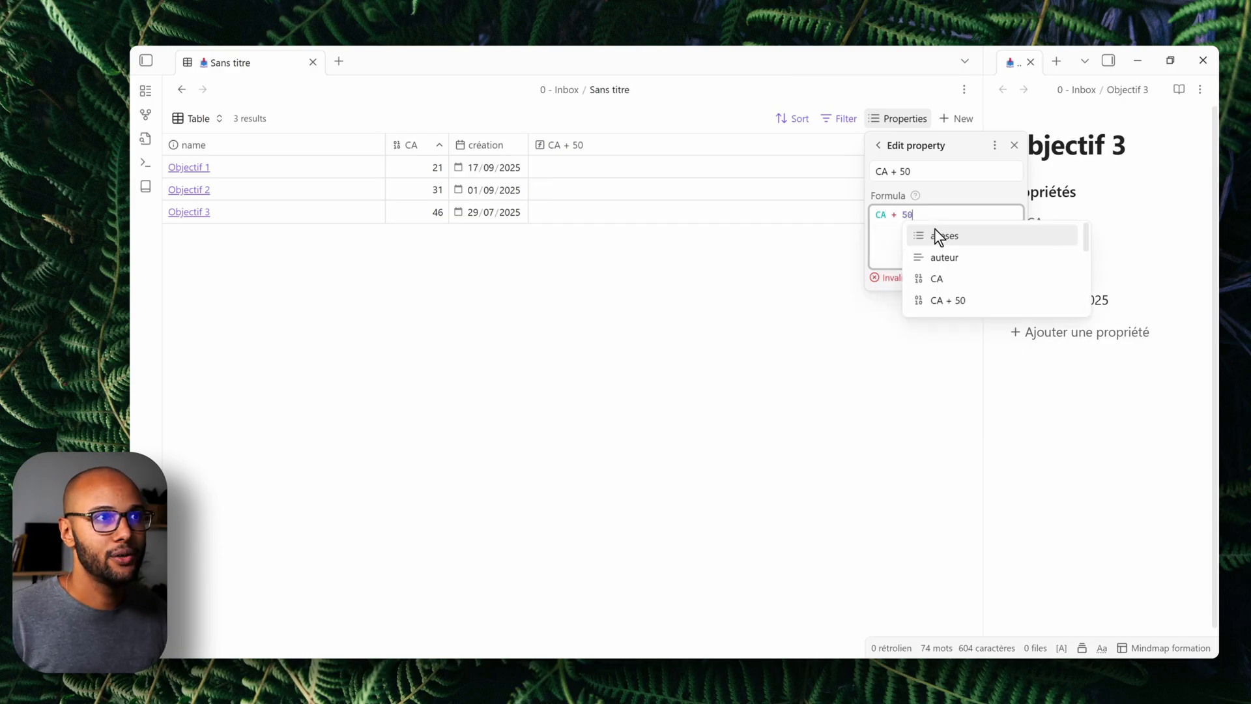
pyautogui.click(557, 170)
# Place the "CA + 50" column between CA and création and fit its width to the content
pyautogui.moveTo(581, 144)
pyautogui.mouseDown()
pyautogui.moveTo(479, 159)
pyautogui.moveTo(715, 156)
pyautogui.mouseUp()
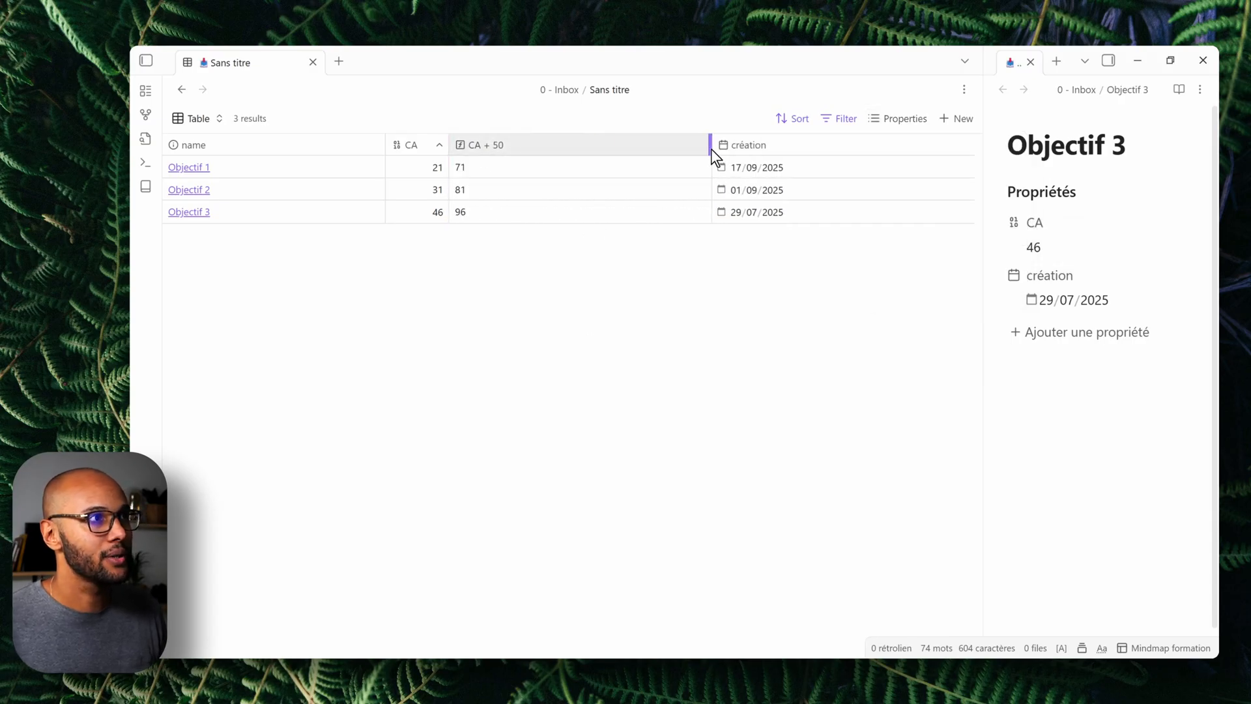
pyautogui.doubleClick(709, 142)
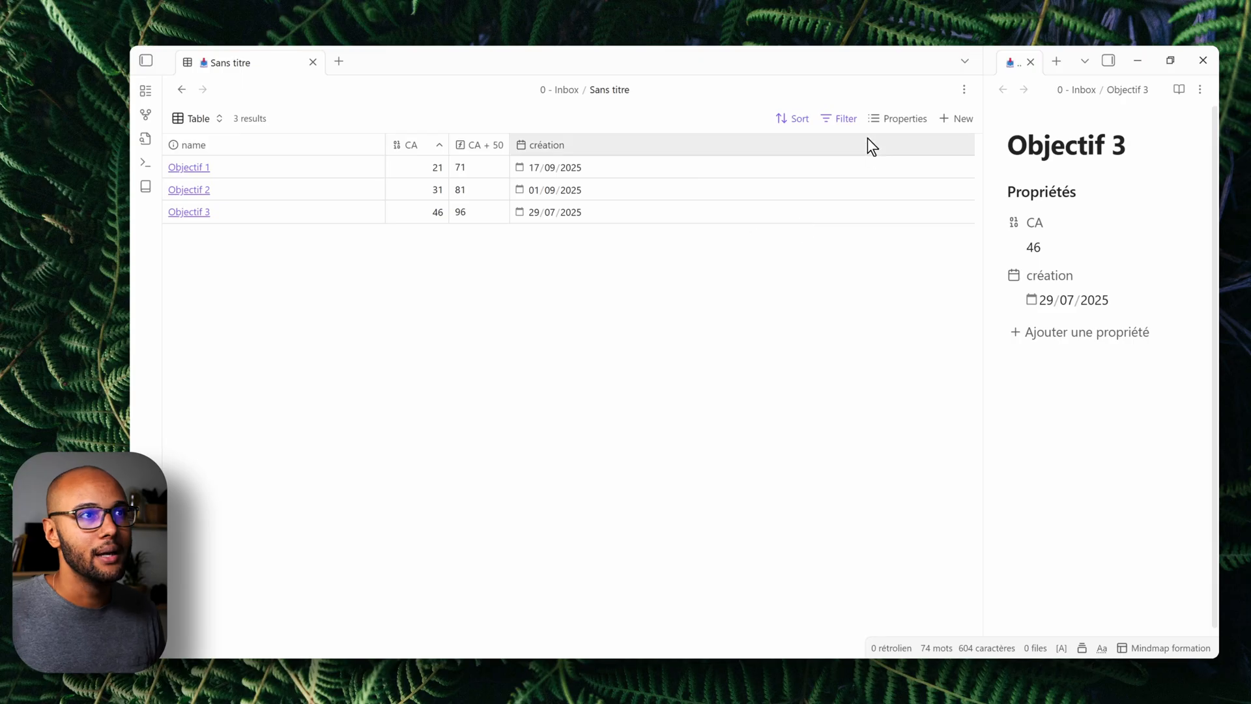
# Add a formula property named "Date + 7 jours" to the objectives base "Sans titre"
pyautogui.click(912, 121)
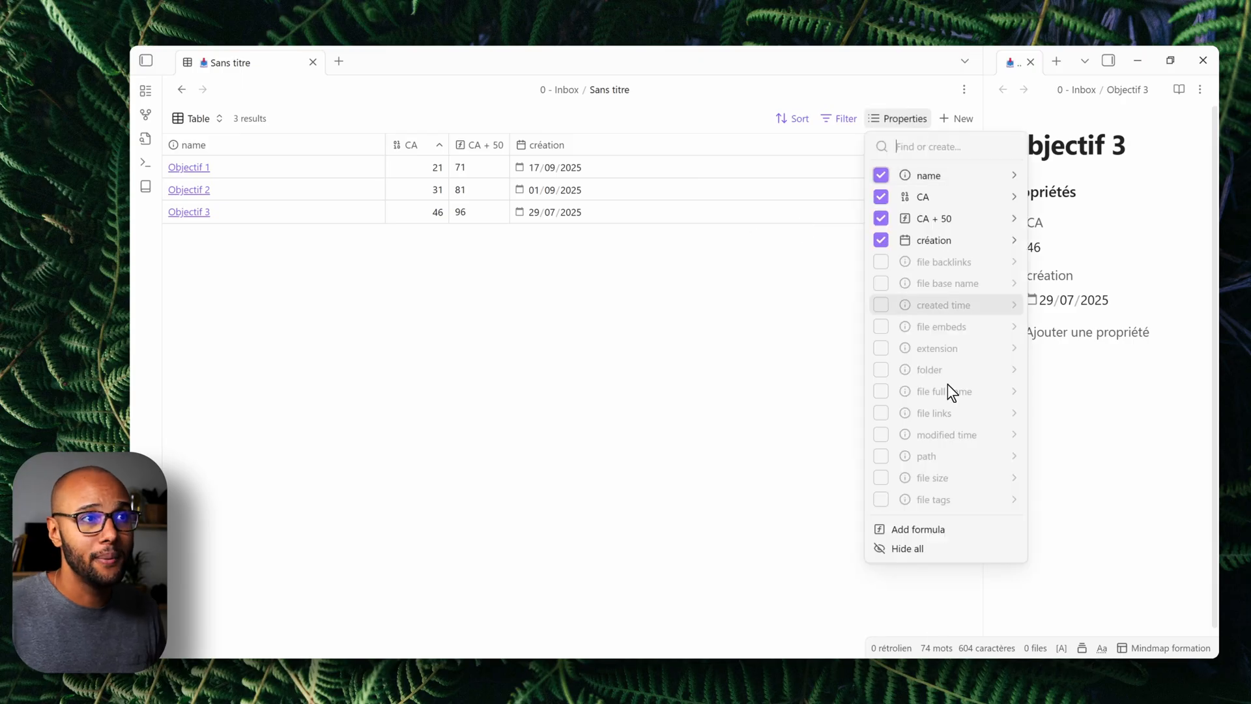
pyautogui.click(929, 525)
pyautogui.write('D')
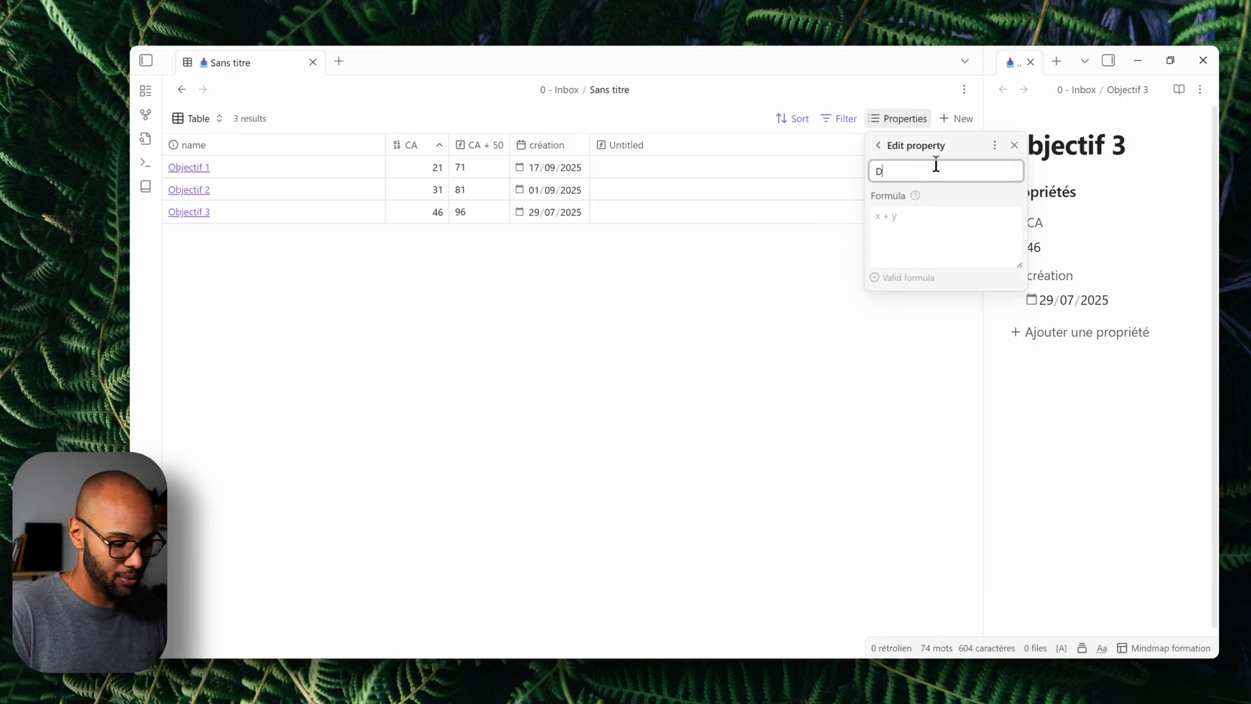
pyautogui.write('ate + 7 jours')
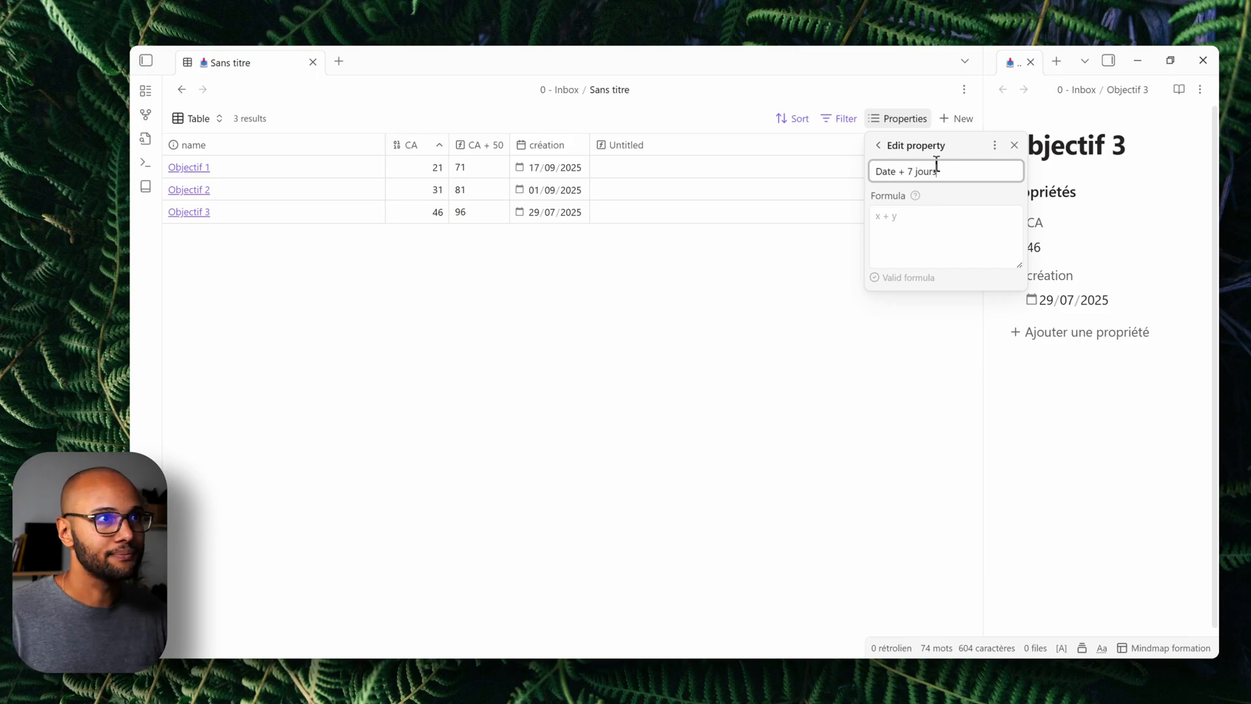
# Set the "Date + 7 jours" formula to création + "7 days", using the existing création property, and close the editor
pyautogui.click(936, 242)
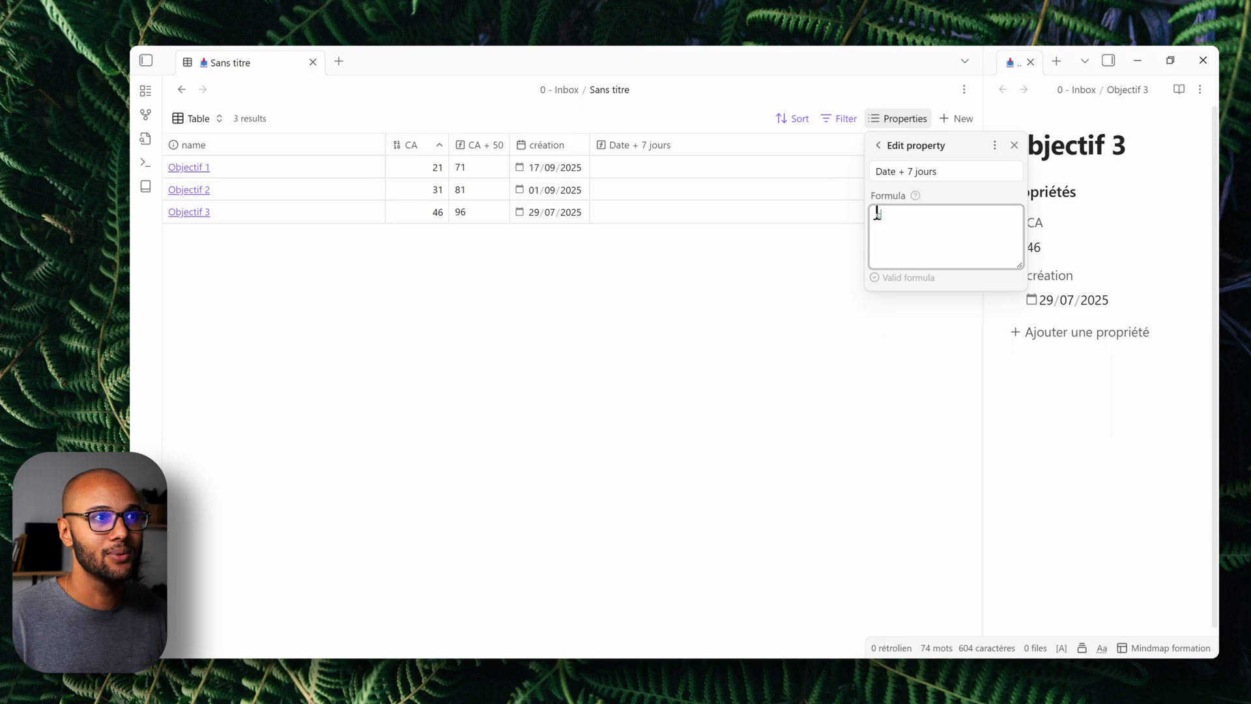
pyautogui.write('créa')
pyautogui.click(913, 236)
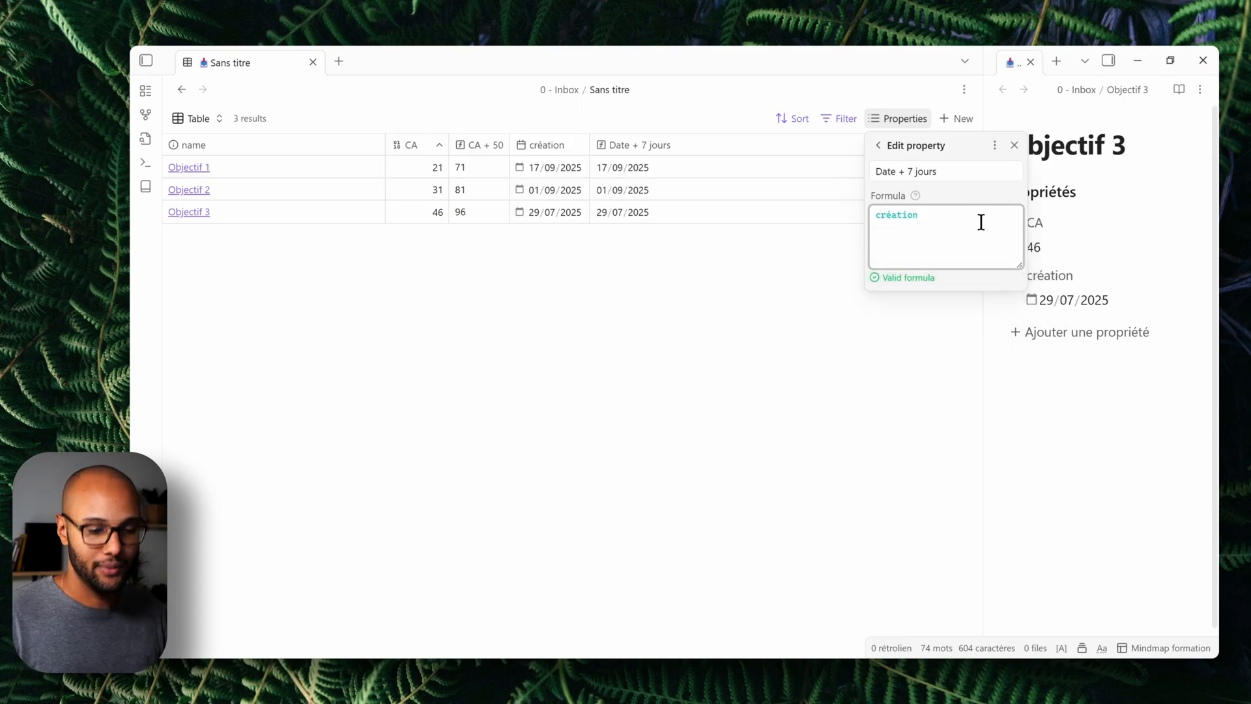
pyautogui.write('+')
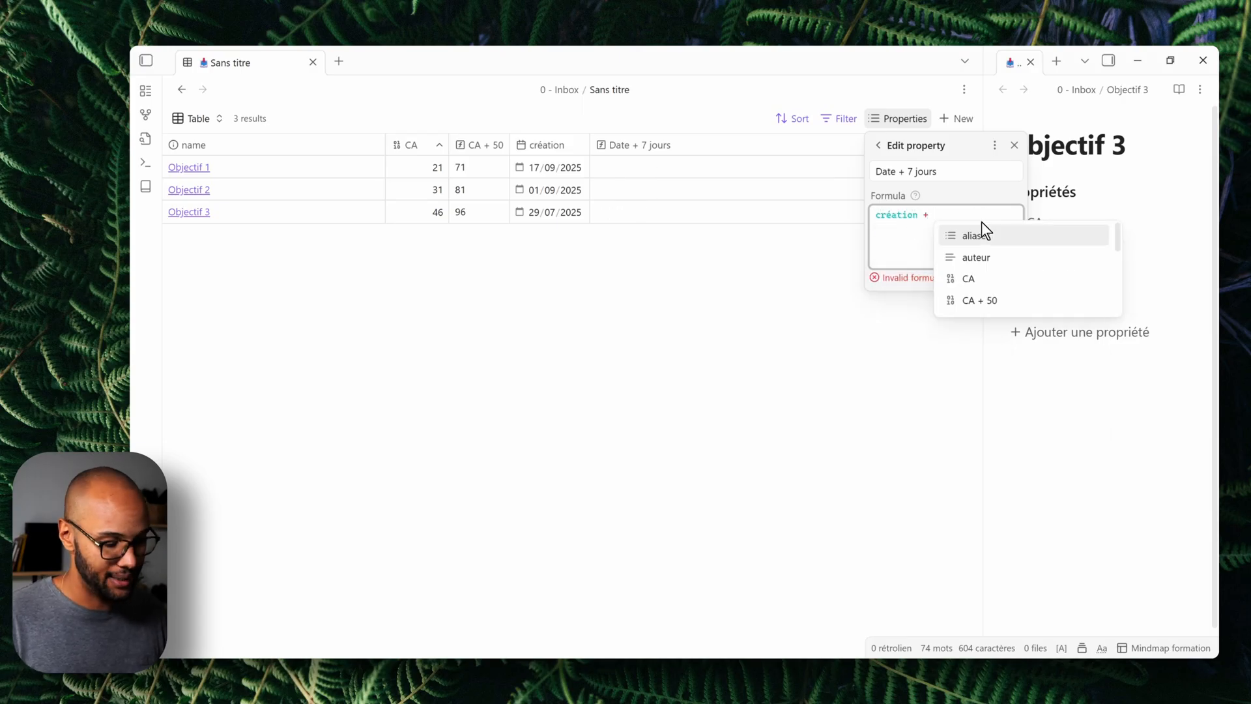
pyautogui.write(' ""7 days')
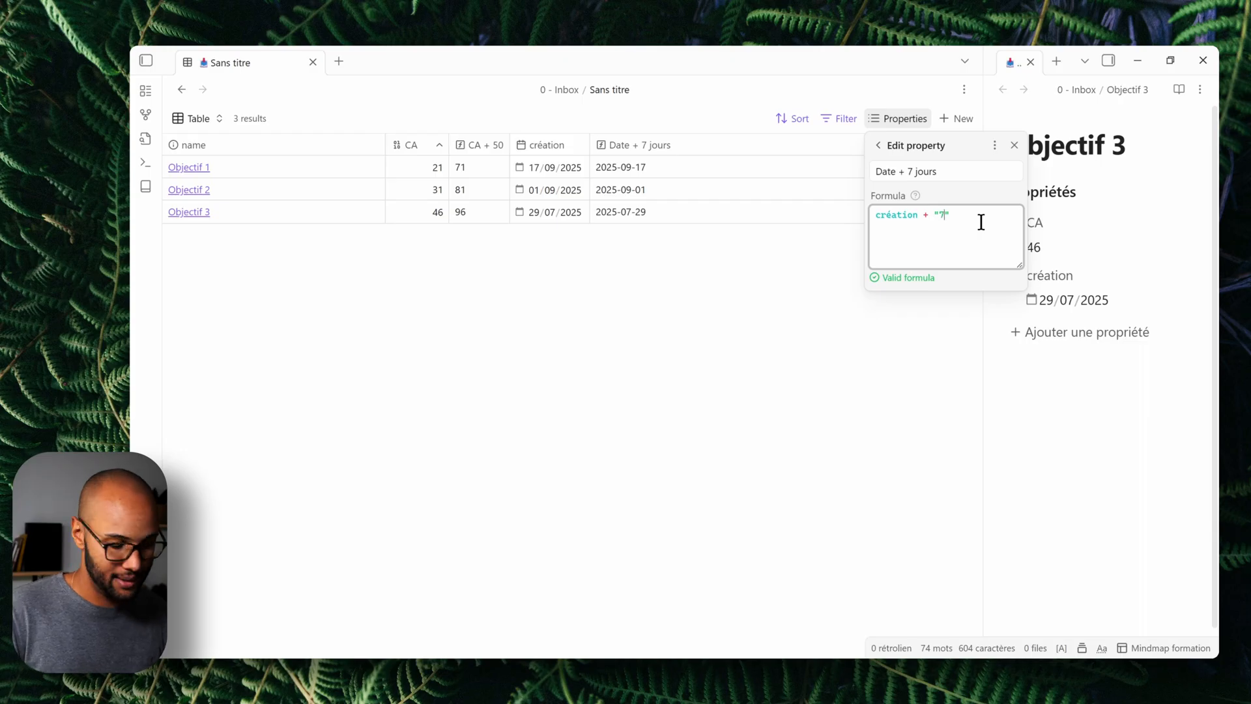
pyautogui.click(620, 322)
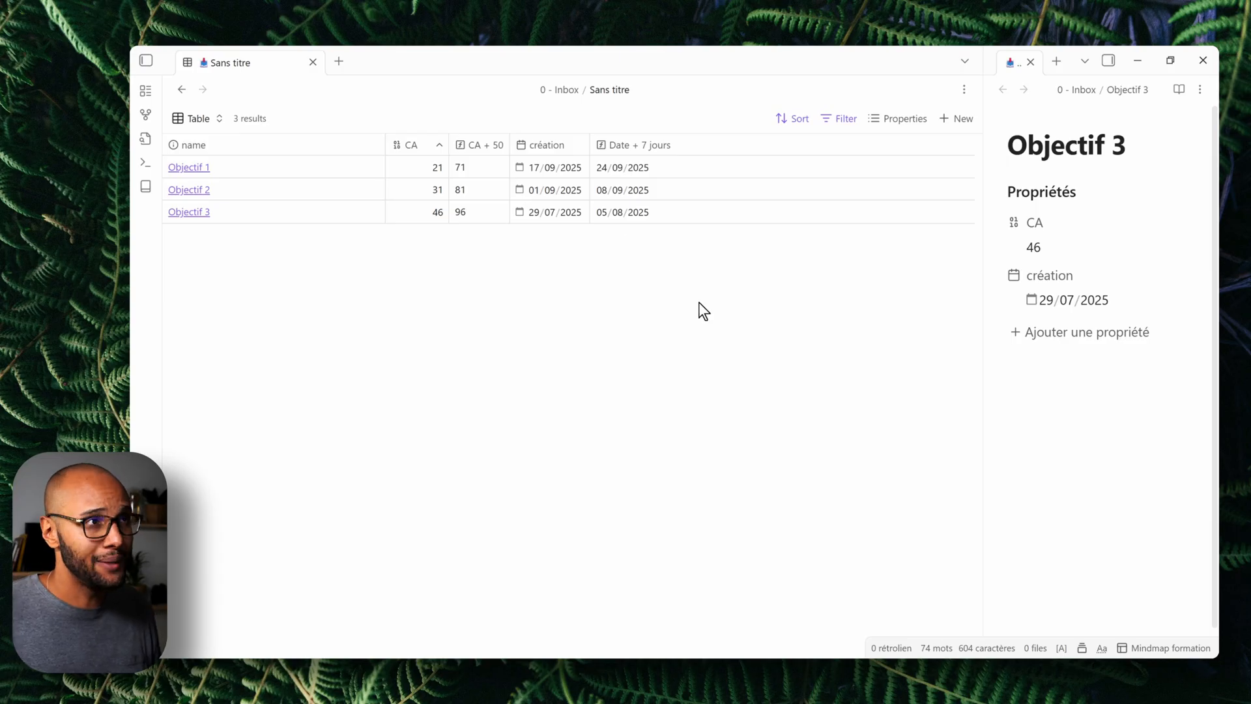
# Try adding a third filter to this view as an advanced filter on CA, and delete that filter row
pyautogui.click(826, 119)
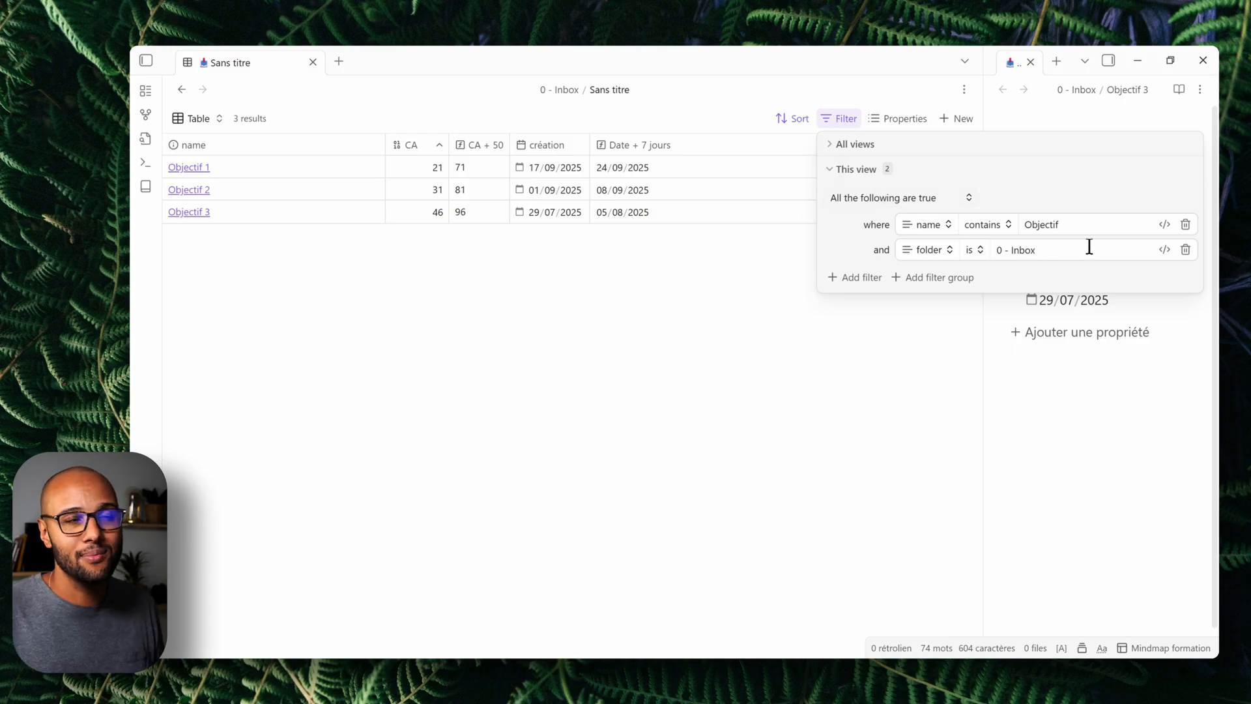
pyautogui.click(858, 279)
pyautogui.click(1069, 279)
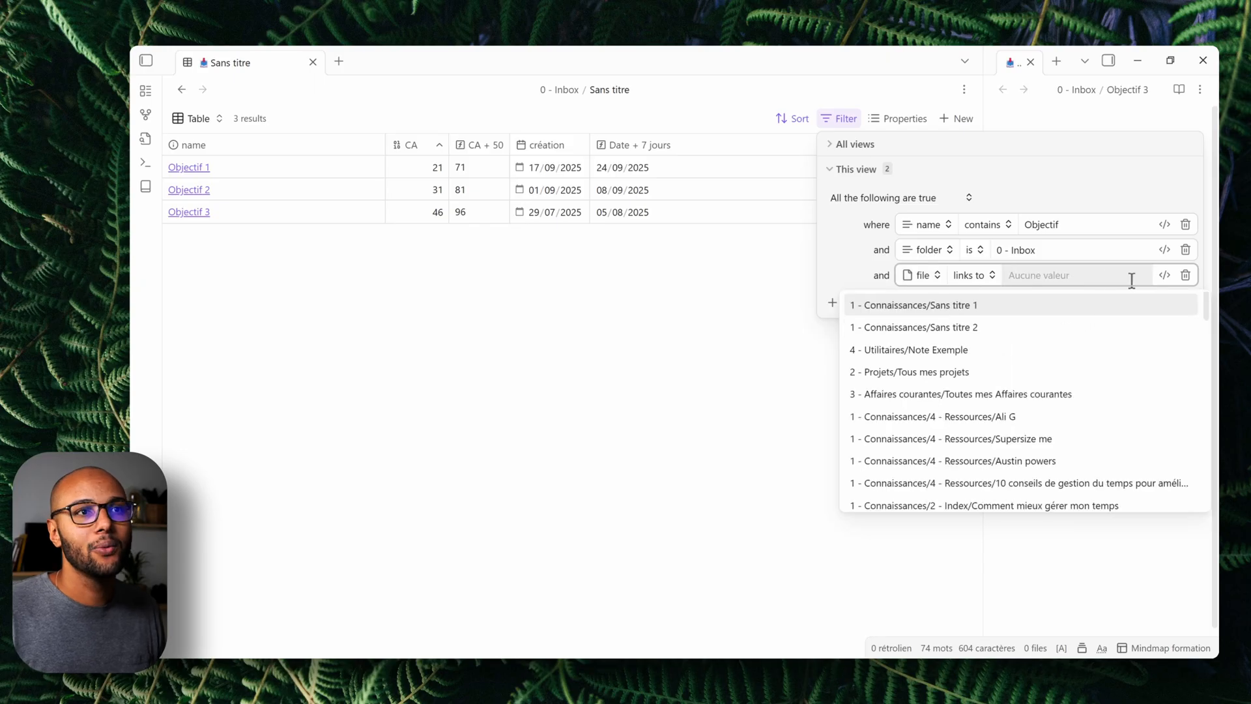
pyautogui.click(1167, 274)
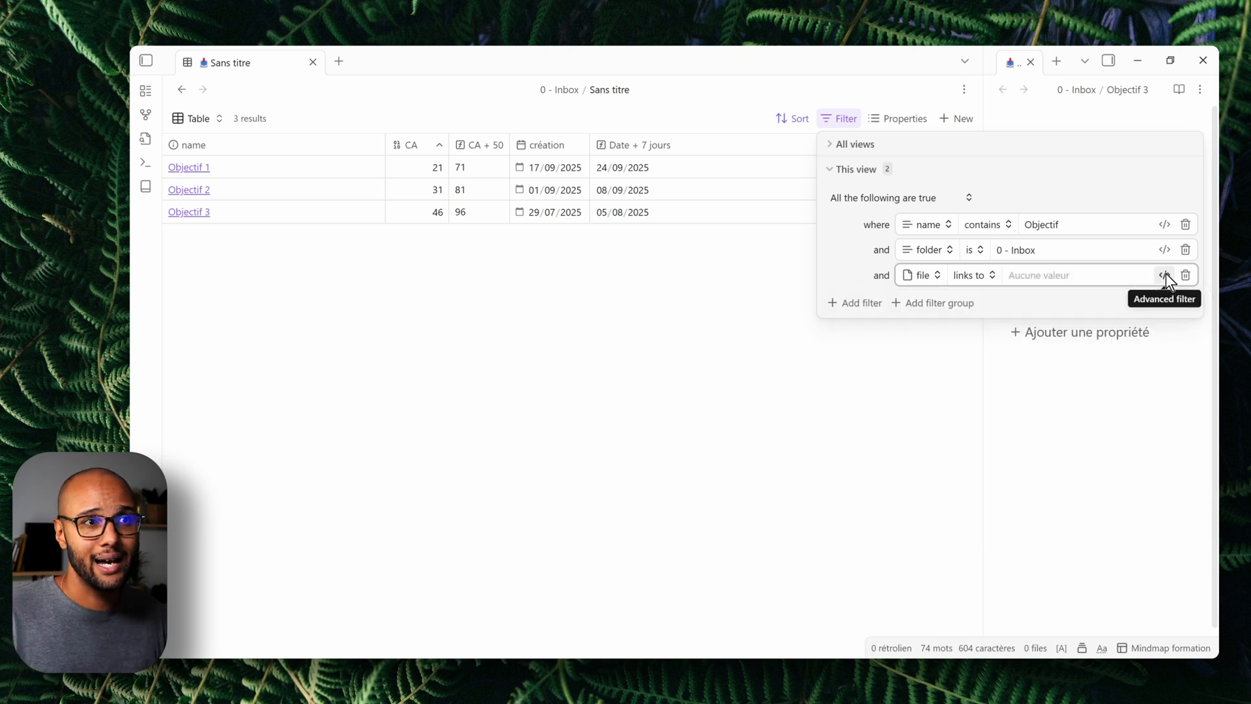
pyautogui.click(1167, 274)
pyautogui.press('Return')
pyautogui.write('c')
pyautogui.press('BackSpace')
pyautogui.press('BackSpace')
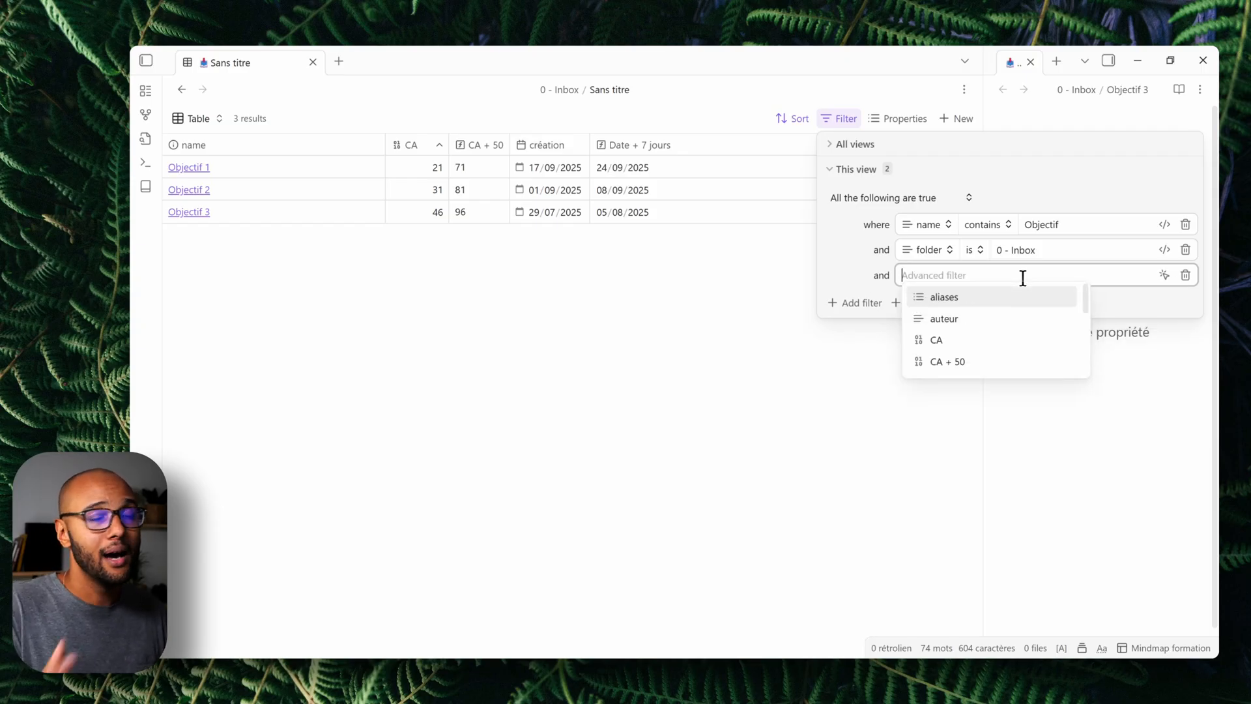
pyautogui.write('CA')
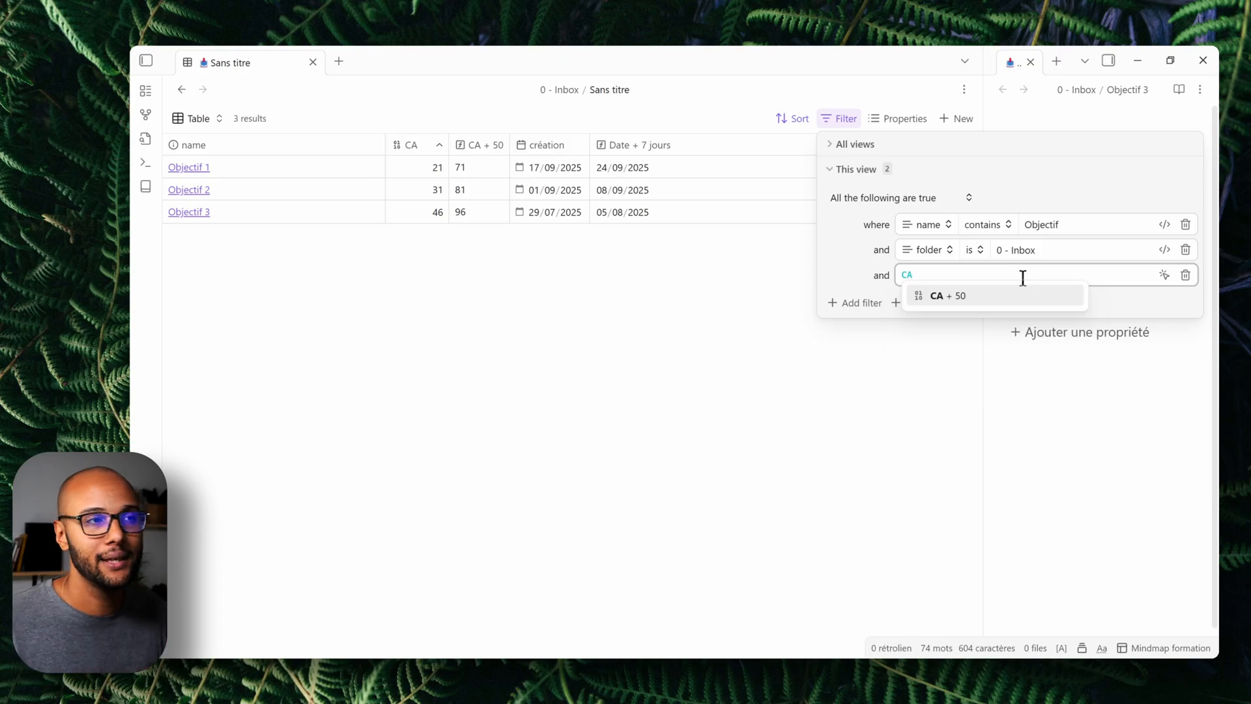
pyautogui.click(1190, 276)
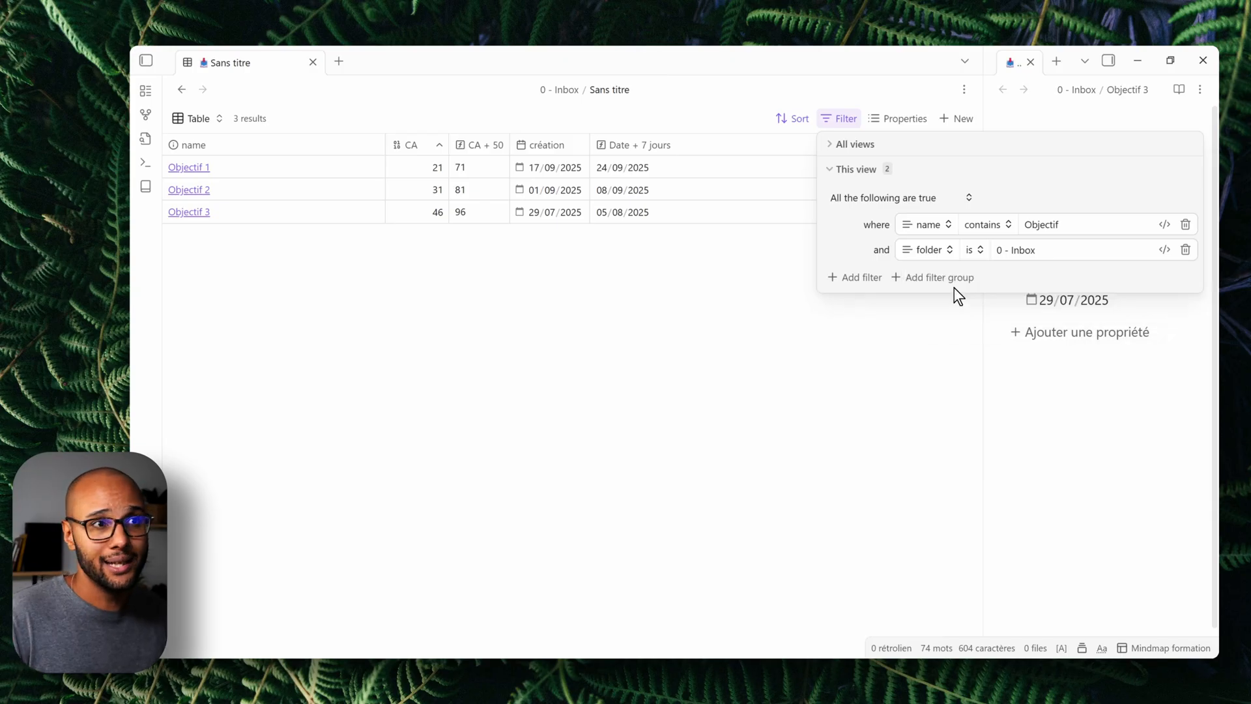
# View the folder filter's advanced formula and return it to the basic filter builder
pyautogui.click(1166, 248)
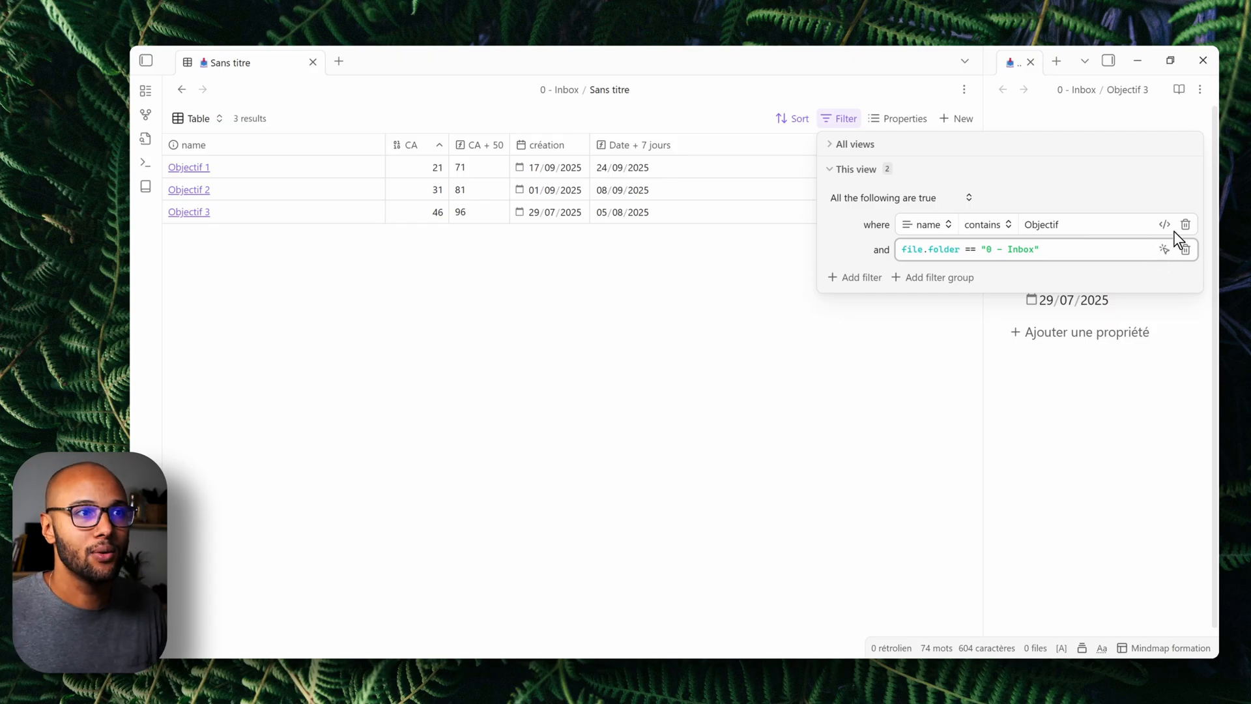
pyautogui.click(1163, 249)
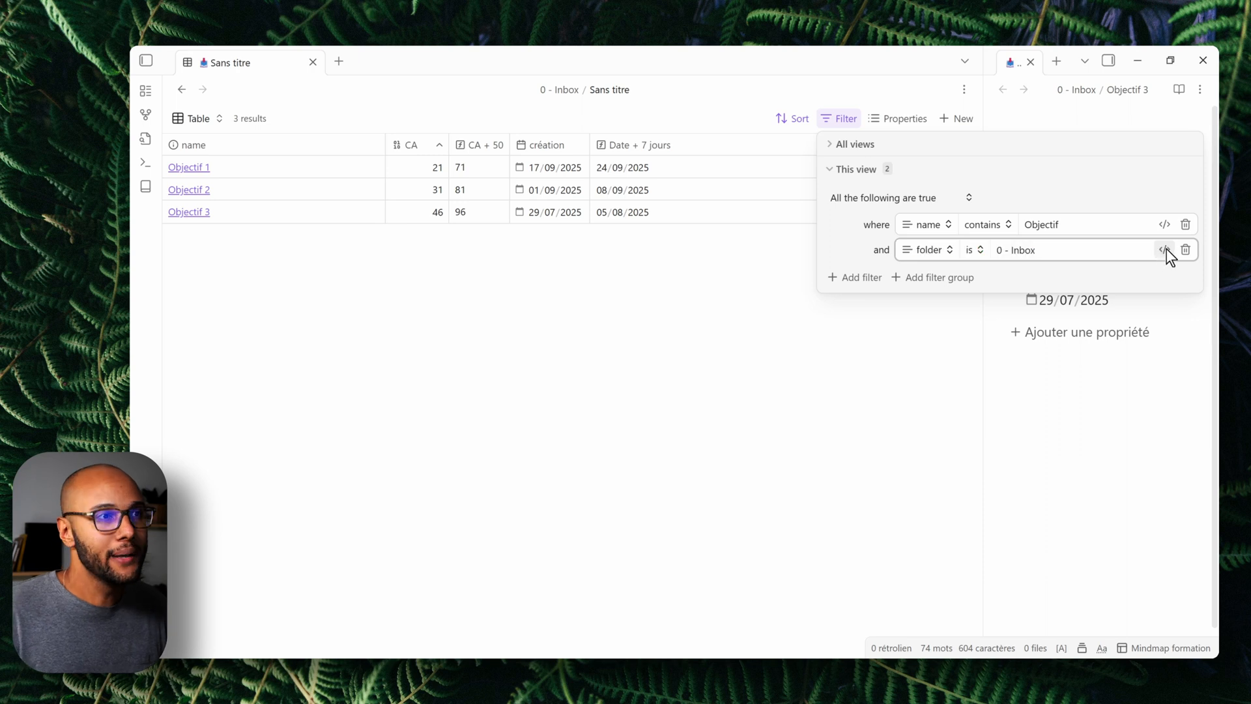
# Try the invalid advanced filter "ofdjnof o,frk,z^fe" as a third condition, clear it and close the filter settings
pyautogui.click(851, 277)
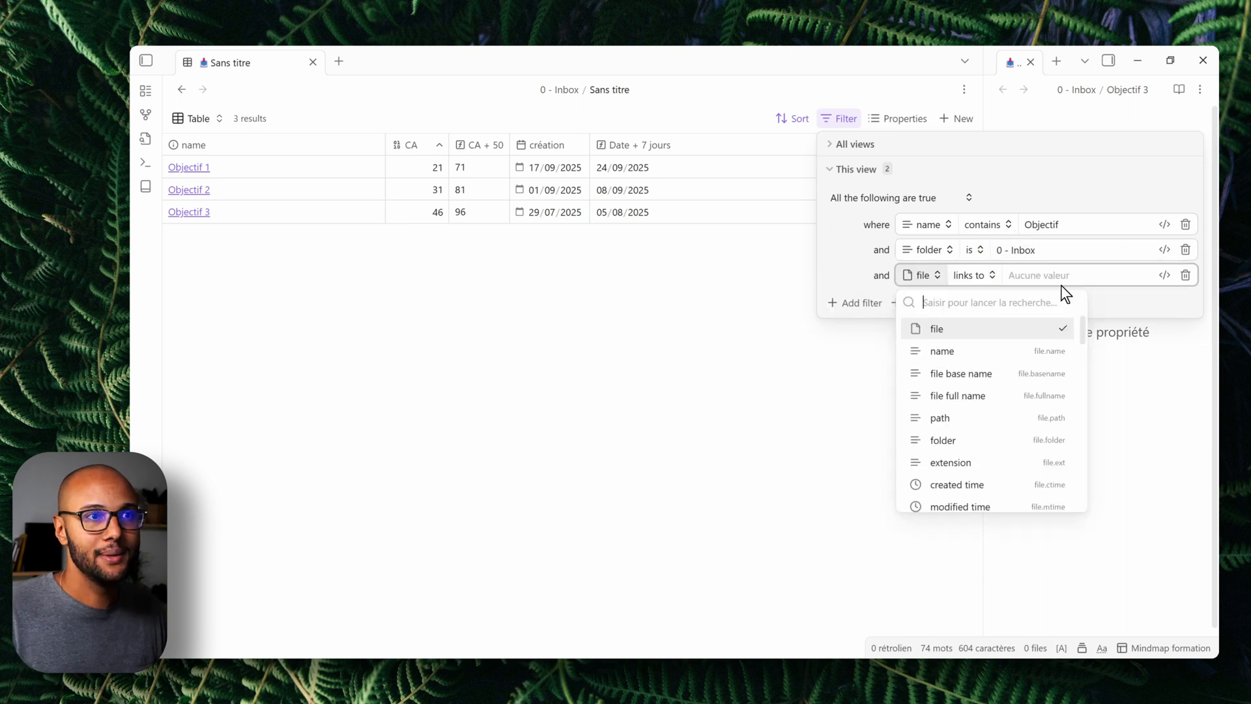
pyautogui.click(1165, 275)
pyautogui.write('ofdjnof o,frk,z^fe')
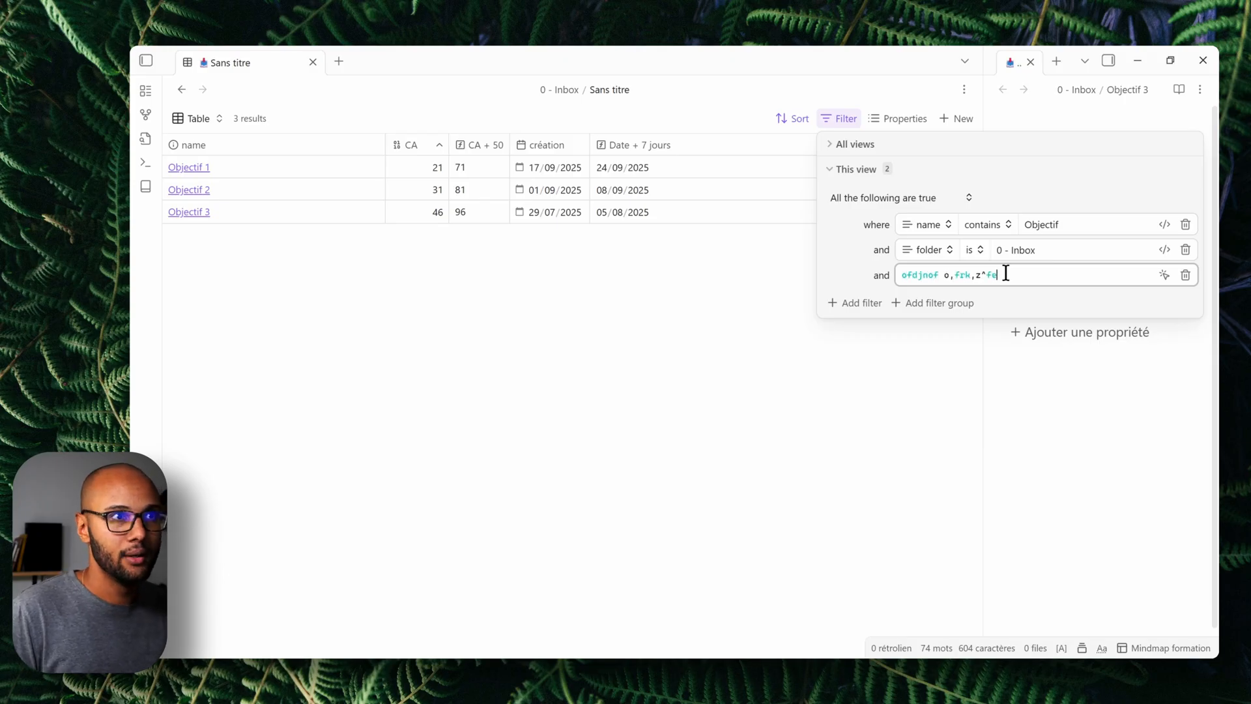
pyautogui.click(1164, 274)
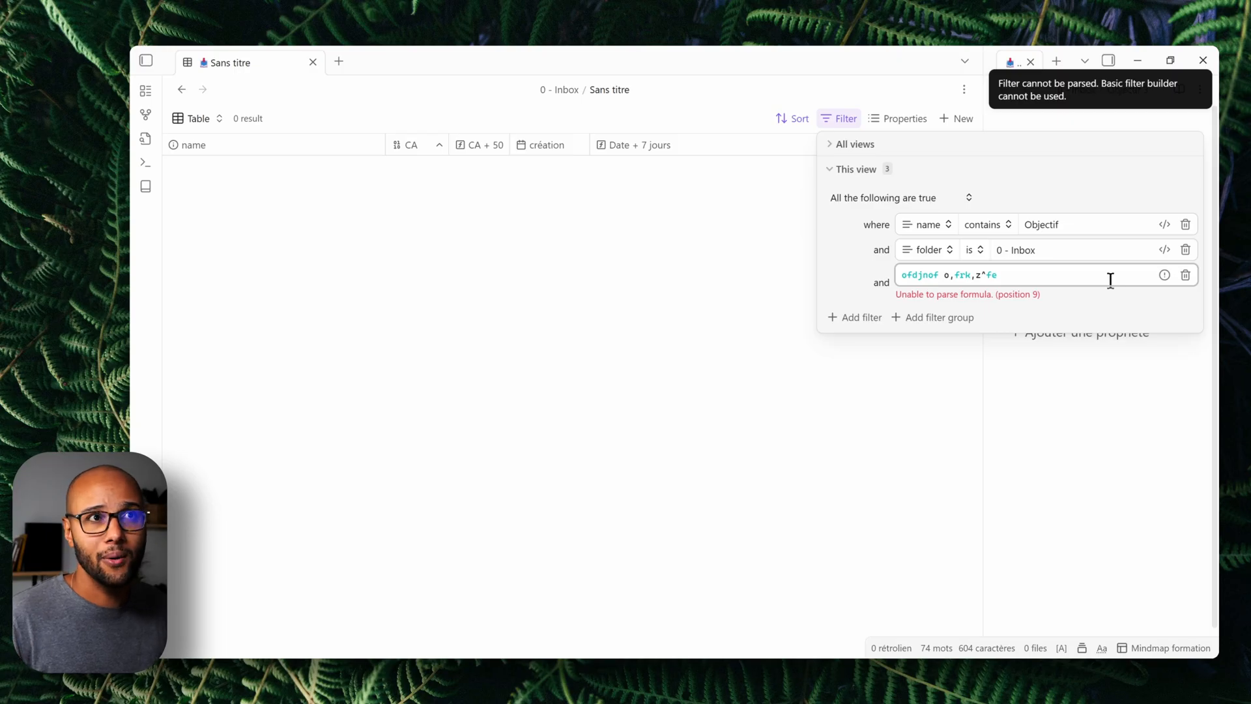
pyautogui.hotkey('ctrl', 'a')
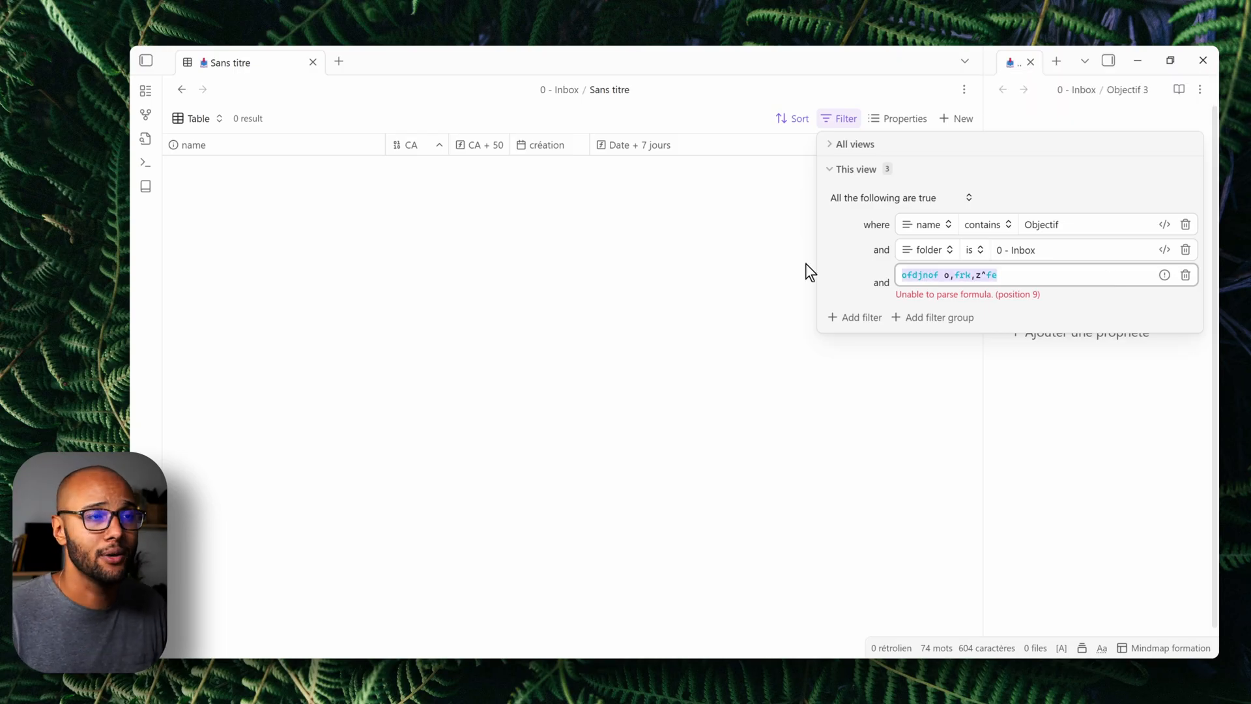
pyautogui.press('BackSpace')
pyautogui.click(699, 287)
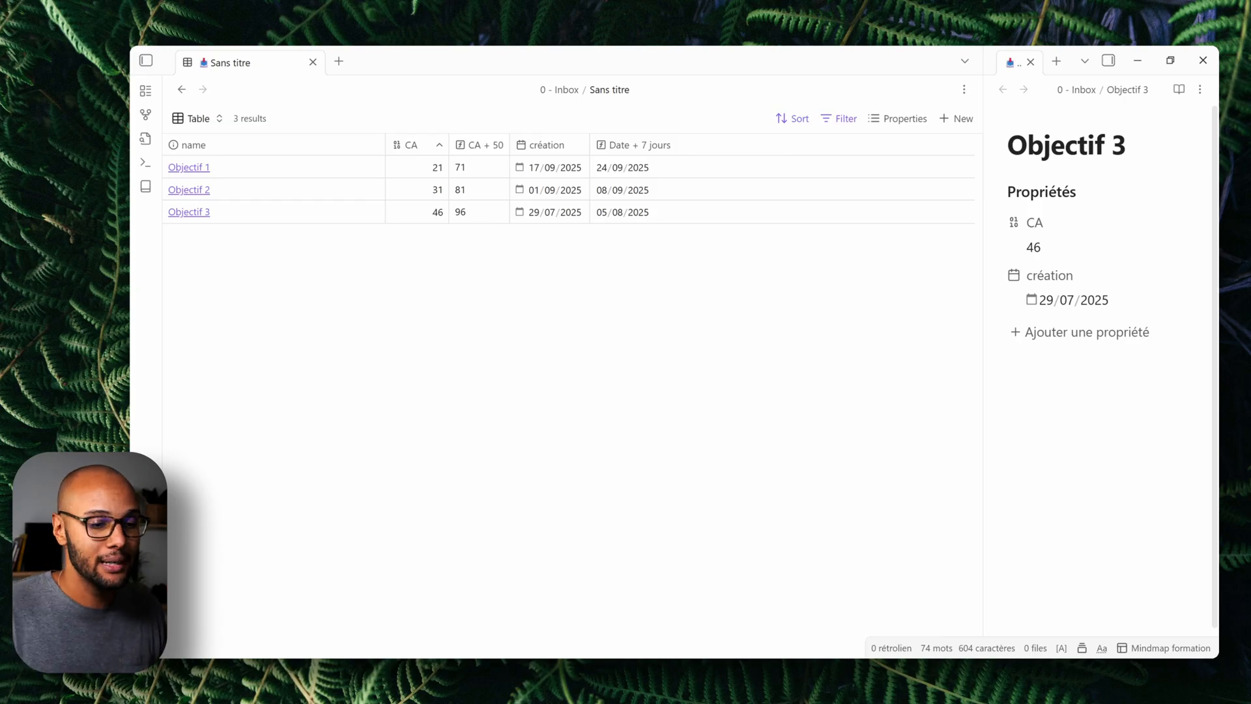
# Switch to Notepad and examine the table views, order, sort and filter code in Les indispensables.base
pyautogui.hotkey('alt', 'Tab')
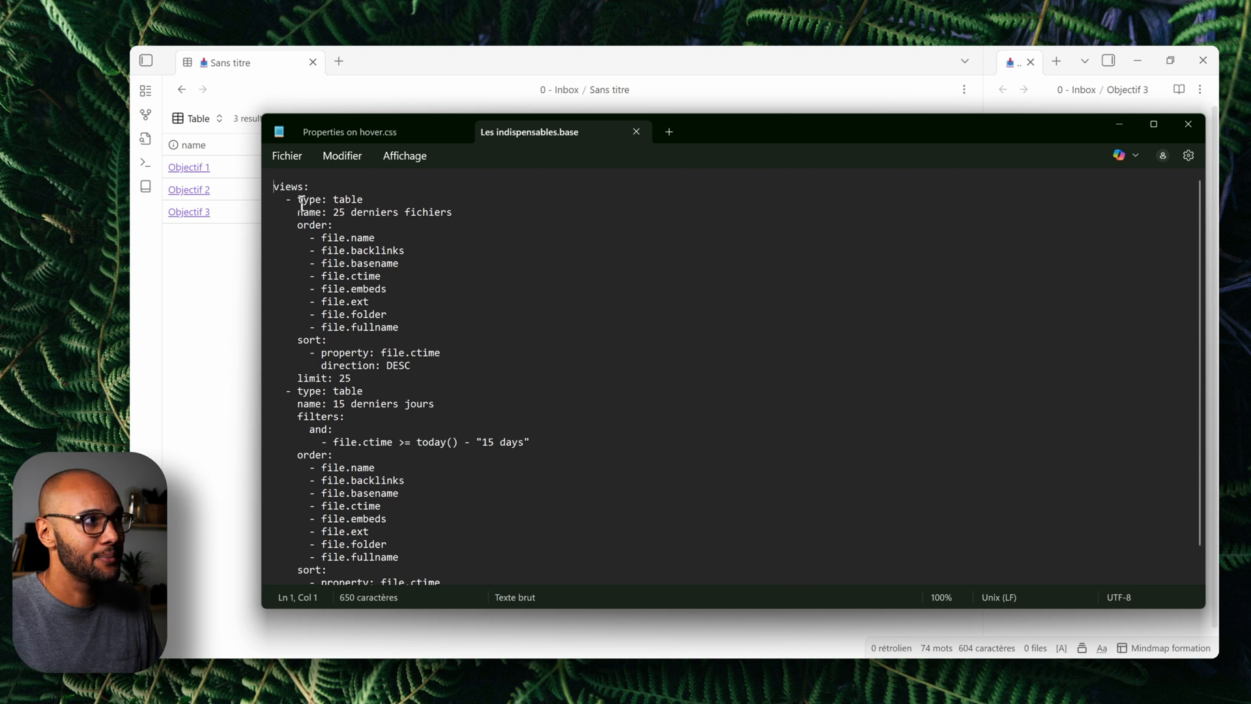
pyautogui.moveTo(287, 197); pyautogui.dragTo(581, 325)
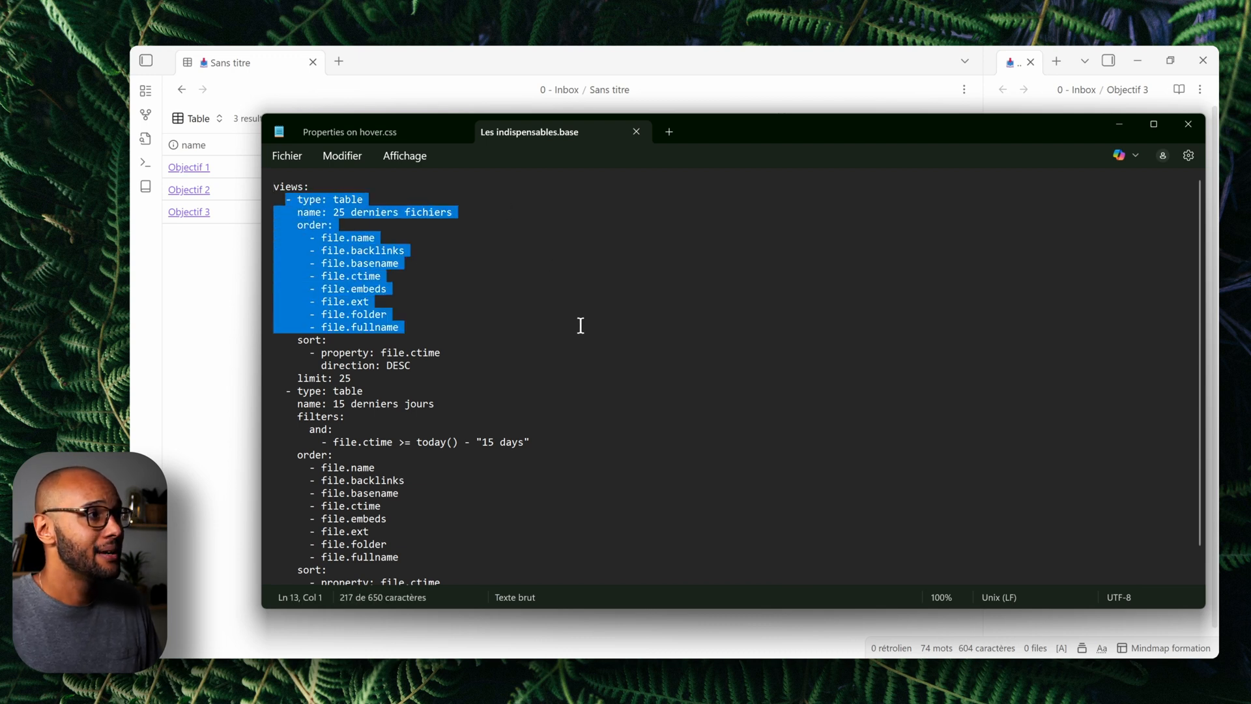
pyautogui.click(494, 305)
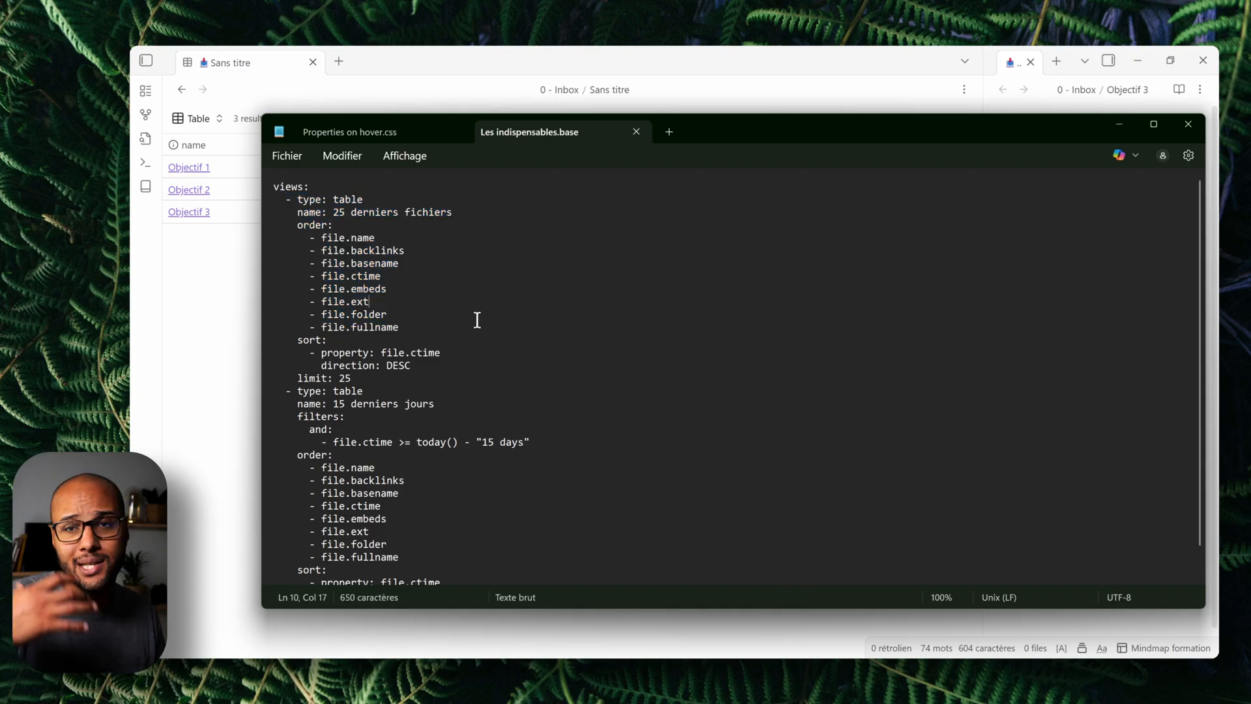
pyautogui.scroll(-1, 480, 356)
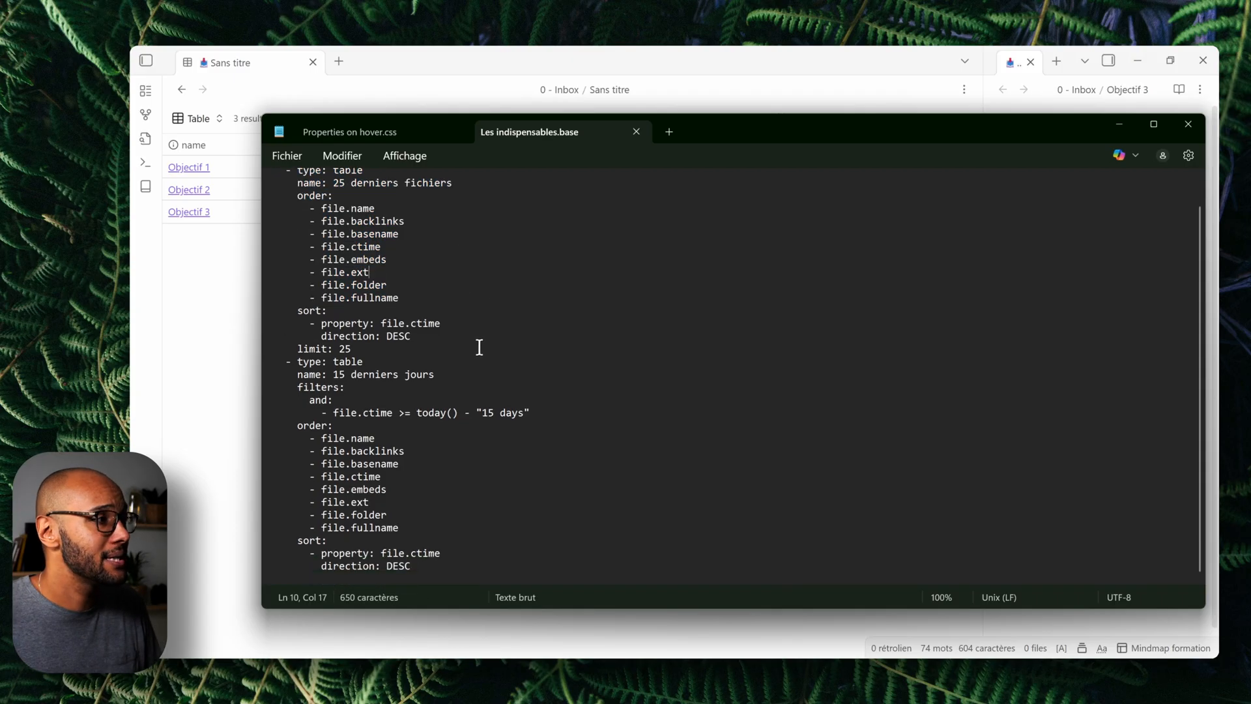